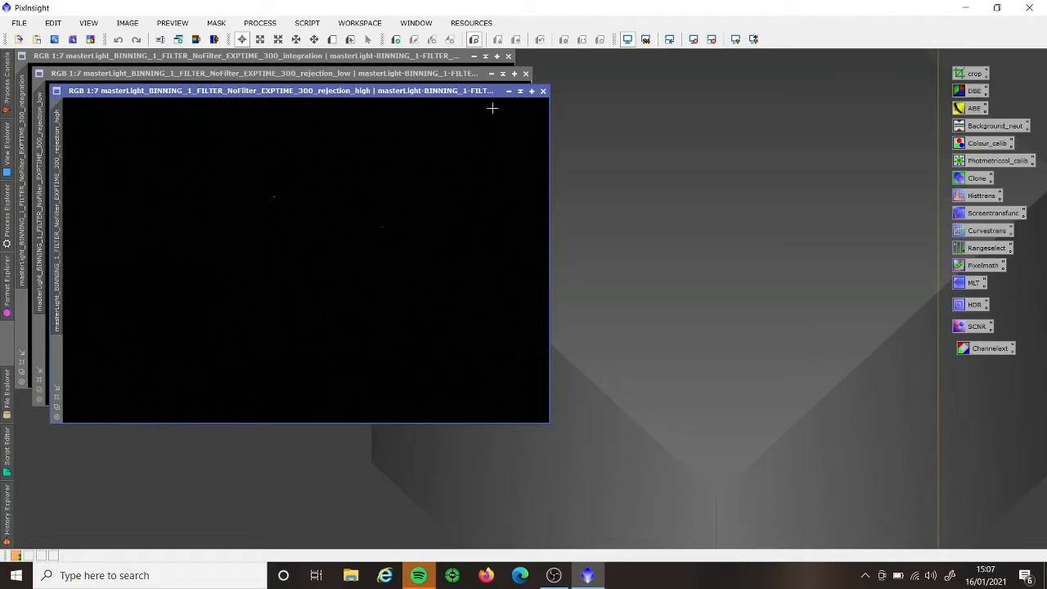
Step: Close the rejection_high and rejection_low images and apply an automatic screen stretch to the remaining integration image
{"action": "left_click", "coordinate": [544, 92]}
{"action": "left_click", "coordinate": [526, 74]}
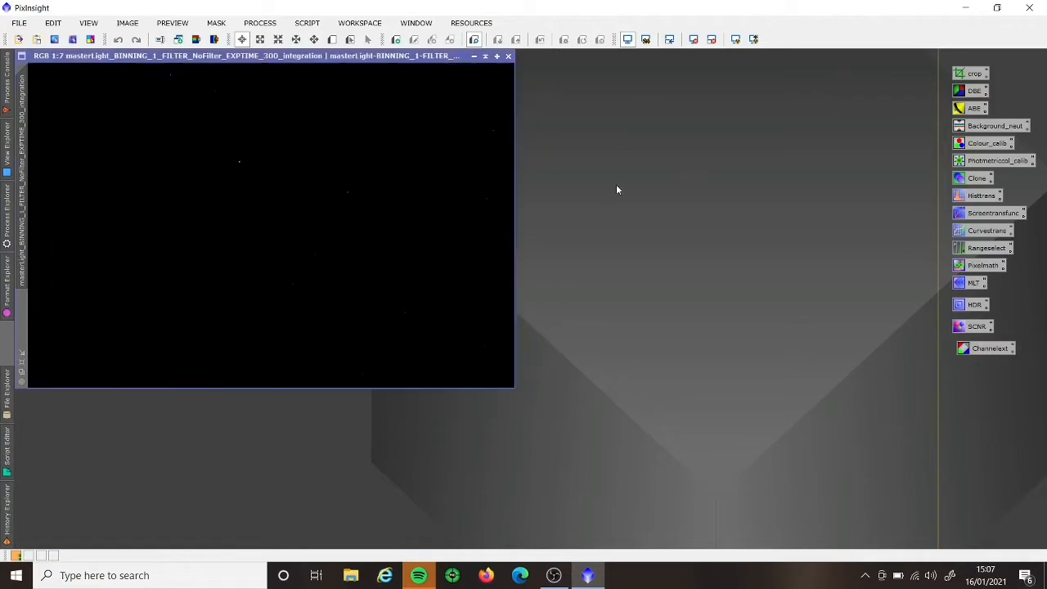
{"action": "left_click", "coordinate": [735, 39]}
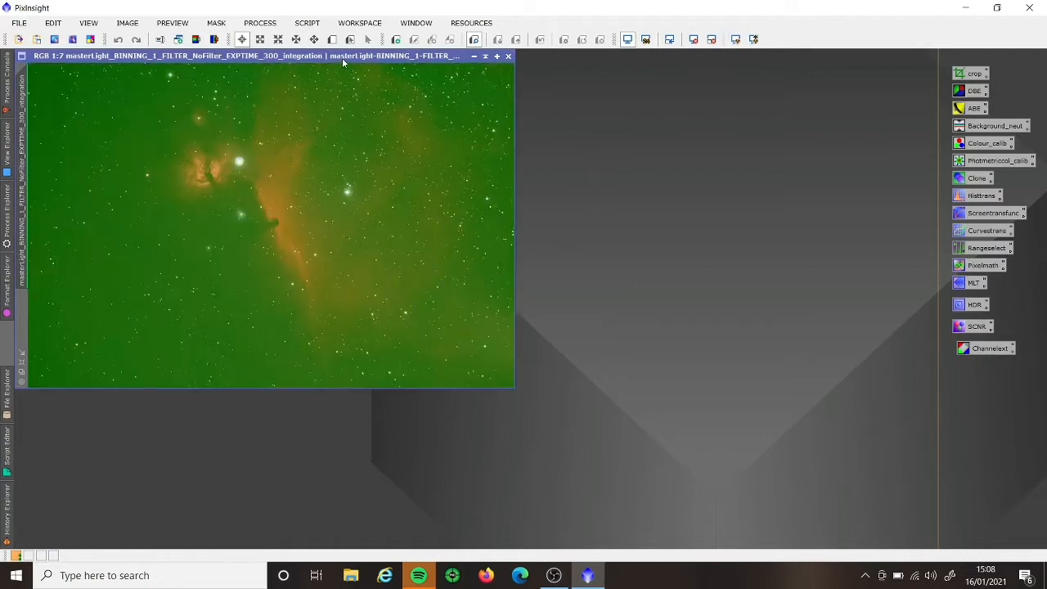
{"action": "left_click_drag", "start_coordinate": [342, 58], "coordinate": [465, 68]}
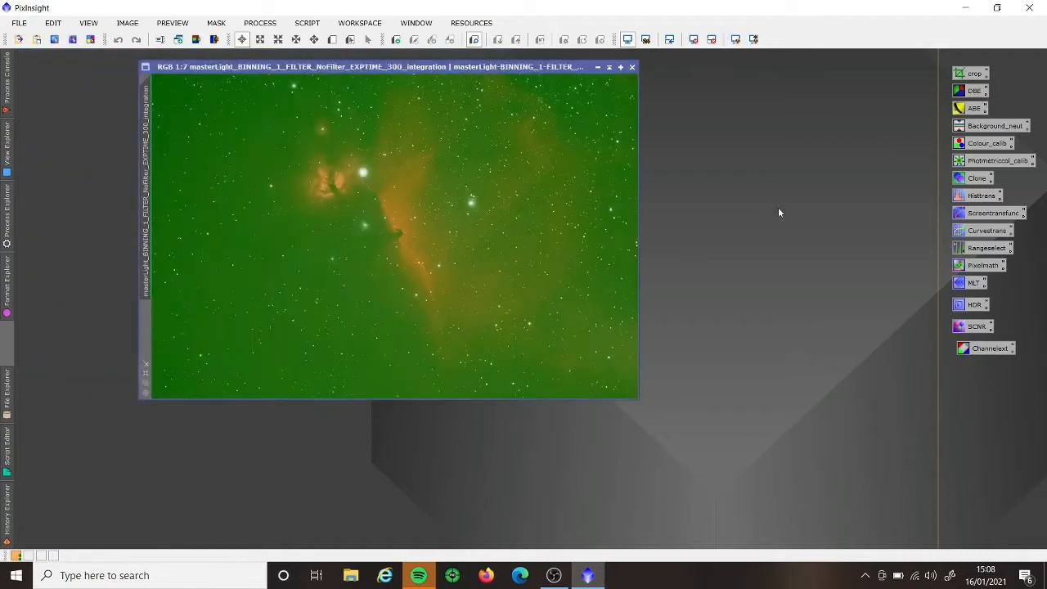
Step: Run AutomaticBackgroundExtractor on the integration image with Subtraction correction, discarding the background model and replacing the target image
{"action": "double_click", "coordinate": [970, 109]}
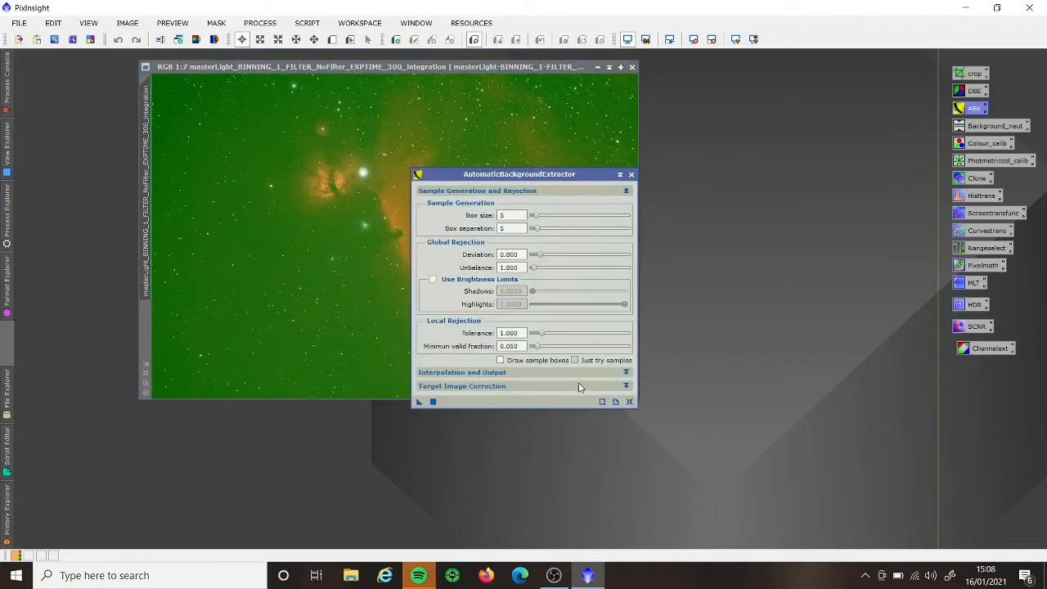
{"action": "left_click", "coordinate": [577, 389]}
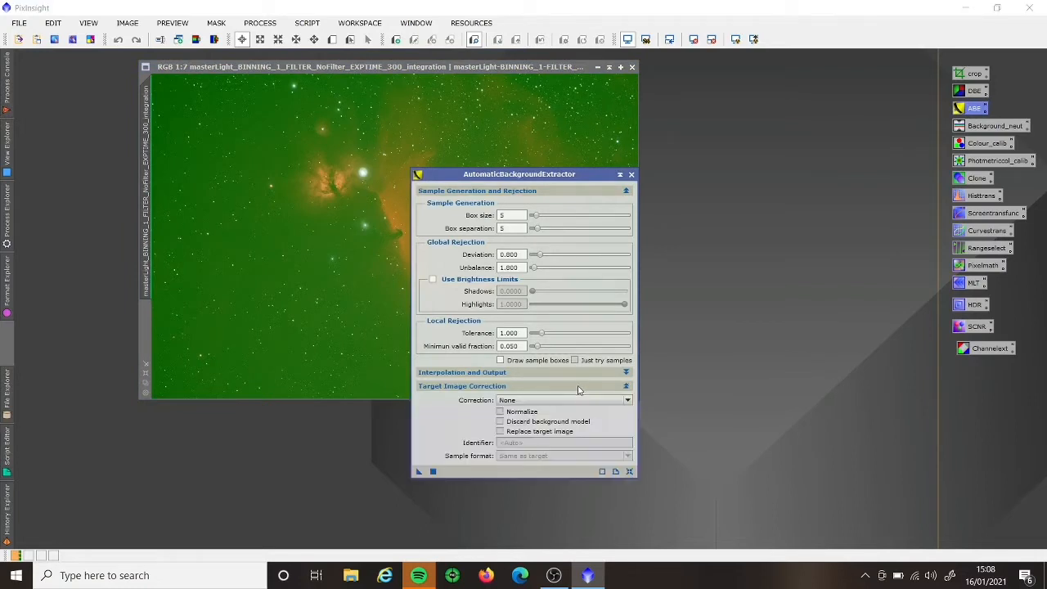
{"action": "left_click", "coordinate": [540, 401]}
{"action": "left_click", "coordinate": [528, 419]}
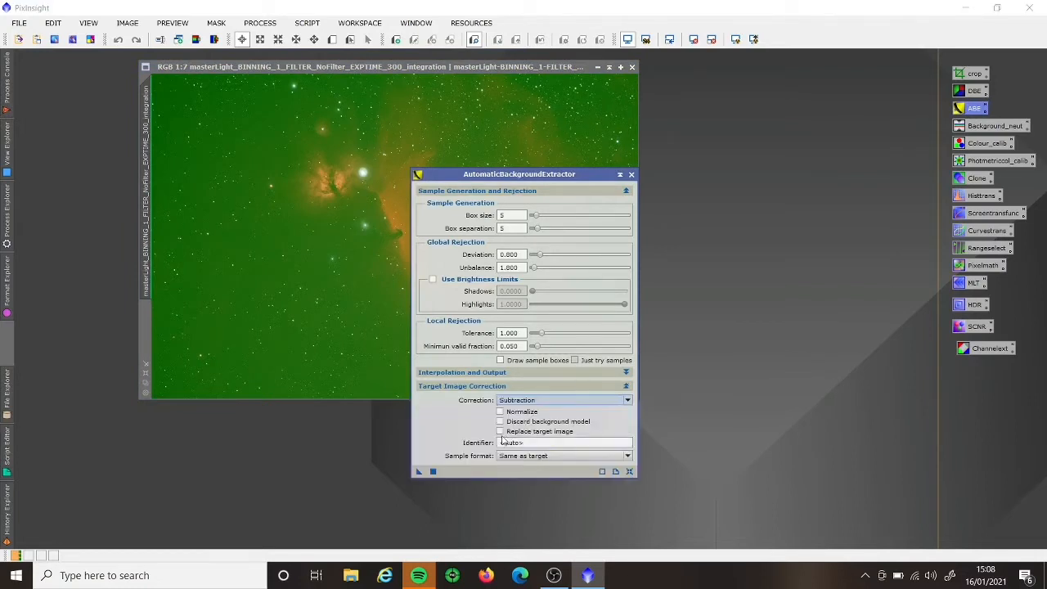
{"action": "left_click", "coordinate": [500, 422]}
{"action": "left_click", "coordinate": [500, 432]}
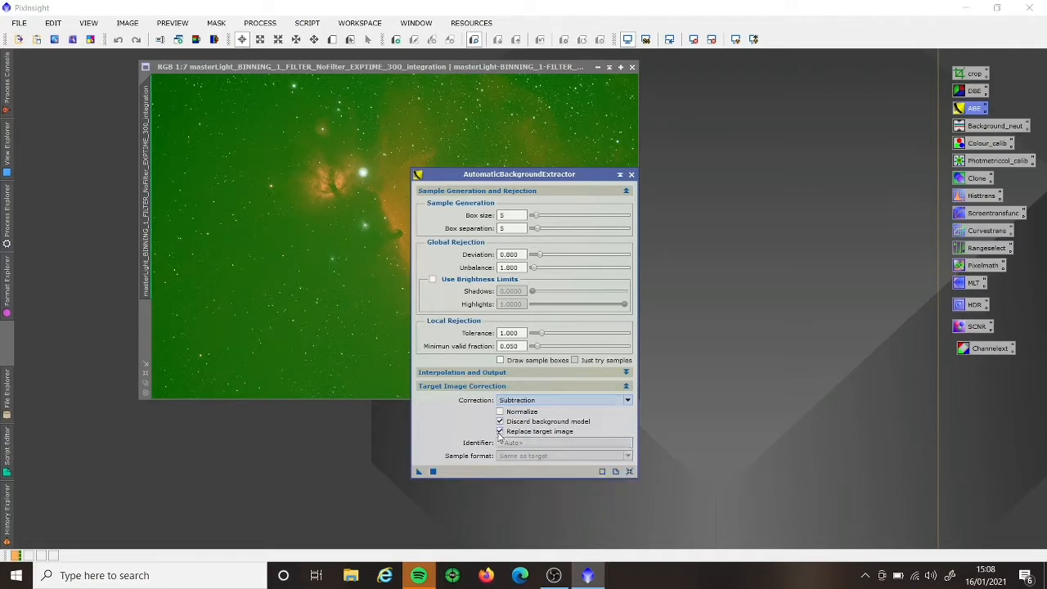
{"action": "left_click", "coordinate": [433, 473]}
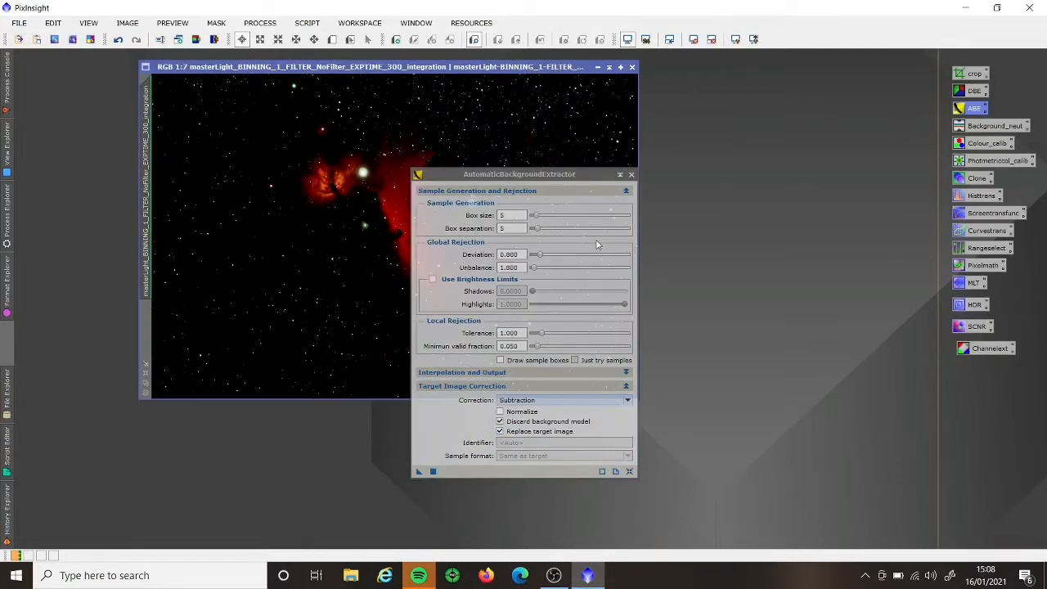
{"action": "left_click", "coordinate": [632, 176]}
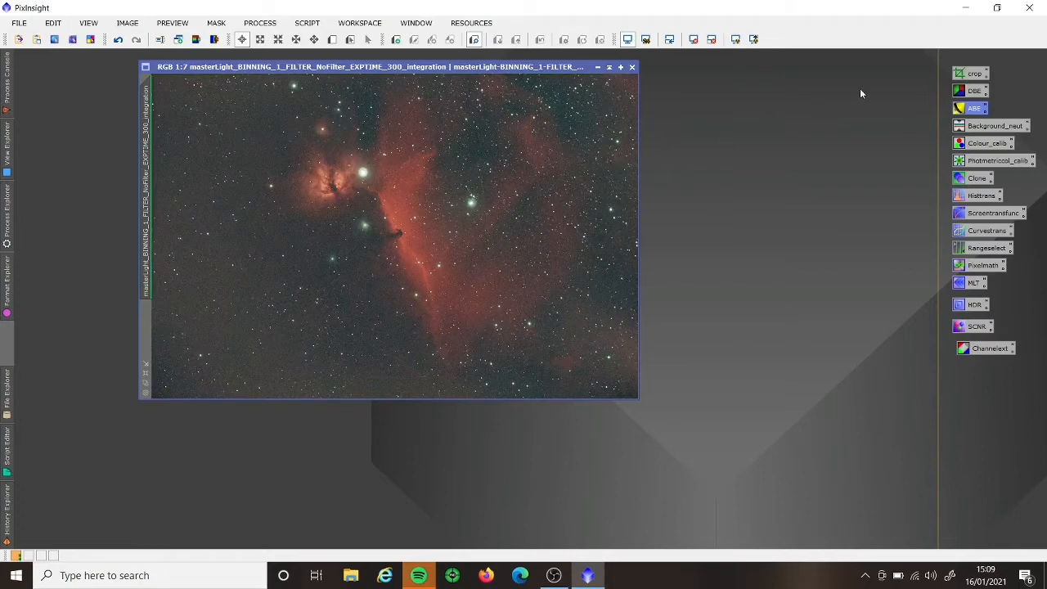
Step: Rotate the integration image by 90 degrees with DynamicCrop
{"action": "double_click", "coordinate": [963, 75]}
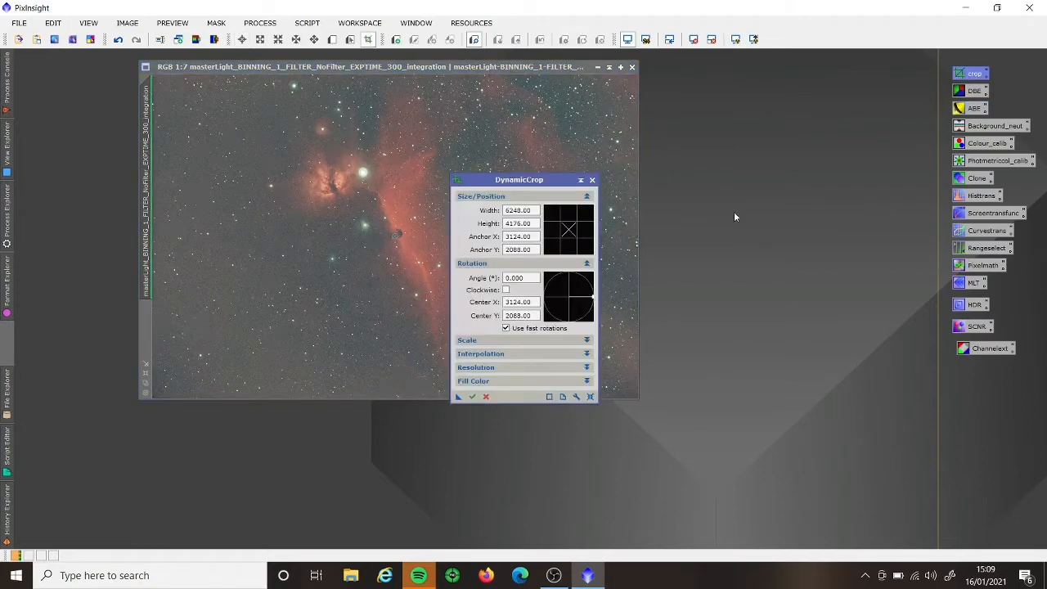
{"action": "double_click", "coordinate": [530, 278]}
{"action": "type", "text": "90"}
{"action": "key", "text": "Return"}
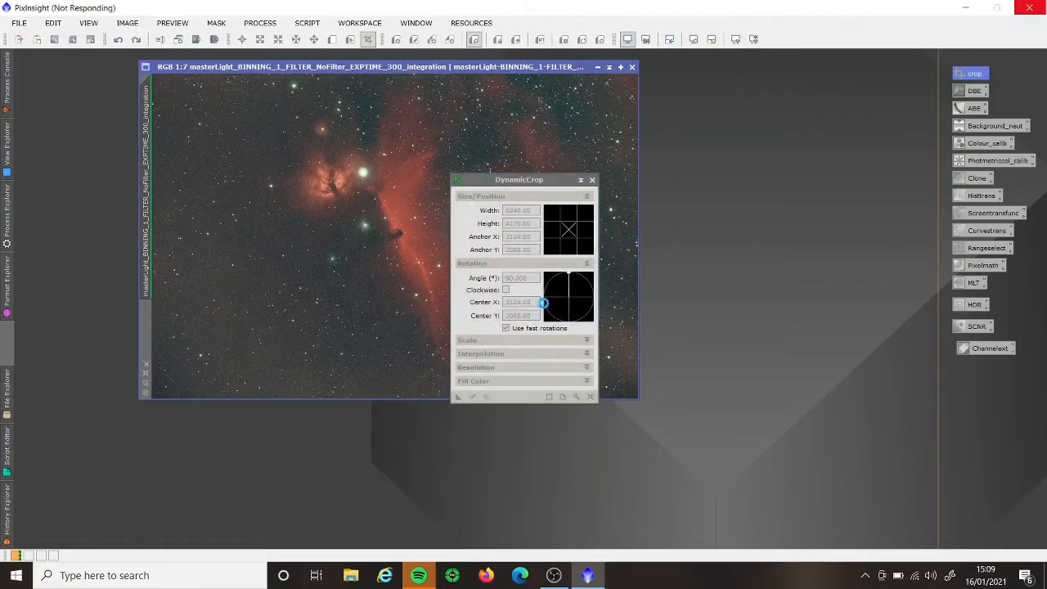
{"action": "left_click", "coordinate": [590, 397]}
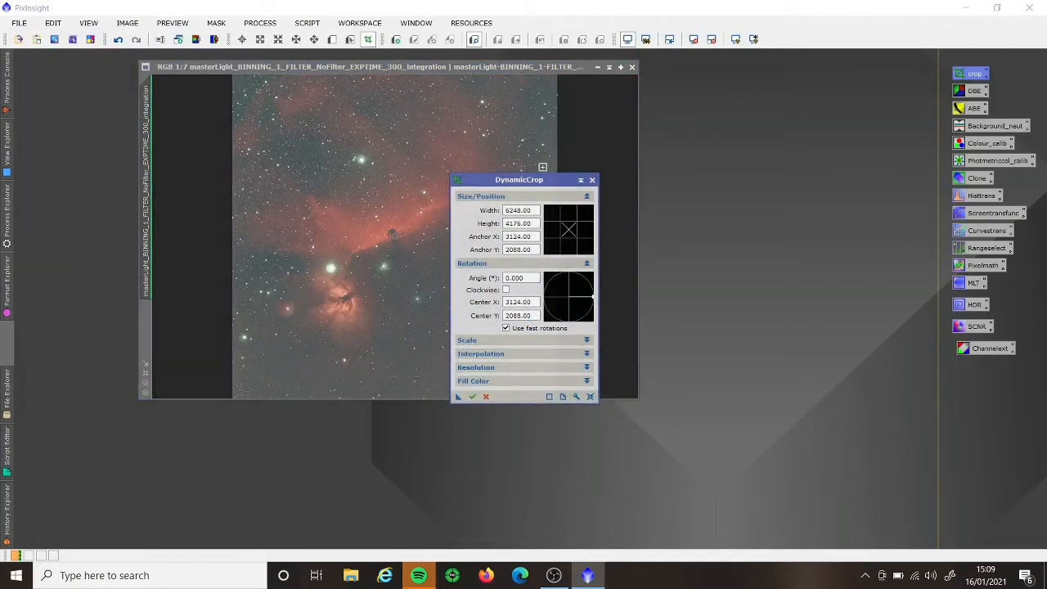
Step: Crop the rotated image to about 4099 × 4050 px without the black side bands, and fit its window to the enlarged image
{"action": "left_click_drag", "start_coordinate": [500, 180], "coordinate": [737, 116]}
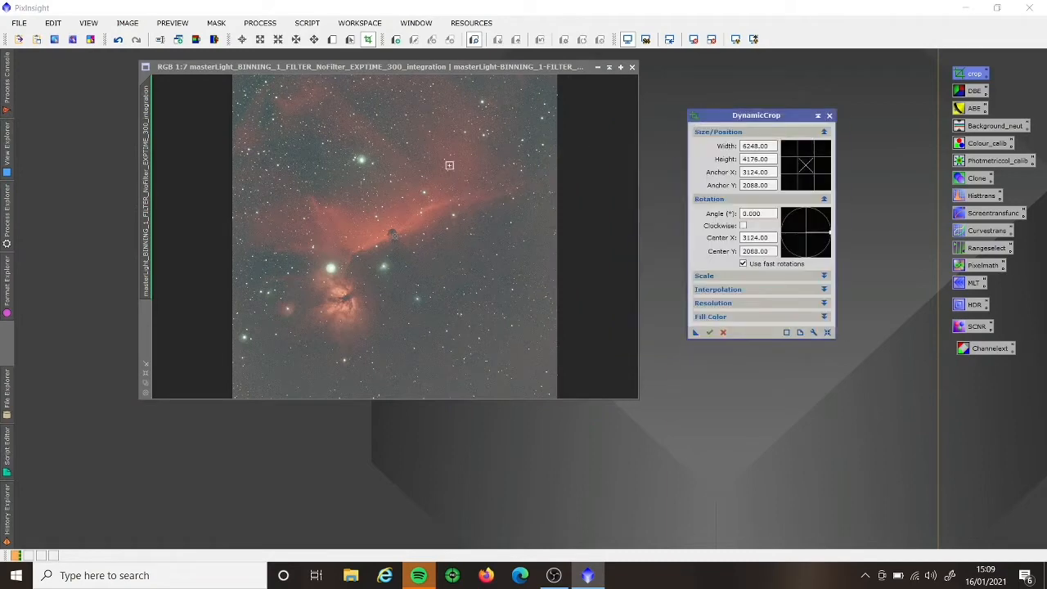
{"action": "left_click", "coordinate": [337, 157]}
{"action": "left_click_drag", "start_coordinate": [191, 91], "coordinate": [346, 156]}
{"action": "left_click_drag", "start_coordinate": [456, 185], "coordinate": [351, 136]}
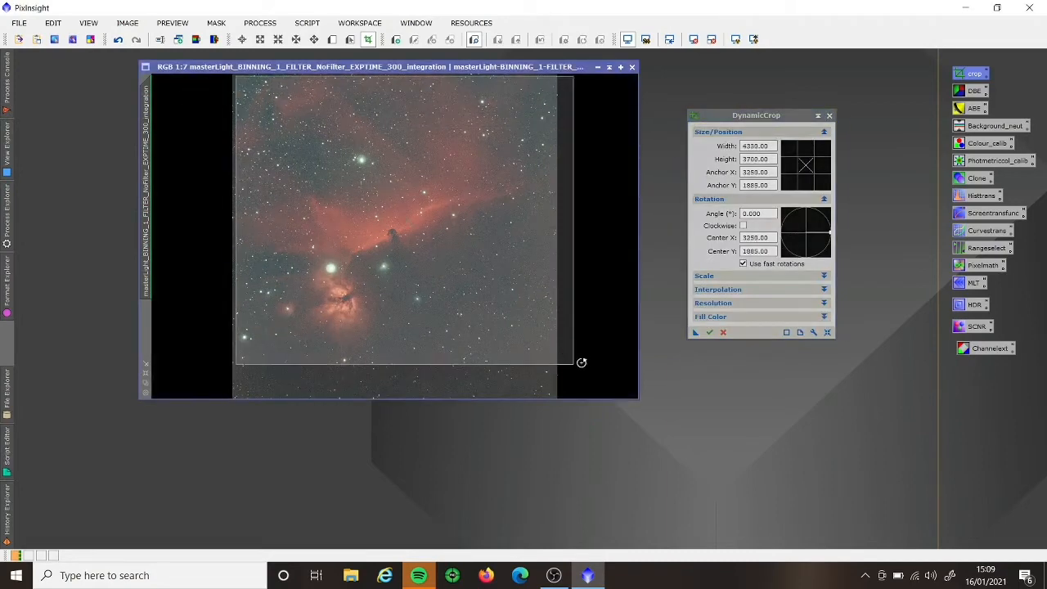
{"action": "left_click_drag", "start_coordinate": [573, 365], "coordinate": [555, 392]}
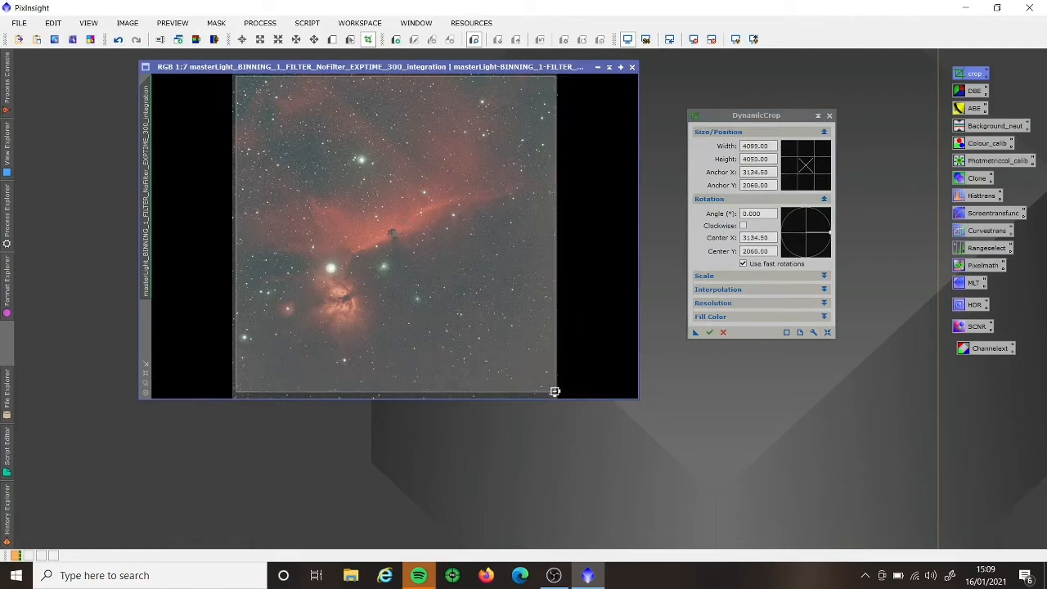
{"action": "left_click", "coordinate": [709, 333]}
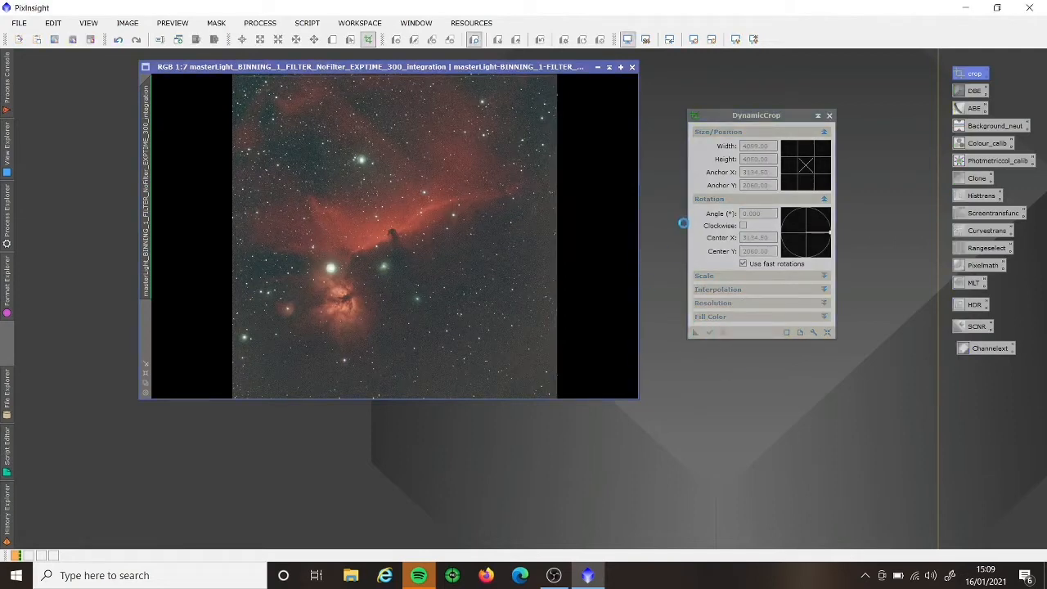
{"action": "left_click", "coordinate": [829, 116]}
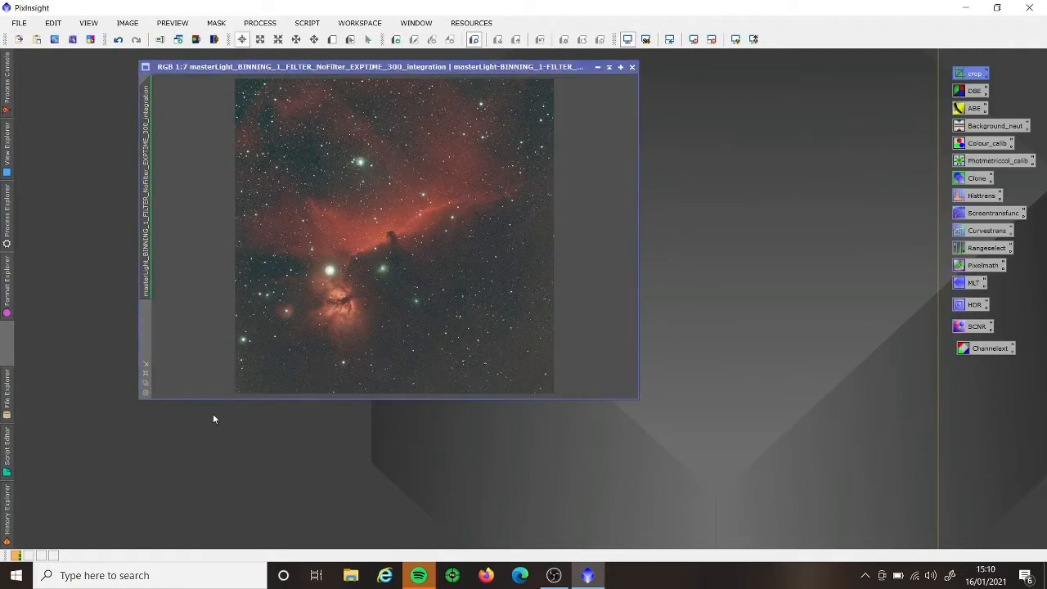
{"action": "left_click", "coordinate": [145, 383]}
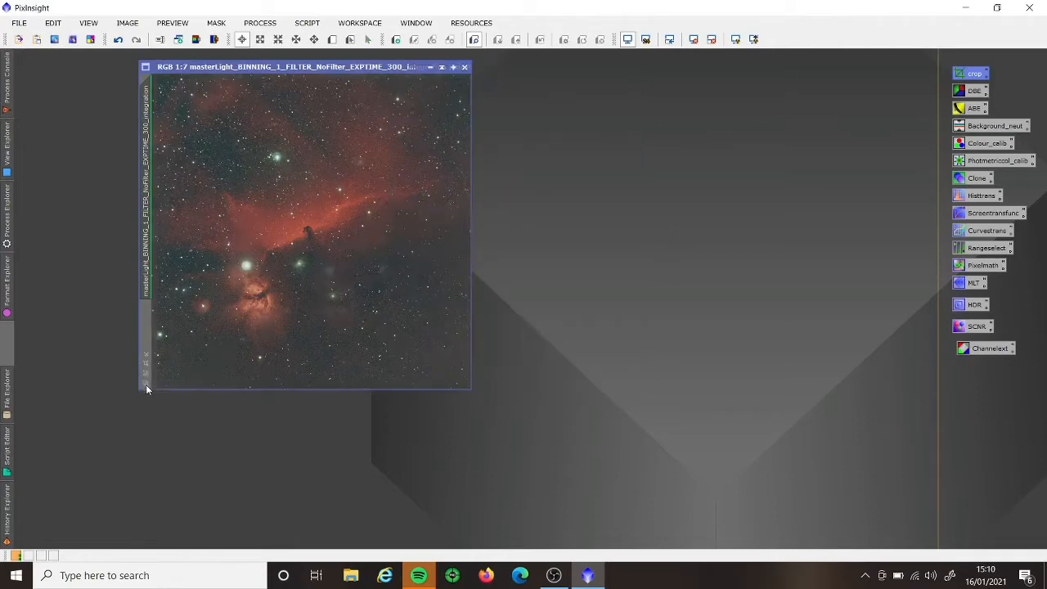
{"action": "left_click", "coordinate": [145, 365]}
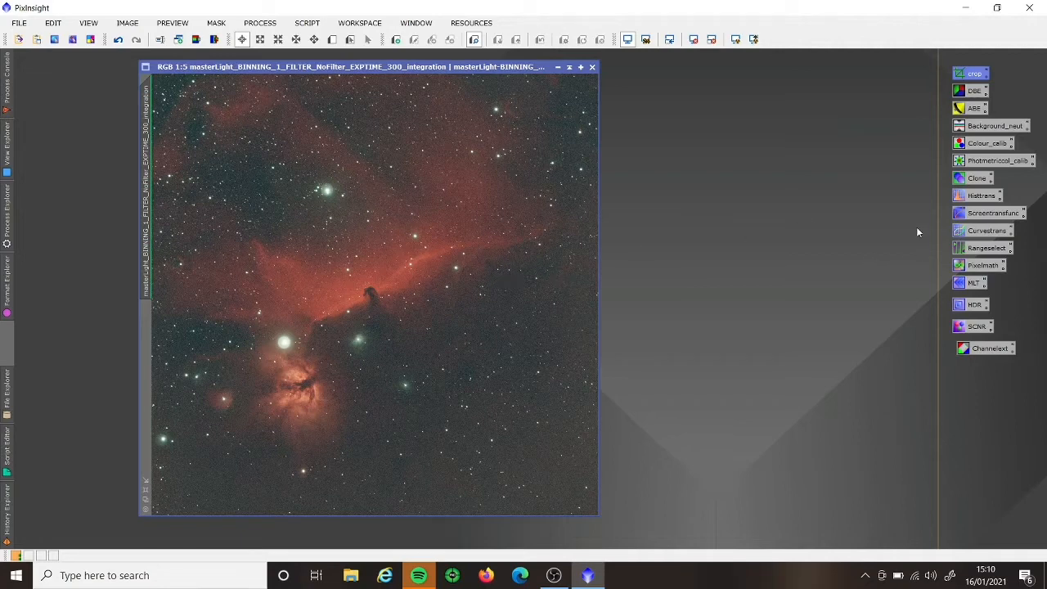
Step: Open the BackgroundNeutralization process and place it clear of the image
{"action": "double_click", "coordinate": [981, 128]}
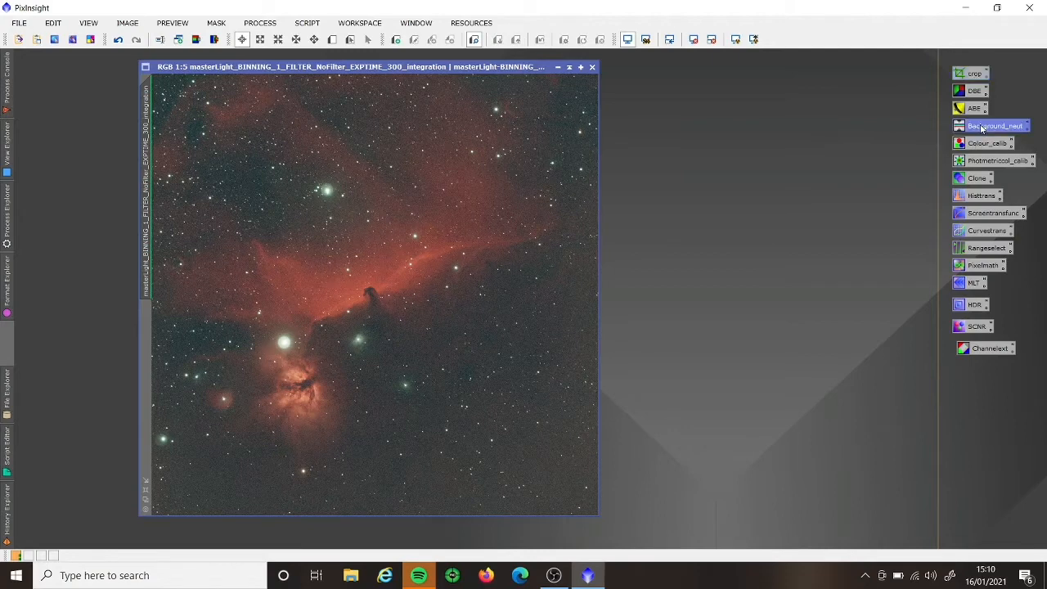
{"action": "left_click_drag", "start_coordinate": [565, 224], "coordinate": [826, 128]}
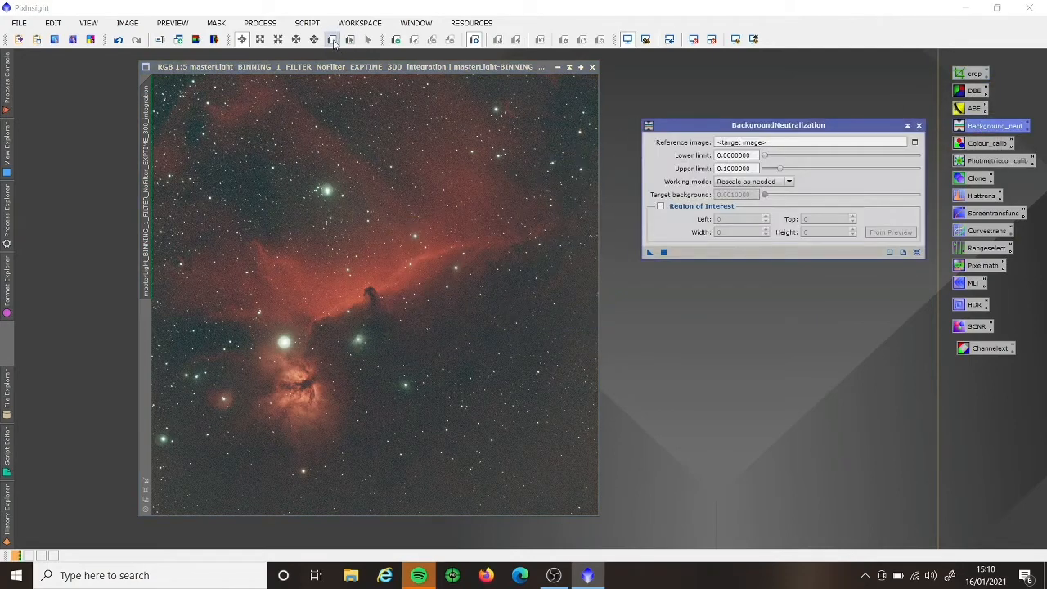
{"action": "left_click", "coordinate": [332, 40]}
{"action": "left_click_drag", "start_coordinate": [472, 432], "coordinate": [489, 440]}
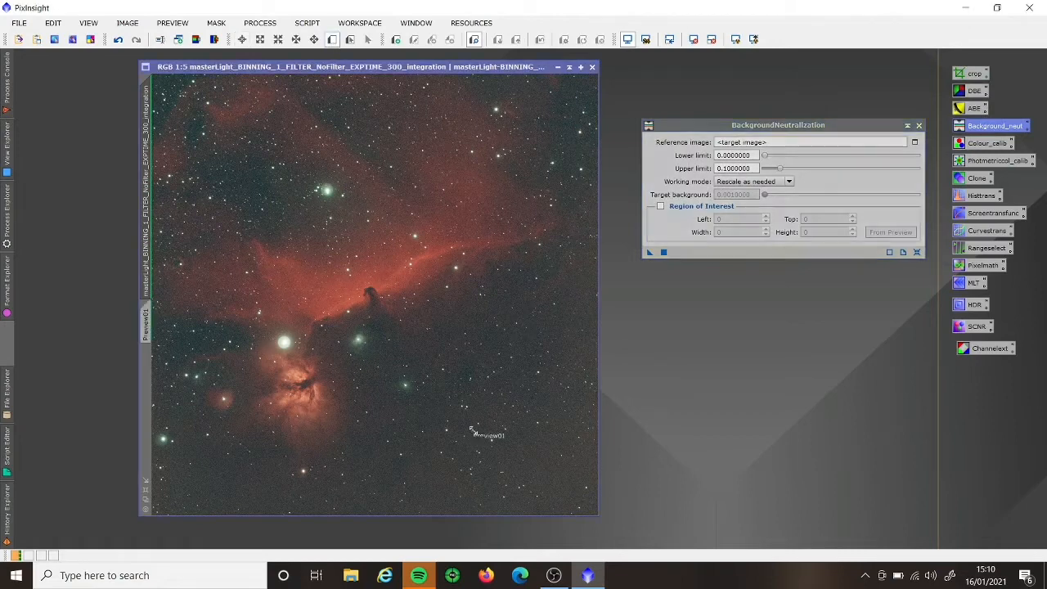
{"action": "right_click", "coordinate": [149, 317]}
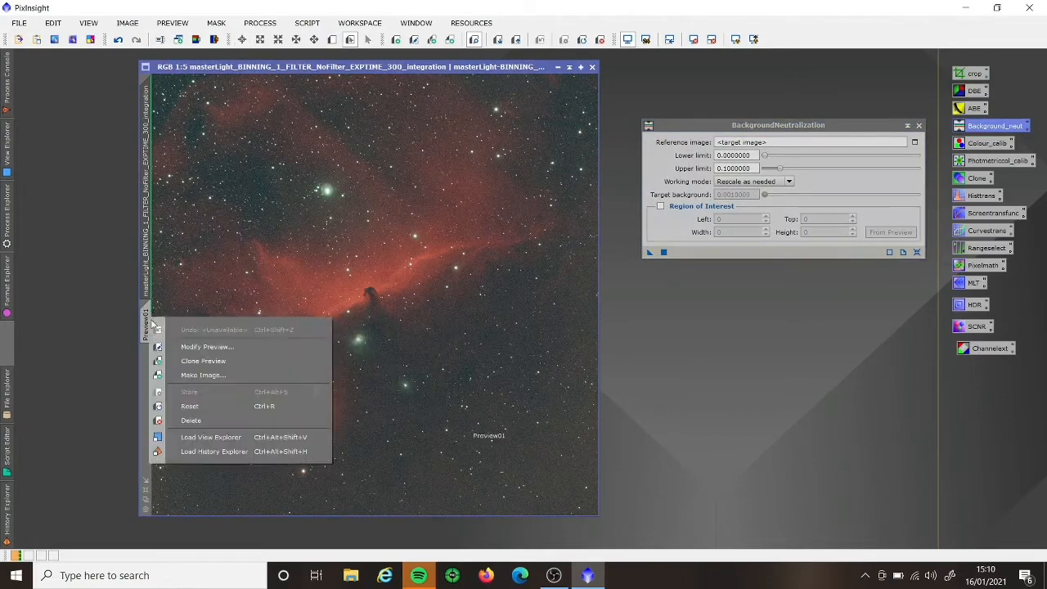
{"action": "left_click", "coordinate": [196, 418]}
Step: Define a tall rectangular preview over a star-free patch of dark sky in the lower part of the image
{"action": "scroll", "coordinate": [421, 321], "scroll_direction": "up", "scroll_amount": 3}
{"action": "scroll", "coordinate": [429, 313], "scroll_direction": "up", "scroll_amount": 2}
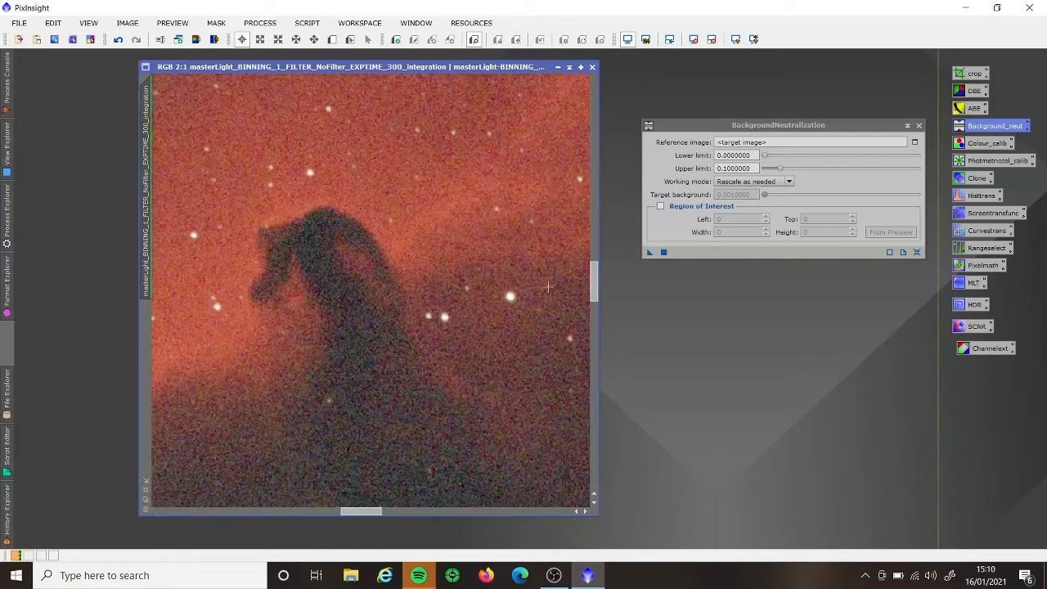
{"action": "left_click_drag", "start_coordinate": [595, 277], "coordinate": [596, 498]}
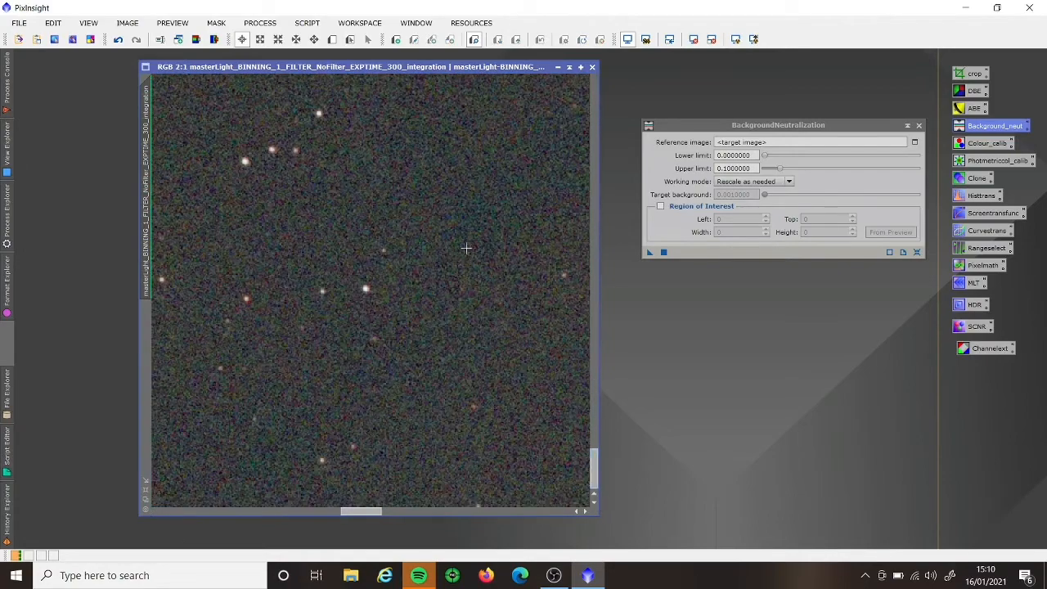
{"action": "left_click", "coordinate": [496, 296]}
{"action": "left_click", "coordinate": [333, 43]}
{"action": "left_click_drag", "start_coordinate": [460, 173], "coordinate": [553, 375]}
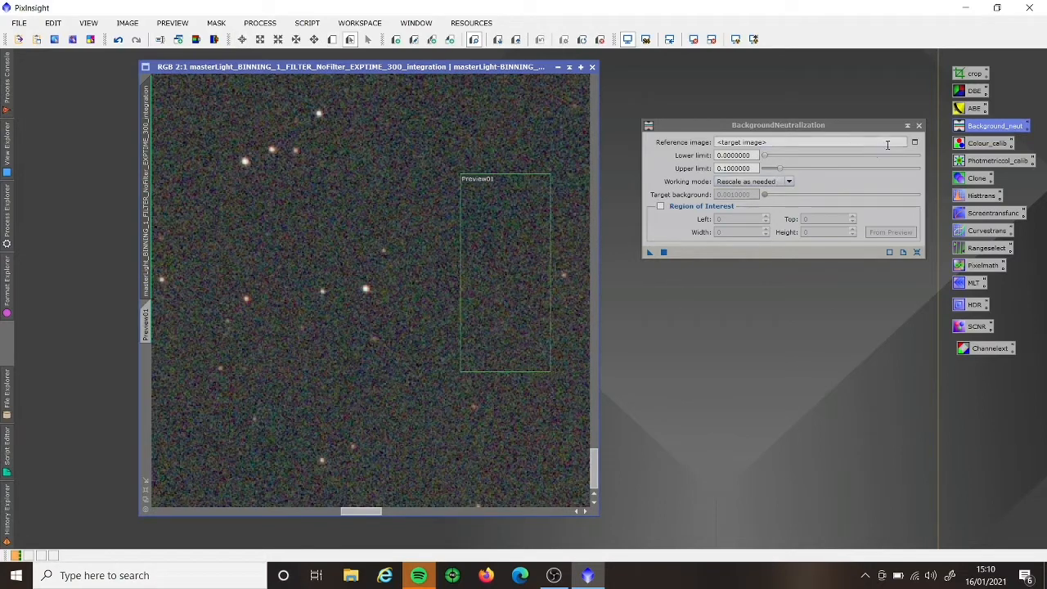
Step: Neutralize the integration image's background with Preview01 as the reference image, and close BackgroundNeutralization
{"action": "left_click", "coordinate": [915, 143]}
{"action": "left_click", "coordinate": [915, 143]}
{"action": "left_click", "coordinate": [622, 270]}
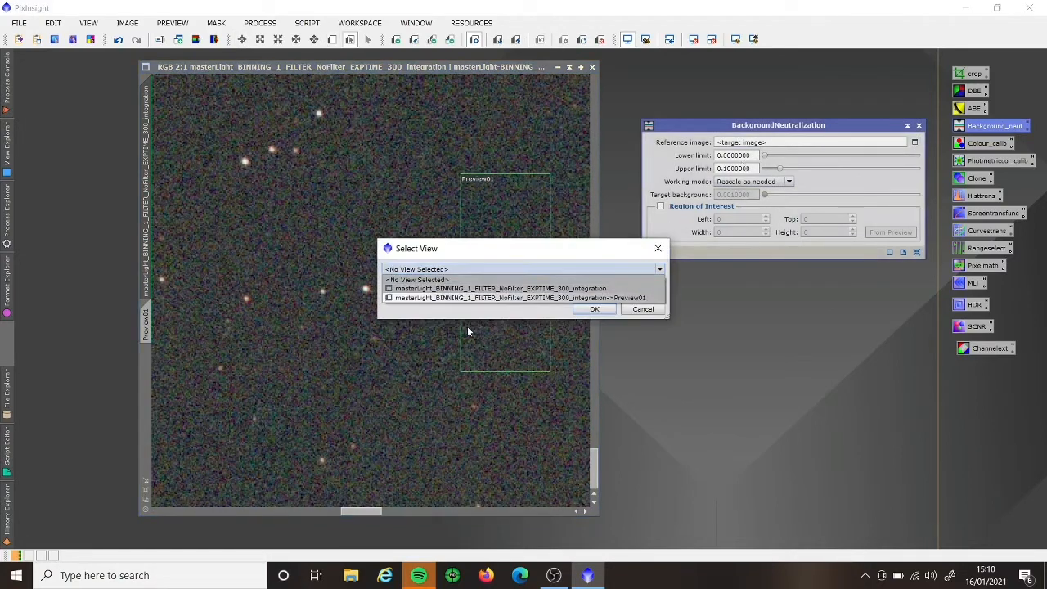
{"action": "left_click", "coordinate": [526, 298]}
{"action": "left_click", "coordinate": [595, 309]}
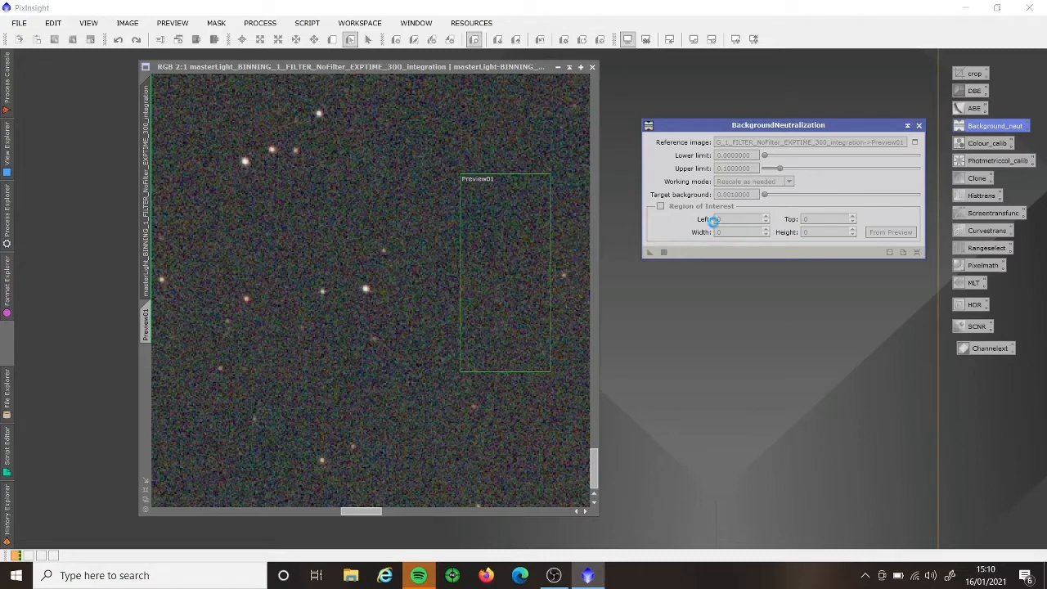
{"action": "left_click", "coordinate": [649, 252]}
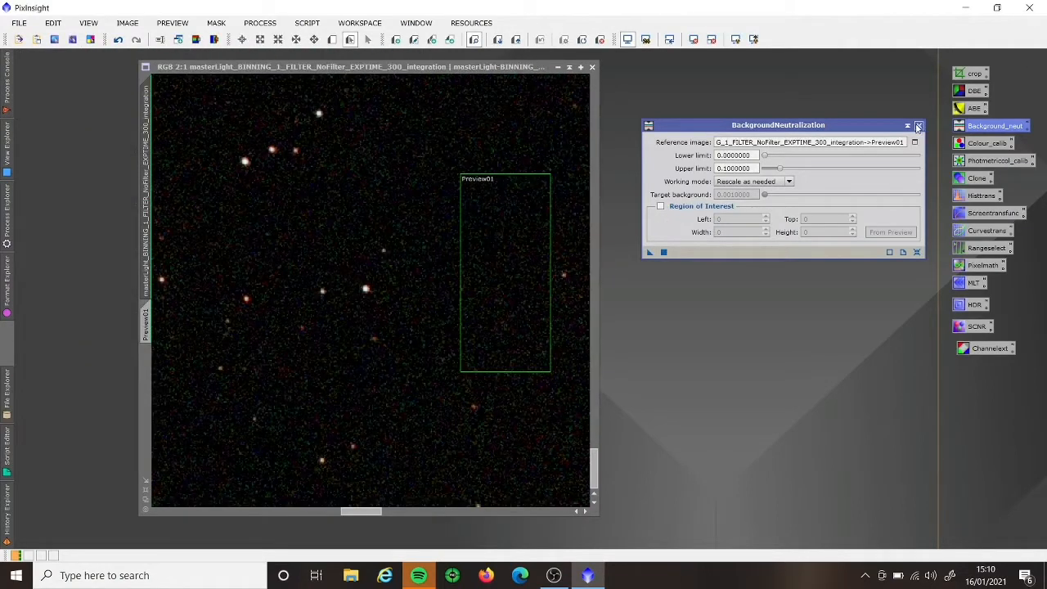
{"action": "left_click", "coordinate": [919, 125]}
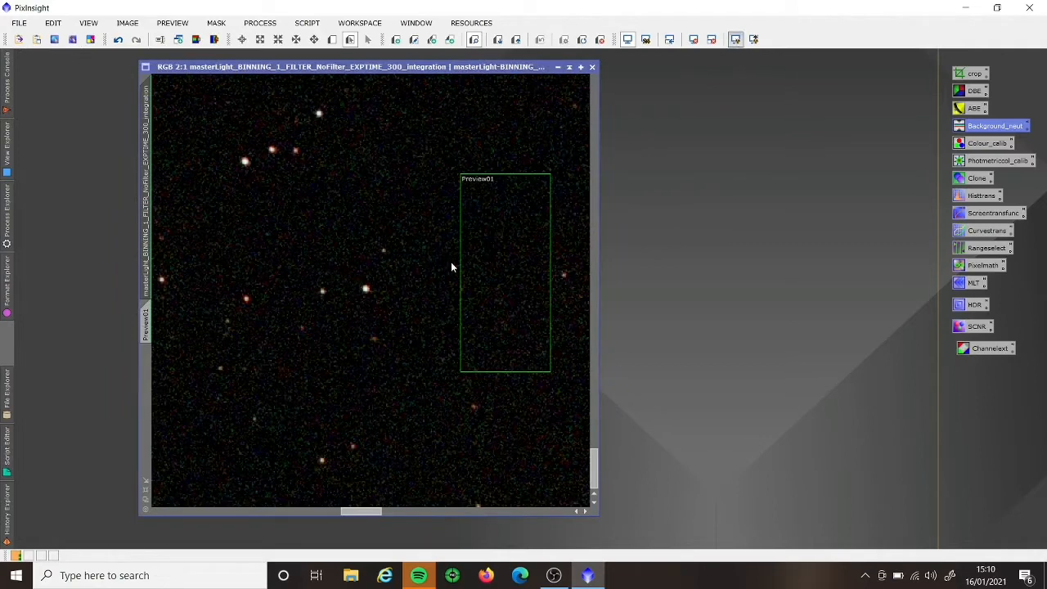
Step: Define a second preview covering nearly the entire image, including both nebulae
{"action": "scroll", "coordinate": [504, 290], "scroll_direction": "down", "scroll_amount": 5}
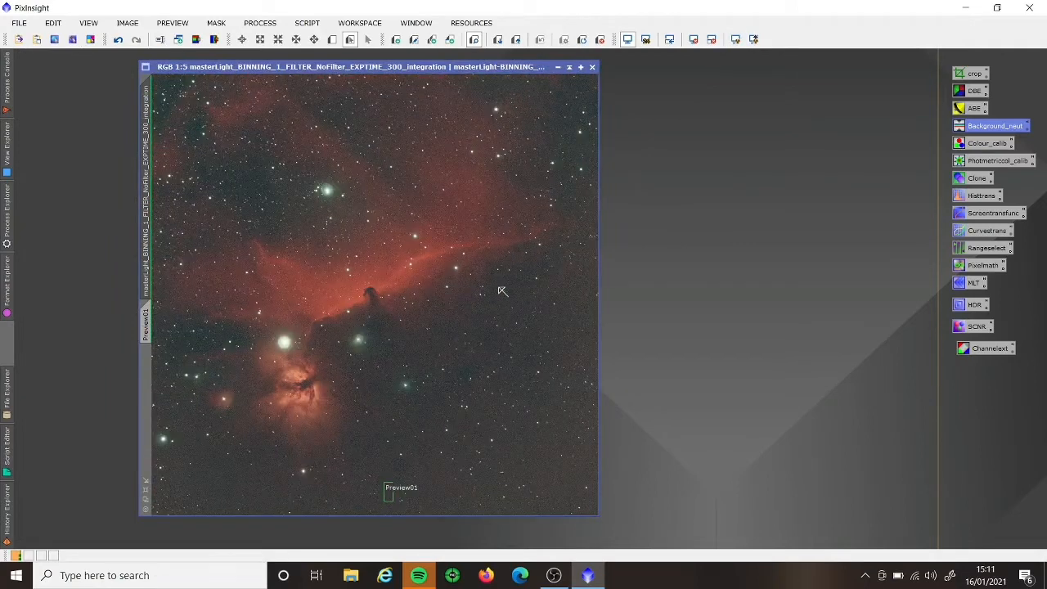
{"action": "left_click", "coordinate": [332, 39]}
{"action": "left_click_drag", "start_coordinate": [161, 81], "coordinate": [588, 509]}
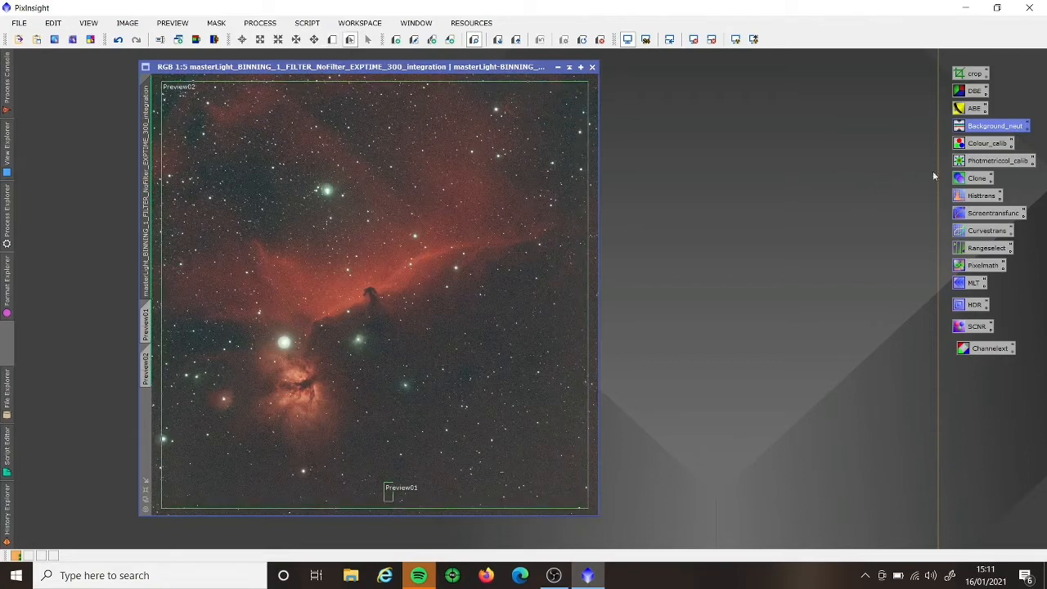
Step: Open the ColorCalibration process and choose Preview02 as the white reference image
{"action": "double_click", "coordinate": [982, 146]}
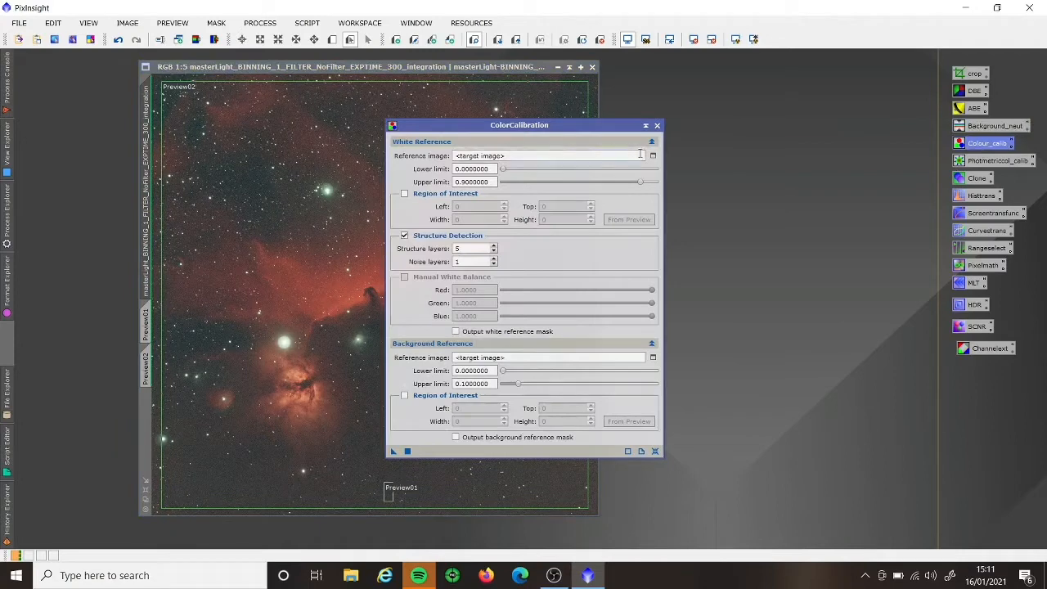
{"action": "left_click", "coordinate": [652, 155]}
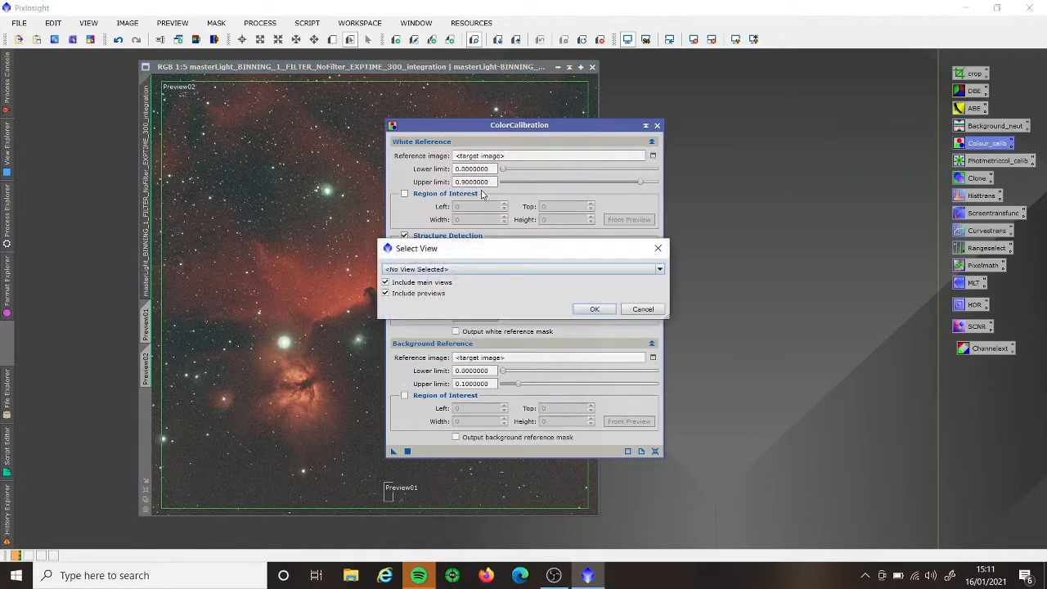
{"action": "left_click", "coordinate": [659, 270]}
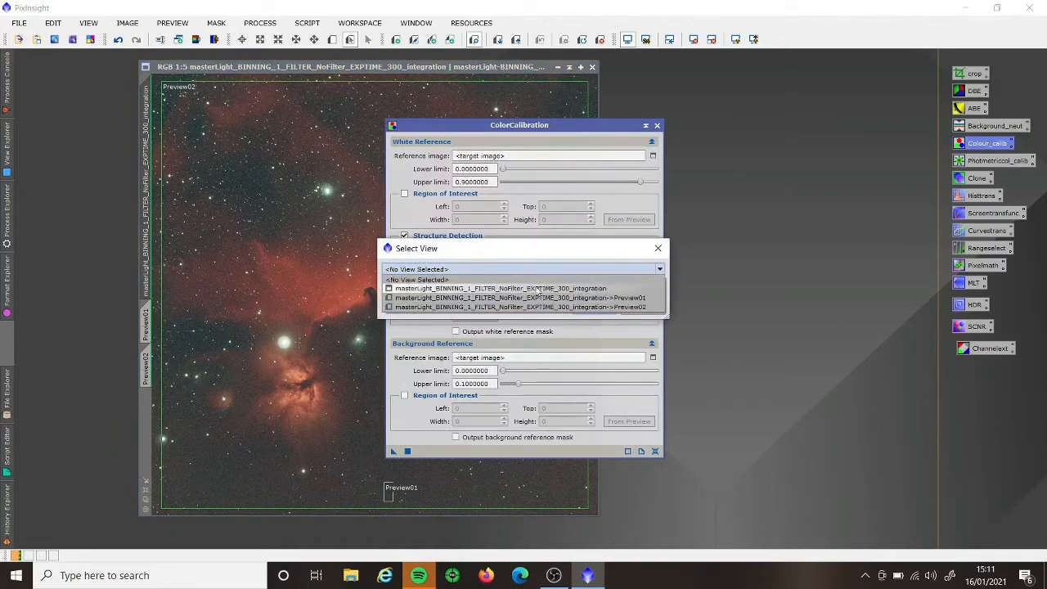
{"action": "left_click", "coordinate": [493, 308]}
{"action": "left_click", "coordinate": [594, 309]}
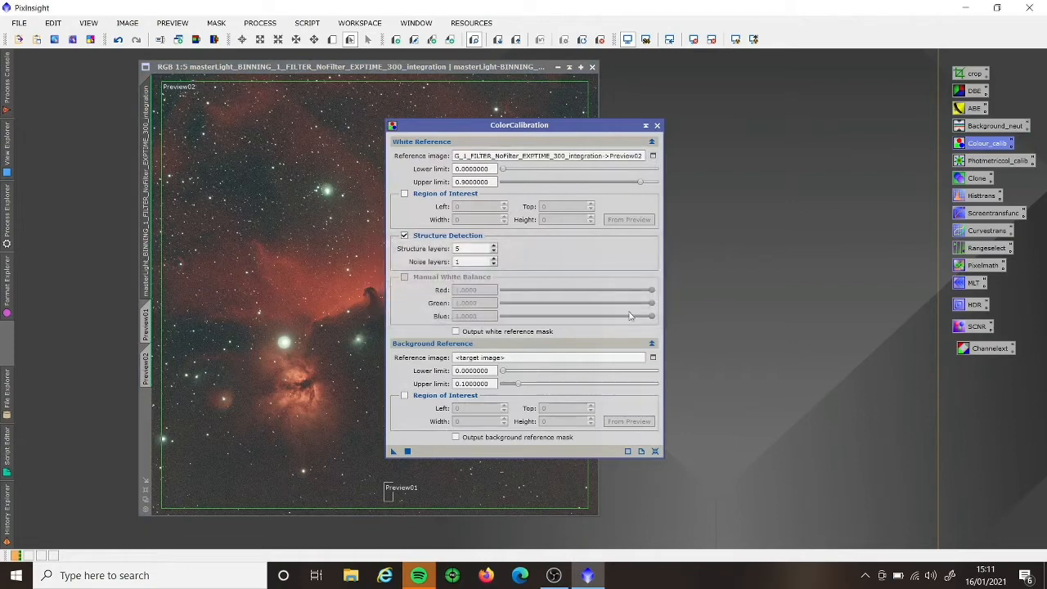
Step: Choose Preview01 as the background reference, run ColorCalibration on the integration image, and close the process
{"action": "left_click", "coordinate": [652, 358]}
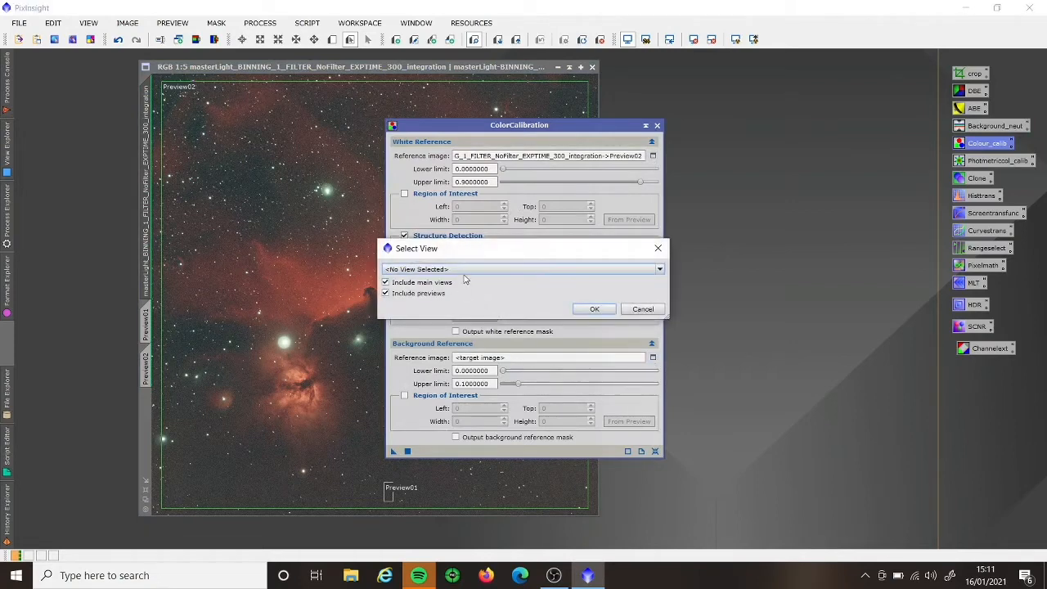
{"action": "left_click", "coordinate": [467, 272]}
{"action": "left_click", "coordinate": [475, 298]}
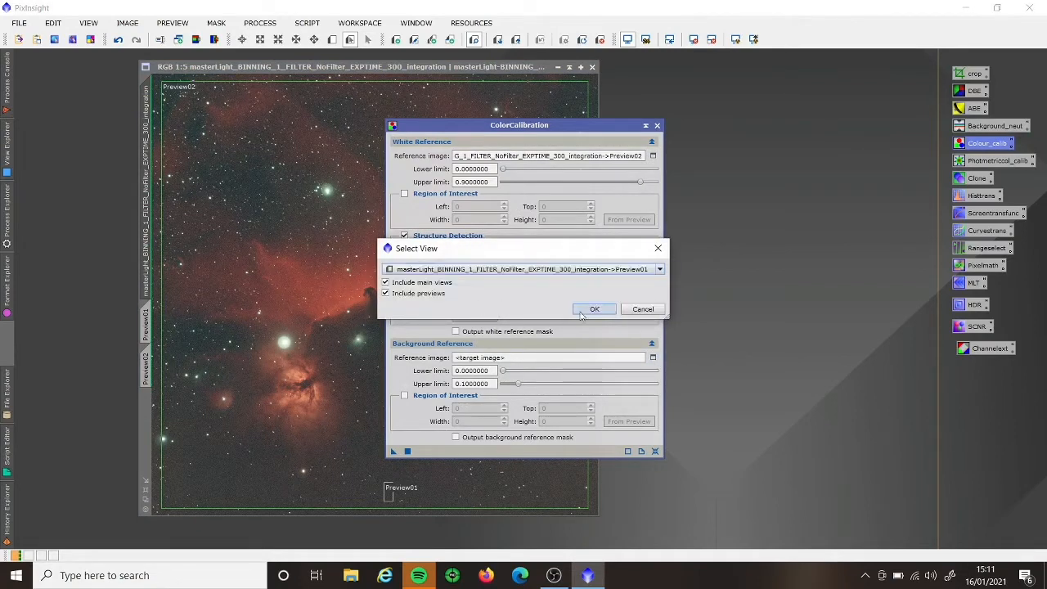
{"action": "left_click", "coordinate": [647, 307]}
{"action": "left_click", "coordinate": [409, 452]}
{"action": "left_click_drag", "start_coordinate": [408, 453], "coordinate": [410, 455]}
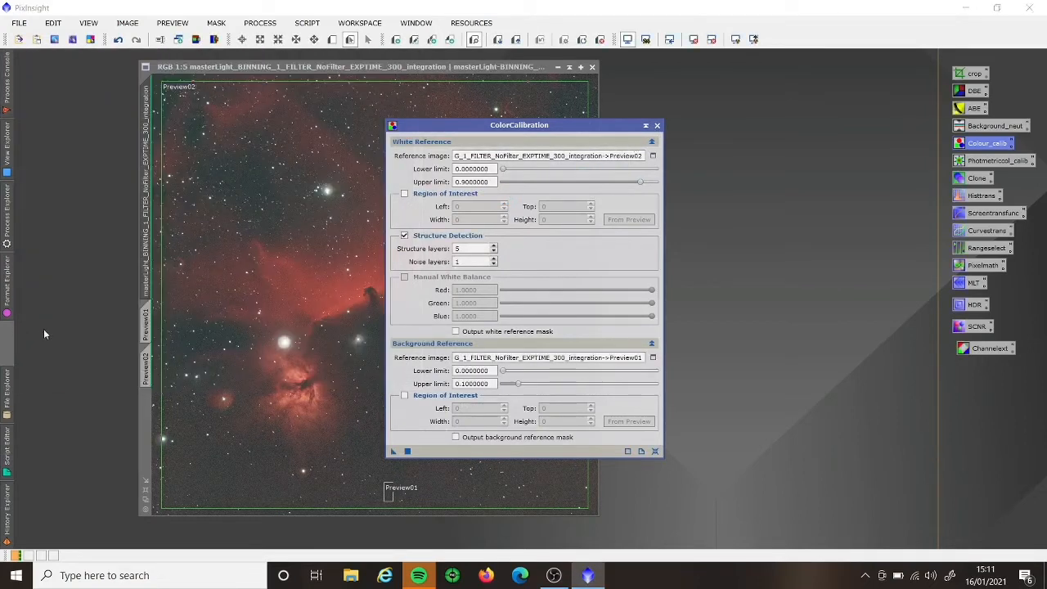
{"action": "left_click", "coordinate": [657, 127]}
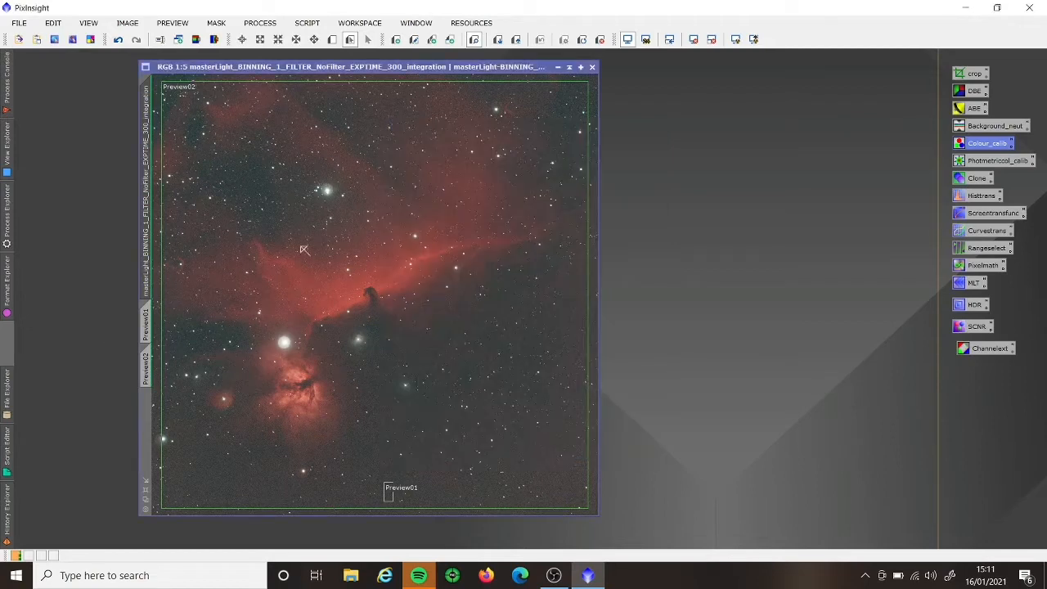
Step: Delete both previews from the integration image
{"action": "right_click", "coordinate": [147, 318]}
{"action": "left_click", "coordinate": [185, 420]}
{"action": "right_click", "coordinate": [149, 327]}
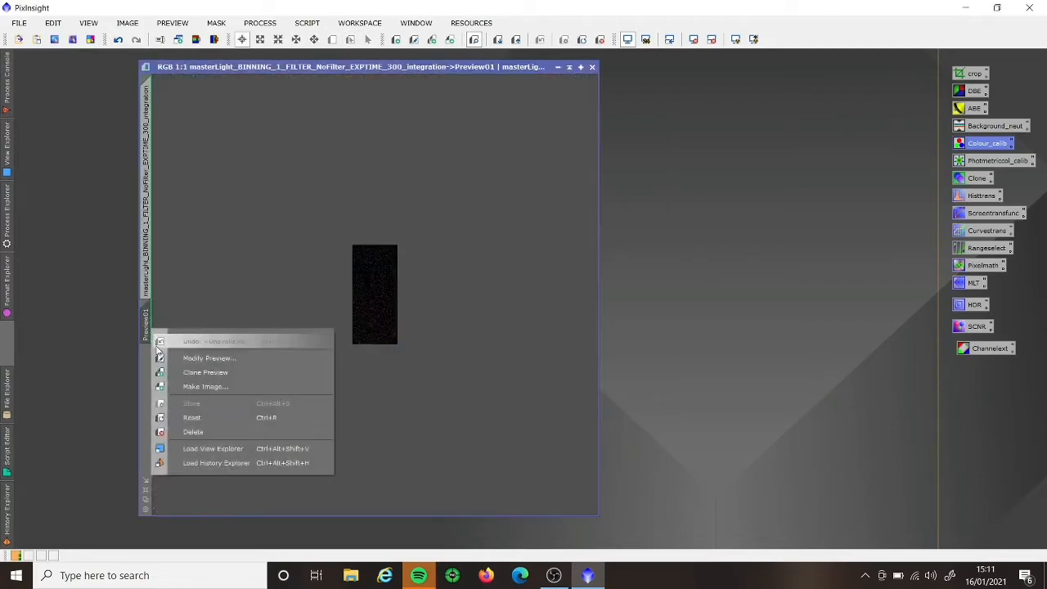
{"action": "left_click", "coordinate": [201, 432]}
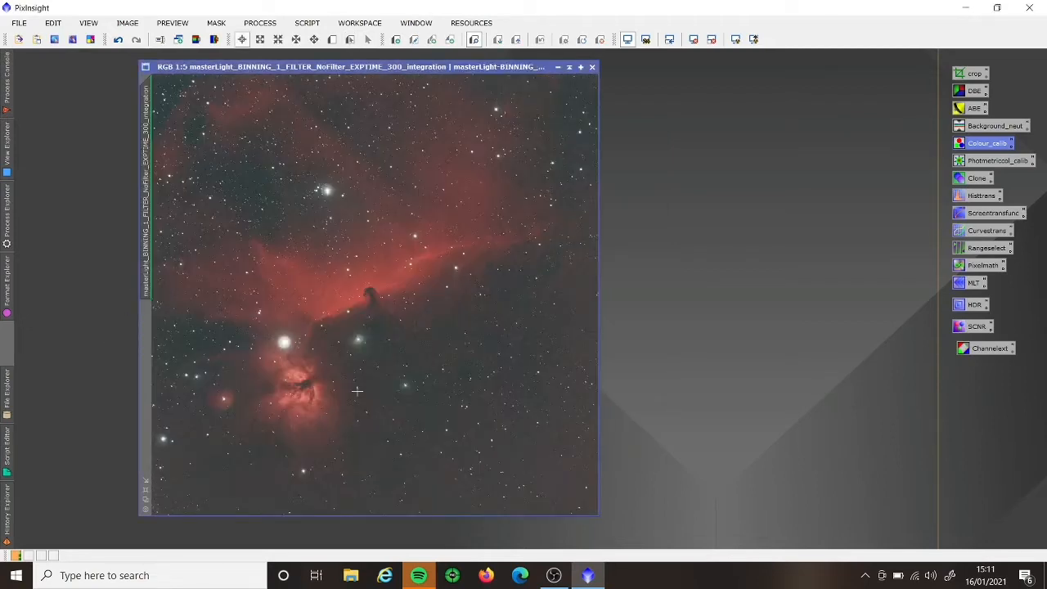
Step: Remove green from the colour image using SCNR with Average Neutral protection and amount 1.00, and close the process
{"action": "double_click", "coordinate": [978, 326]}
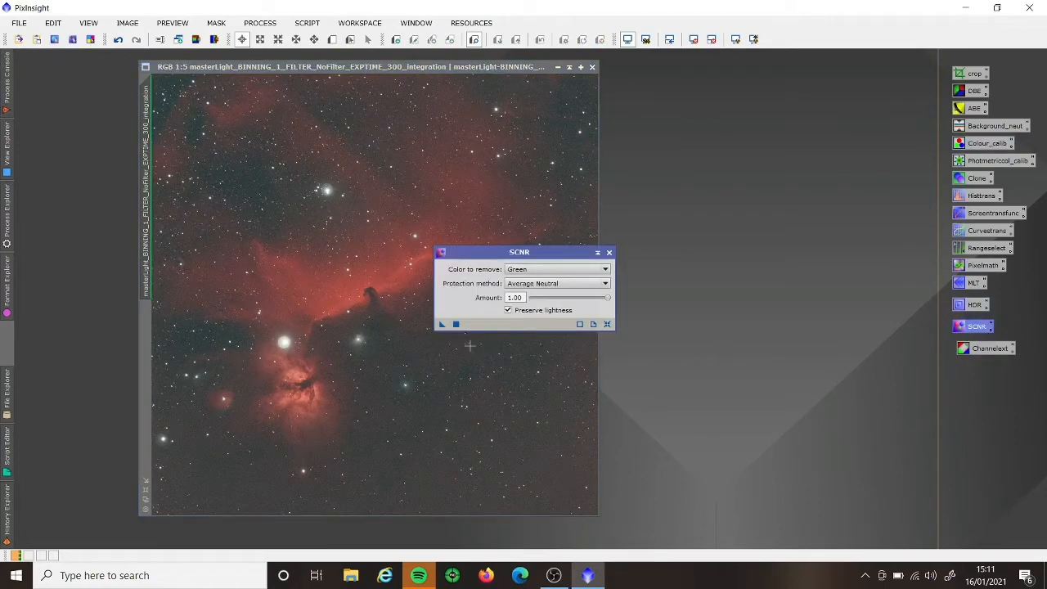
{"action": "left_click", "coordinate": [456, 325]}
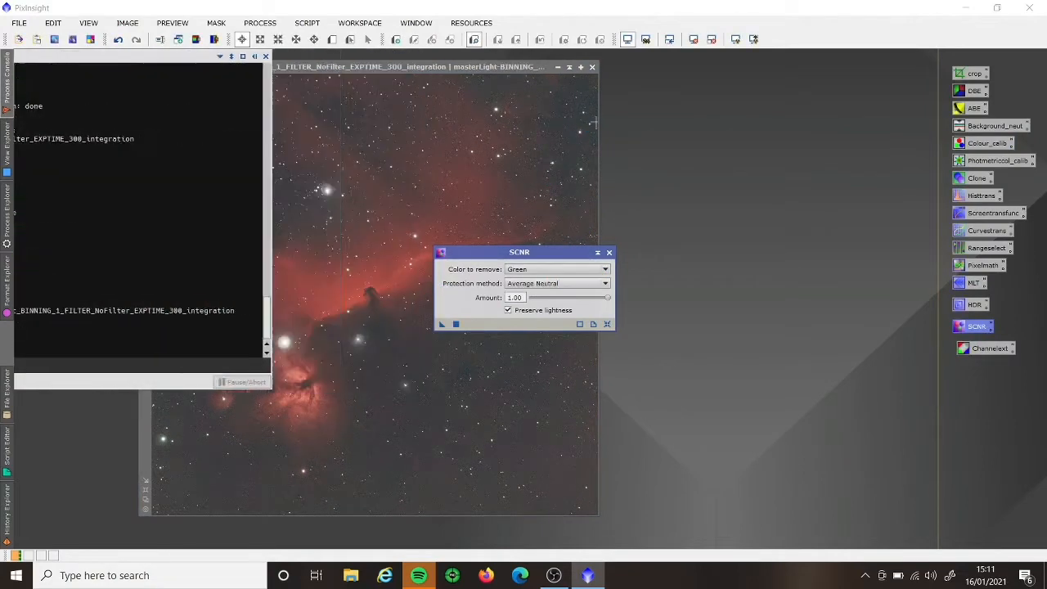
{"action": "left_click", "coordinate": [609, 254]}
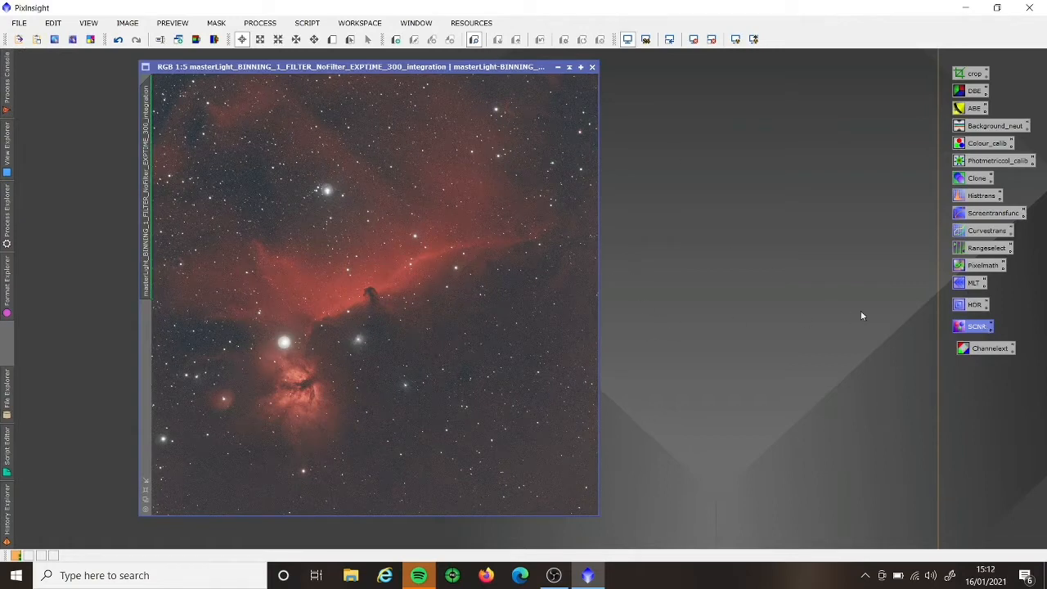
Step: Extract only the L channel in CIE L*a*b* from the colour image with ChannelExtraction, and close the process
{"action": "double_click", "coordinate": [980, 350]}
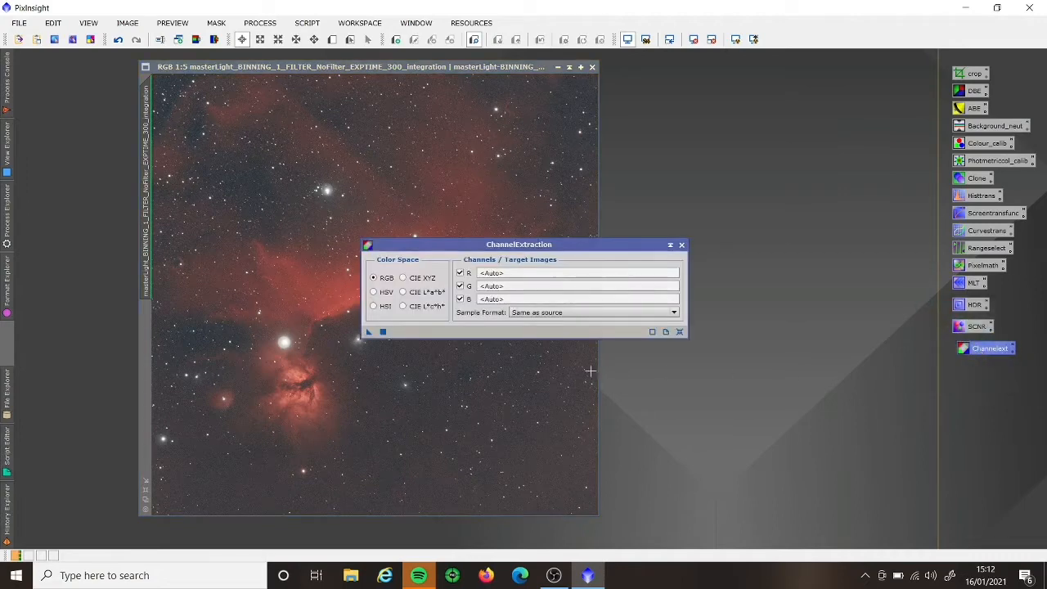
{"action": "left_click", "coordinate": [410, 294]}
{"action": "left_click", "coordinate": [460, 286]}
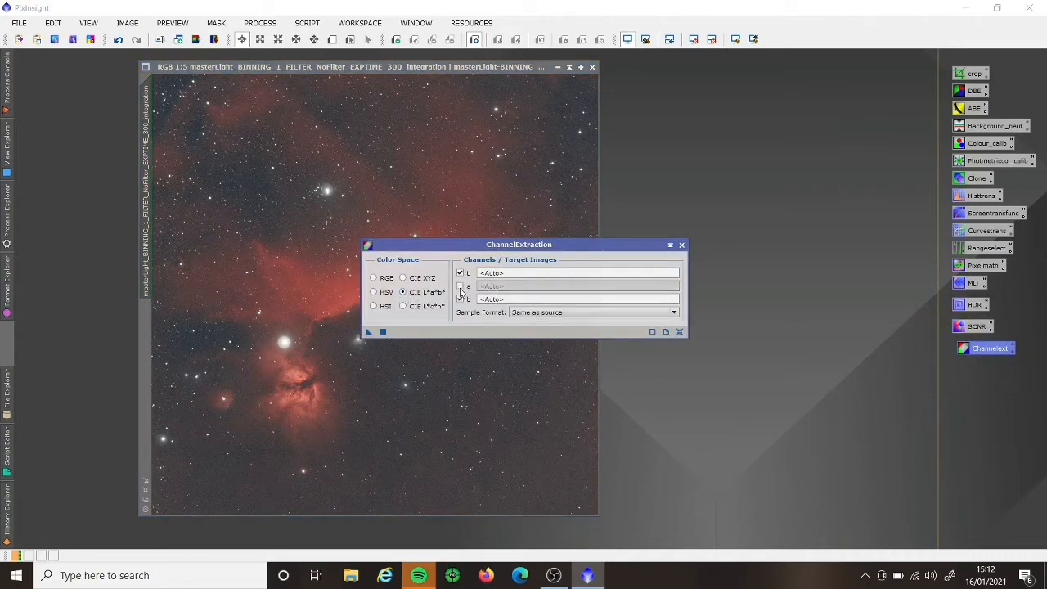
{"action": "left_click", "coordinate": [460, 300]}
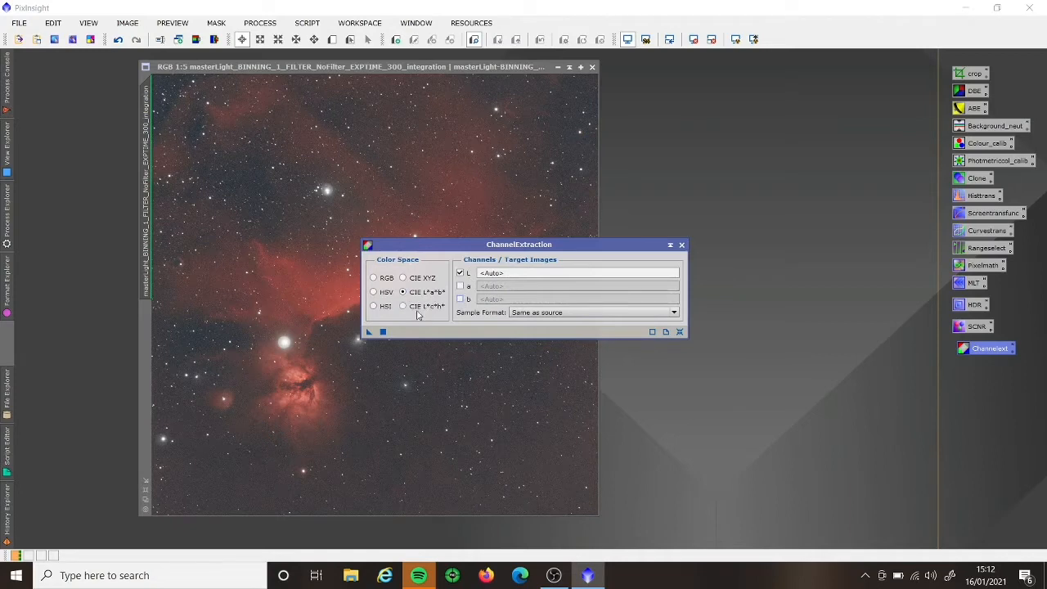
{"action": "left_click_drag", "start_coordinate": [369, 332], "coordinate": [386, 347]}
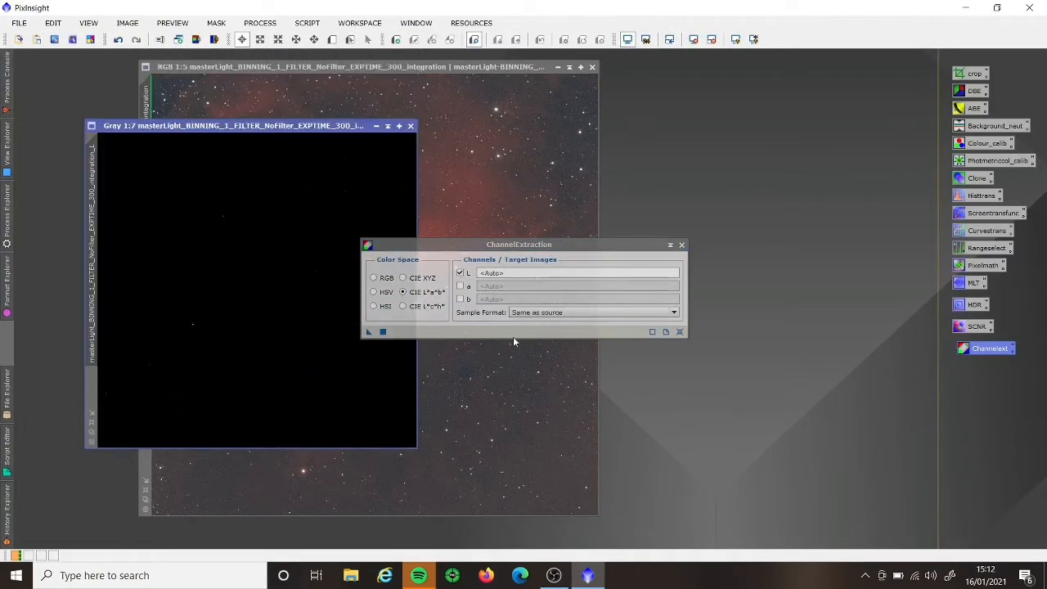
{"action": "left_click", "coordinate": [682, 245]}
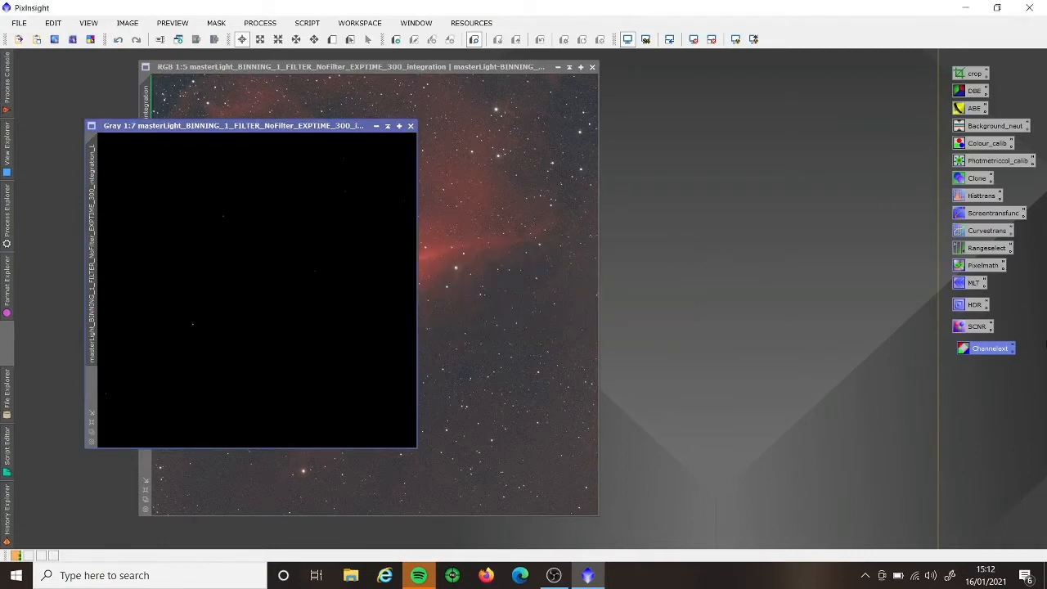
Step: Auto-stretch the extracted luminance image with ScreenTransferFunction and place that window clear of the images
{"action": "double_click", "coordinate": [988, 215]}
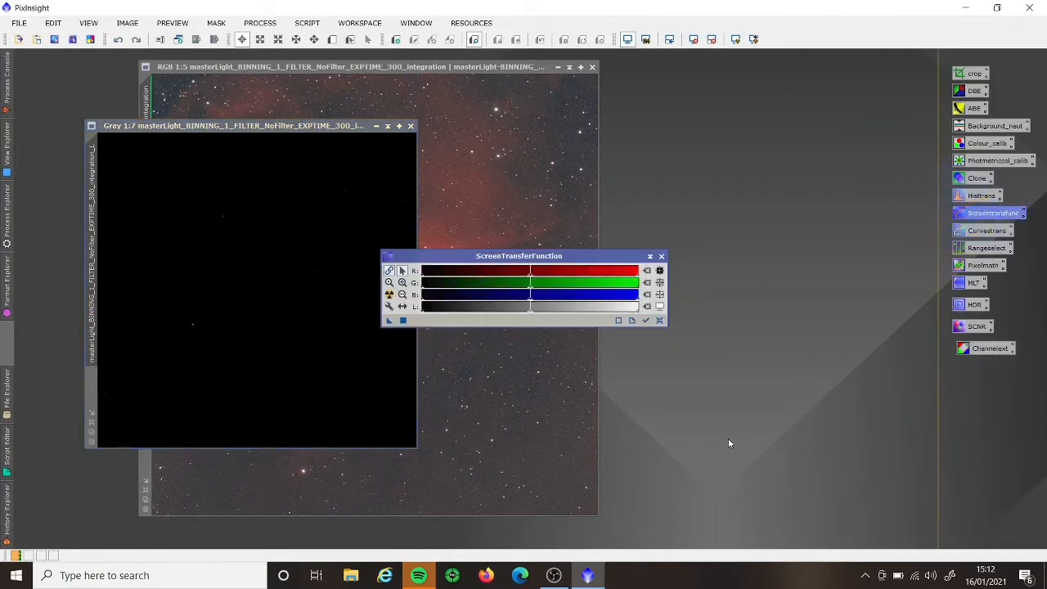
{"action": "left_click", "coordinate": [389, 294]}
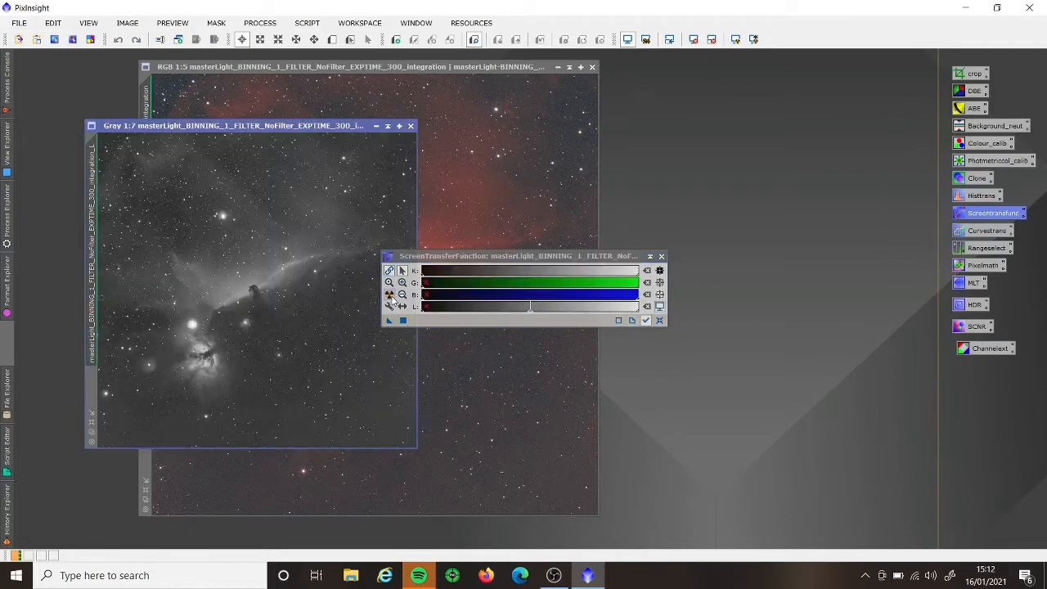
{"action": "left_click_drag", "start_coordinate": [514, 259], "coordinate": [562, 470]}
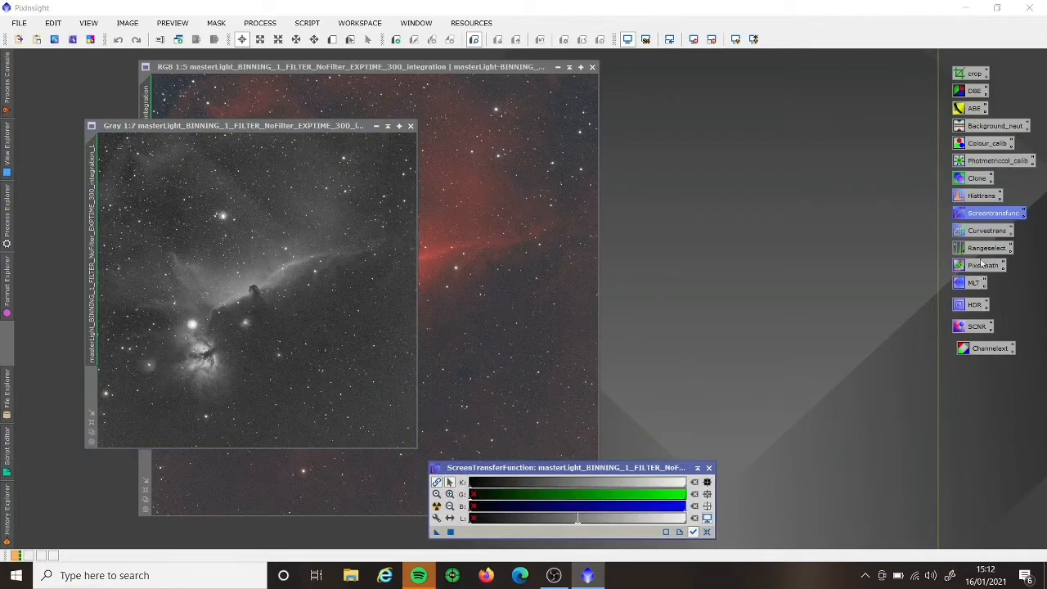
Step: Transfer the screen stretch to HistogramTransformation, apply it to the luminance image, close both processes, and disable the image's screen stretch
{"action": "double_click", "coordinate": [976, 198]}
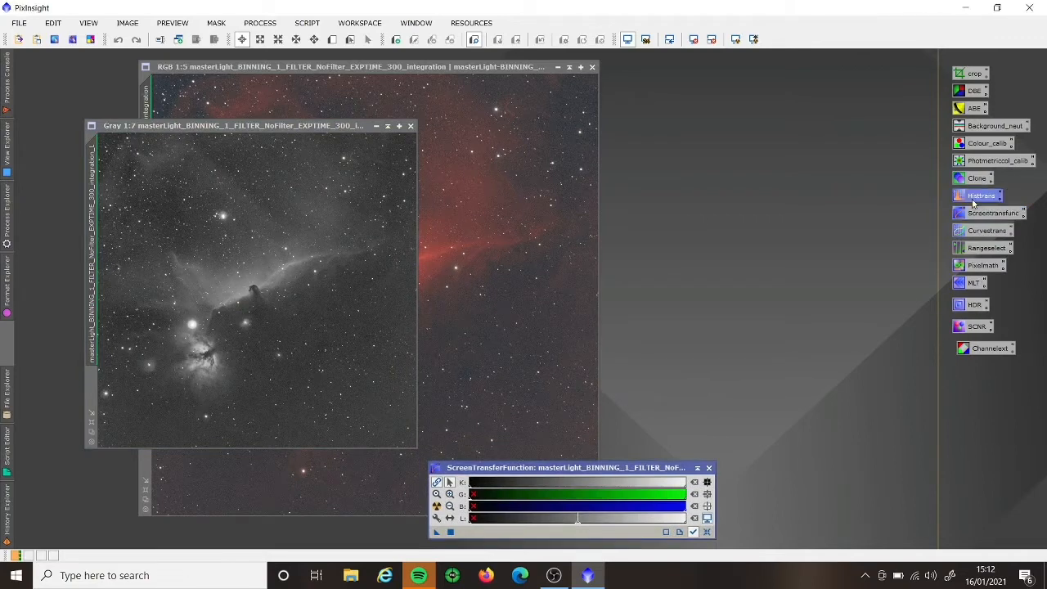
{"action": "left_click", "coordinate": [435, 532]}
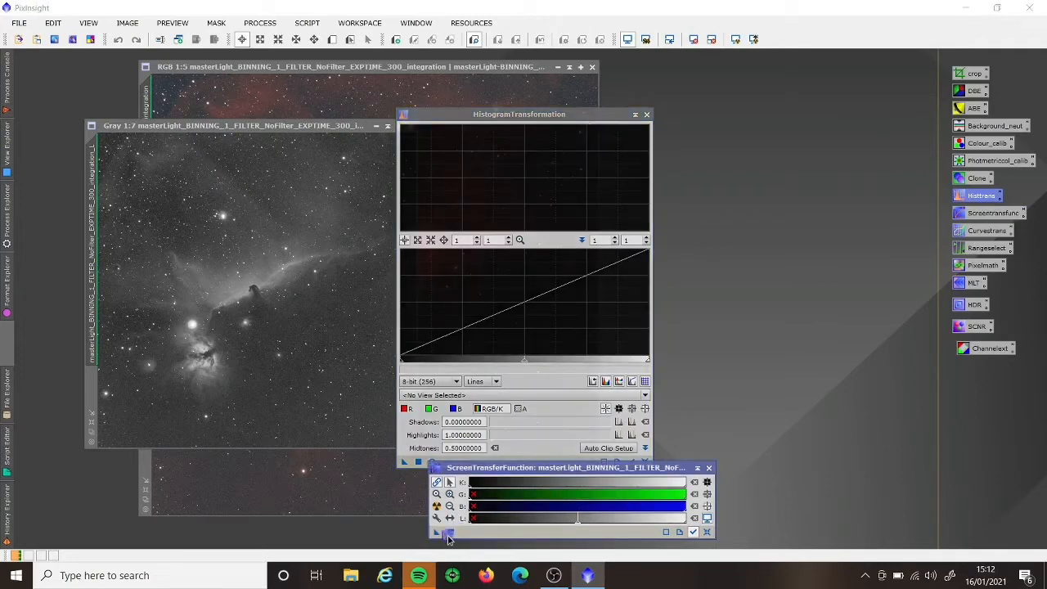
{"action": "left_click_drag", "start_coordinate": [496, 470], "coordinate": [649, 479]}
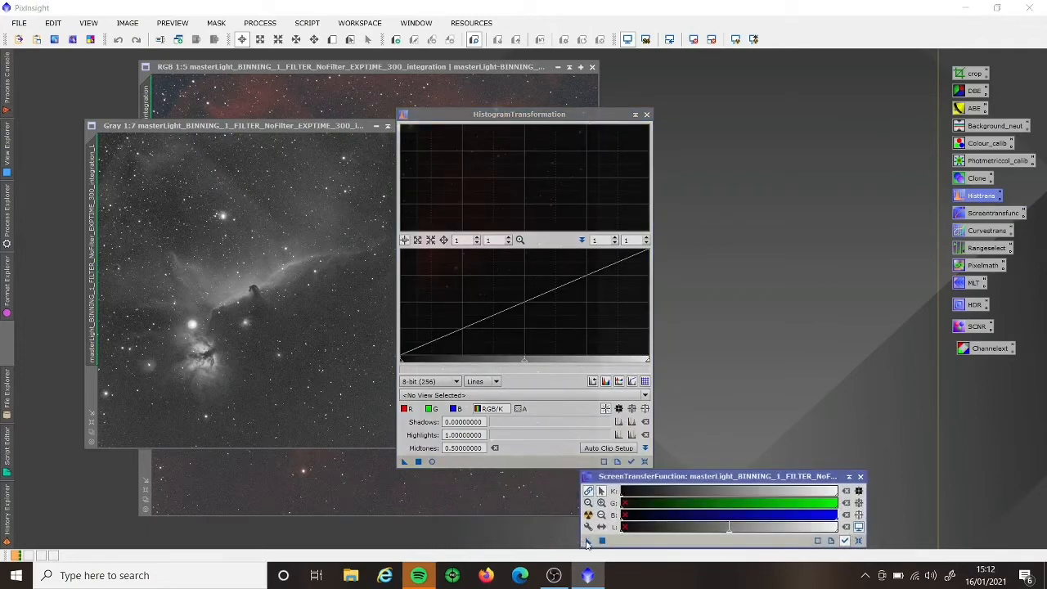
{"action": "left_click_drag", "start_coordinate": [586, 542], "coordinate": [467, 462]}
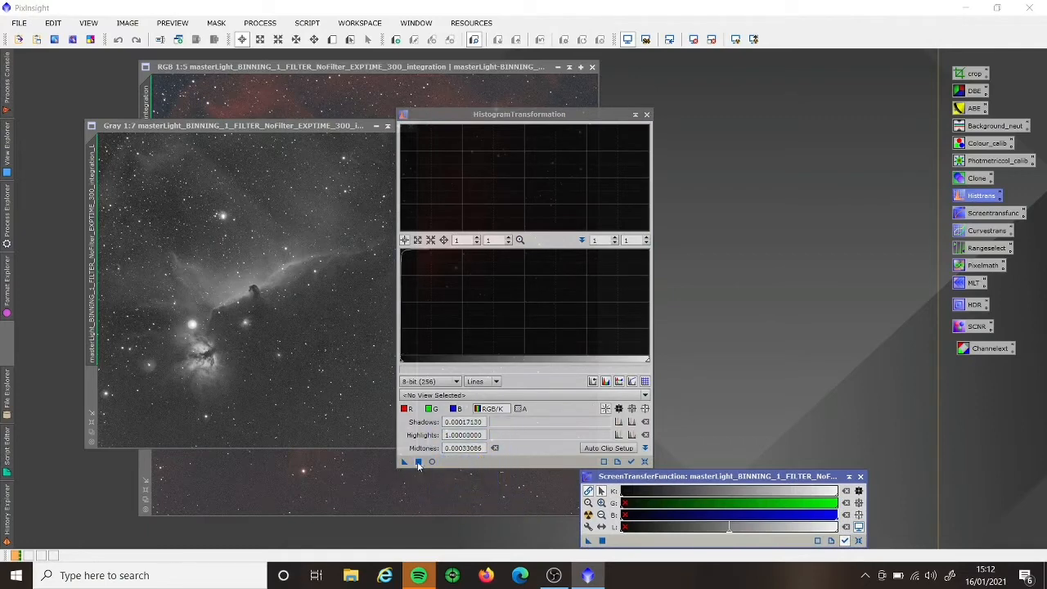
{"action": "left_click", "coordinate": [418, 463]}
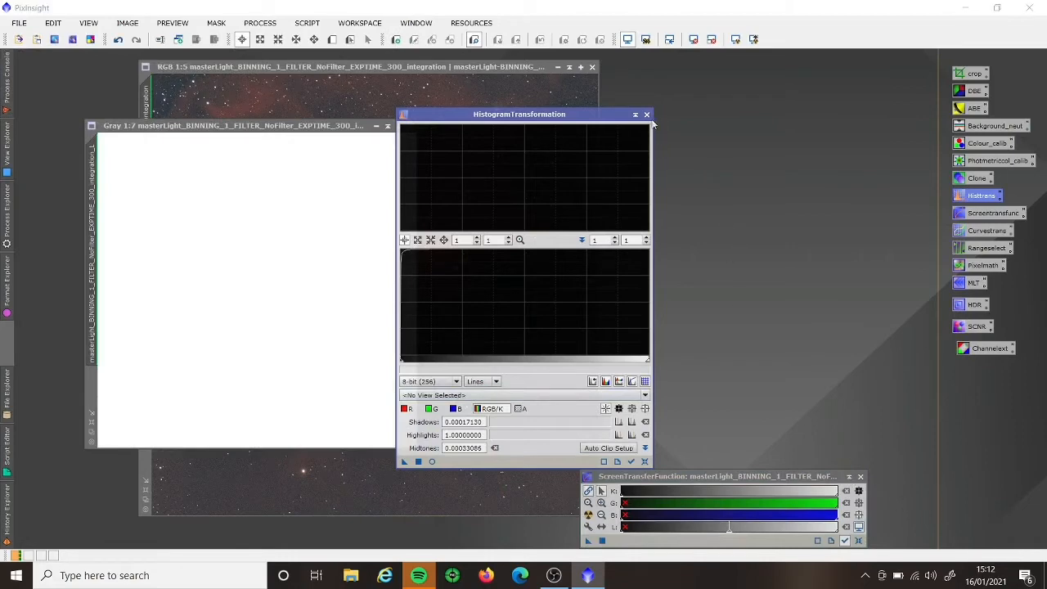
{"action": "left_click", "coordinate": [647, 114]}
{"action": "left_click", "coordinate": [860, 476]}
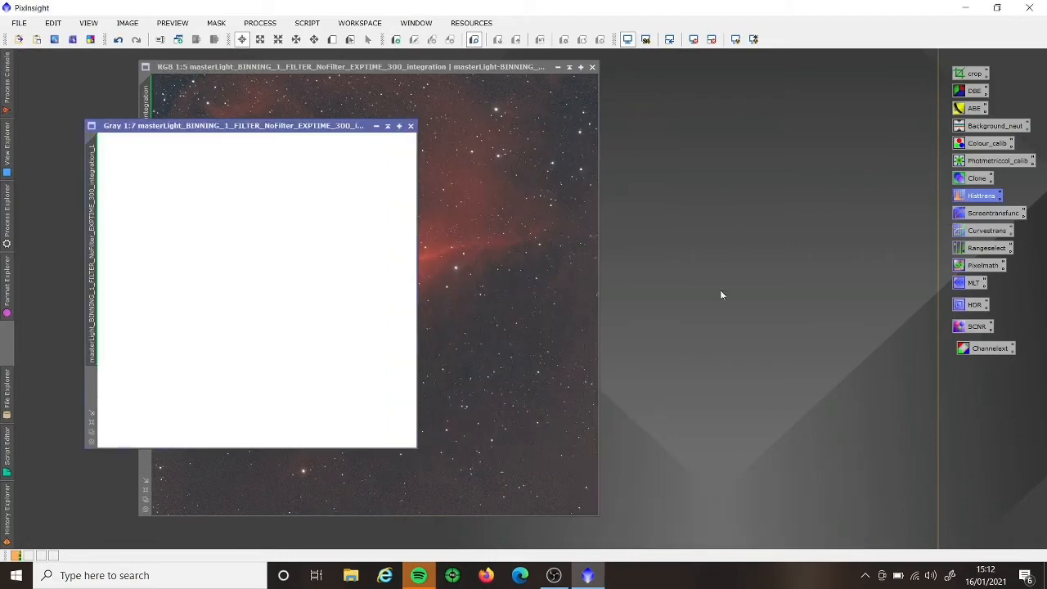
{"action": "left_click", "coordinate": [628, 41]}
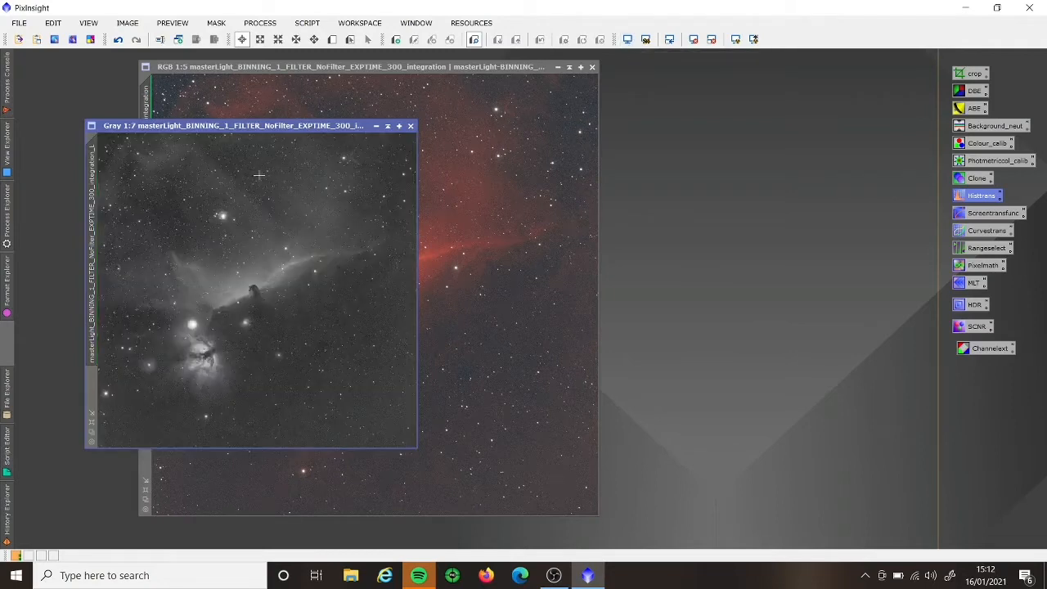
Step: Apply the stretched luminance image as a mask on the colour image, and minimize the luminance image
{"action": "left_click_drag", "start_coordinate": [285, 128], "coordinate": [752, 121]}
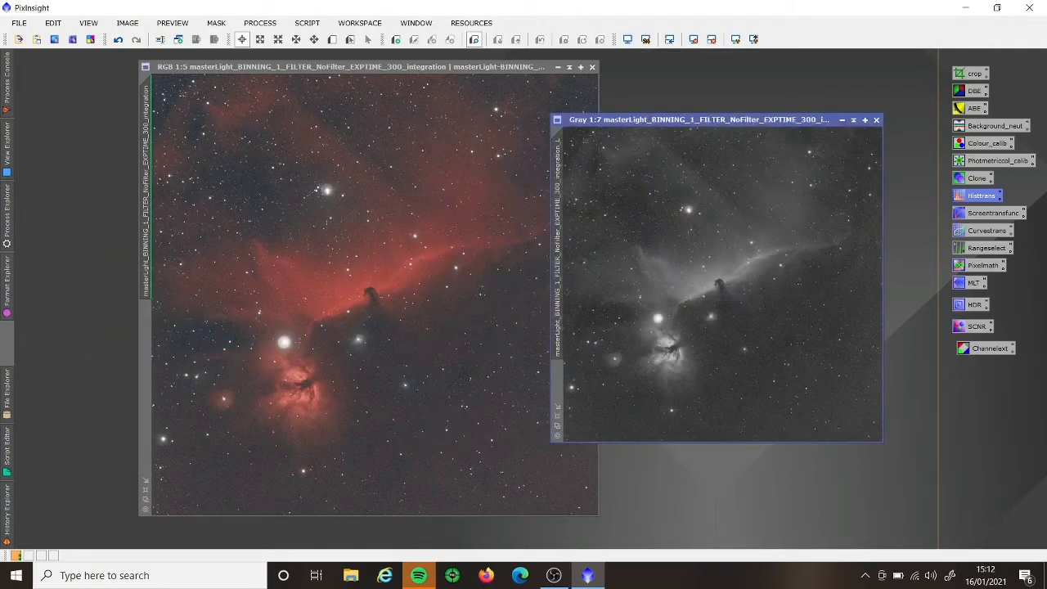
{"action": "left_click_drag", "start_coordinate": [561, 150], "coordinate": [147, 336]}
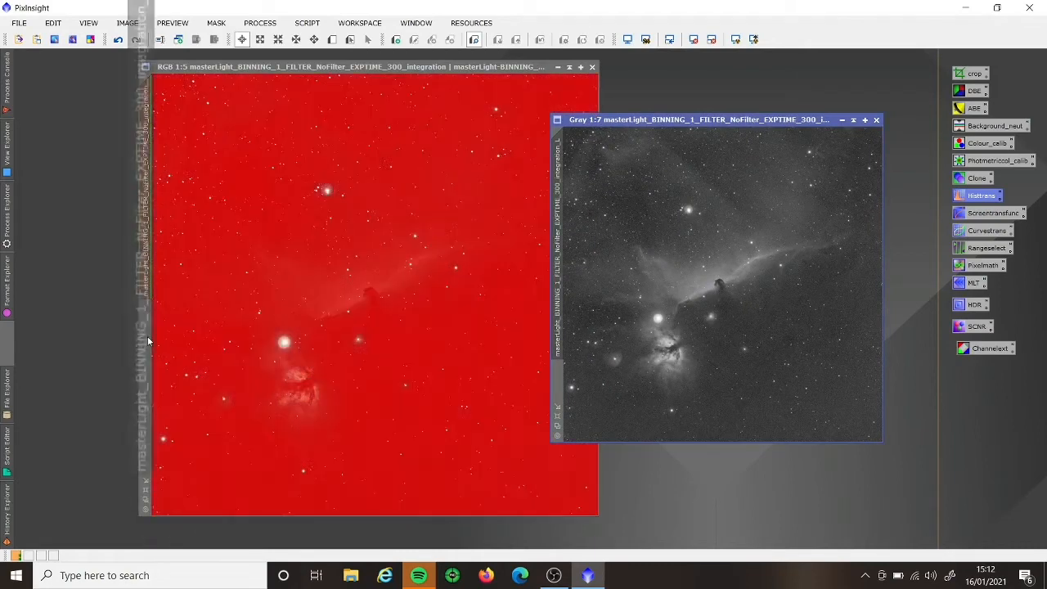
{"action": "left_click", "coordinate": [844, 121]}
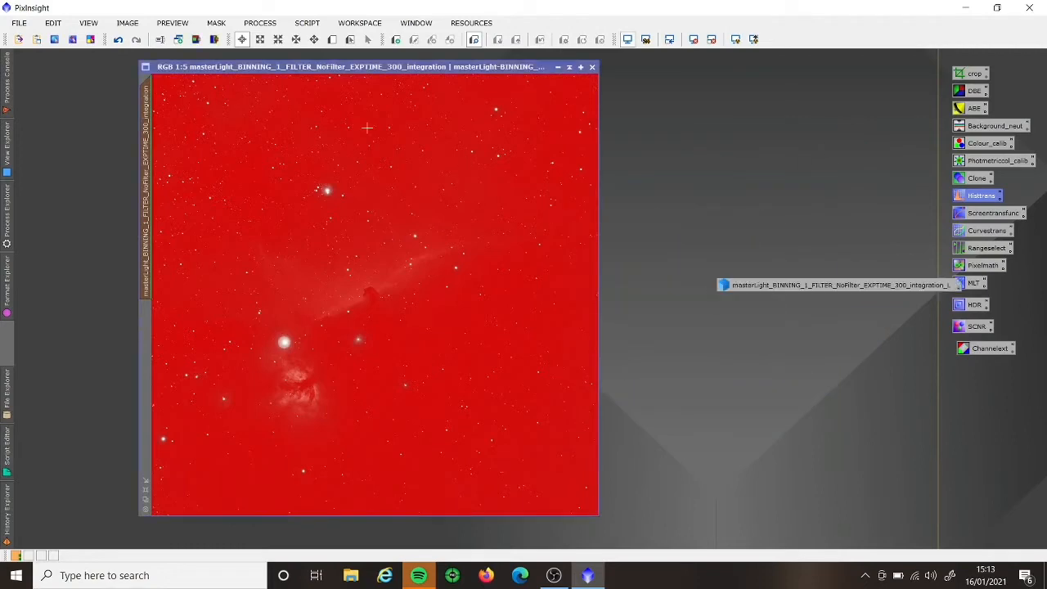
Step: Invert the luminance mask on the colour image and hide the mask overlay
{"action": "left_click", "coordinate": [260, 22]}
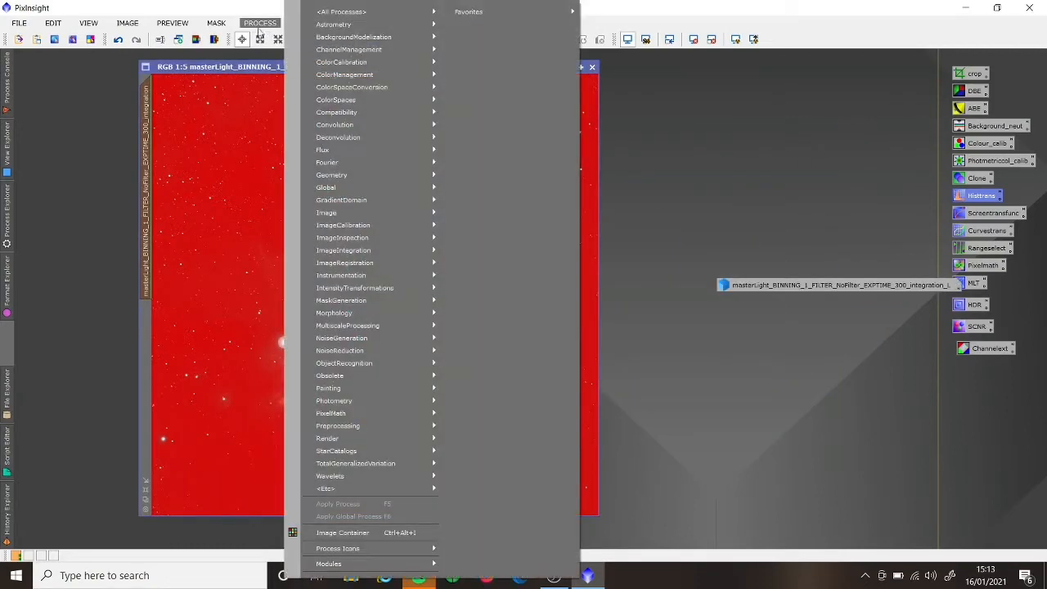
{"action": "left_click", "coordinate": [213, 24]}
{"action": "left_click", "coordinate": [214, 25]}
{"action": "left_click", "coordinate": [245, 99]}
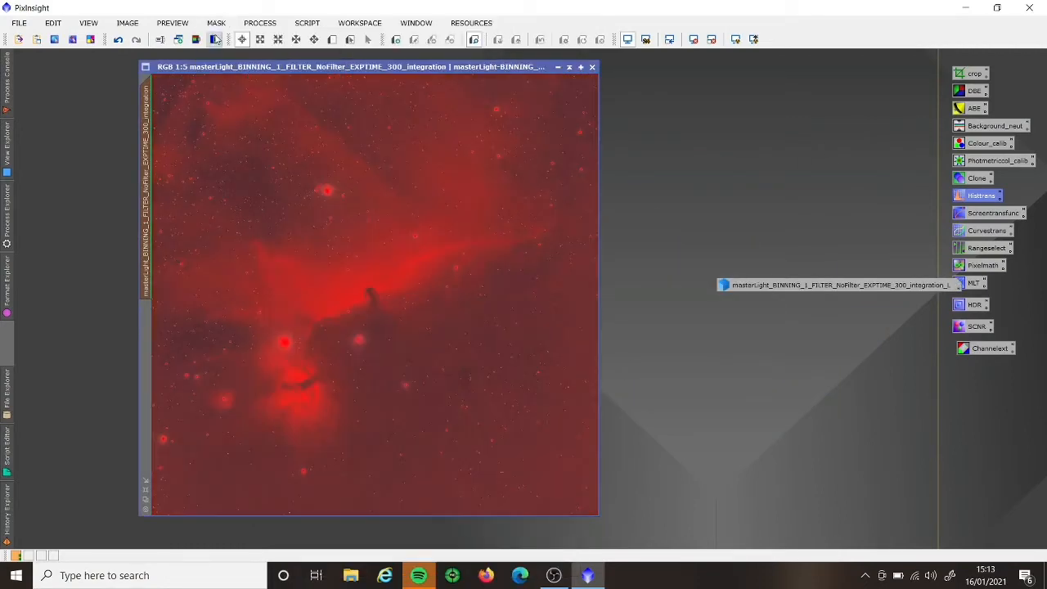
{"action": "left_click", "coordinate": [215, 24]}
{"action": "left_click", "coordinate": [233, 100]}
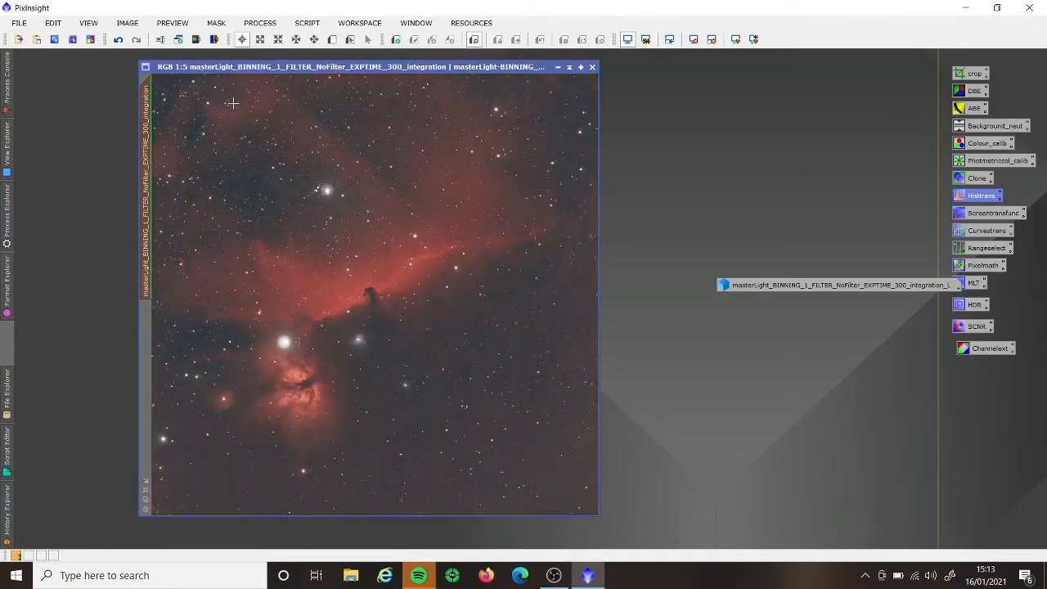
Step: Open MultiscaleLinearTransform and enable noise reduction on layer 1 with threshold 4.500 and 4 iterations
{"action": "double_click", "coordinate": [974, 283]}
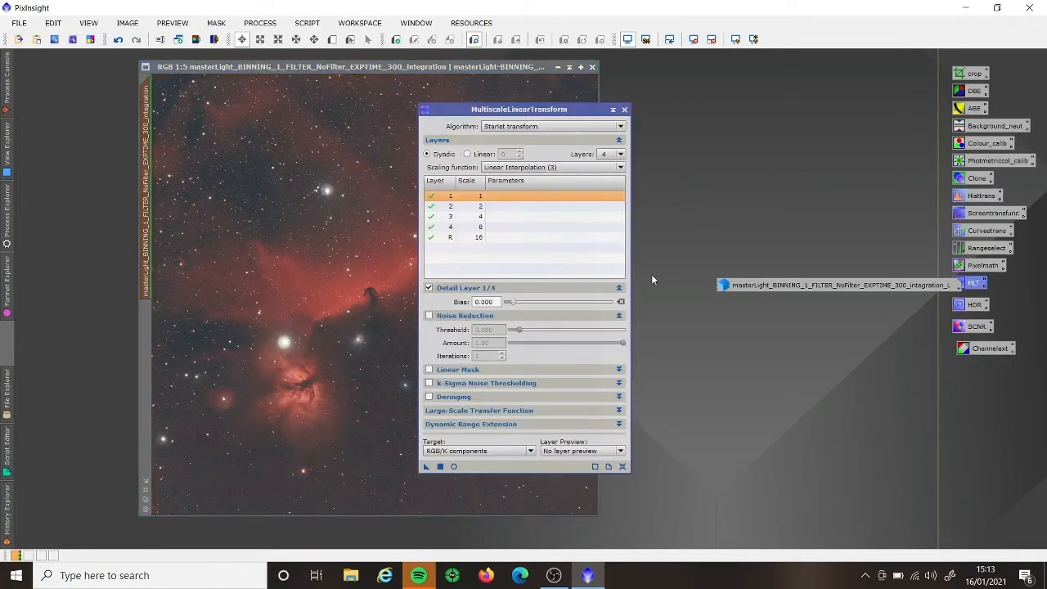
{"action": "left_click", "coordinate": [429, 316]}
{"action": "left_click_drag", "start_coordinate": [519, 330], "coordinate": [526, 333]}
{"action": "left_click", "coordinate": [502, 352]}
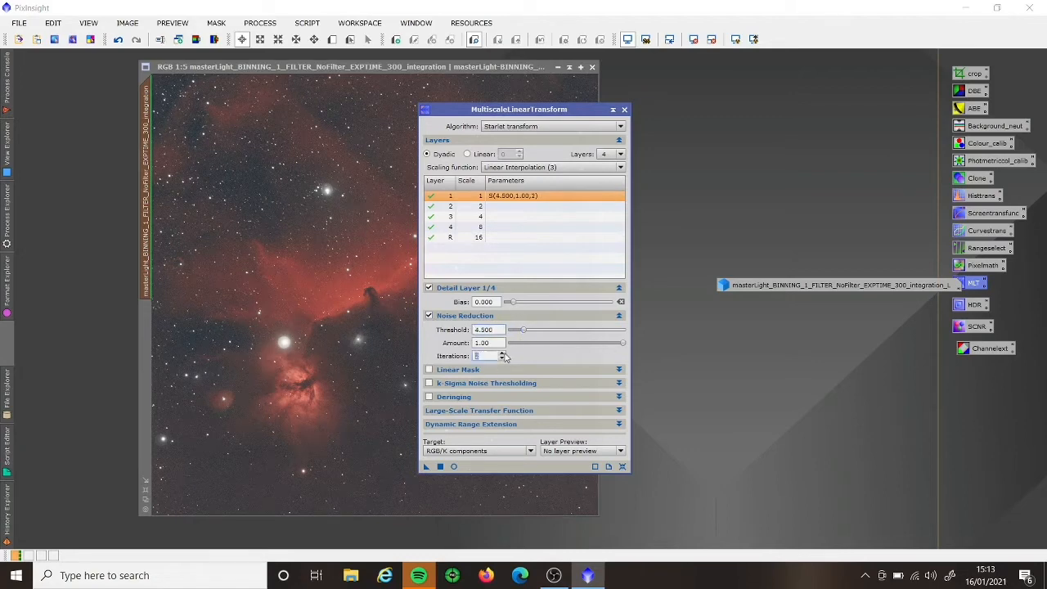
Step: Enable noise reduction on layer 2 with threshold 3.000 and 3 iterations, and move the process window off the nebula
{"action": "left_click", "coordinate": [495, 206]}
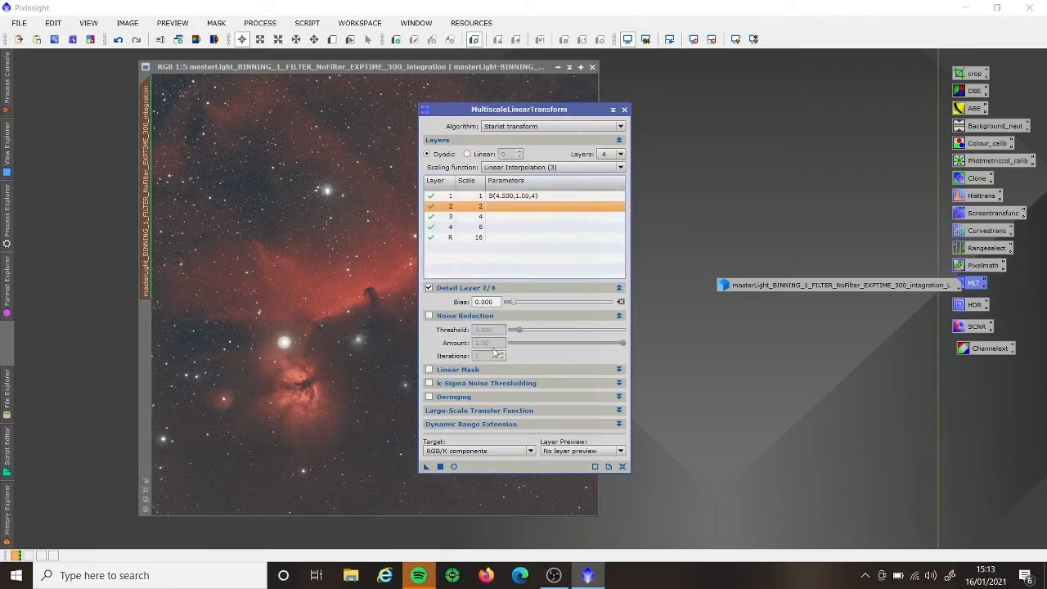
{"action": "left_click", "coordinate": [430, 316]}
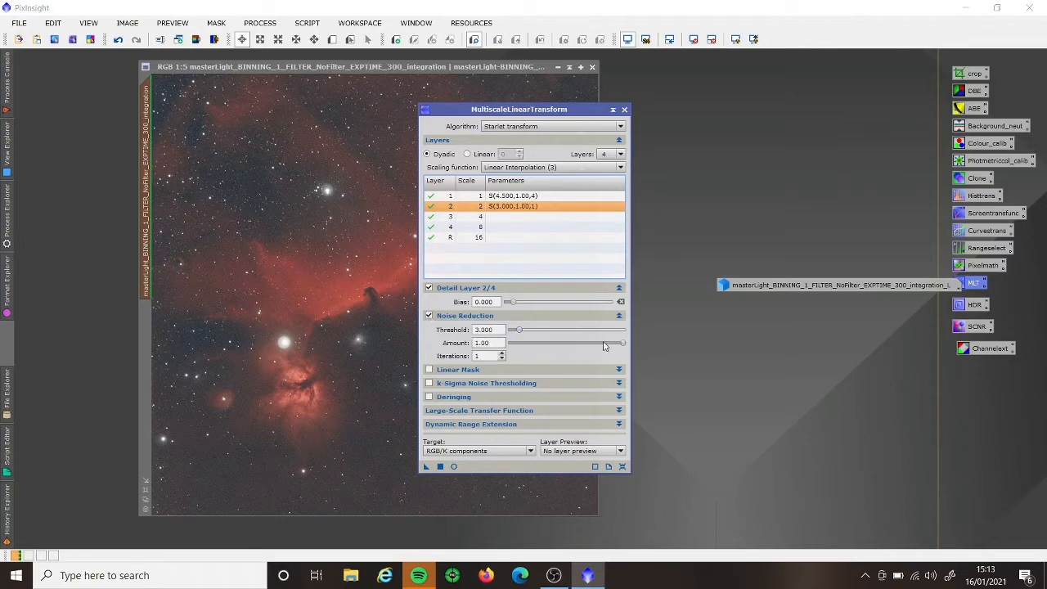
{"action": "left_click", "coordinate": [503, 354]}
{"action": "left_click", "coordinate": [503, 354]}
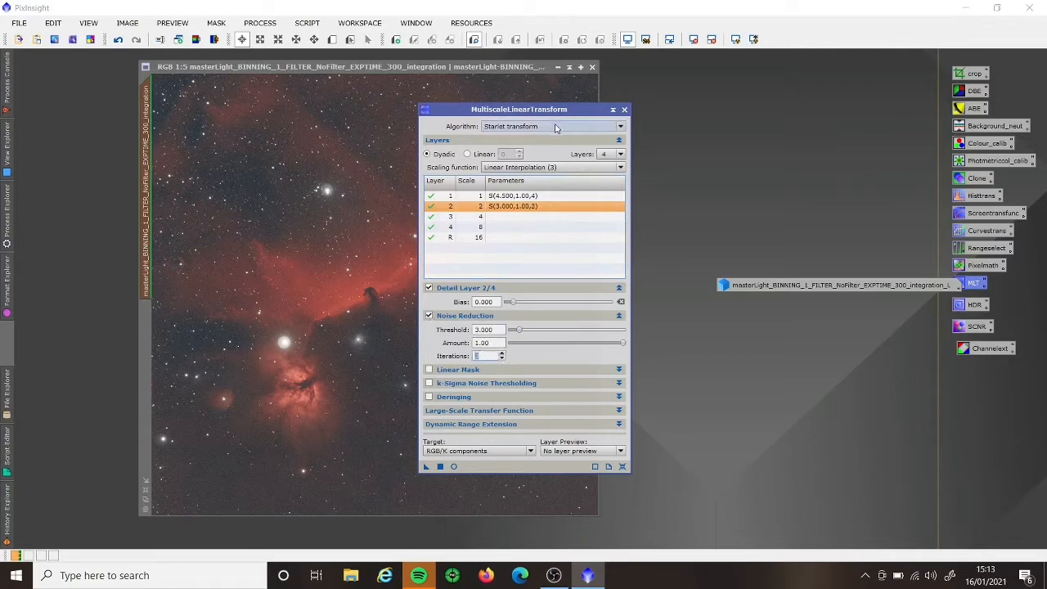
{"action": "left_click_drag", "start_coordinate": [513, 109], "coordinate": [677, 100]}
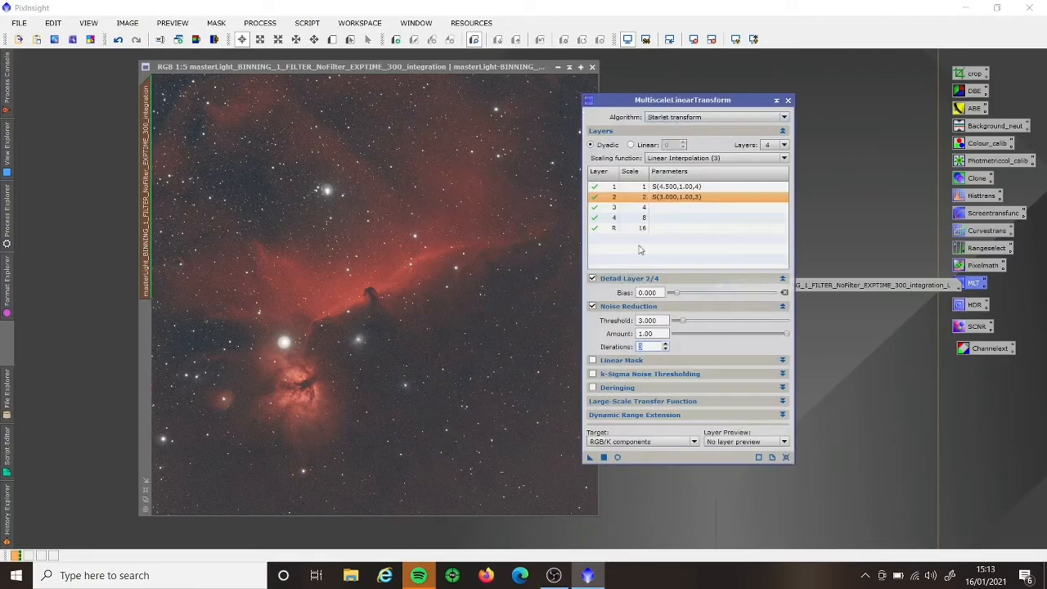
Step: Enable noise reduction on layer 3 with threshold 2.000 and 2 iterations
{"action": "left_click", "coordinate": [676, 207]}
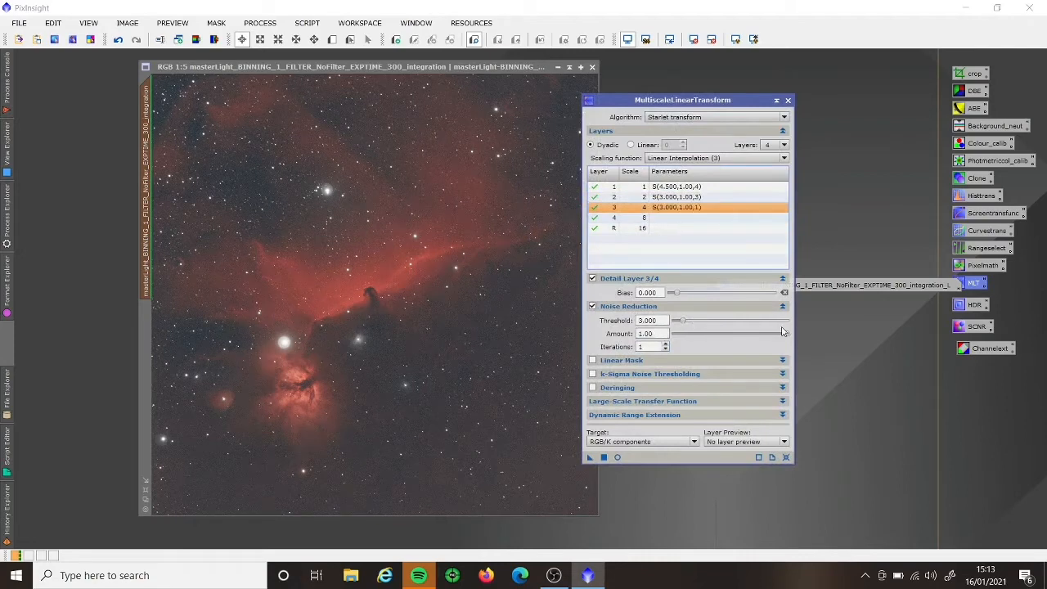
{"action": "mouse_move", "coordinate": [787, 335]}
{"action": "left_mouse_down"}
{"action": "mouse_move", "coordinate": [739, 334]}
{"action": "mouse_move", "coordinate": [789, 334]}
{"action": "left_mouse_up"}
{"action": "left_click", "coordinate": [684, 322]}
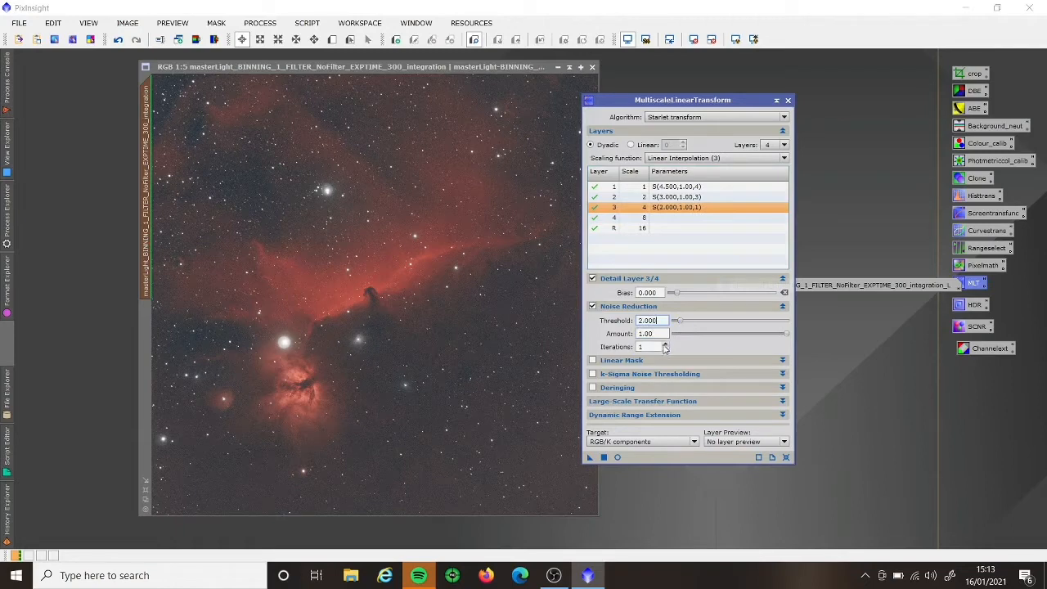
{"action": "left_click", "coordinate": [667, 344]}
Step: Enable noise reduction on layer 4 with threshold 1.000 and 1 iteration
{"action": "left_click", "coordinate": [673, 218]}
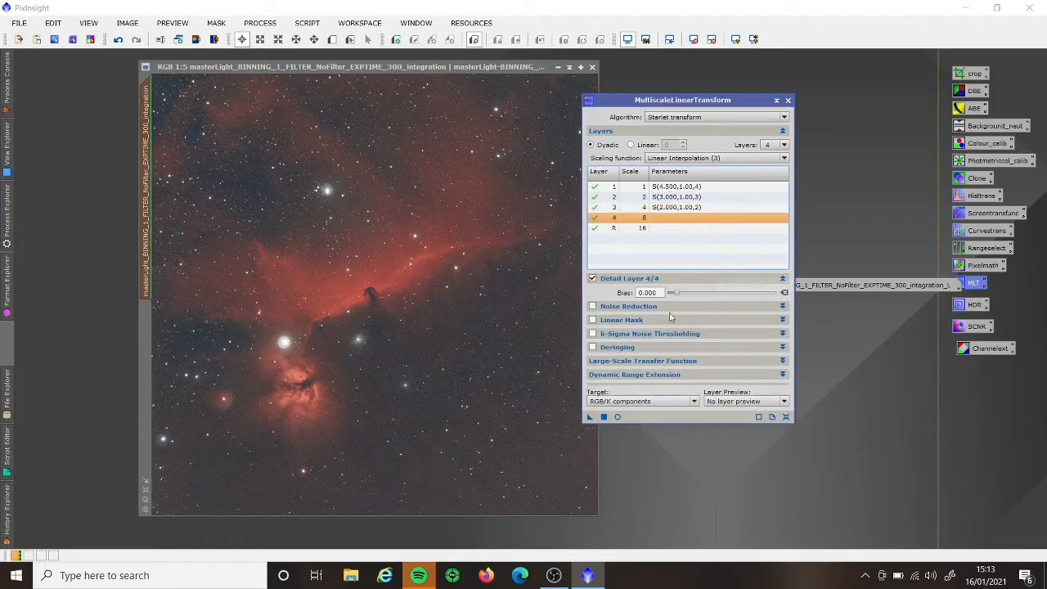
{"action": "left_click", "coordinate": [593, 307]}
{"action": "key", "text": "Tab"}
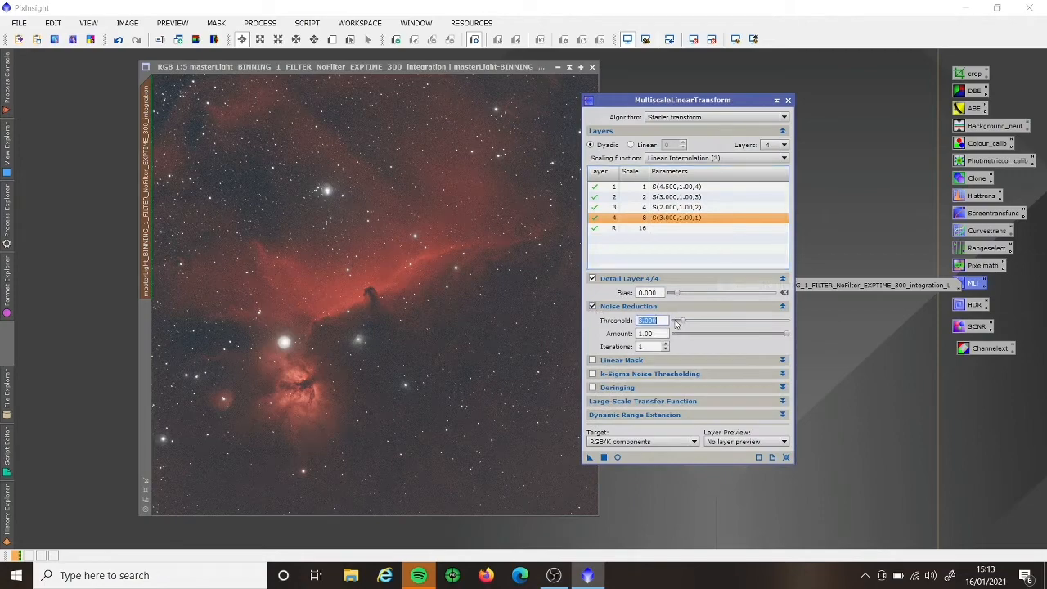
{"action": "type", "text": "1"}
{"action": "key", "text": "Return"}
Step: Apply the multiscale noise reduction to the masked colour image while viewing the Horsehead at 1:1, and close the process
{"action": "scroll", "coordinate": [402, 222], "scroll_direction": "up", "scroll_amount": 3}
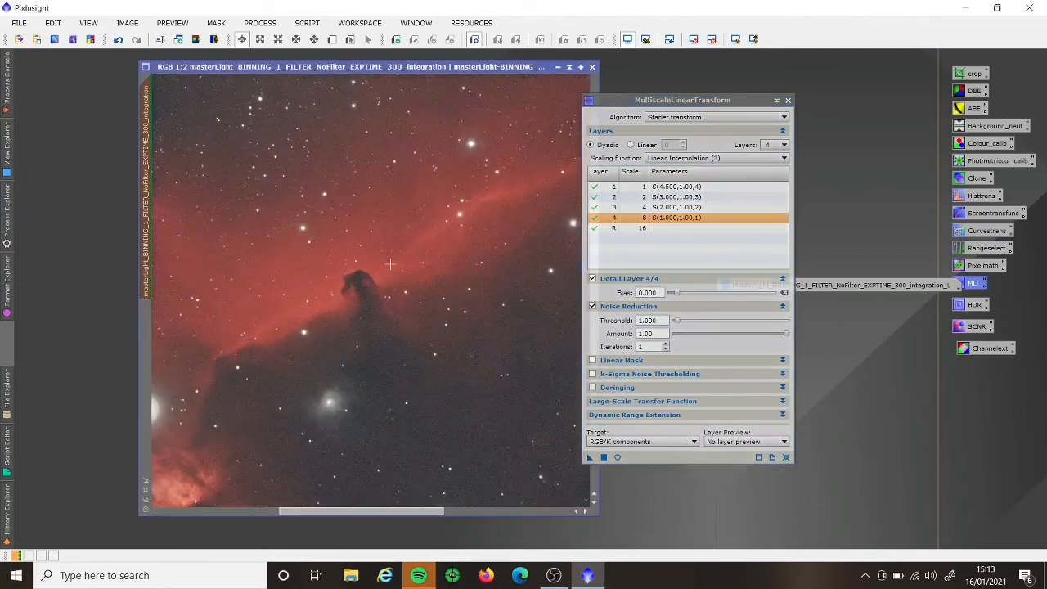
{"action": "scroll", "coordinate": [393, 266], "scroll_direction": "up", "scroll_amount": 1}
{"action": "left_click", "coordinate": [605, 458]}
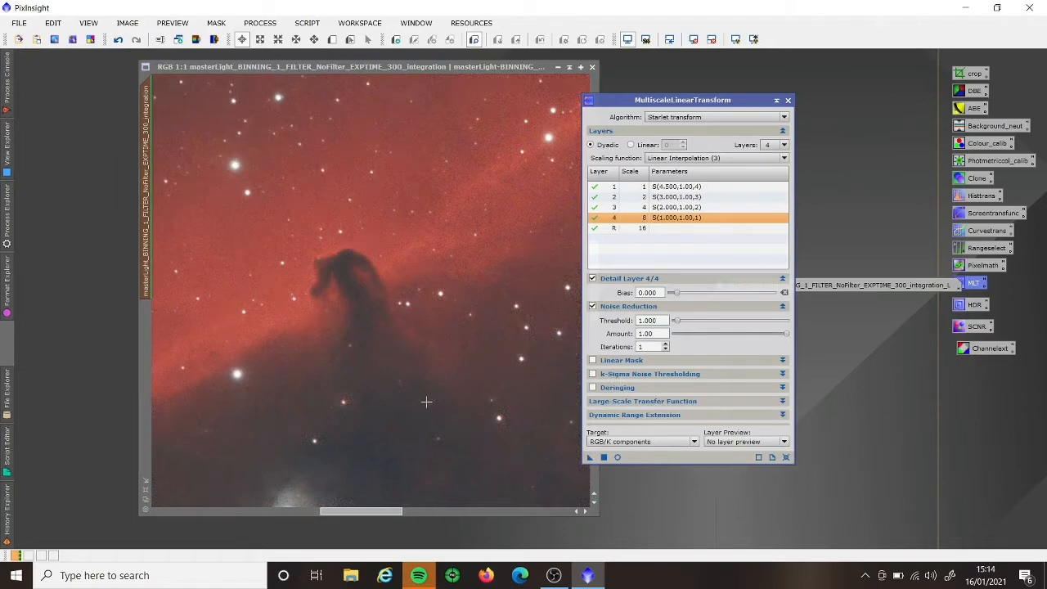
{"action": "left_click", "coordinate": [788, 101]}
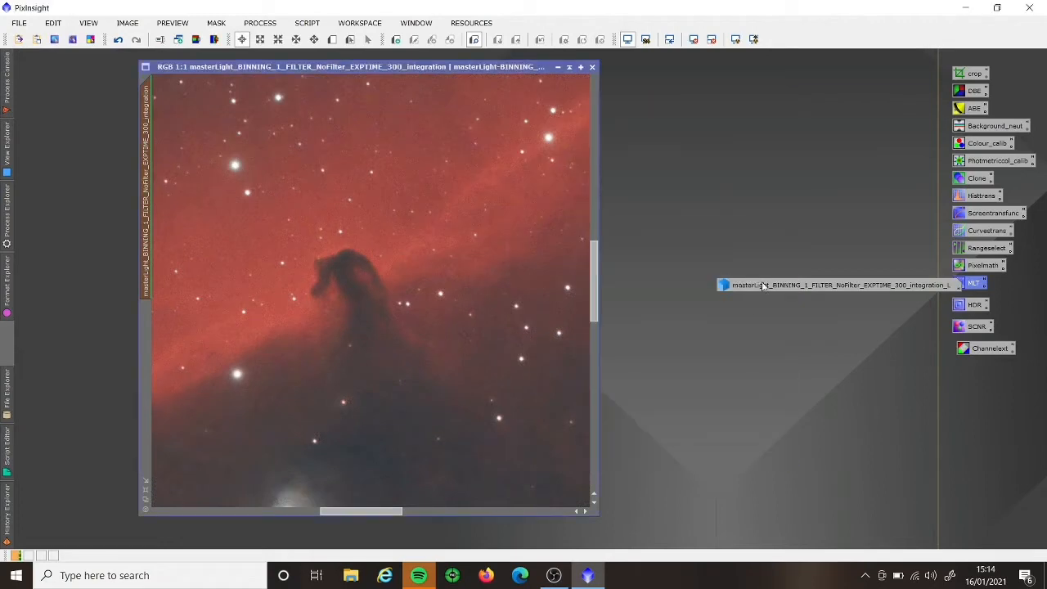
Step: Restore the minimized luminance mask image and close it without saving, releasing it as the mask
{"action": "double_click", "coordinate": [722, 285]}
{"action": "left_click", "coordinate": [877, 120]}
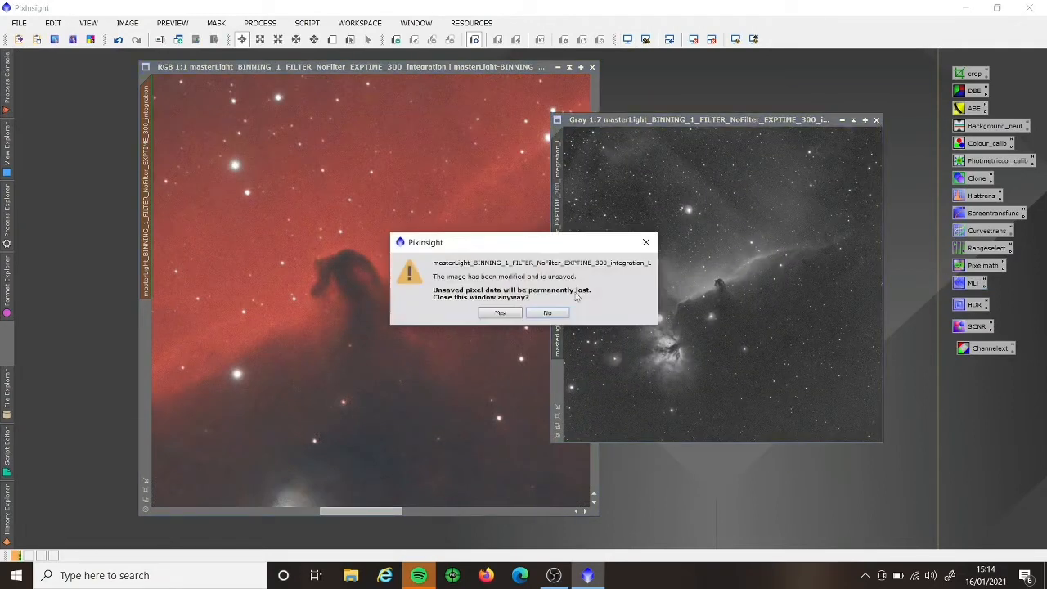
{"action": "left_click", "coordinate": [500, 313]}
{"action": "left_click", "coordinate": [501, 313]}
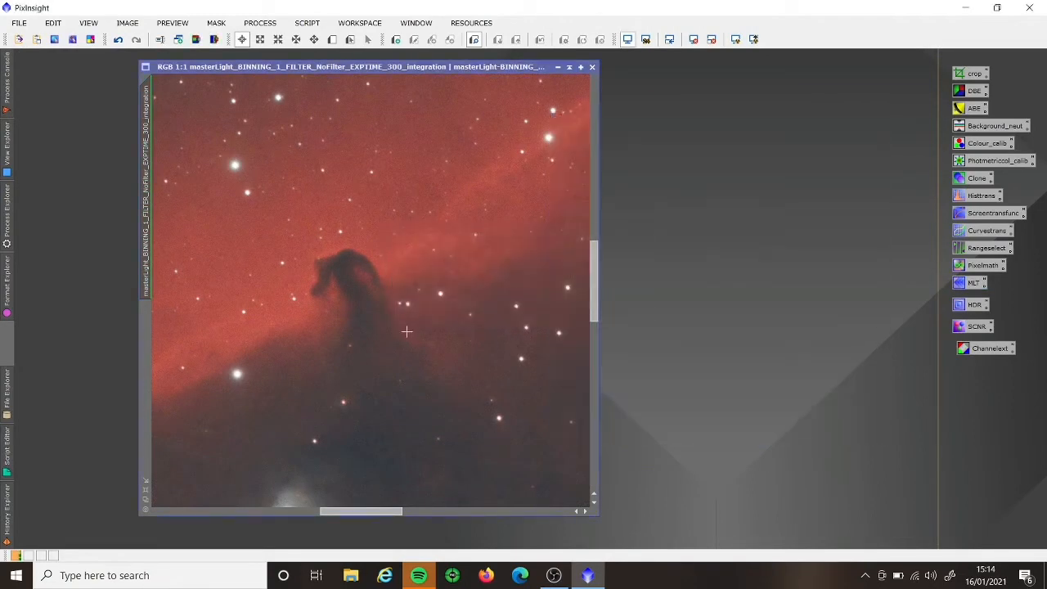
Step: Disable the screen stretch on the colour image with the whole frame in view
{"action": "scroll", "coordinate": [427, 334], "scroll_direction": "down", "scroll_amount": 2}
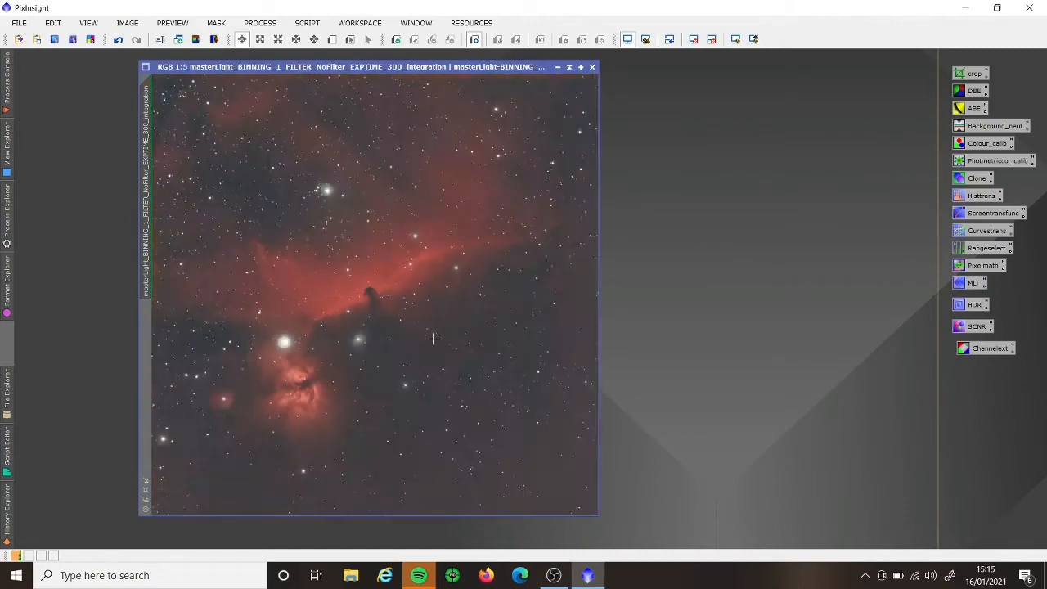
{"action": "scroll", "coordinate": [433, 336], "scroll_direction": "down", "scroll_amount": 1}
{"action": "left_click", "coordinate": [629, 41]}
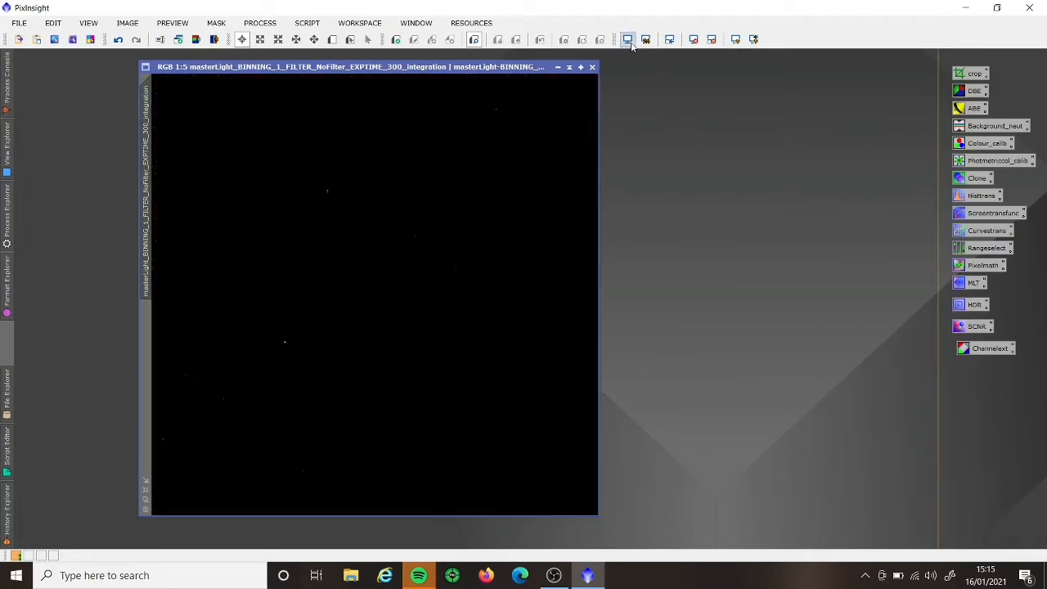
Step: Open HistogramTransformation for the colour image, widen its window, and start a real-time preview beside it
{"action": "double_click", "coordinate": [972, 197]}
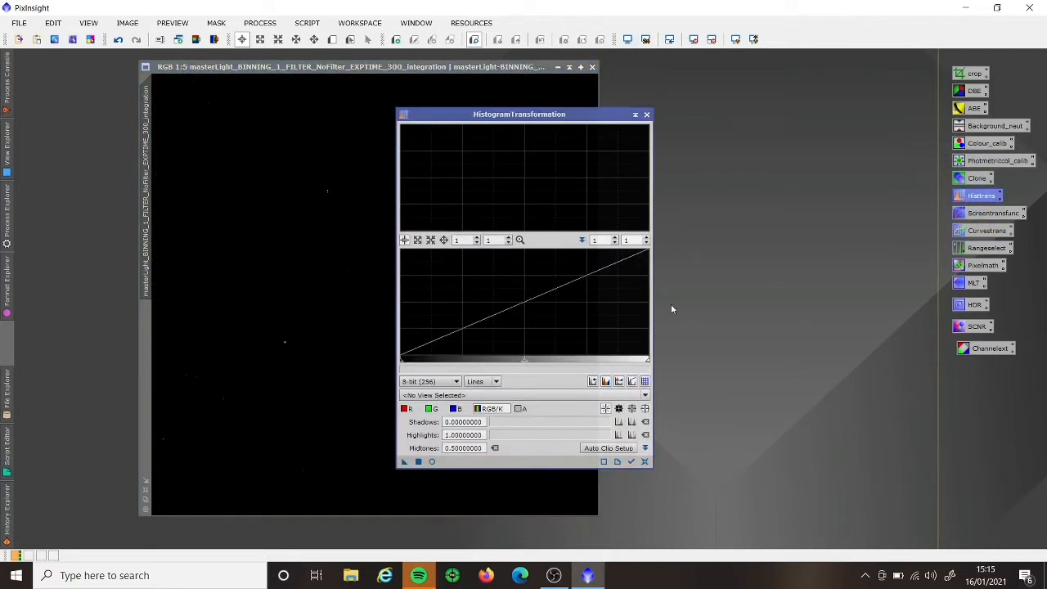
{"action": "left_click", "coordinate": [433, 396]}
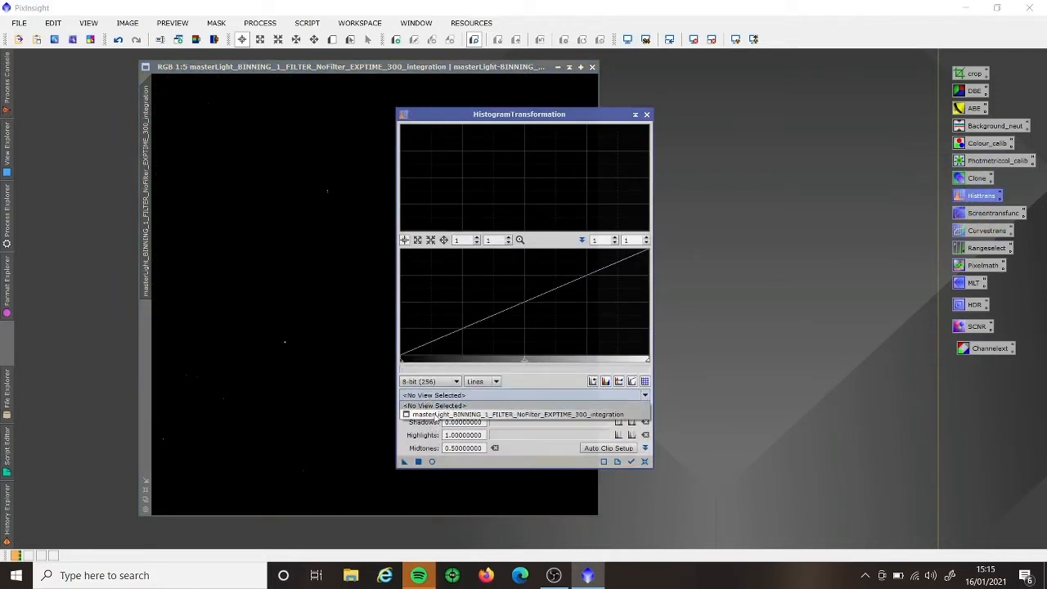
{"action": "left_click", "coordinate": [430, 415]}
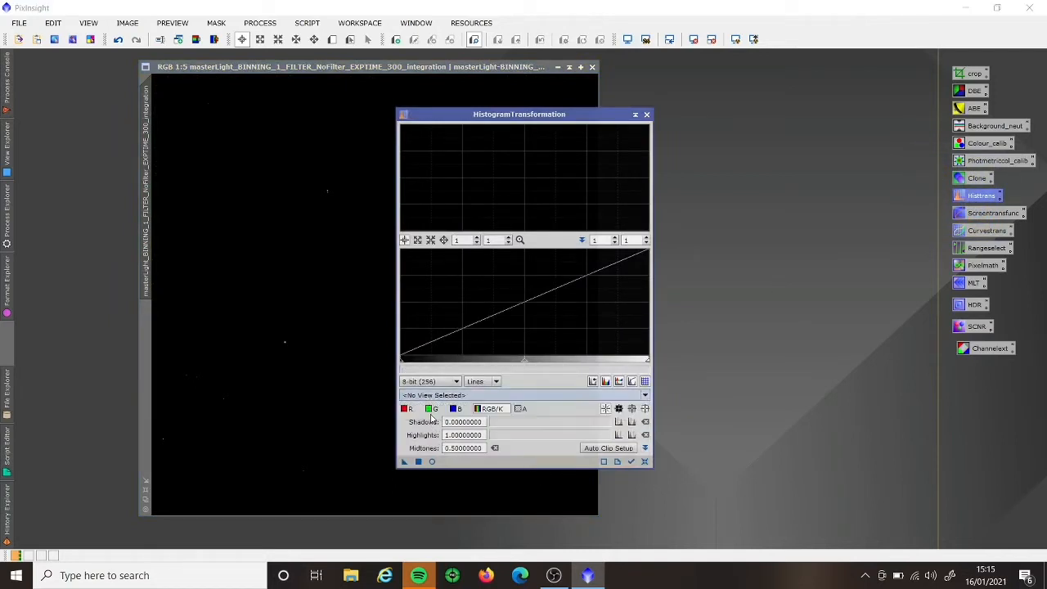
{"action": "left_click_drag", "start_coordinate": [563, 115], "coordinate": [634, 108]}
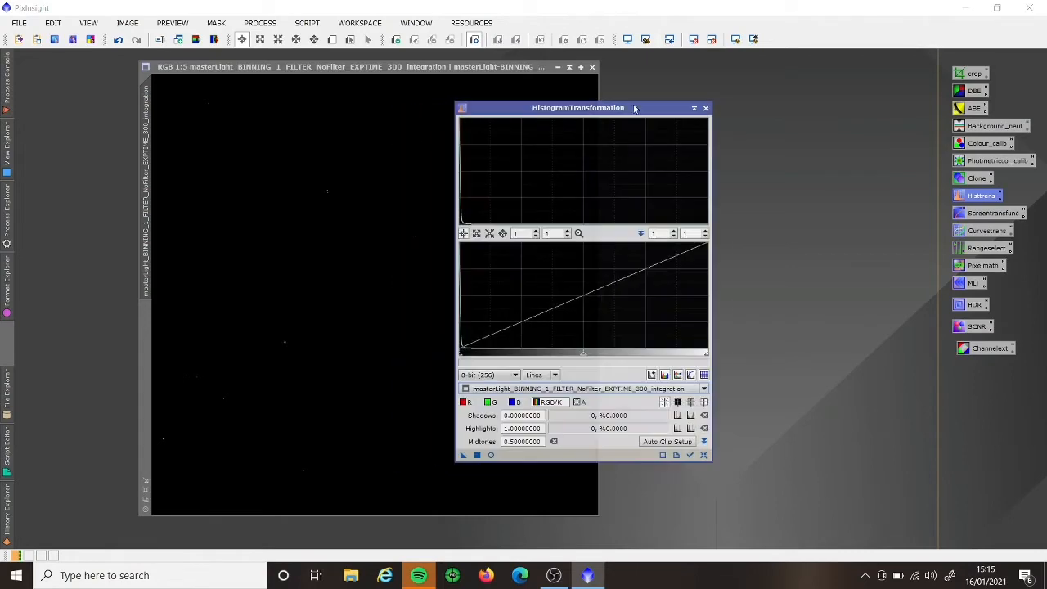
{"action": "left_click_drag", "start_coordinate": [713, 459], "coordinate": [929, 474]}
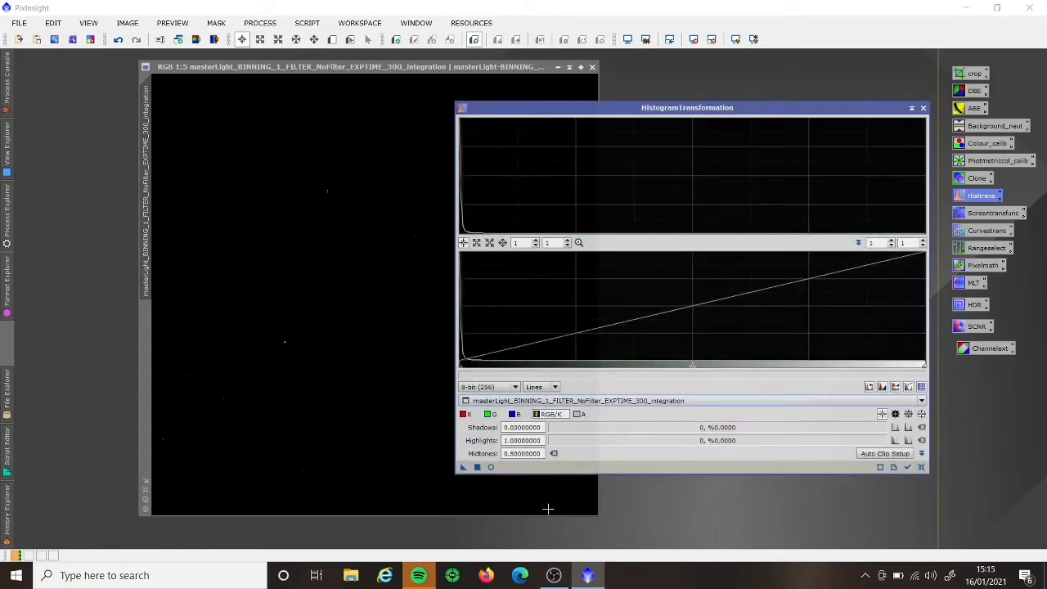
{"action": "left_click", "coordinate": [490, 468]}
{"action": "left_click_drag", "start_coordinate": [287, 62], "coordinate": [331, 72]}
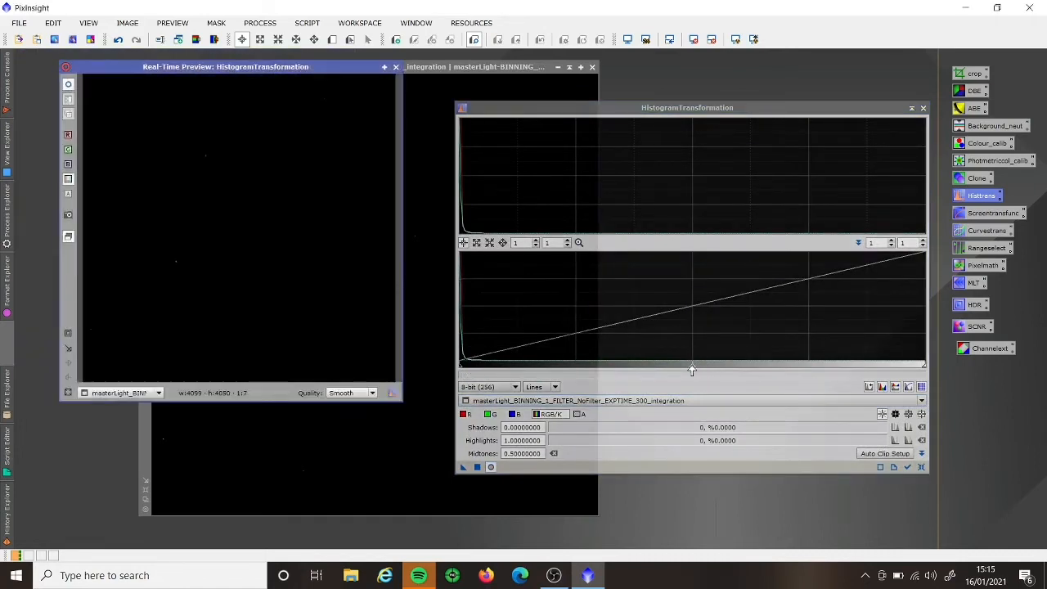
Step: Stretch the colour image with midtones at about 0.046, and reset the histogram settings
{"action": "left_click_drag", "start_coordinate": [692, 370], "coordinate": [480, 374]}
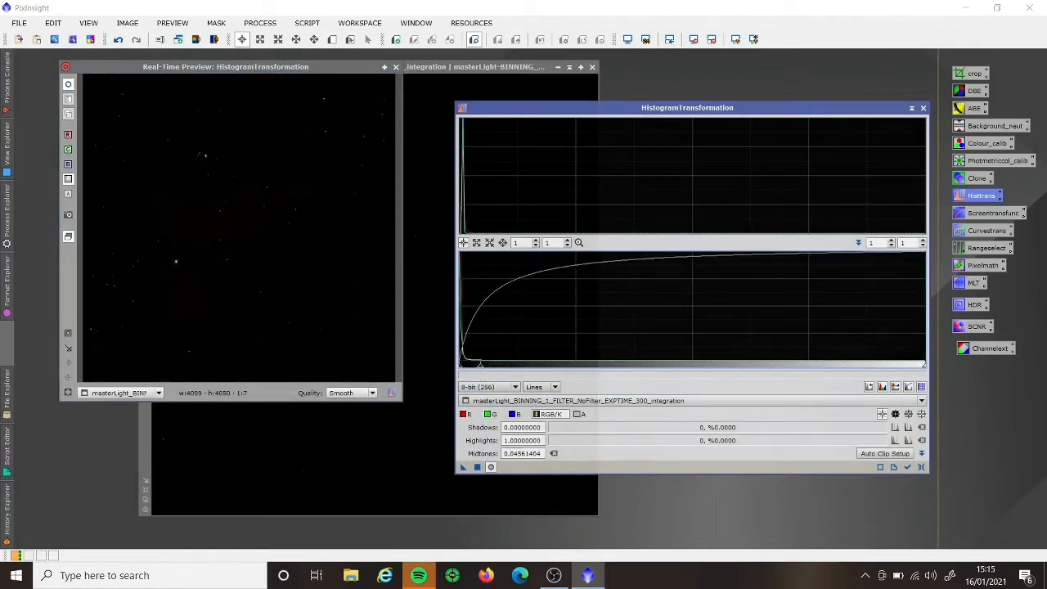
{"action": "left_click", "coordinate": [478, 468]}
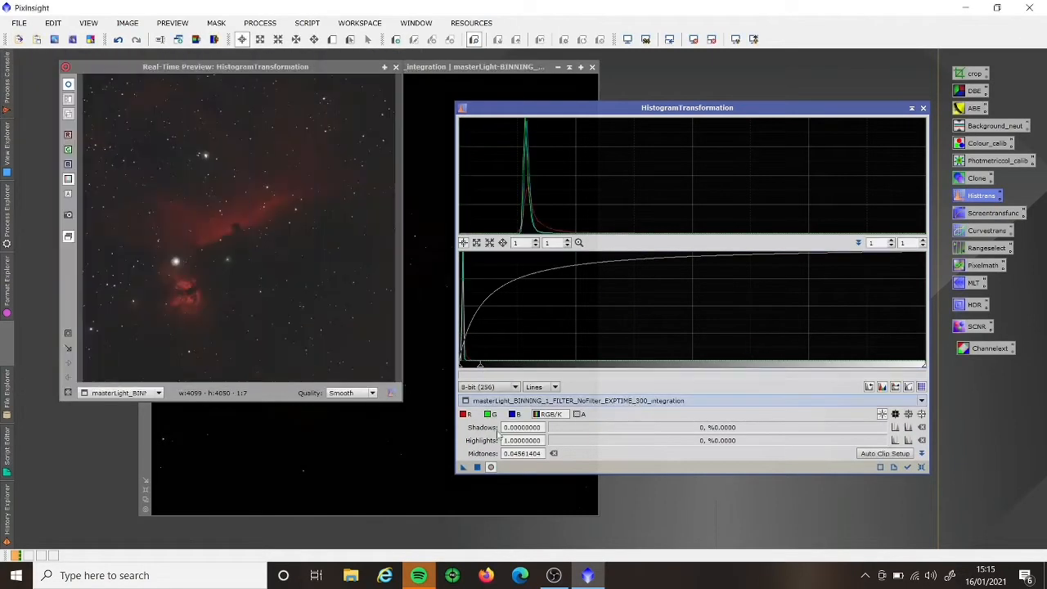
{"action": "left_click", "coordinate": [922, 467]}
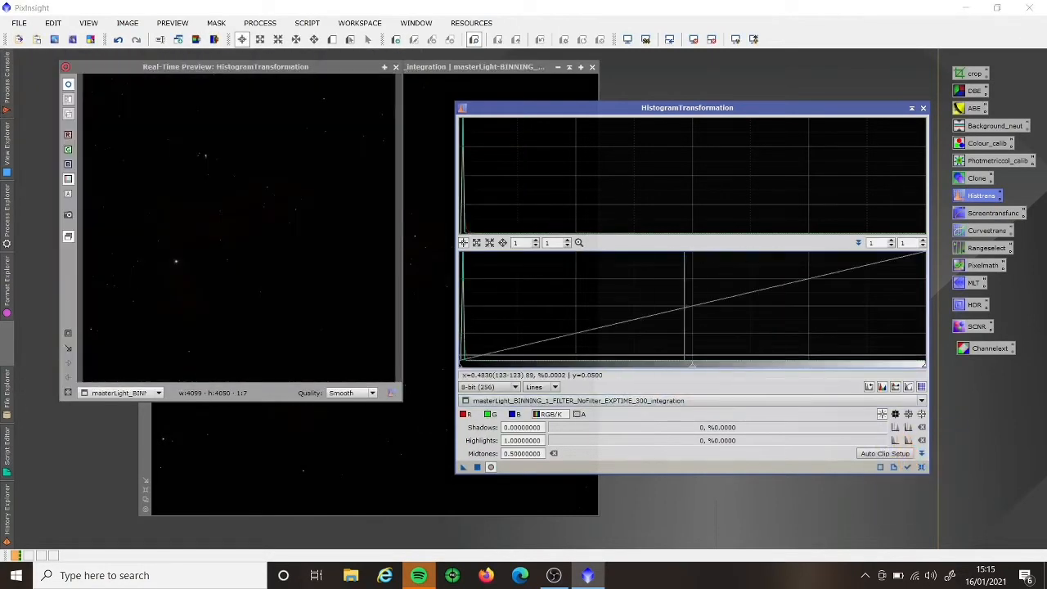
Step: Apply another stretch to the colour image with midtones at about 0.073, and reset the histogram settings
{"action": "left_click_drag", "start_coordinate": [693, 366], "coordinate": [493, 374]}
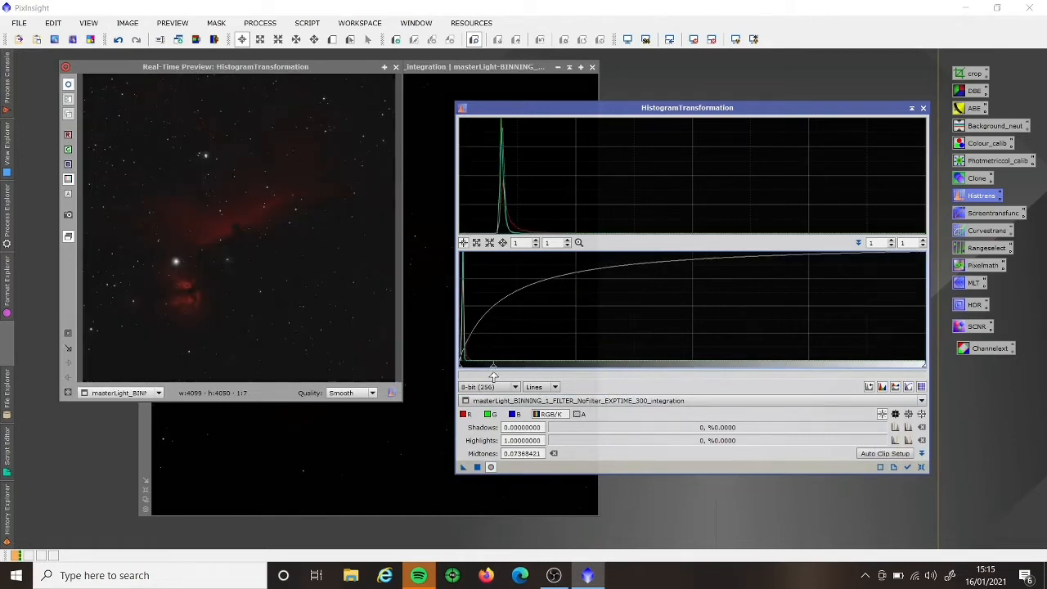
{"action": "left_click", "coordinate": [478, 467]}
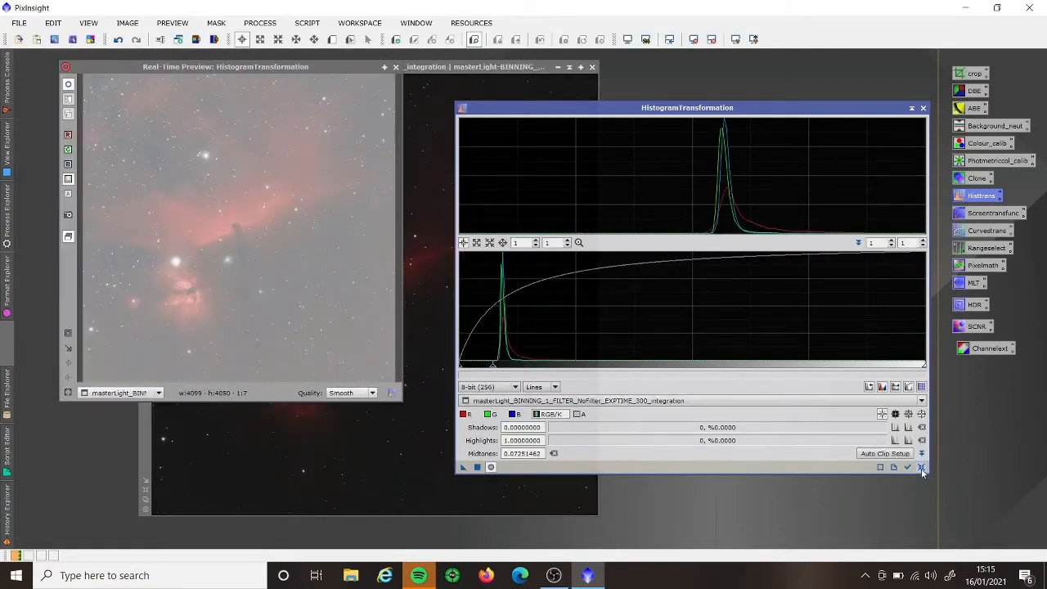
{"action": "left_click", "coordinate": [922, 467]}
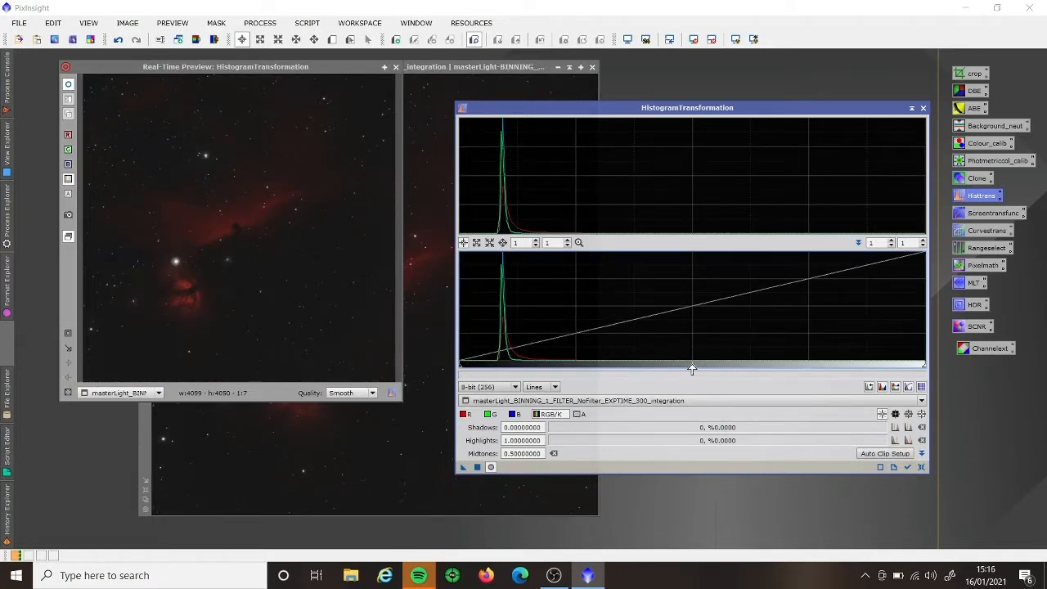
Step: Apply a gentler stretch to the colour image with midtones at about 0.243, and reset the histogram settings
{"action": "left_click_drag", "start_coordinate": [692, 370], "coordinate": [573, 370]}
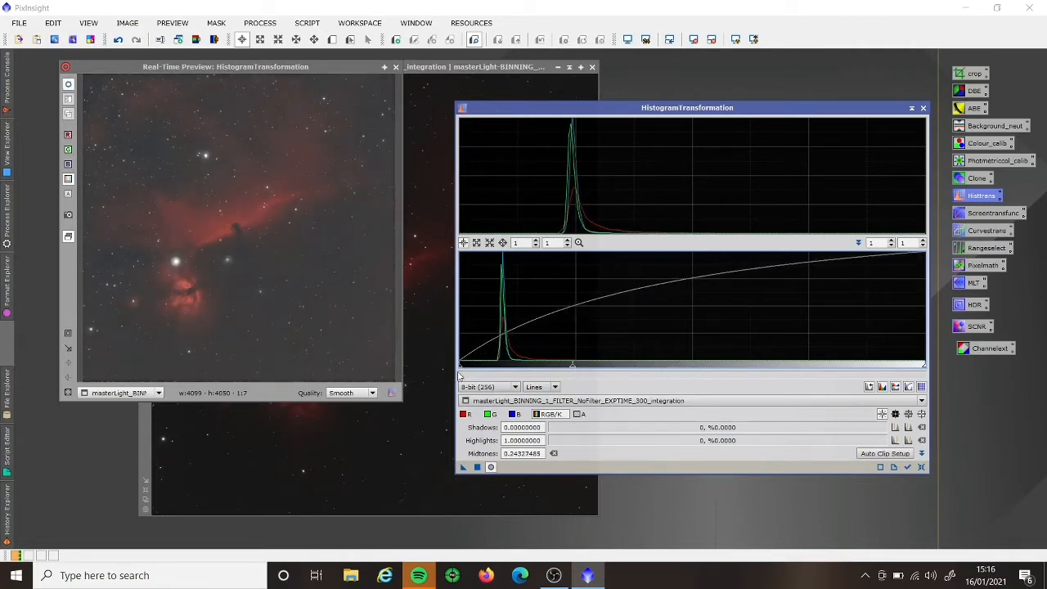
{"action": "left_click", "coordinate": [477, 468]}
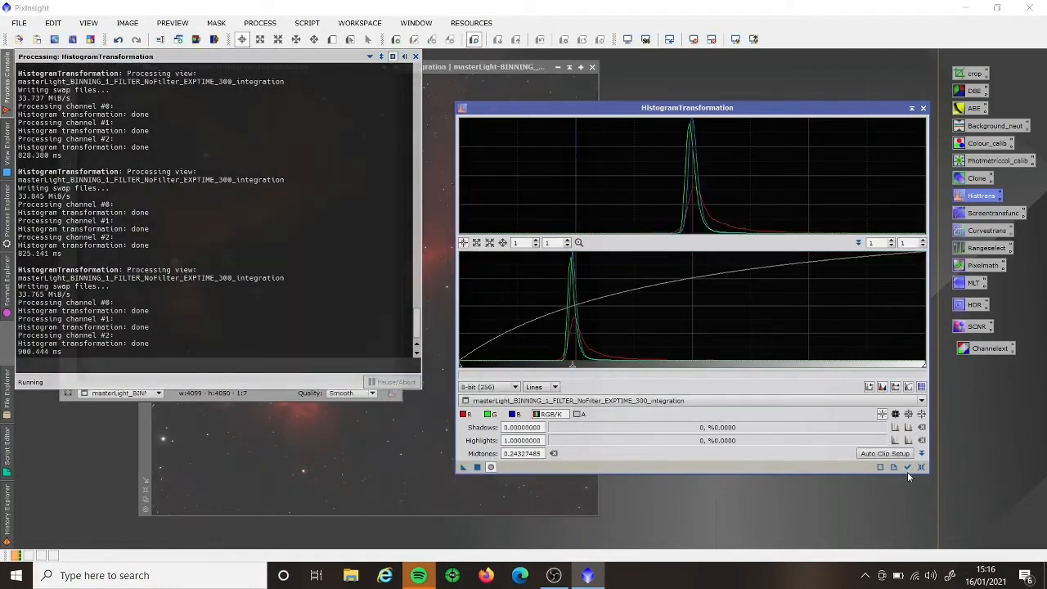
{"action": "left_click", "coordinate": [920, 468]}
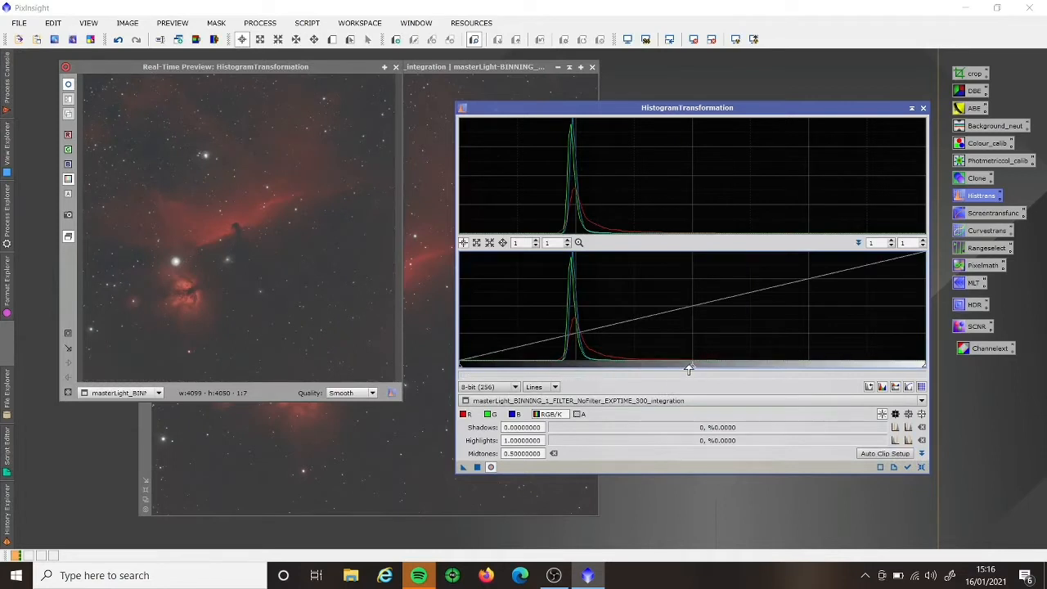
Step: Stretch the colour image with midtones at about 0.429 and shadows at about 0.099, and reset the histogram settings
{"action": "left_click_drag", "start_coordinate": [688, 368], "coordinate": [659, 368]}
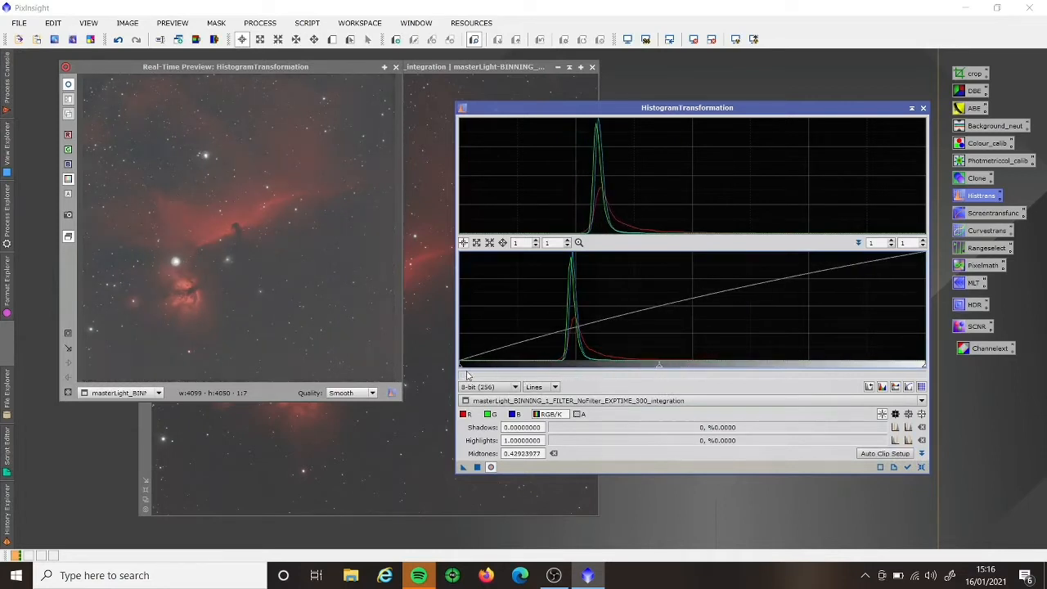
{"action": "left_click_drag", "start_coordinate": [461, 368], "coordinate": [500, 383]}
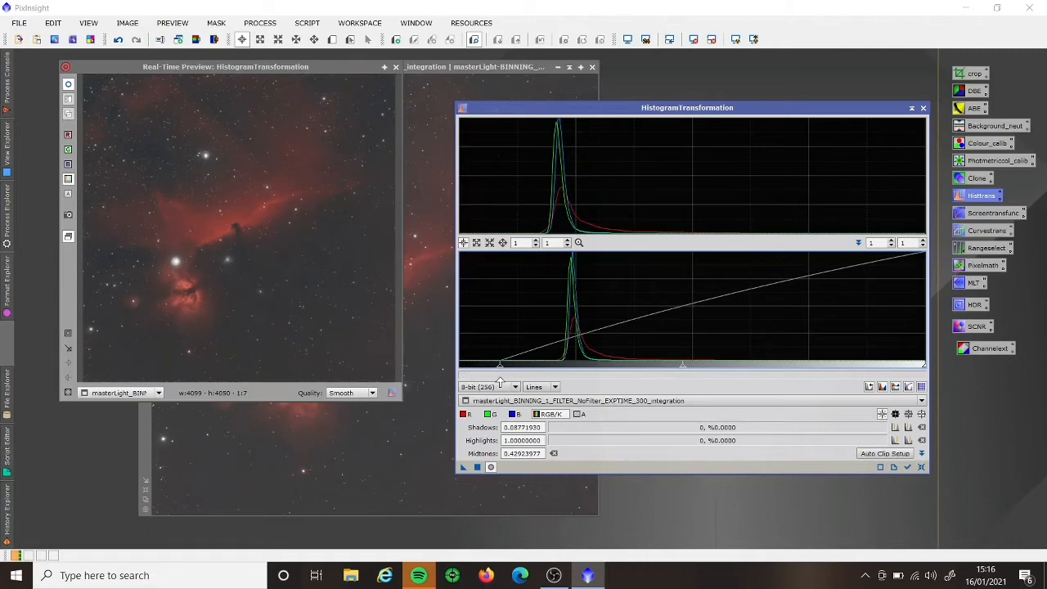
{"action": "left_click_drag", "start_coordinate": [500, 383], "coordinate": [505, 385]}
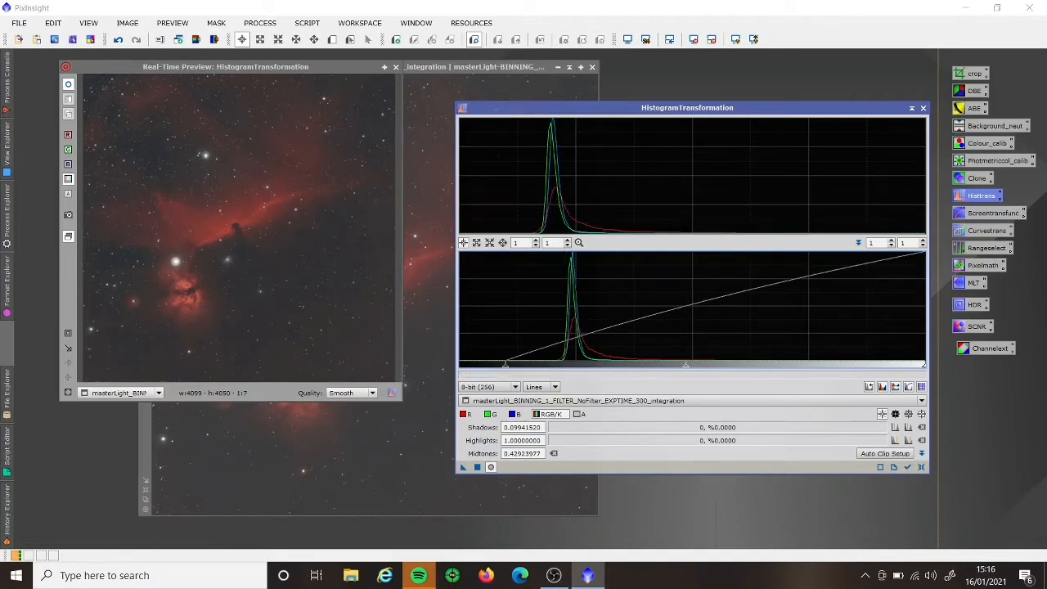
{"action": "left_click", "coordinate": [478, 467]}
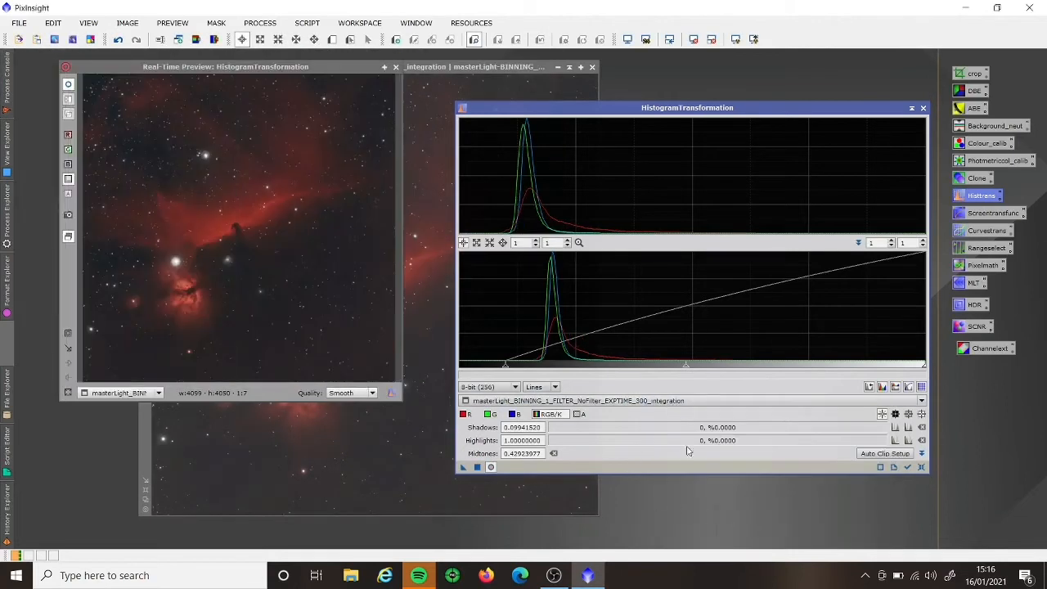
{"action": "left_click", "coordinate": [921, 467]}
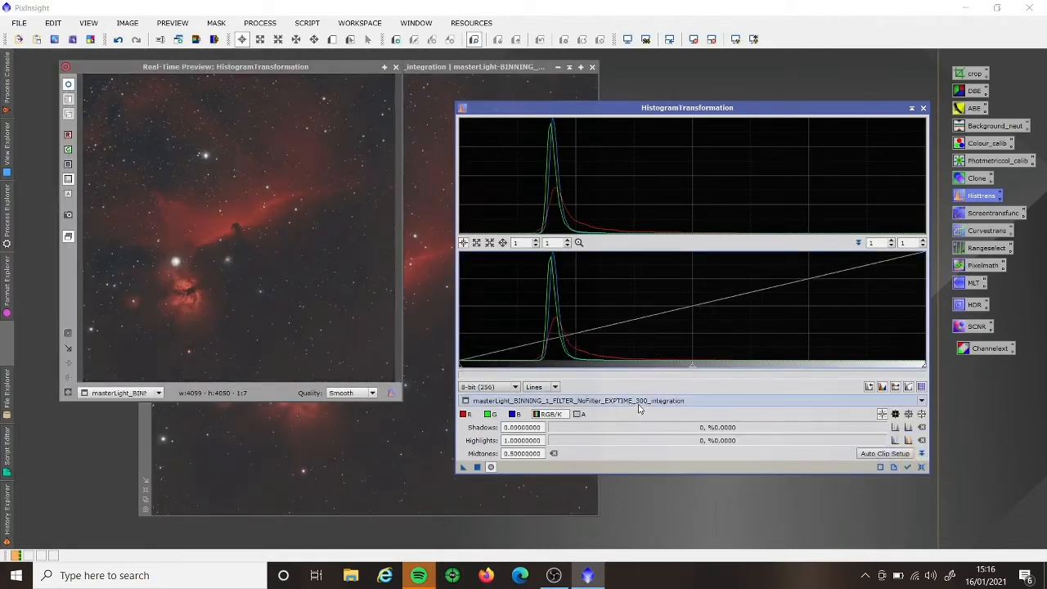
Step: Stretch the colour image again with midtones at about 0.402 and shadows at about 0.105, and reset the histogram settings
{"action": "left_click_drag", "start_coordinate": [693, 366], "coordinate": [647, 367]}
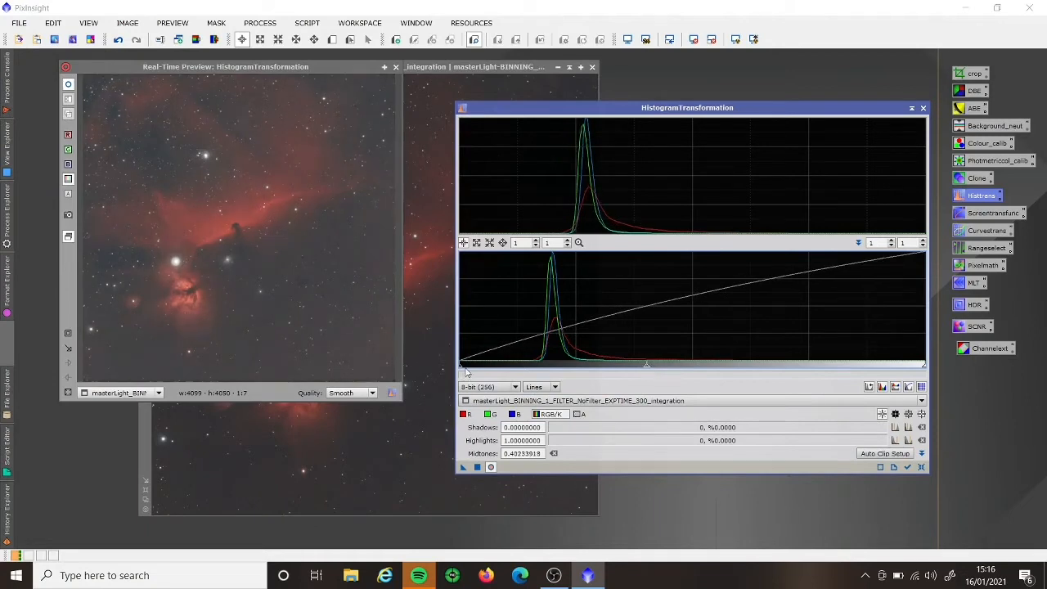
{"action": "left_click_drag", "start_coordinate": [461, 370], "coordinate": [492, 370]}
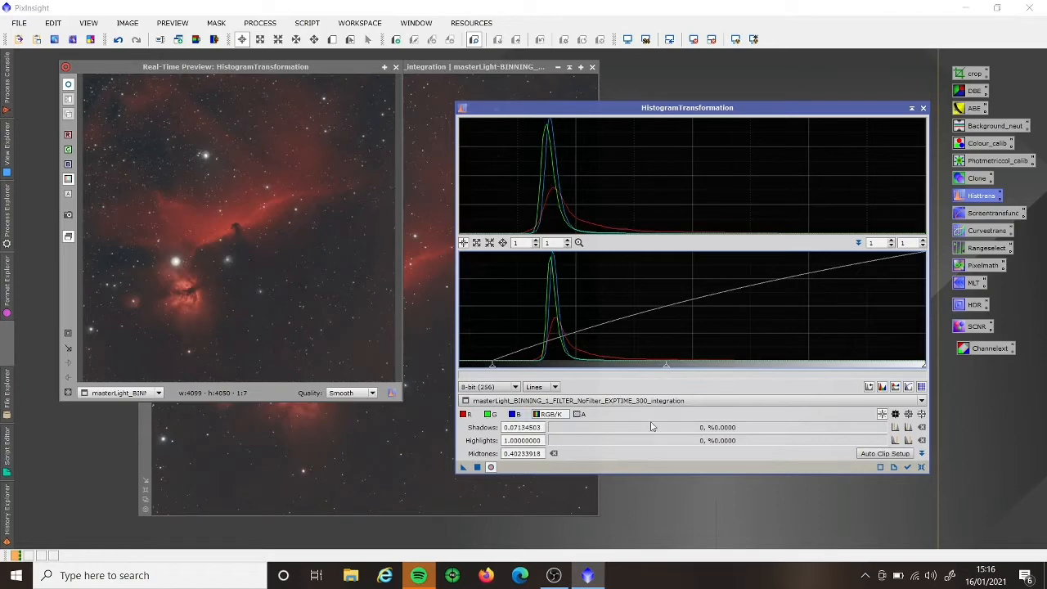
{"action": "mouse_move", "coordinate": [492, 370]}
{"action": "left_mouse_down"}
{"action": "mouse_move", "coordinate": [529, 371]}
{"action": "mouse_move", "coordinate": [509, 371]}
{"action": "mouse_move", "coordinate": [508, 380]}
{"action": "left_mouse_up"}
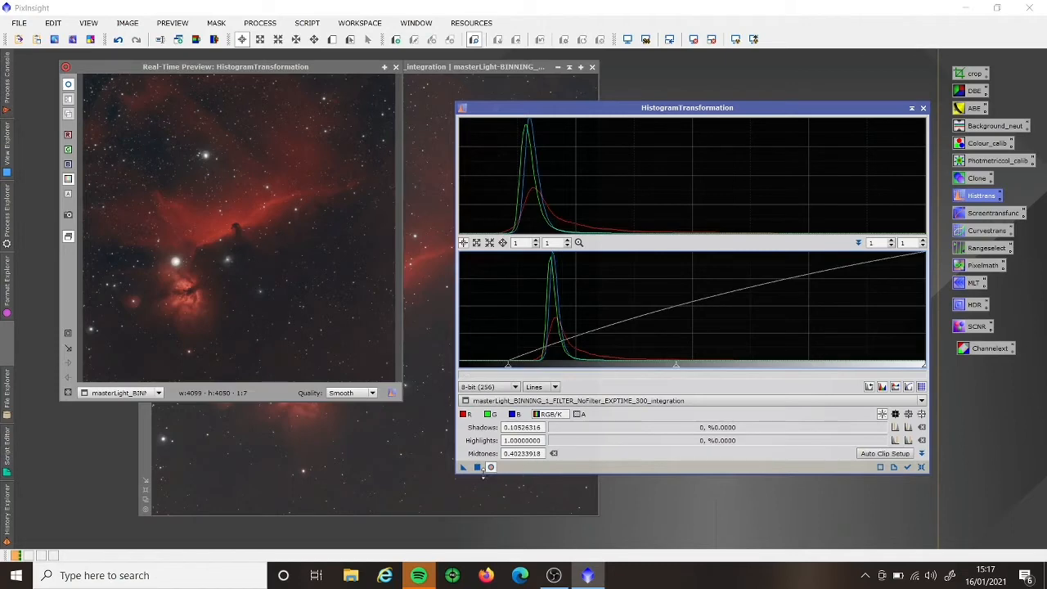
{"action": "left_click", "coordinate": [478, 467]}
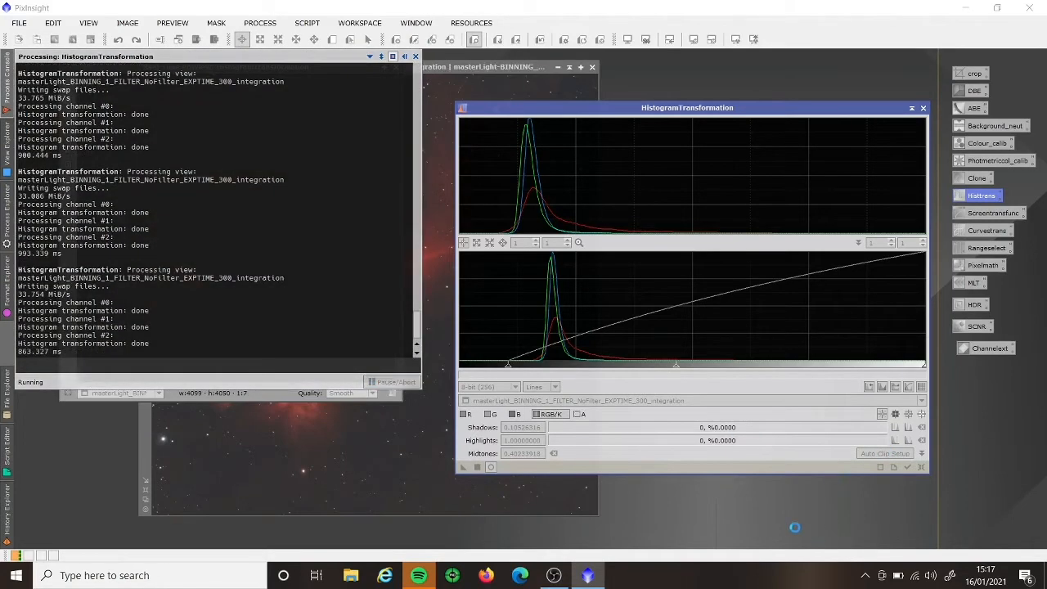
{"action": "left_click", "coordinate": [923, 467]}
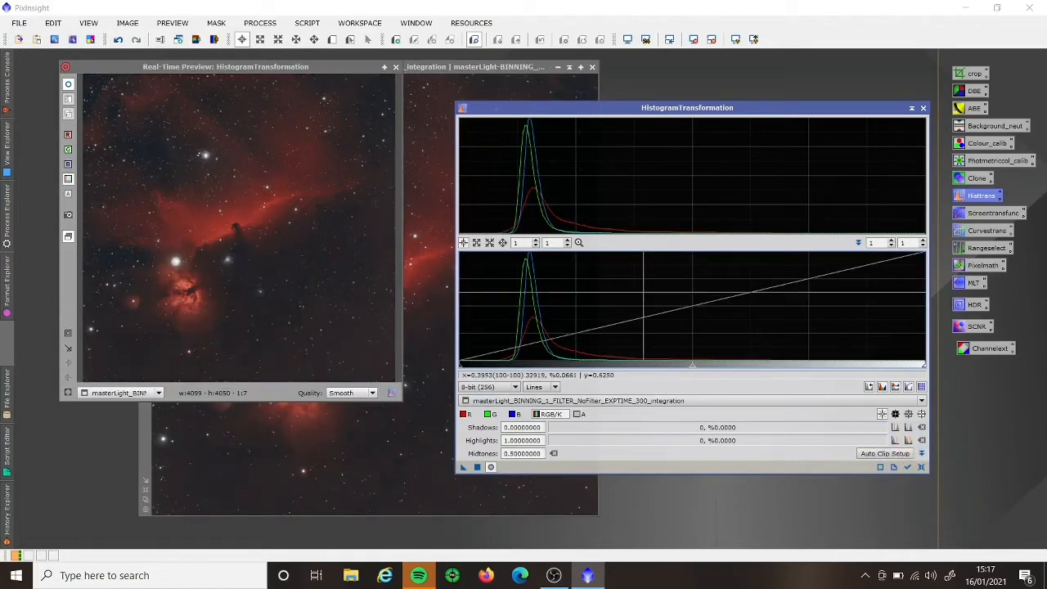
Step: Apply a further stretch with midtones at about 0.389 and shadows at about 0.005, and reset the histogram settings
{"action": "left_click_drag", "start_coordinate": [693, 369], "coordinate": [641, 378]}
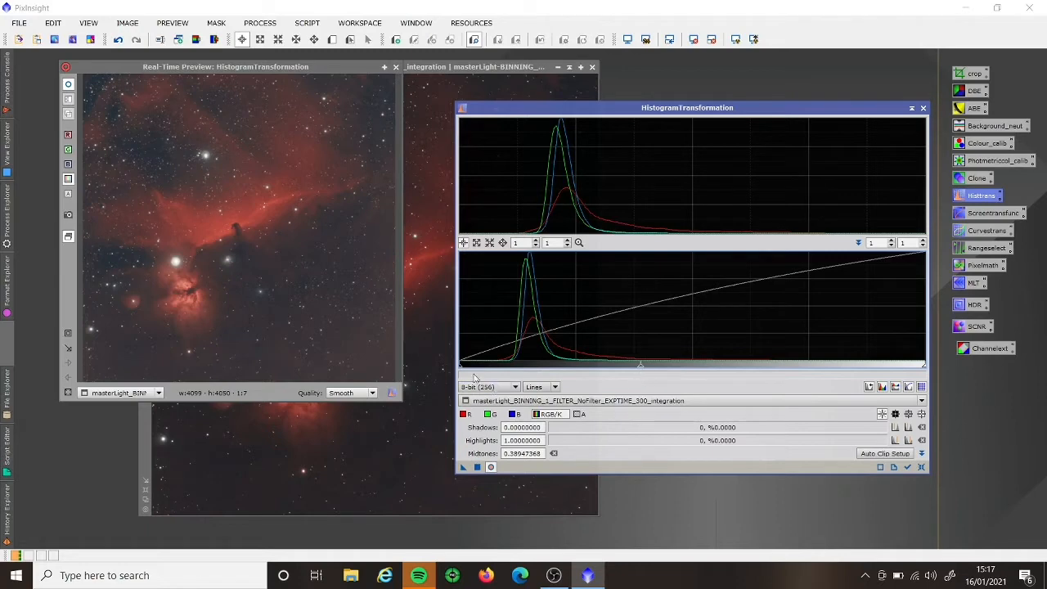
{"action": "left_click_drag", "start_coordinate": [463, 371], "coordinate": [462, 372]}
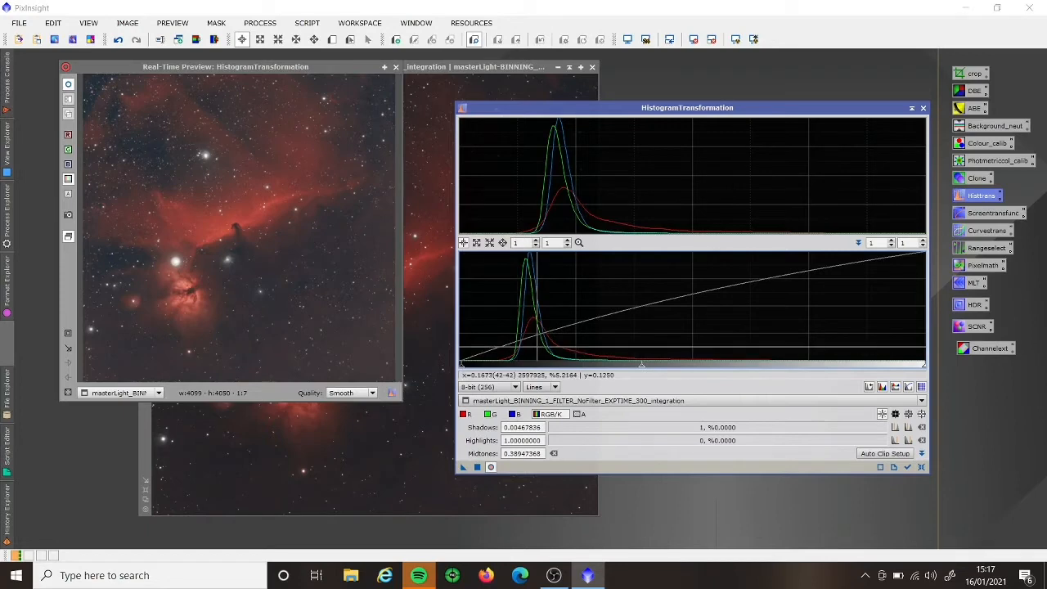
{"action": "left_click", "coordinate": [480, 467]}
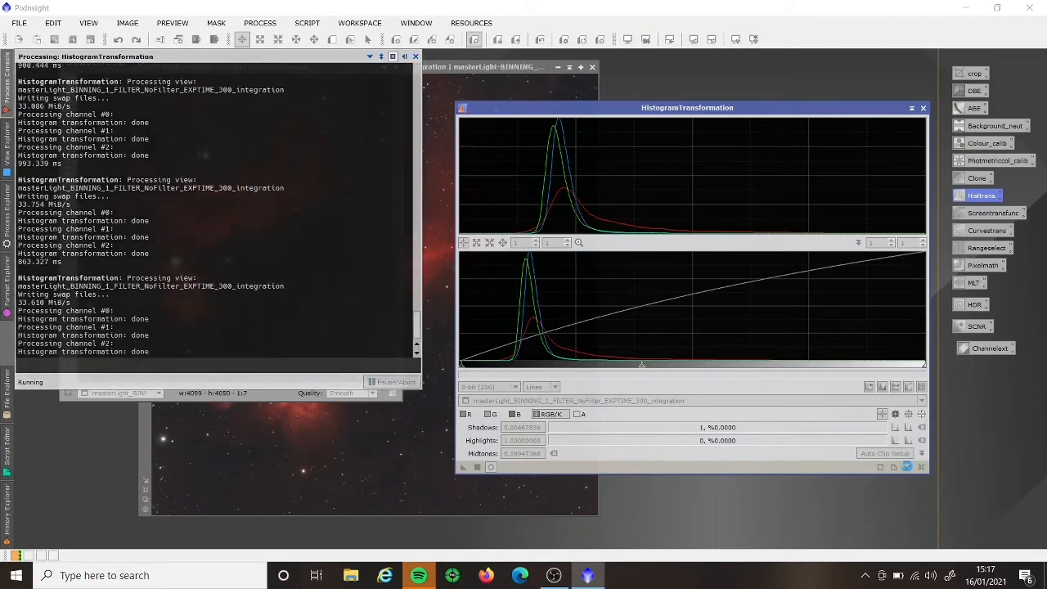
{"action": "left_click", "coordinate": [920, 468]}
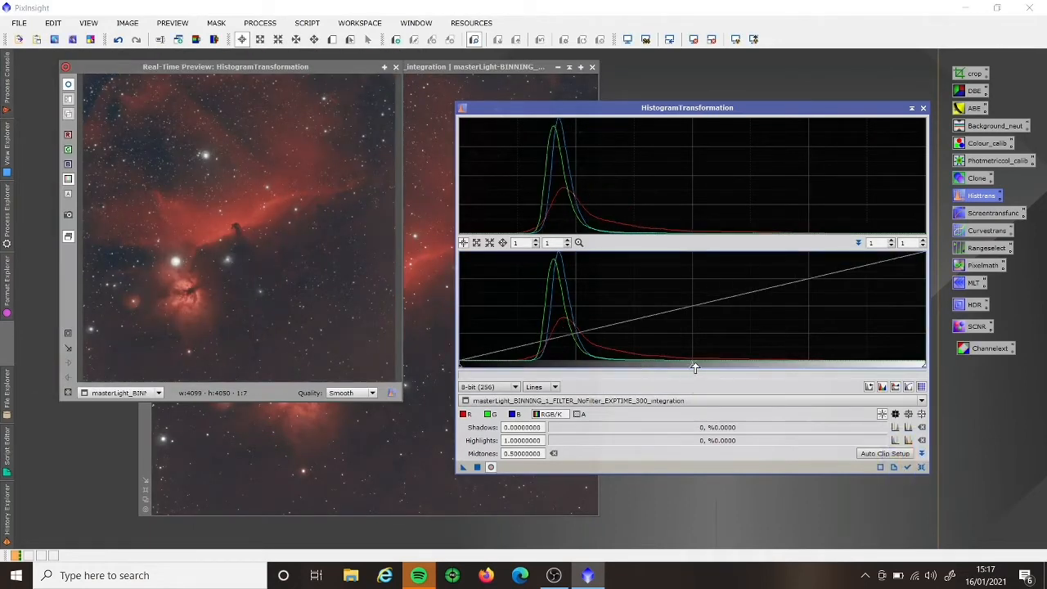
Step: Apply a final stretch with midtones at about 0.451, reset the settings, and close HistogramTransformation and the real-time preview
{"action": "left_click_drag", "start_coordinate": [695, 368], "coordinate": [667, 372]}
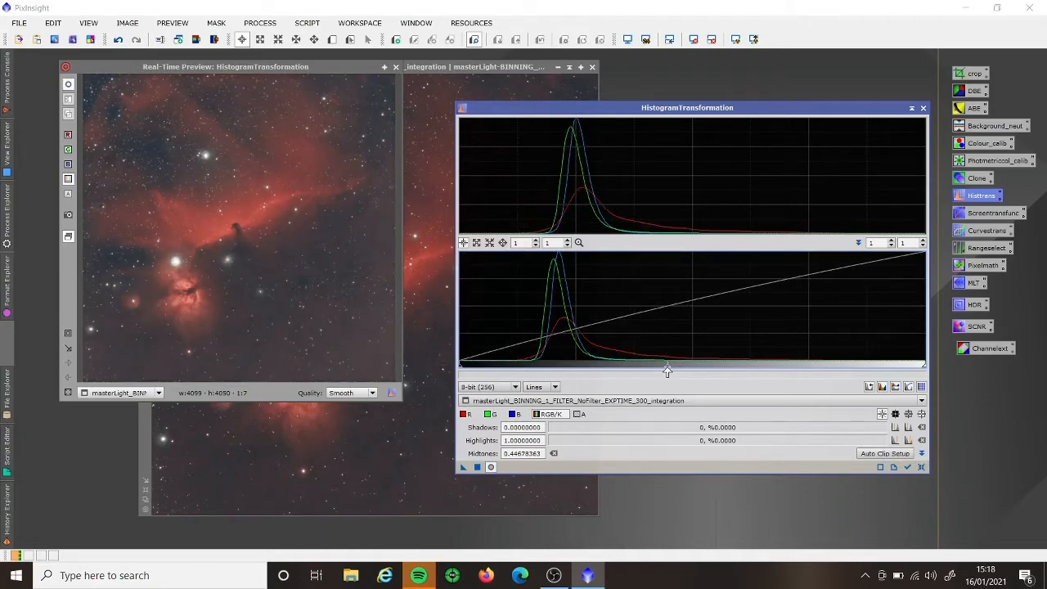
{"action": "left_click_drag", "start_coordinate": [667, 373], "coordinate": [670, 375]}
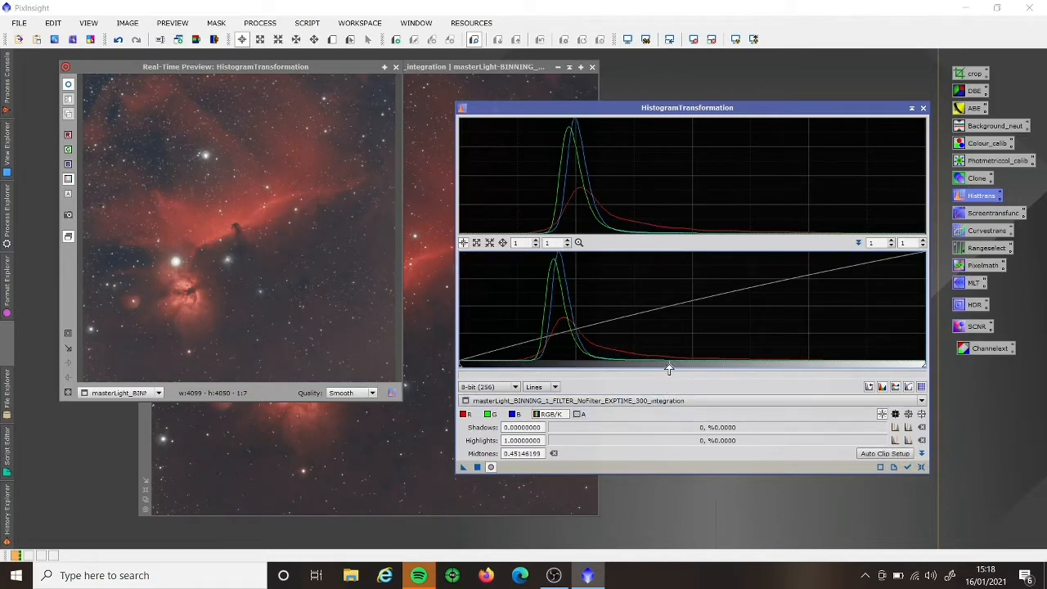
{"action": "mouse_move", "coordinate": [669, 370]}
{"action": "left_mouse_down"}
{"action": "mouse_move", "coordinate": [633, 377]}
{"action": "mouse_move", "coordinate": [669, 375]}
{"action": "left_mouse_up"}
{"action": "left_click", "coordinate": [479, 468]}
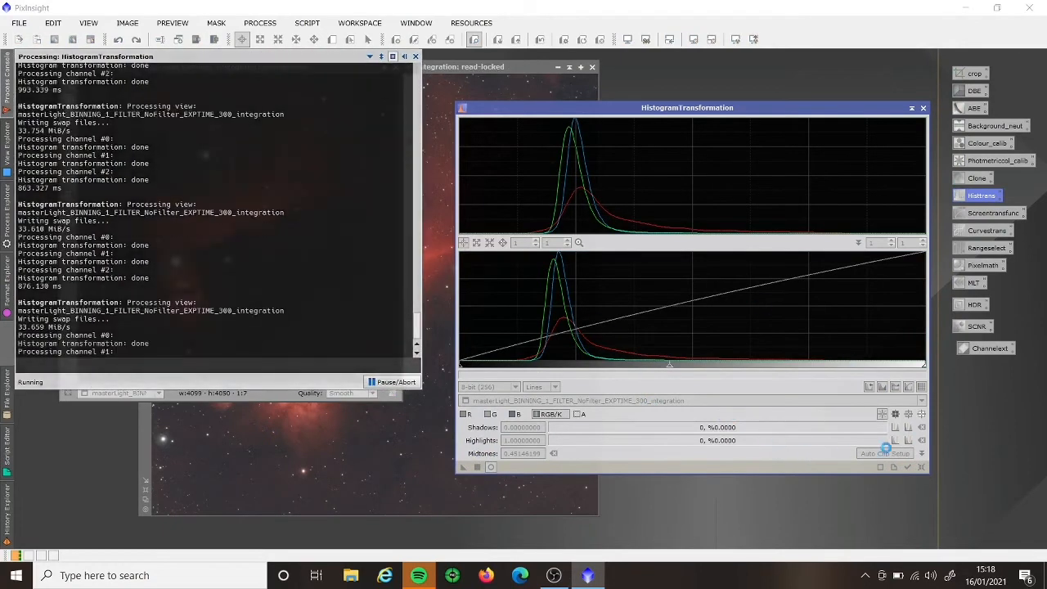
{"action": "left_click", "coordinate": [921, 467]}
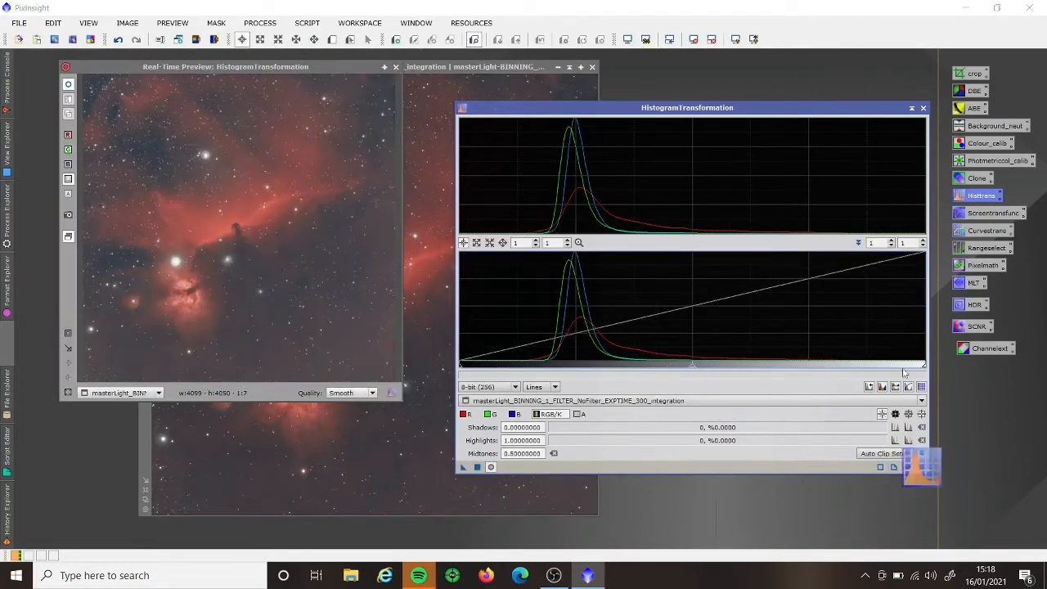
{"action": "left_click", "coordinate": [923, 108]}
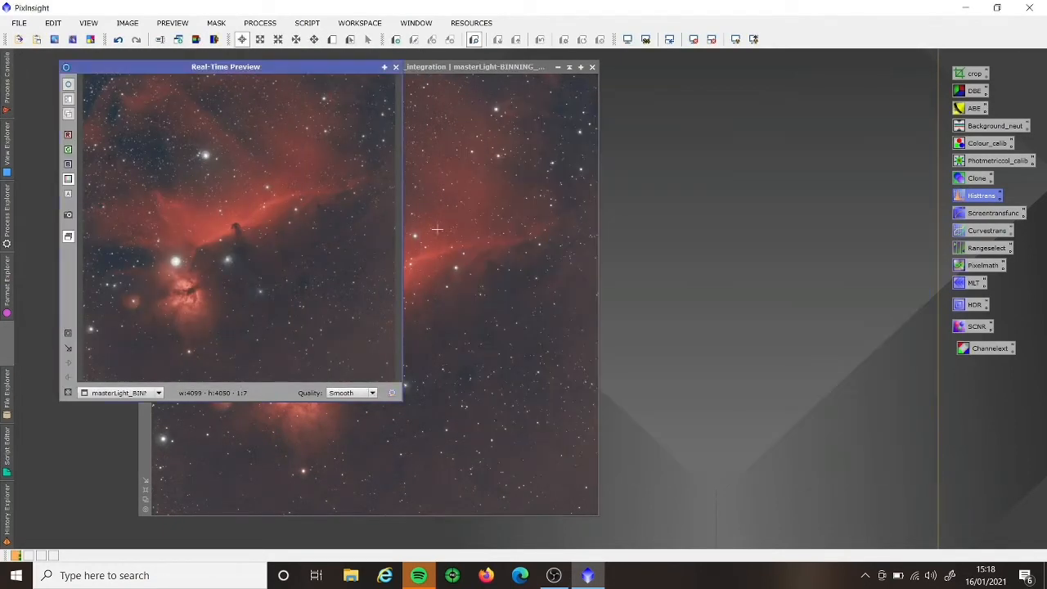
{"action": "left_click", "coordinate": [396, 67]}
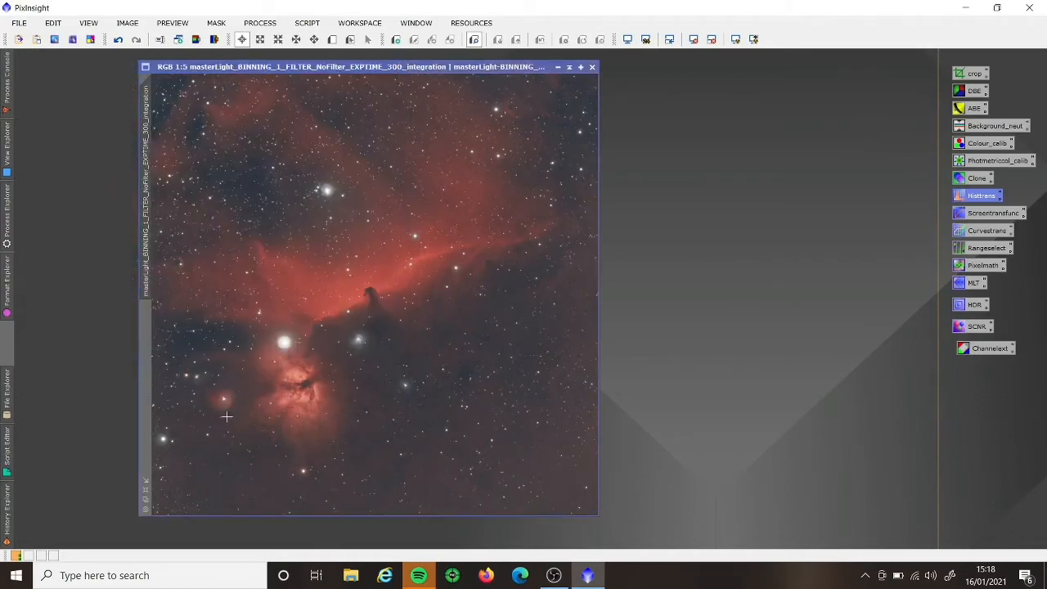
Step: Inspect the stretched nebula up close, and extract only its CIE L*a*b* lightness channel with ChannelExtraction
{"action": "scroll", "coordinate": [517, 315], "scroll_direction": "up", "scroll_amount": 2}
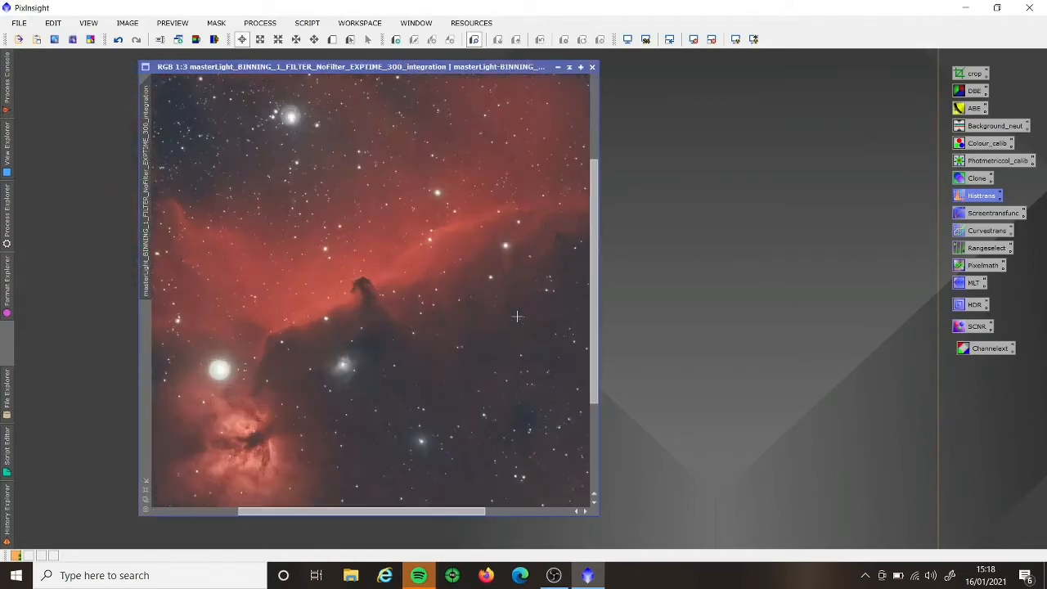
{"action": "left_click_drag", "start_coordinate": [400, 509], "coordinate": [487, 510]}
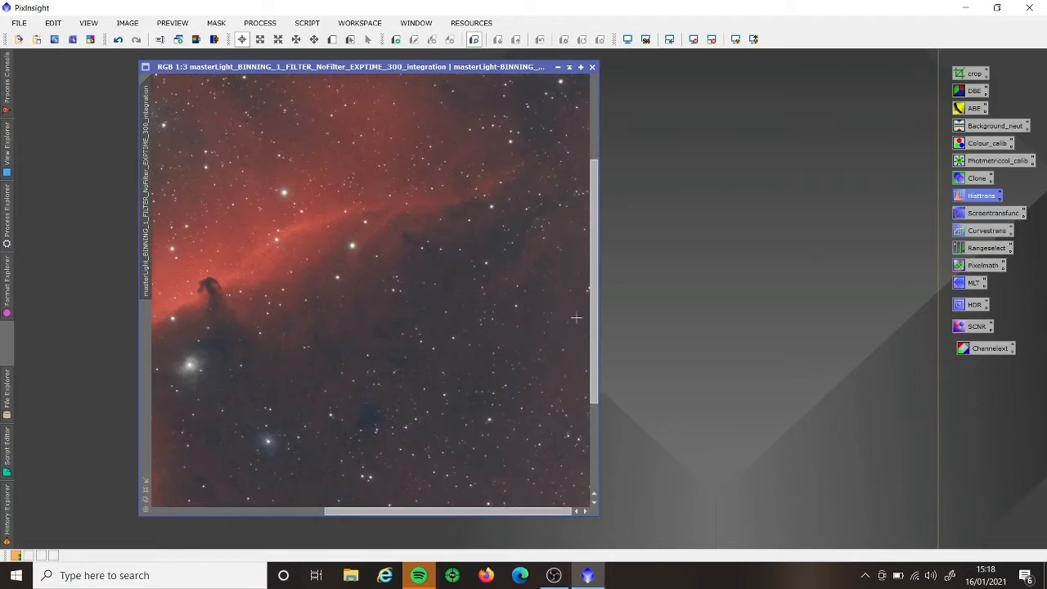
{"action": "left_click_drag", "start_coordinate": [594, 300], "coordinate": [595, 341]}
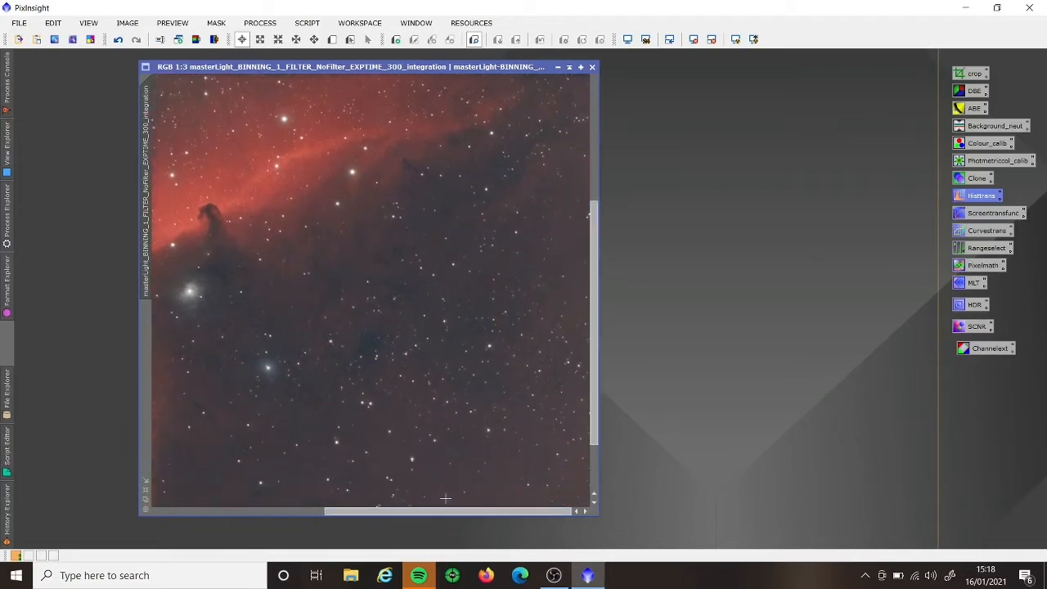
{"action": "scroll", "coordinate": [503, 374], "scroll_direction": "down", "scroll_amount": 3}
{"action": "scroll", "coordinate": [502, 381], "scroll_direction": "up", "scroll_amount": 1}
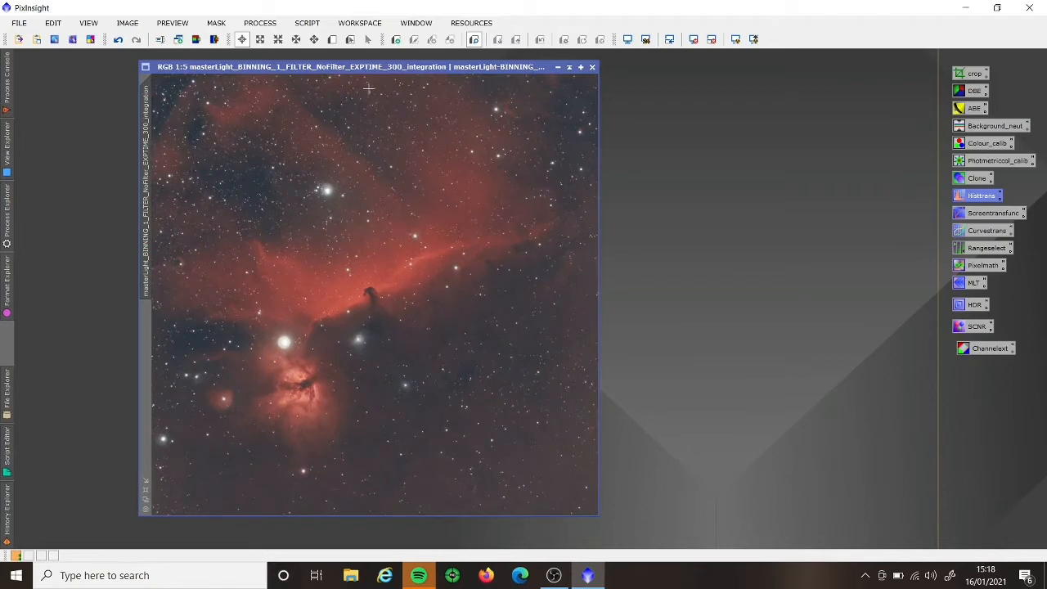
{"action": "left_click_drag", "start_coordinate": [375, 68], "coordinate": [343, 68]}
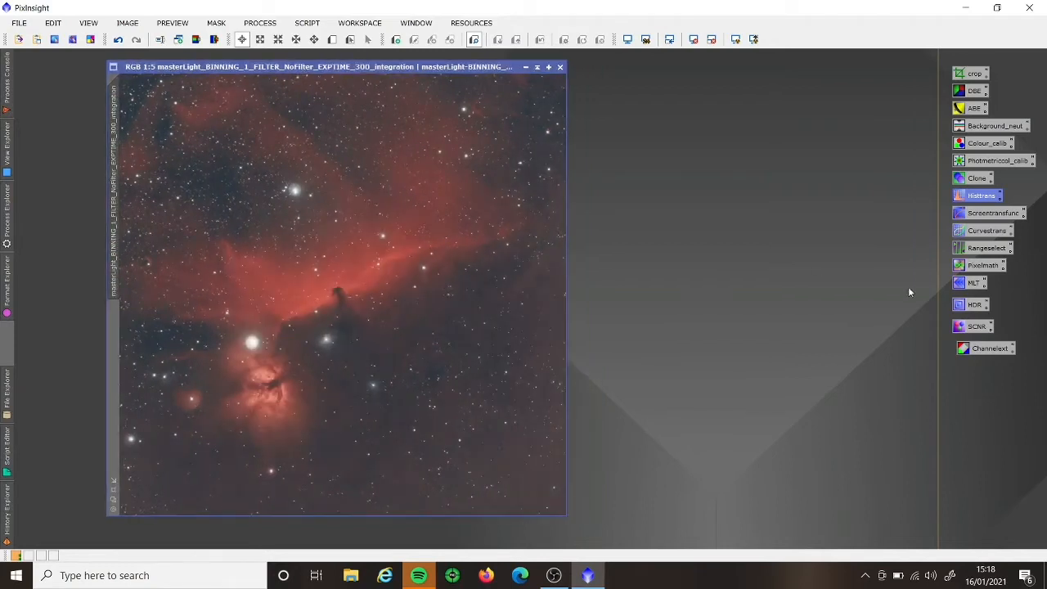
{"action": "double_click", "coordinate": [982, 351]}
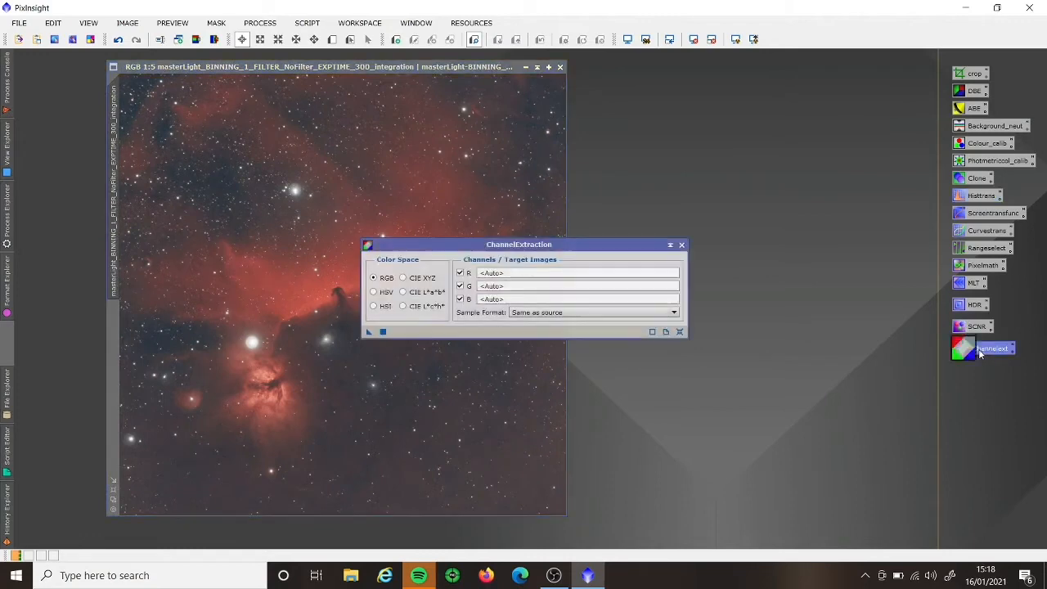
{"action": "left_click", "coordinate": [460, 286]}
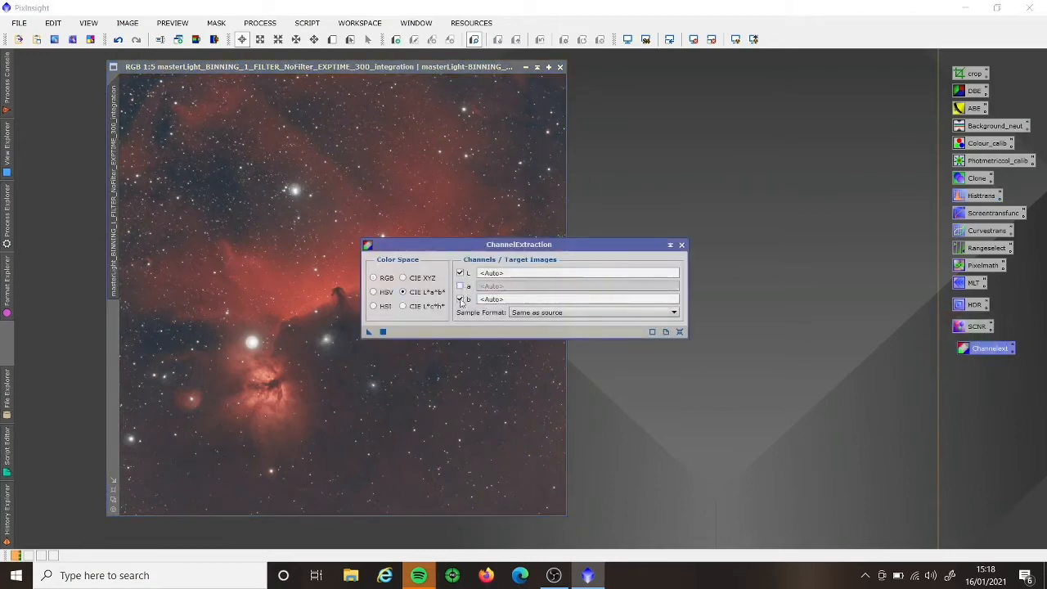
{"action": "left_click", "coordinate": [460, 298]}
{"action": "left_click", "coordinate": [382, 332]}
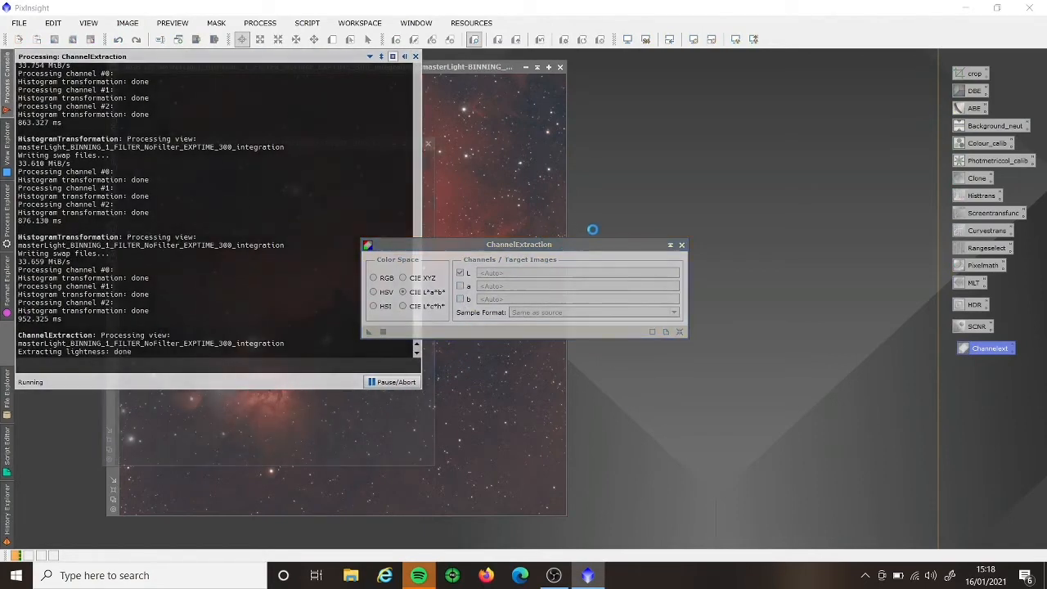
{"action": "left_click", "coordinate": [682, 246]}
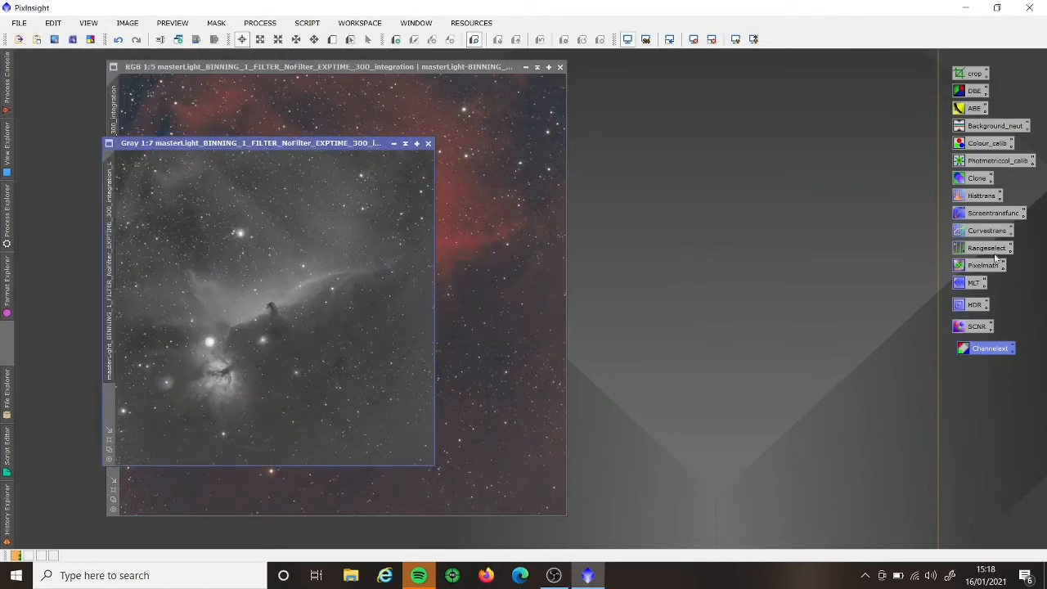
Step: Boost the extracted lightness image's contrast with HistogramTransformation, auto-clipping shadows to about 0.227 and highlights to about 0.584
{"action": "double_click", "coordinate": [981, 196]}
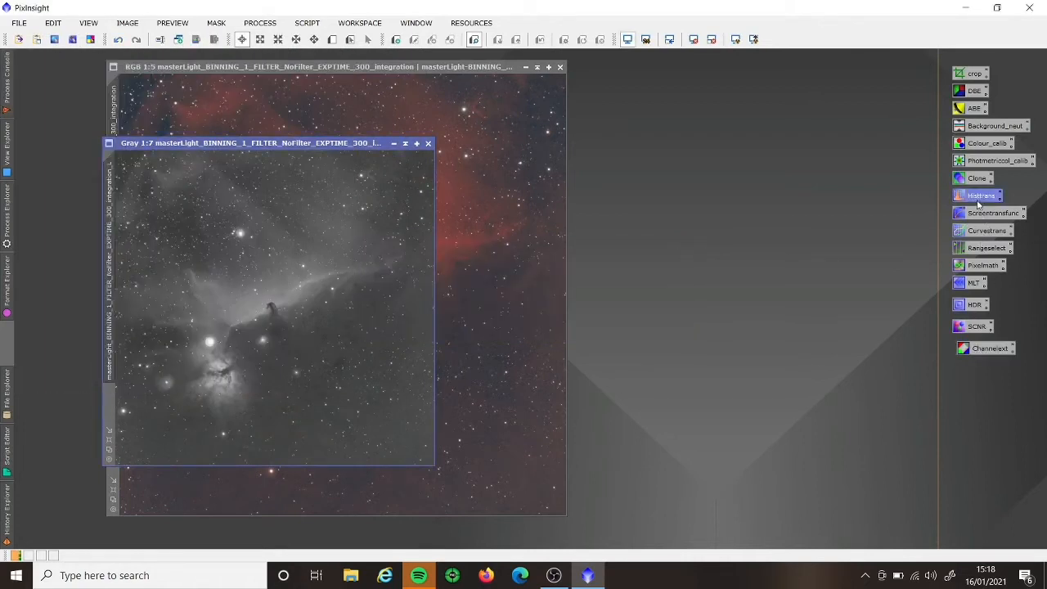
{"action": "left_click", "coordinate": [534, 401]}
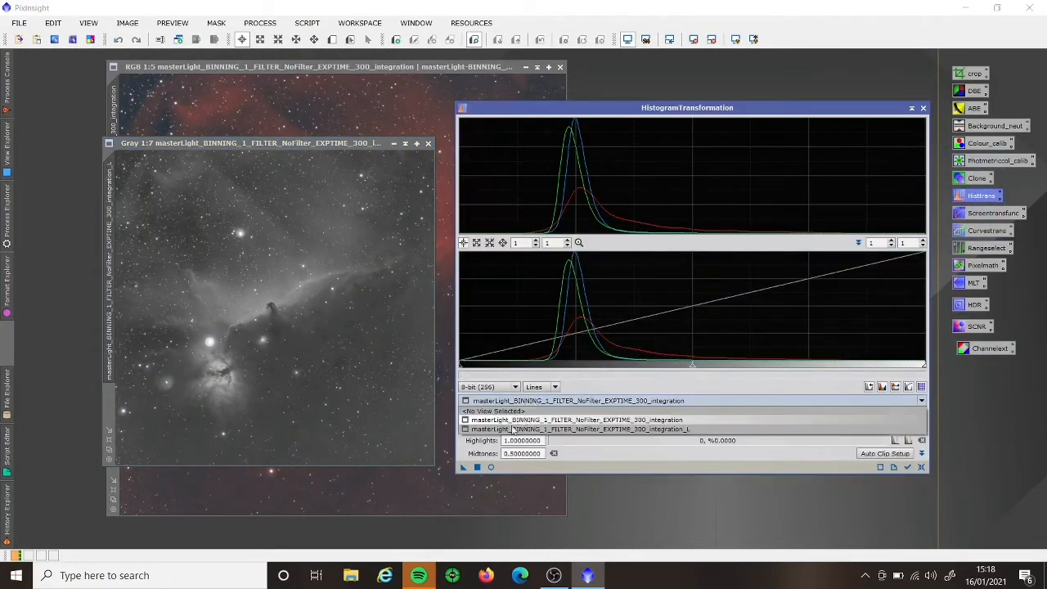
{"action": "left_click", "coordinate": [617, 430]}
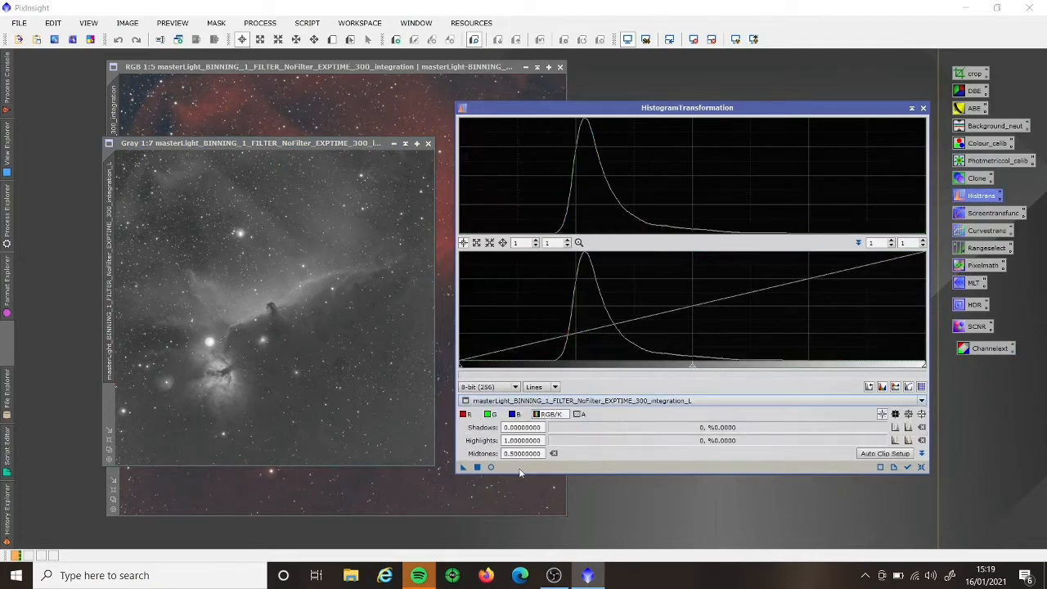
{"action": "left_click", "coordinate": [907, 428]}
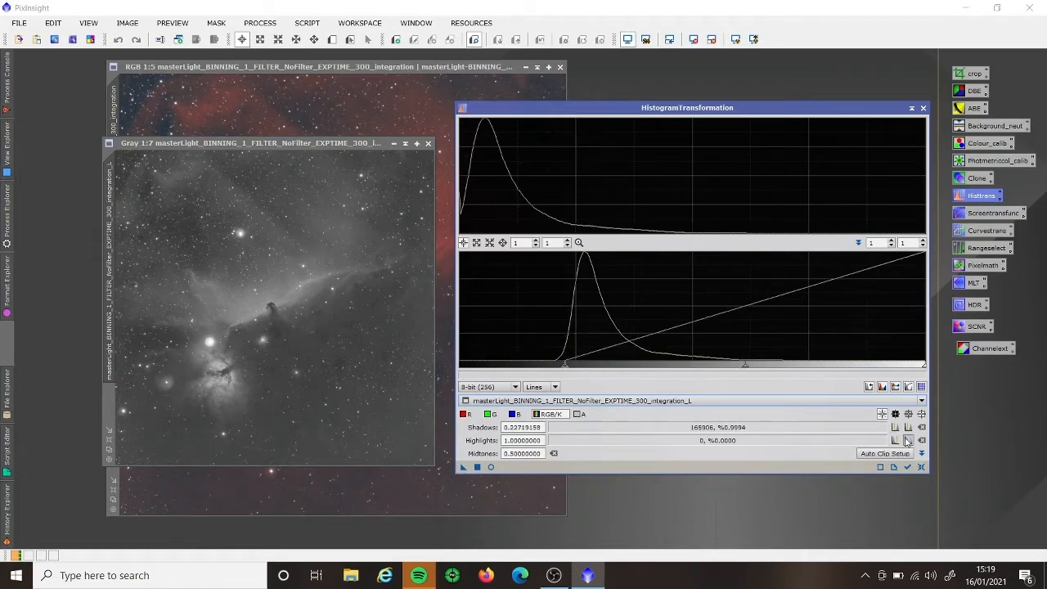
{"action": "left_click", "coordinate": [907, 442]}
{"action": "left_click", "coordinate": [477, 467]}
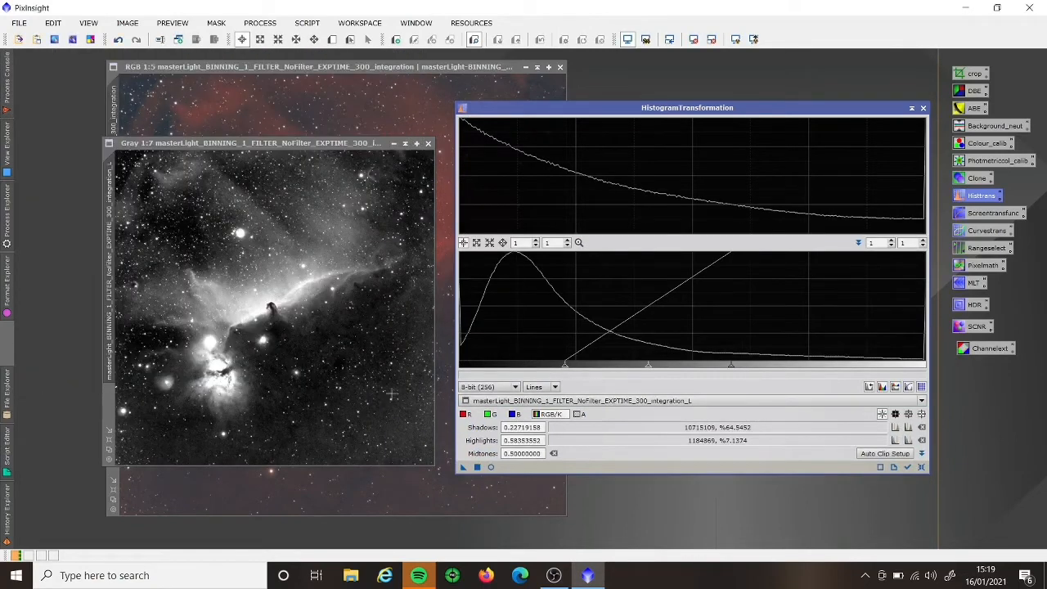
Step: Close HistogramTransformation, apply the high-contrast lightness image as a mask to the colour image, and move the mask window aside
{"action": "left_click", "coordinate": [923, 107]}
{"action": "left_click_drag", "start_coordinate": [384, 143], "coordinate": [608, 125]}
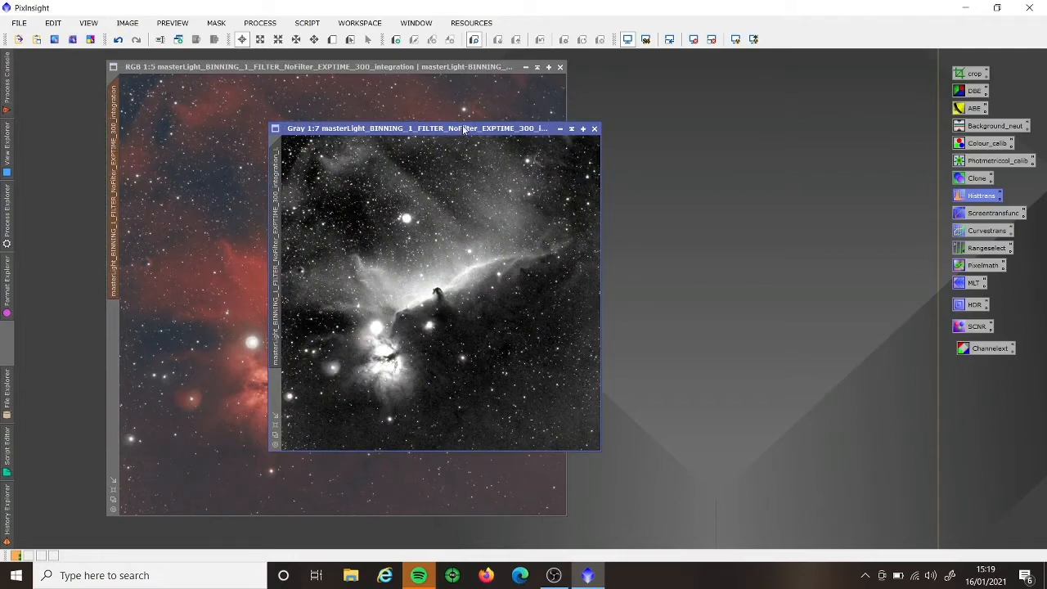
Step: Place the mask window beside the colour image, invert the lightness mask so the bright nebula is protected, and hide the mask overlay
{"action": "left_click_drag", "start_coordinate": [463, 128], "coordinate": [777, 81]}
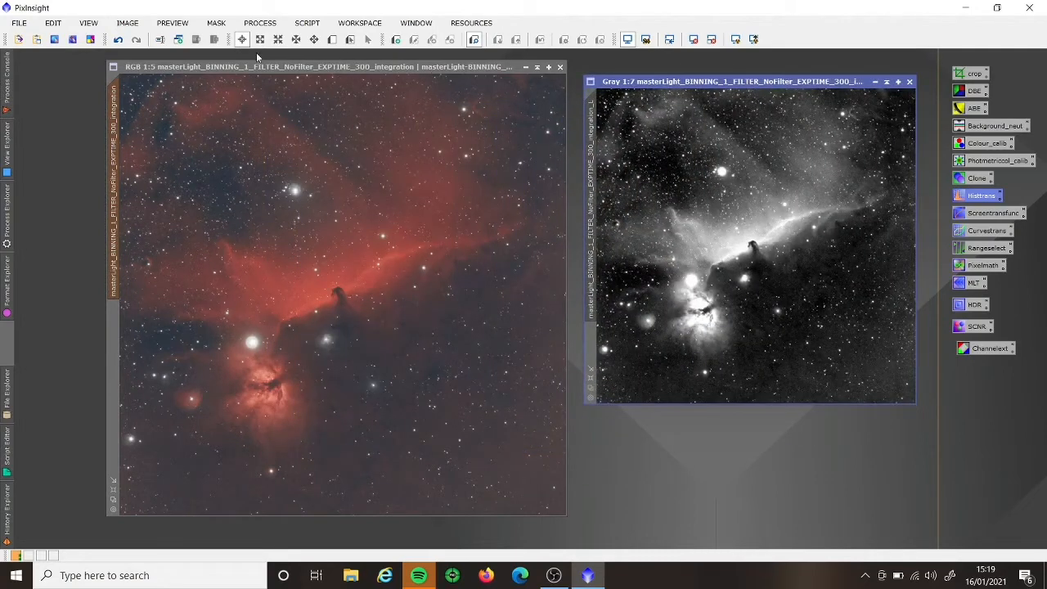
{"action": "left_click", "coordinate": [217, 23]}
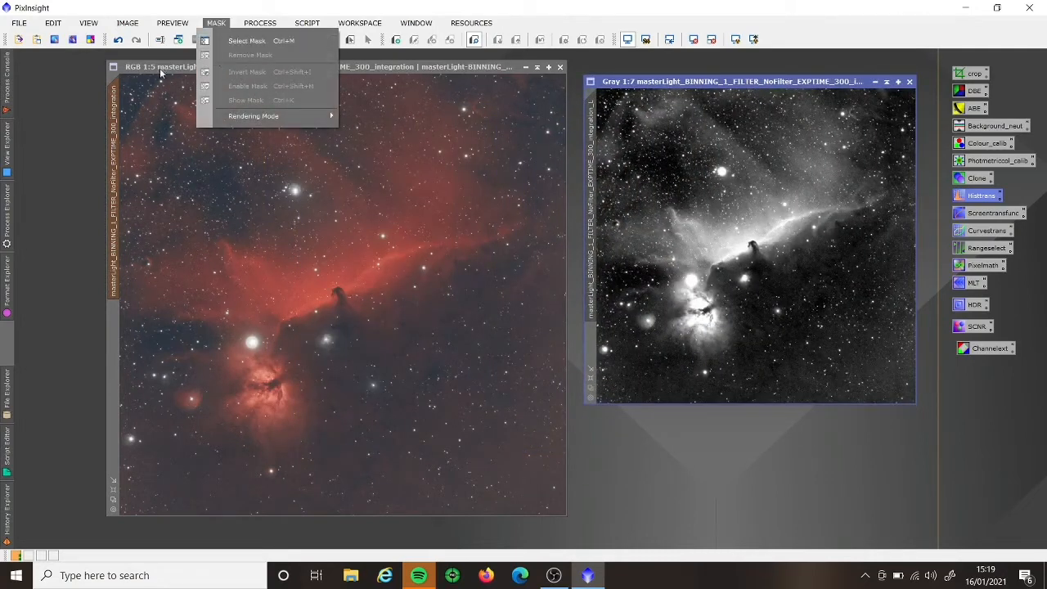
{"action": "left_click_drag", "start_coordinate": [161, 72], "coordinate": [167, 70]}
{"action": "left_click", "coordinate": [216, 23]}
{"action": "left_click", "coordinate": [244, 99]}
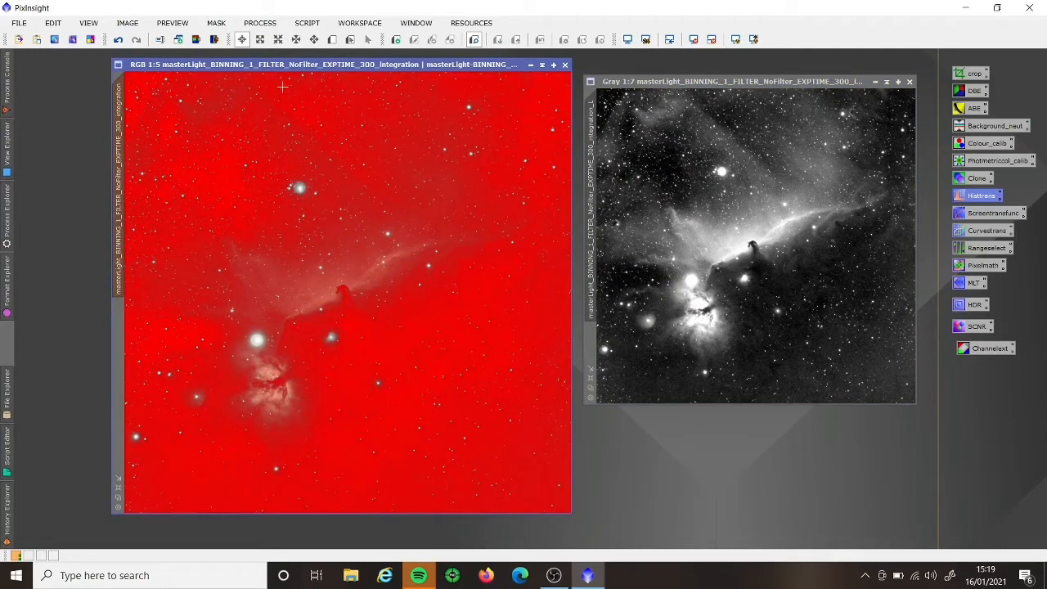
{"action": "left_click", "coordinate": [216, 23]}
{"action": "left_click", "coordinate": [239, 60]}
{"action": "left_click", "coordinate": [216, 23]}
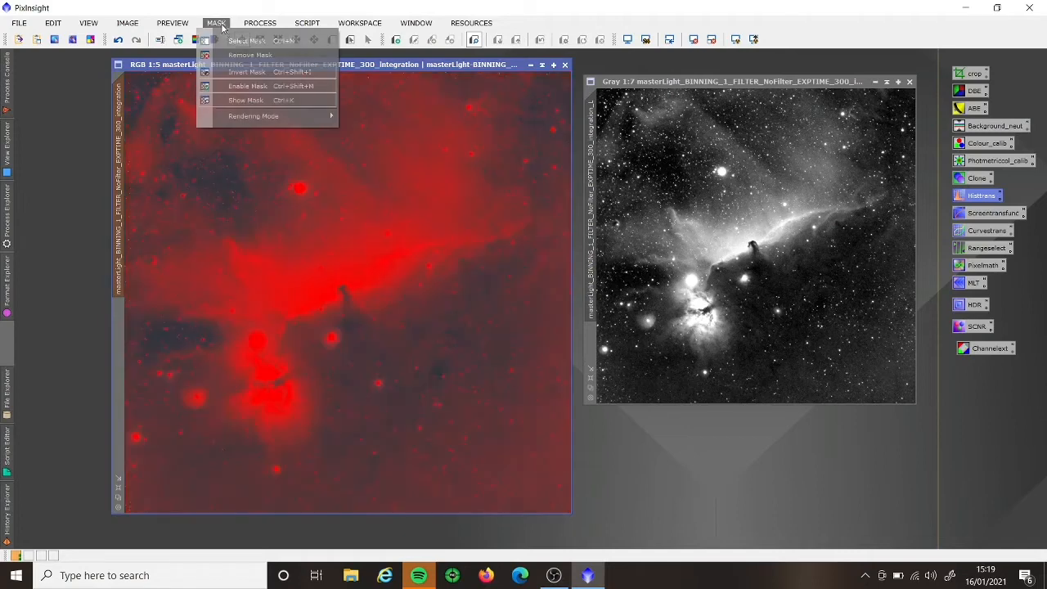
{"action": "left_click", "coordinate": [247, 101]}
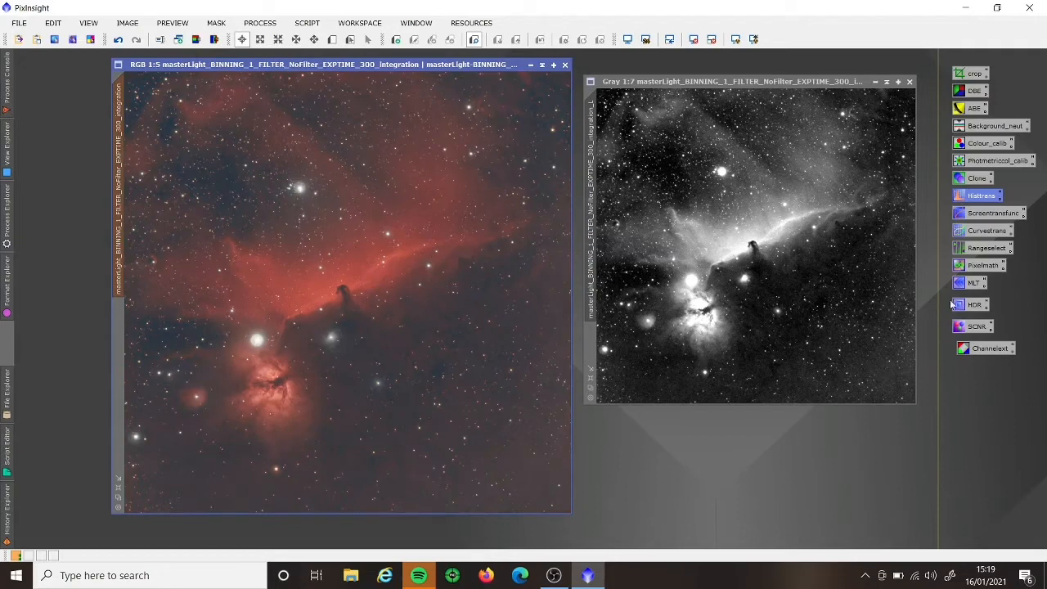
Step: In MultiscaleLinearTransform, enable noise reduction on layer 1 with threshold 3.000, amount 0.50 and 3 iterations
{"action": "double_click", "coordinate": [974, 283]}
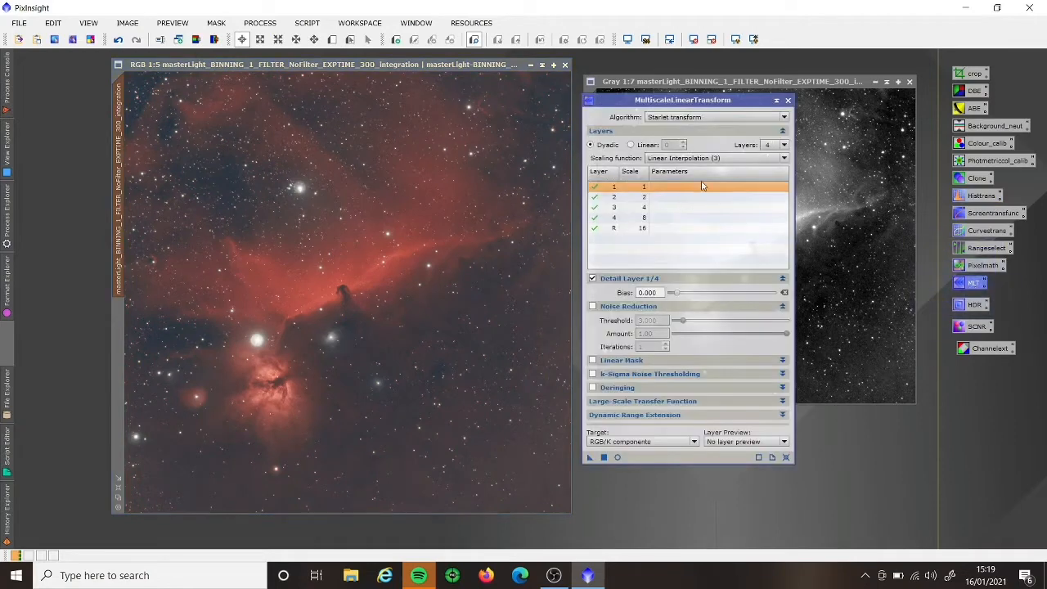
{"action": "left_click", "coordinate": [593, 306]}
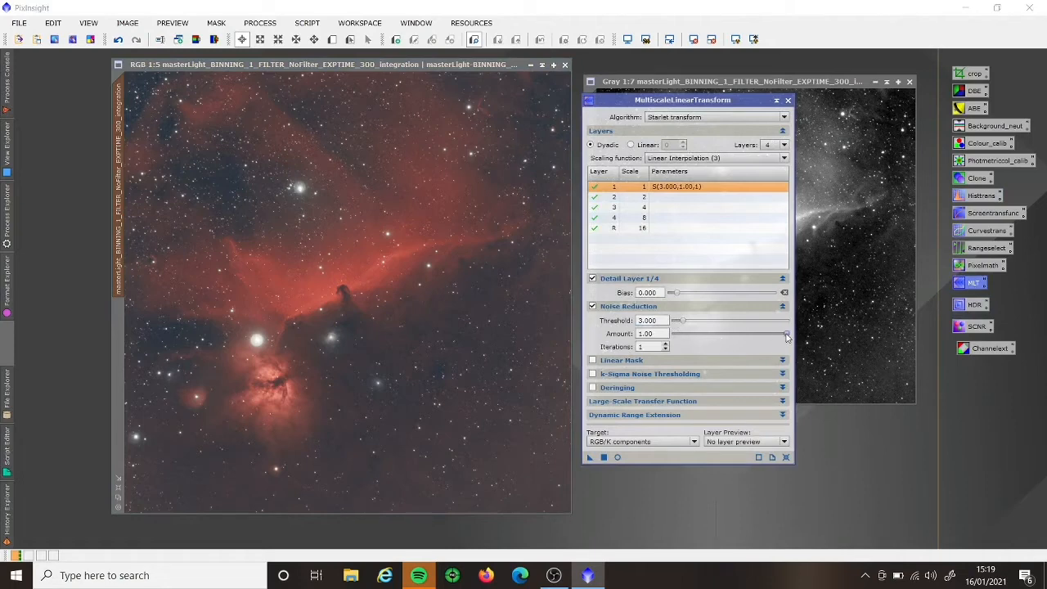
{"action": "left_click_drag", "start_coordinate": [786, 336], "coordinate": [747, 338]}
{"action": "left_click_drag", "start_coordinate": [742, 344], "coordinate": [732, 345]}
{"action": "left_click", "coordinate": [666, 345]}
Step: Enable noise reduction on layer 2 with threshold 2.000, amount 0.50 and 2 iterations
{"action": "left_click", "coordinate": [664, 198]}
{"action": "left_click", "coordinate": [628, 307]}
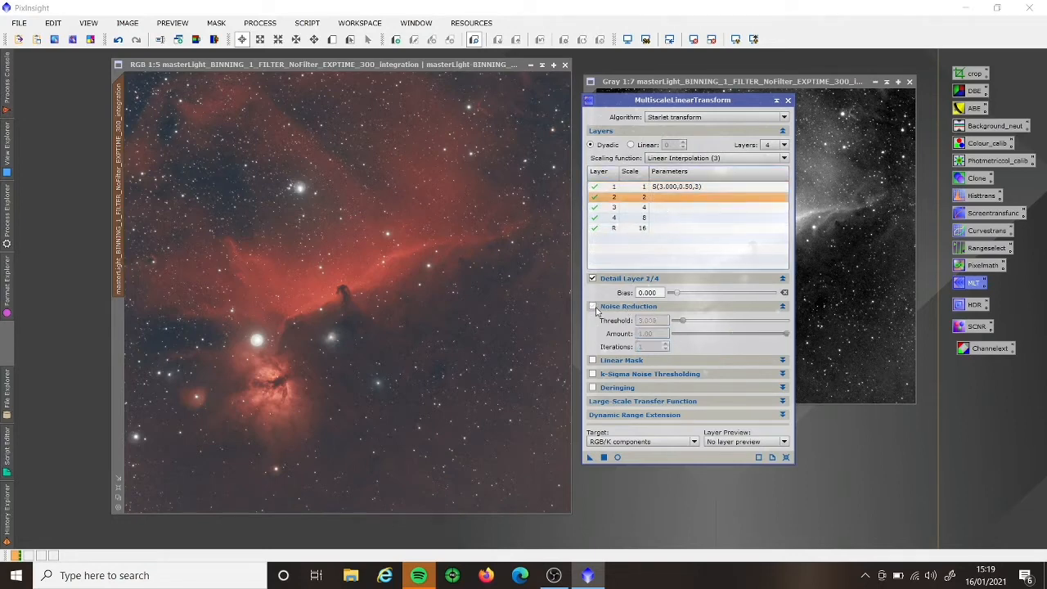
{"action": "left_click_drag", "start_coordinate": [687, 325], "coordinate": [680, 323]}
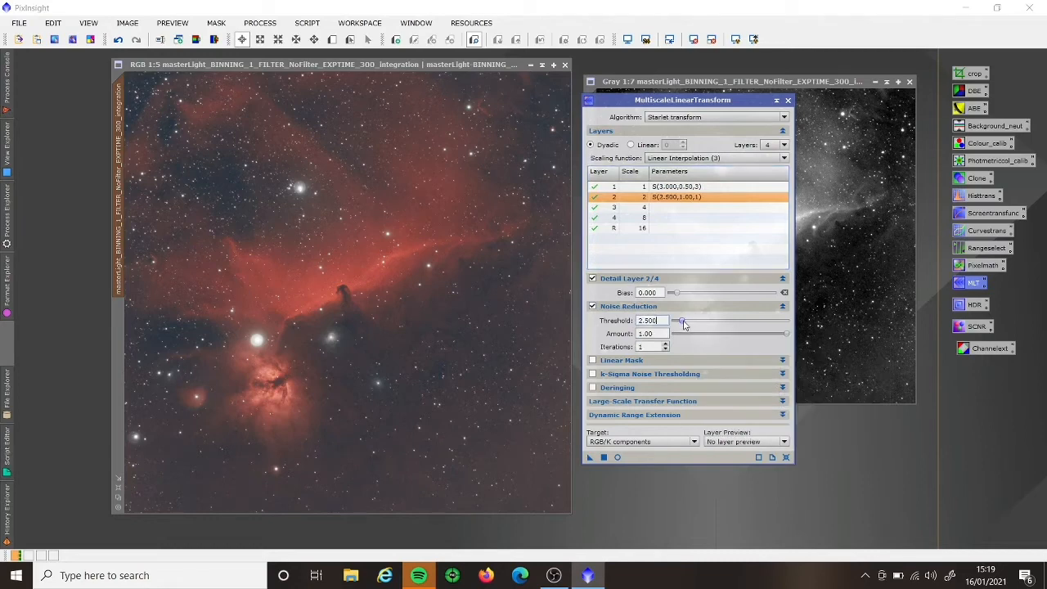
{"action": "left_click_drag", "start_coordinate": [786, 335], "coordinate": [751, 336]}
{"action": "left_click_drag", "start_coordinate": [732, 334], "coordinate": [727, 334]}
{"action": "left_click", "coordinate": [665, 345]}
Step: Enable noise reduction on layer 3 with threshold 1.000 and amount 0.50, keeping a single iteration
{"action": "left_click", "coordinate": [671, 208]}
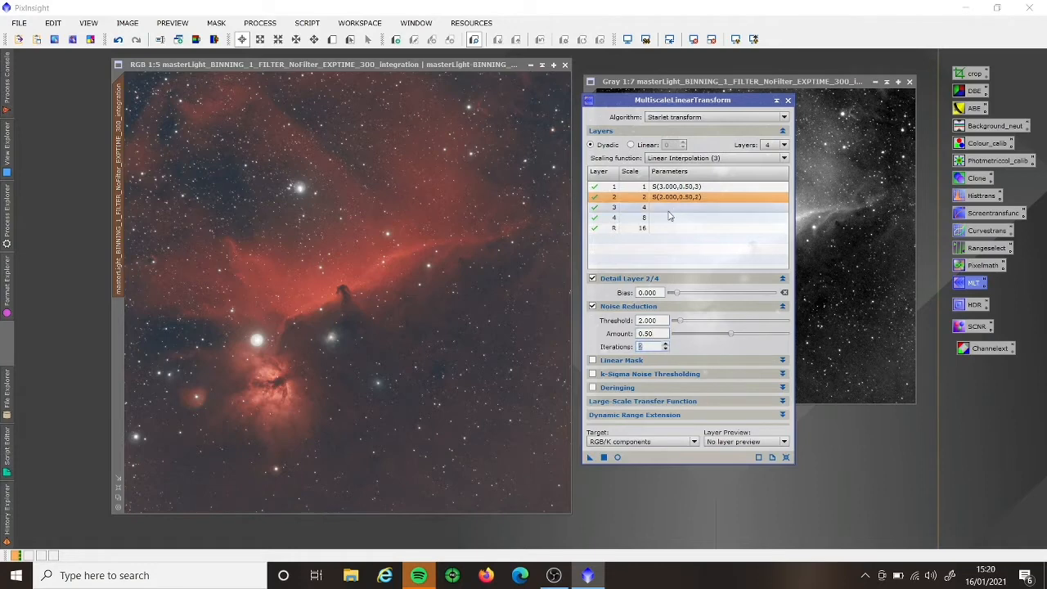
{"action": "left_click", "coordinate": [593, 306]}
{"action": "left_click_drag", "start_coordinate": [683, 320], "coordinate": [675, 320]}
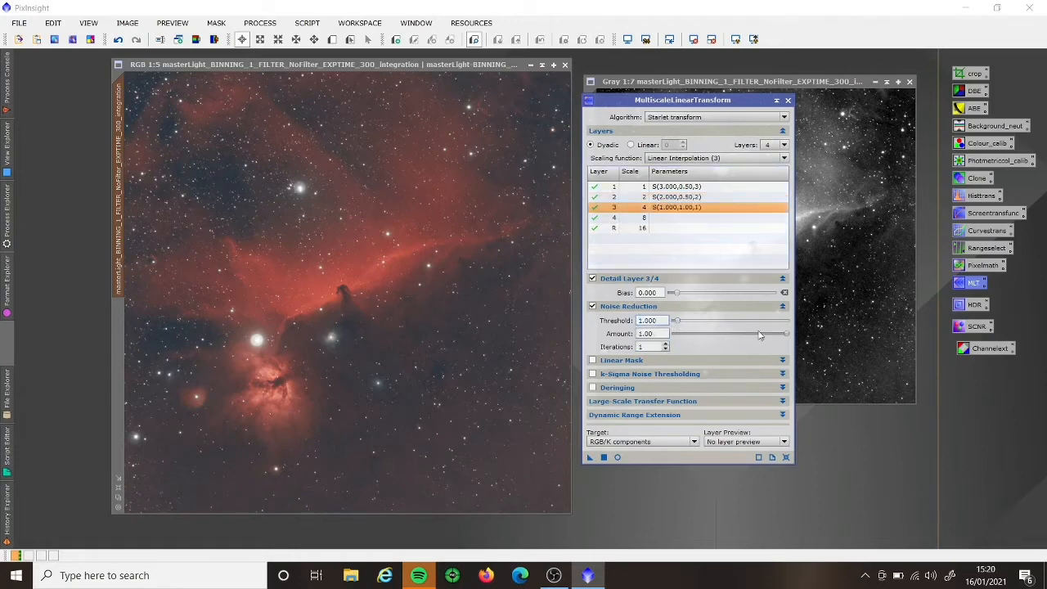
{"action": "left_click_drag", "start_coordinate": [784, 334], "coordinate": [675, 320]}
Step: Enable layer 4 noise reduction with threshold 0.500 and amount 0.50, apply MultiscaleLinearTransform to the masked colour image, and close it
{"action": "left_click", "coordinate": [675, 218]}
{"action": "left_click", "coordinate": [592, 306]}
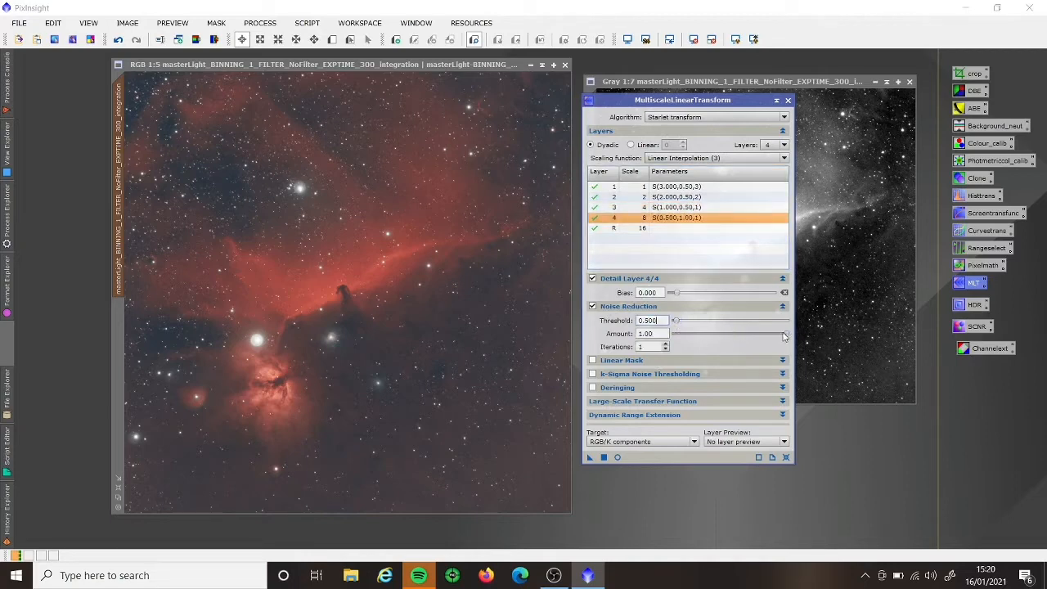
{"action": "left_click_drag", "start_coordinate": [784, 335], "coordinate": [732, 338]}
{"action": "left_click", "coordinate": [603, 459]}
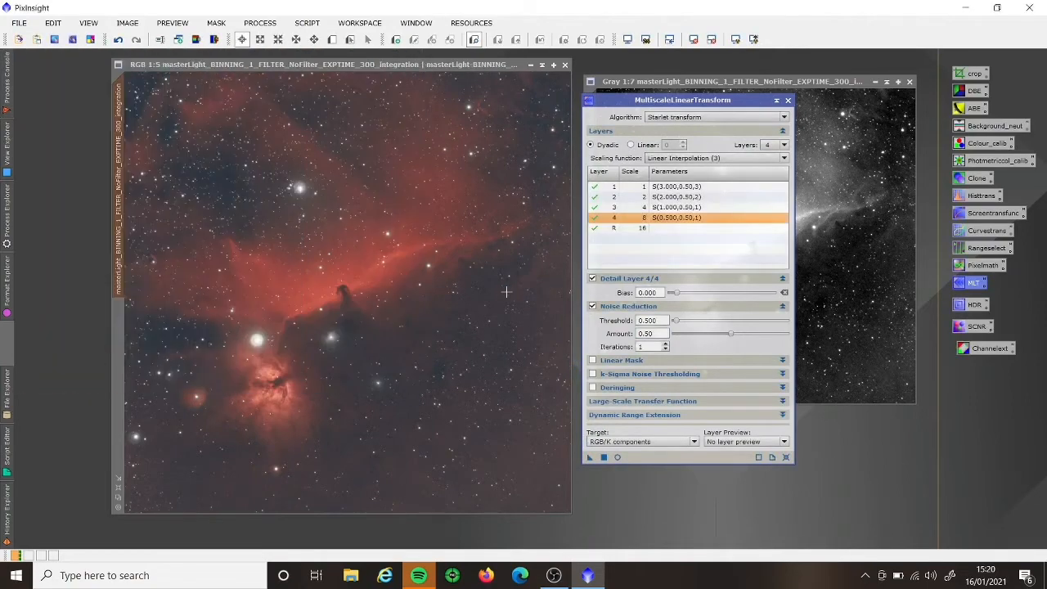
{"action": "left_click", "coordinate": [788, 99]}
Step: Apply ACDNR noise reduction to the colour image with lightness StdDev 2.0 and amount 0.75, and close the process
{"action": "left_click", "coordinate": [260, 22]}
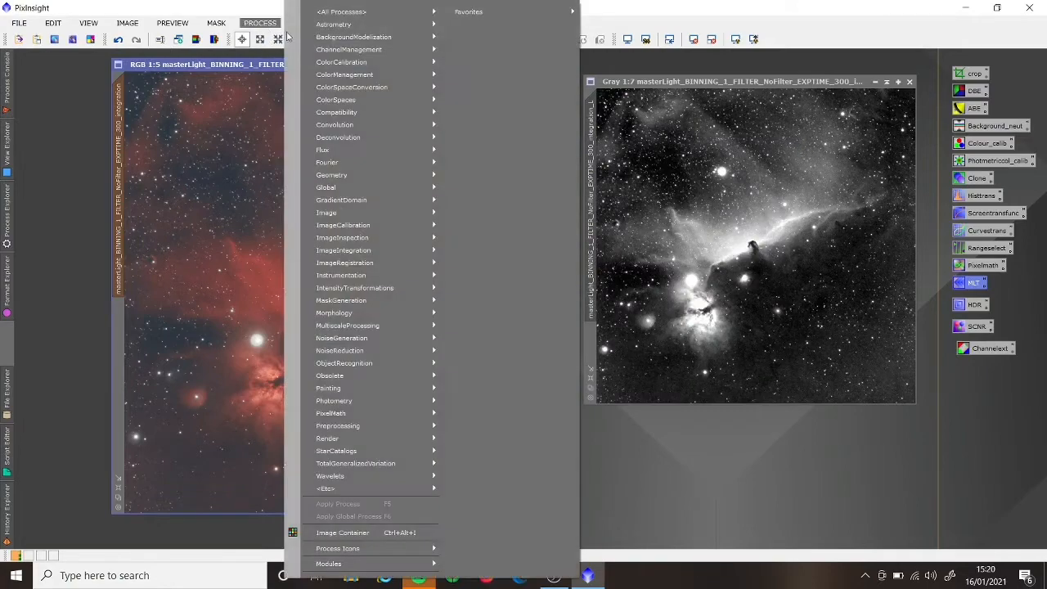
{"action": "mouse_move", "coordinate": [385, 12]}
{"action": "left_click", "coordinate": [482, 13]}
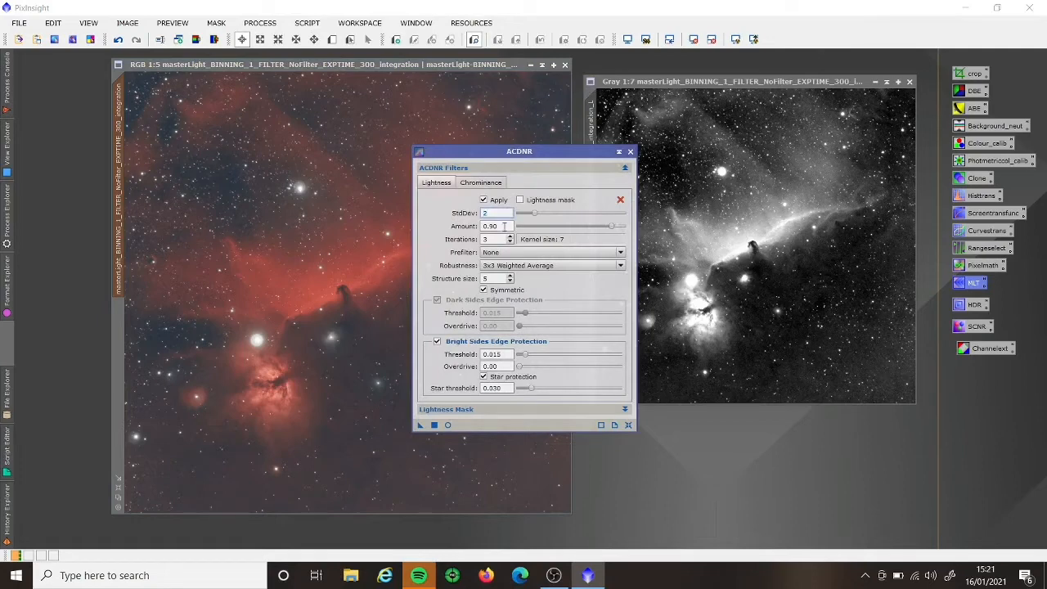
{"action": "key", "text": "Tab"}
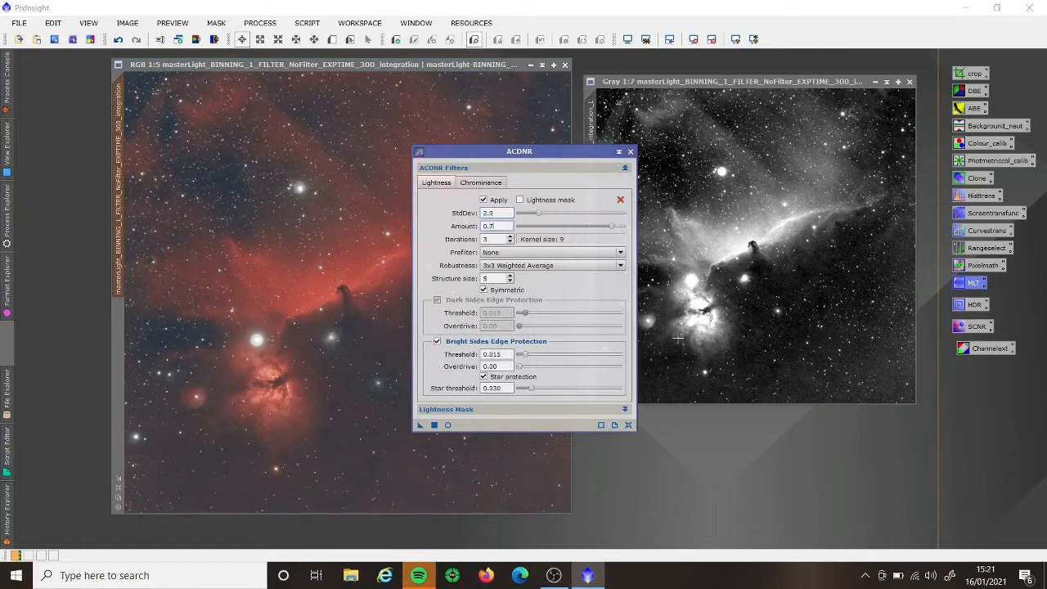
{"action": "left_click", "coordinate": [419, 425]}
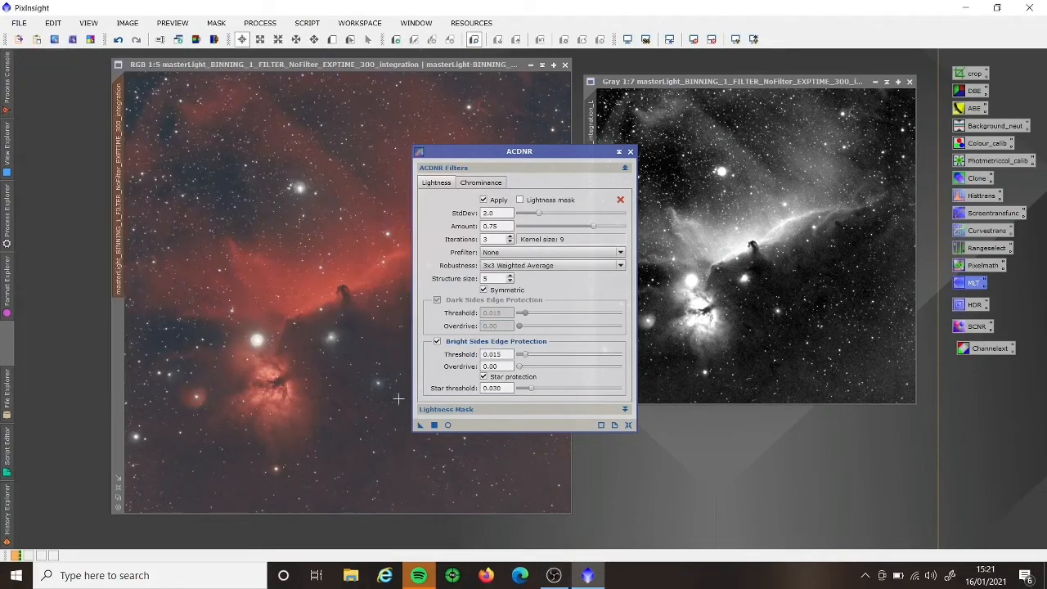
{"action": "left_click", "coordinate": [630, 152]}
Step: Close the lightness mask image without saving it, confirming its removal as the colour image's mask
{"action": "left_click", "coordinate": [910, 83]}
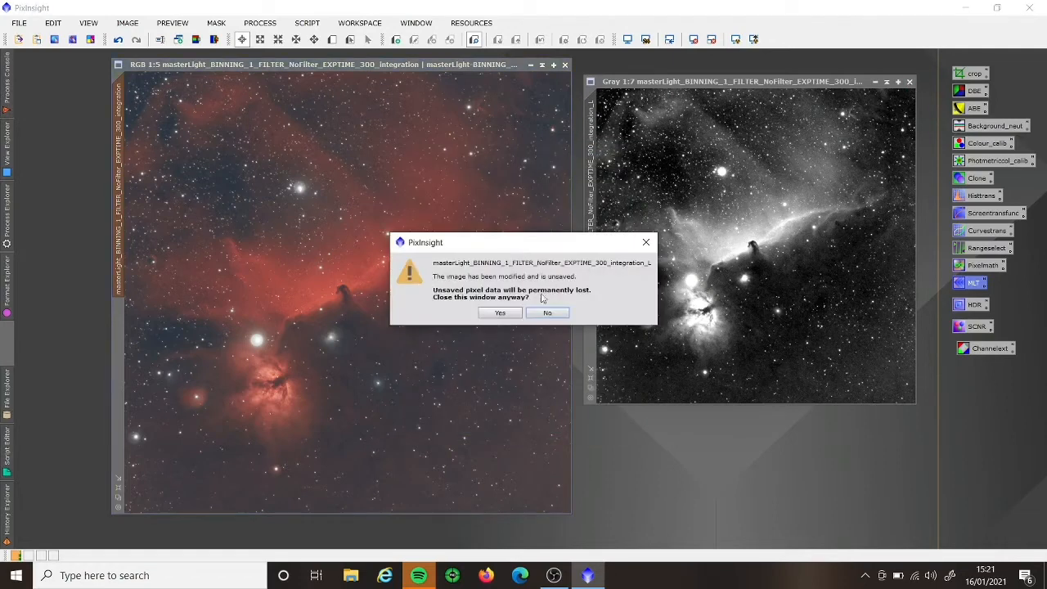
{"action": "left_click", "coordinate": [504, 311]}
{"action": "left_click", "coordinate": [507, 311]}
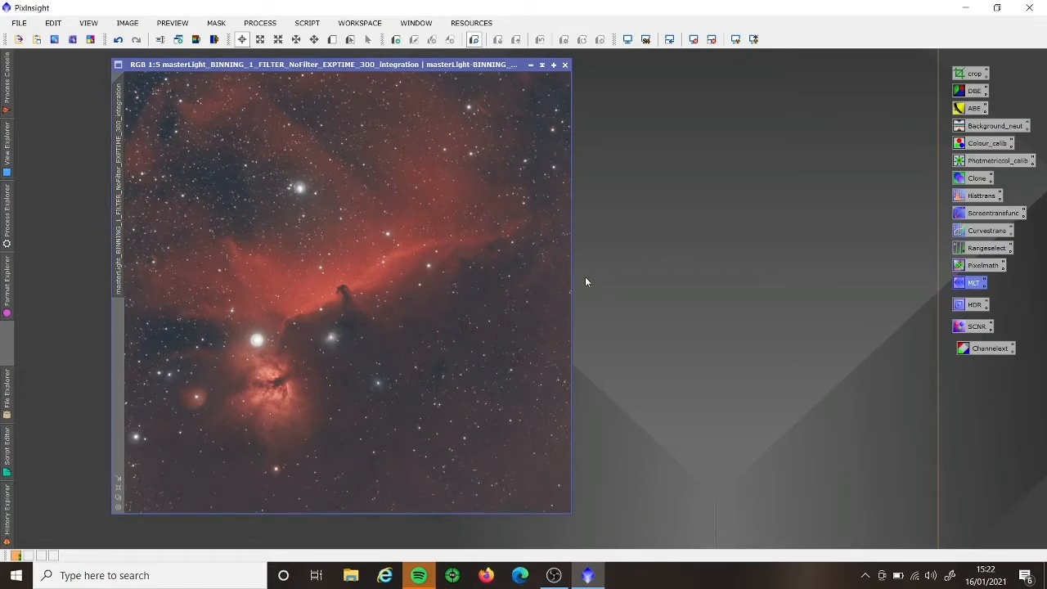
{"action": "double_click", "coordinate": [963, 253]}
{"action": "left_click_drag", "start_coordinate": [505, 254], "coordinate": [701, 209]}
{"action": "left_click", "coordinate": [635, 340]}
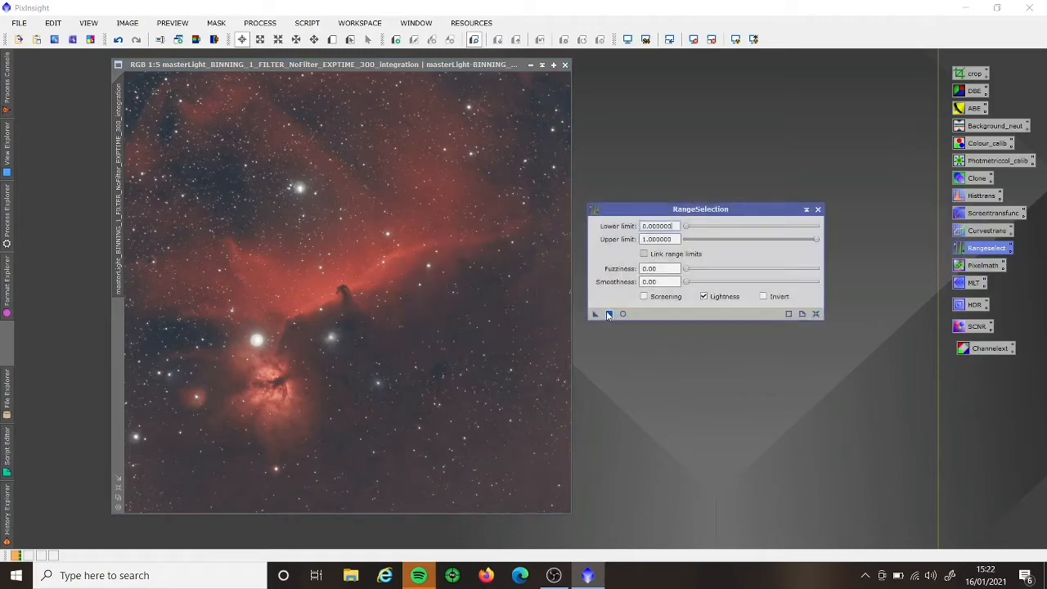
{"action": "left_click", "coordinate": [609, 313]}
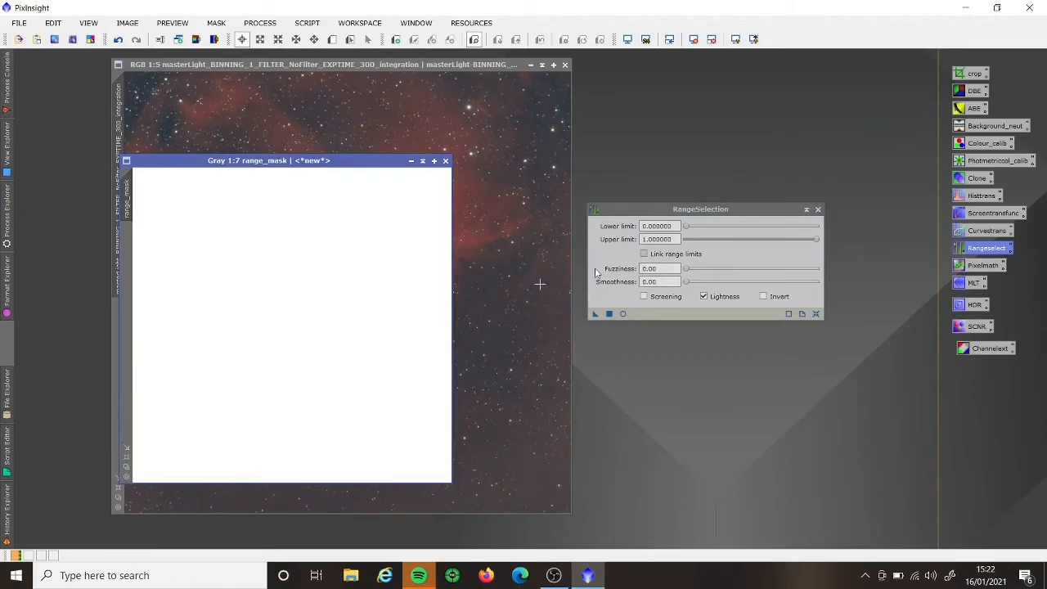
{"action": "left_click_drag", "start_coordinate": [686, 227], "coordinate": [737, 241]}
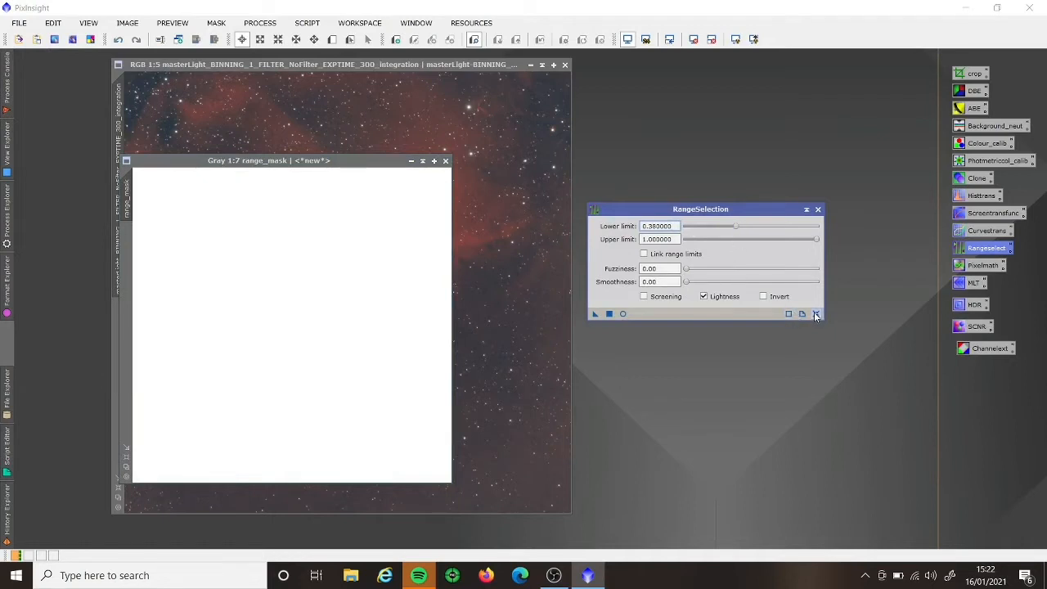
{"action": "left_click", "coordinate": [818, 209]}
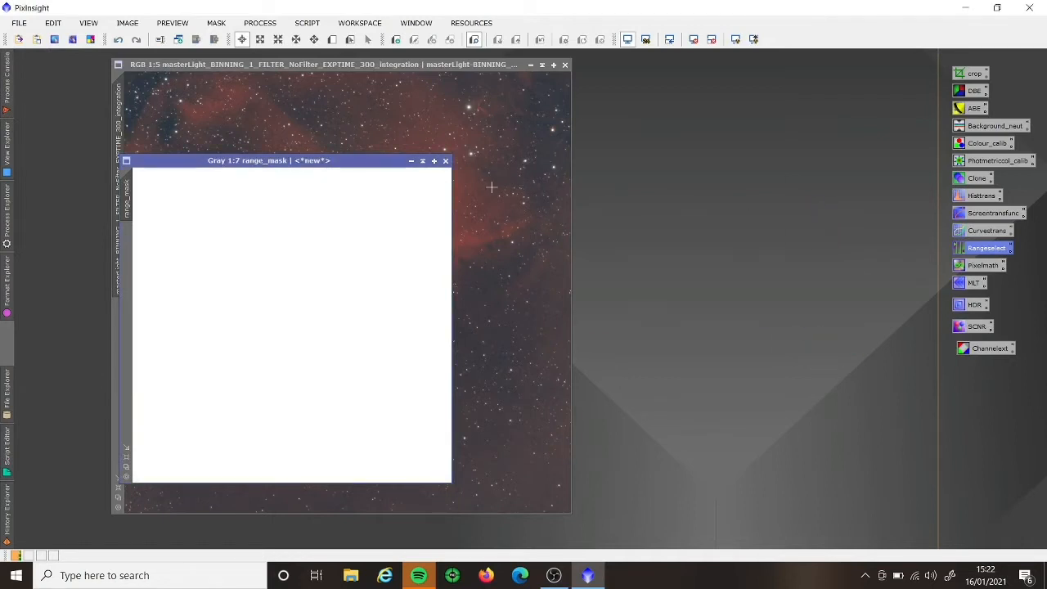
{"action": "left_click", "coordinate": [446, 160]}
Step: Preview a RangeSelection of the colour image in real time, raising the lower limit and setting fuzziness to 0.18 and smoothness to 12.5
{"action": "left_click_drag", "start_coordinate": [371, 67], "coordinate": [372, 67]}
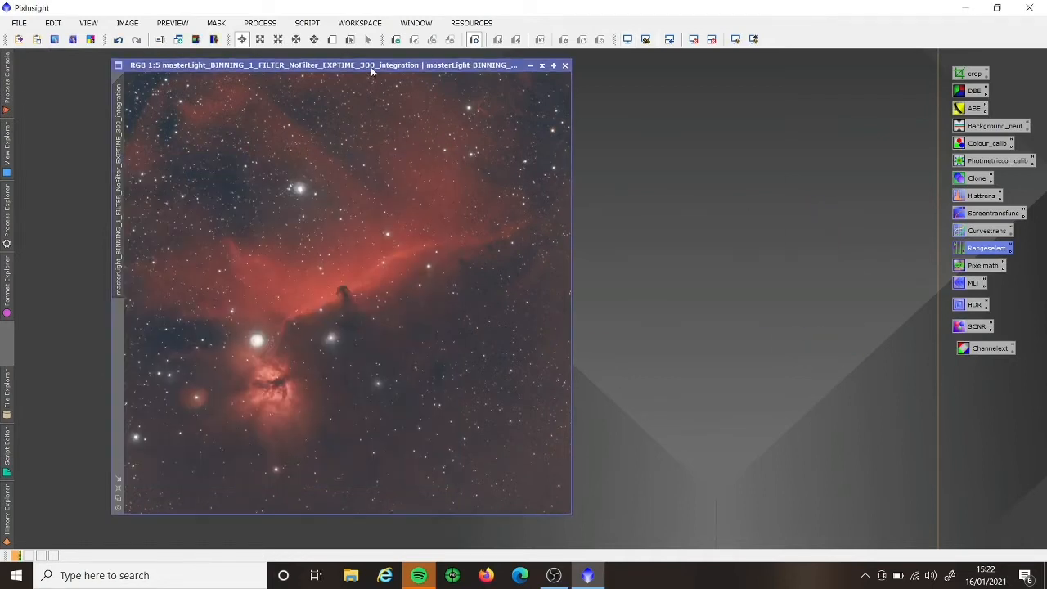
{"action": "double_click", "coordinate": [986, 248]}
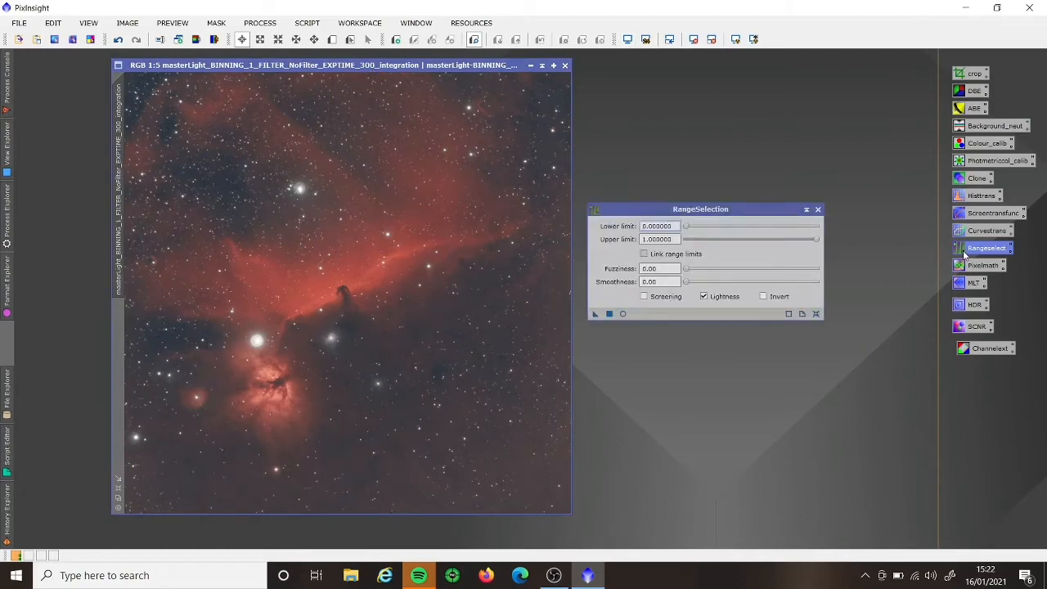
{"action": "left_click", "coordinate": [622, 313]}
{"action": "left_click_drag", "start_coordinate": [686, 230], "coordinate": [730, 230]}
{"action": "left_click_drag", "start_coordinate": [686, 269], "coordinate": [703, 286]}
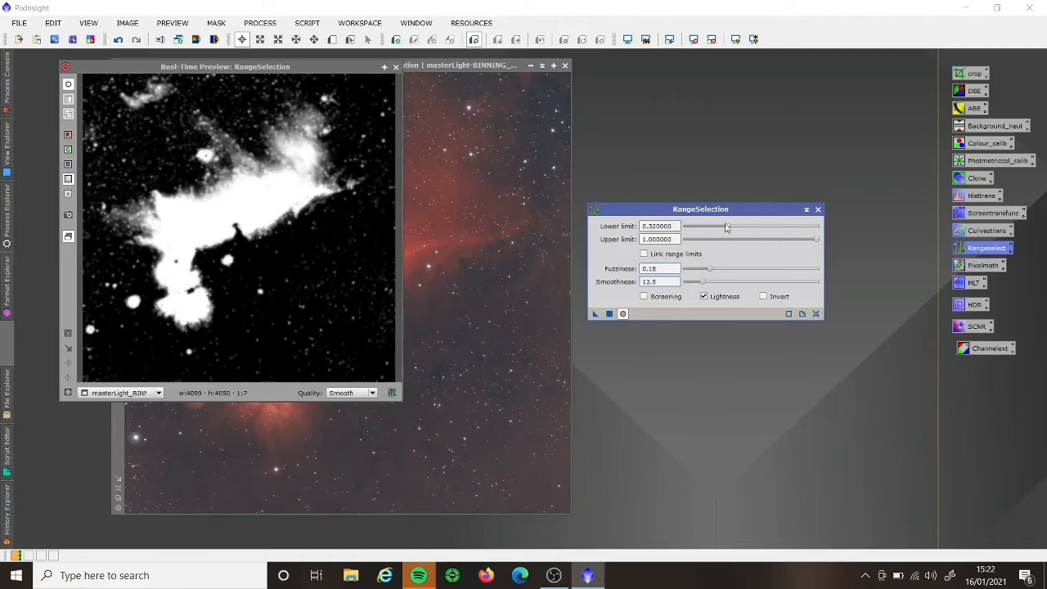
Step: Refine the range selection to lower limit 0.24 and fuzziness 0.19, generate the mask, and close the preview and RangeSelection
{"action": "left_click_drag", "start_coordinate": [731, 230], "coordinate": [724, 232]}
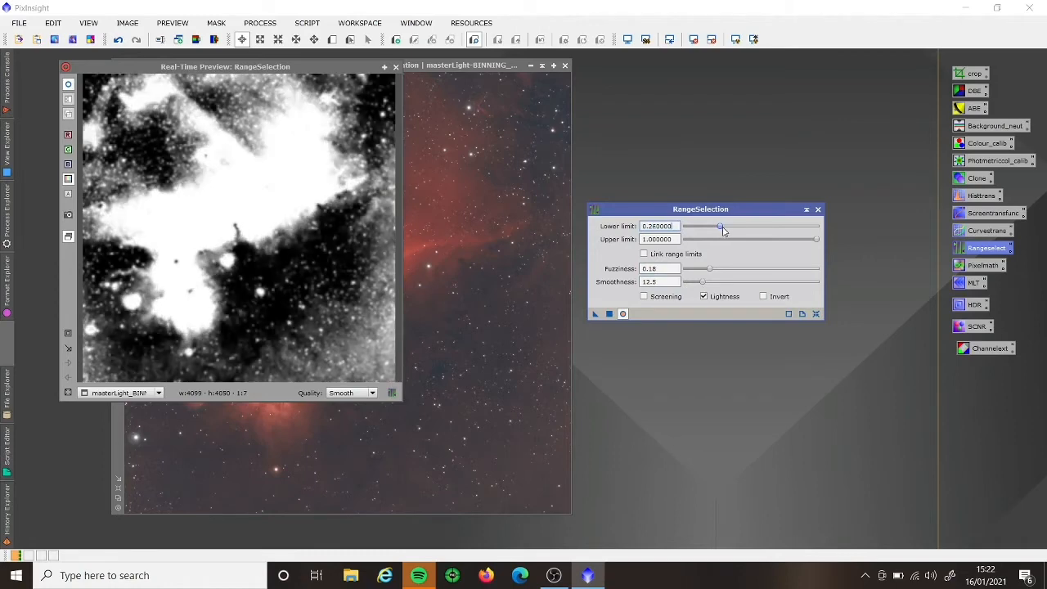
{"action": "left_click_drag", "start_coordinate": [724, 232], "coordinate": [721, 233]}
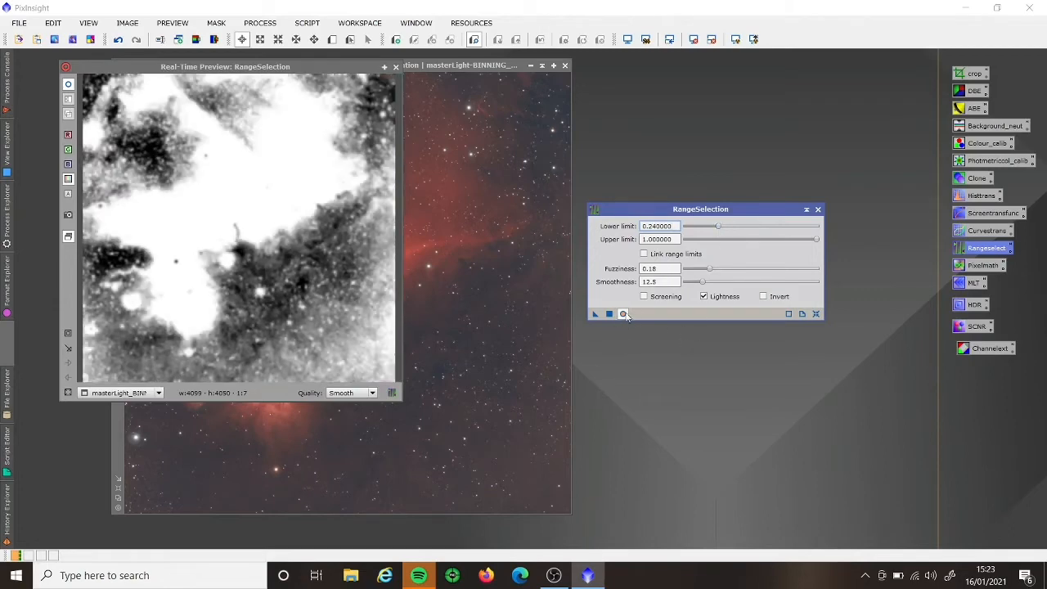
{"action": "left_click", "coordinate": [710, 271]}
{"action": "left_click_drag", "start_coordinate": [712, 272], "coordinate": [712, 274]}
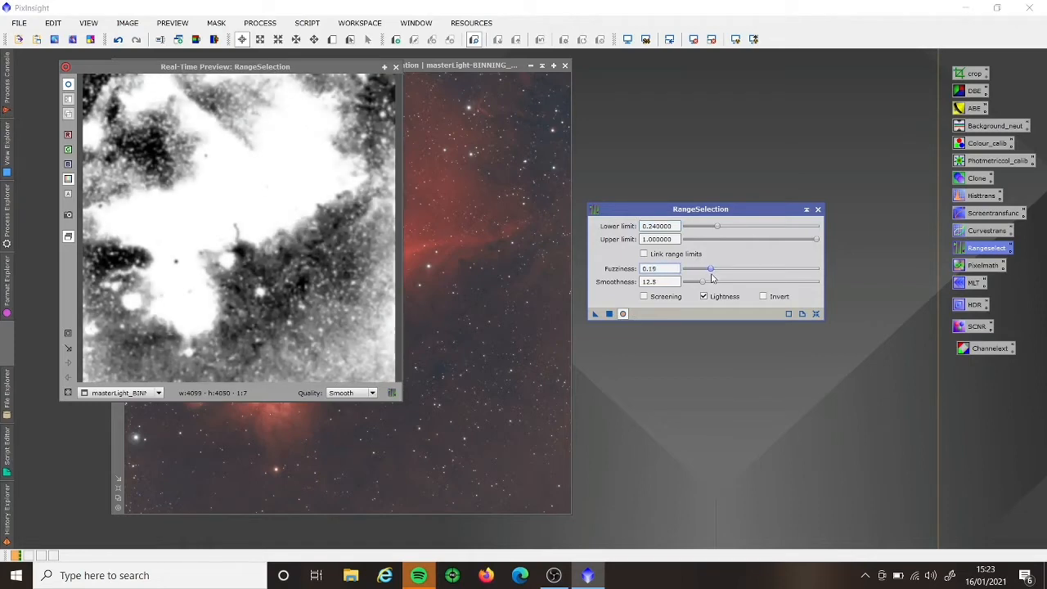
{"action": "left_click", "coordinate": [610, 314]}
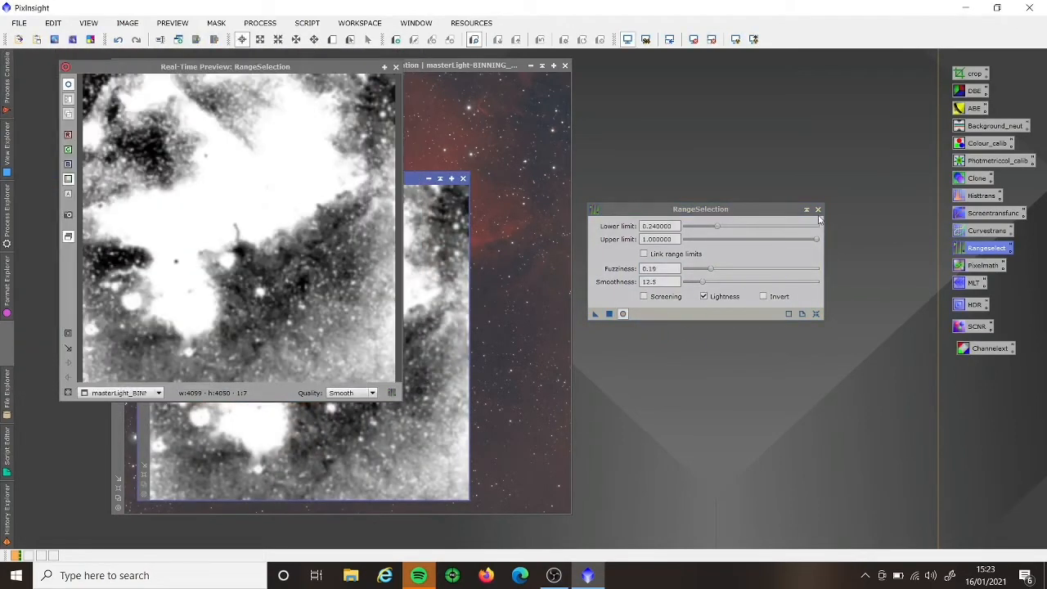
{"action": "left_click", "coordinate": [396, 66]}
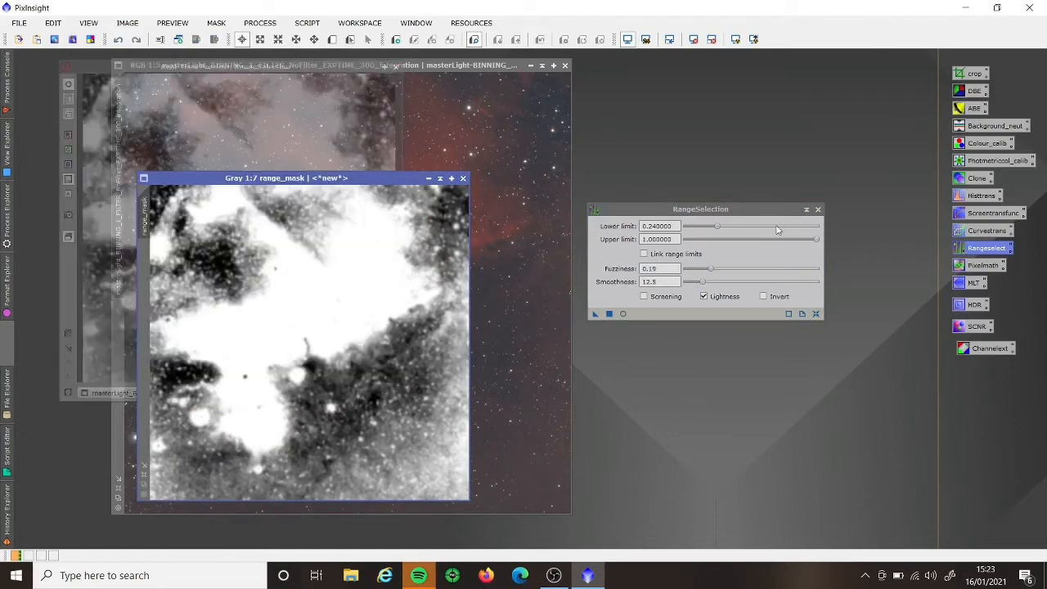
{"action": "left_click", "coordinate": [817, 209]}
Step: Minimise the range mask image, place its icon beside the colour image, and show the mask overlay on the colour image
{"action": "left_click_drag", "start_coordinate": [359, 181], "coordinate": [526, 171]}
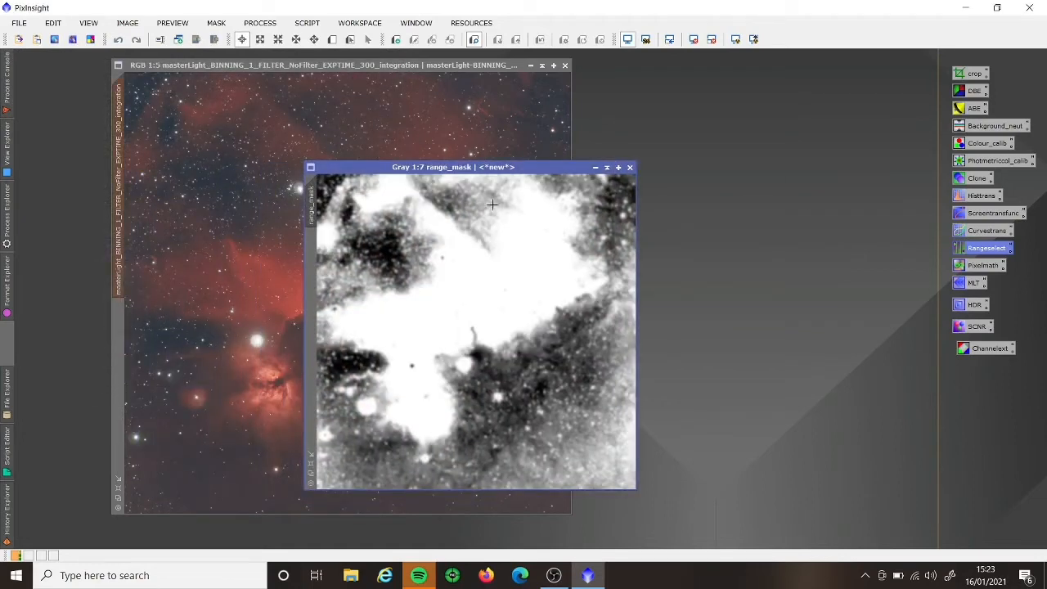
{"action": "left_click", "coordinate": [595, 167]}
{"action": "left_click", "coordinate": [216, 22]}
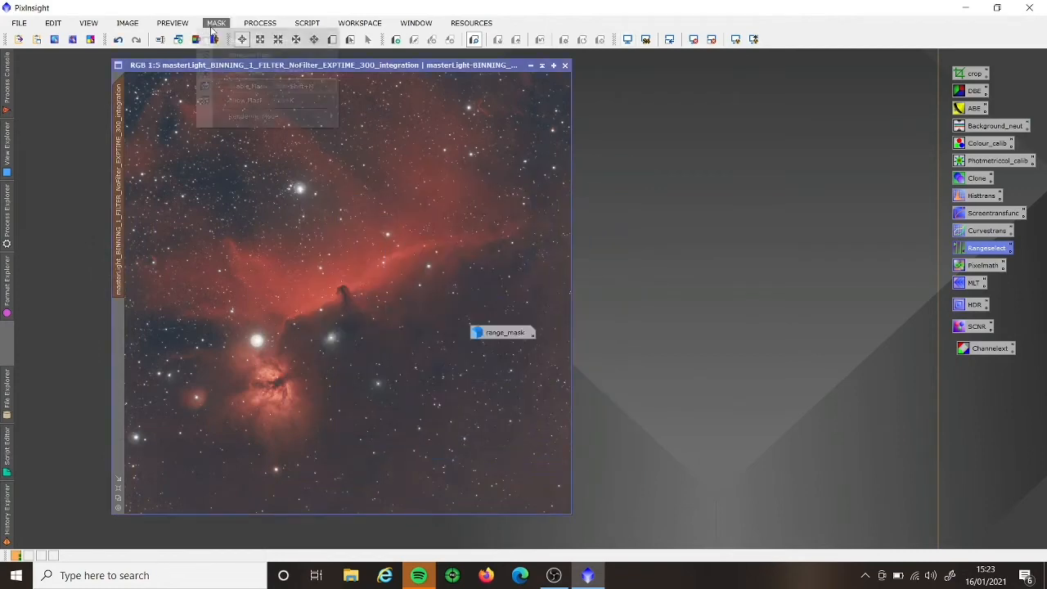
{"action": "left_click", "coordinate": [237, 100]}
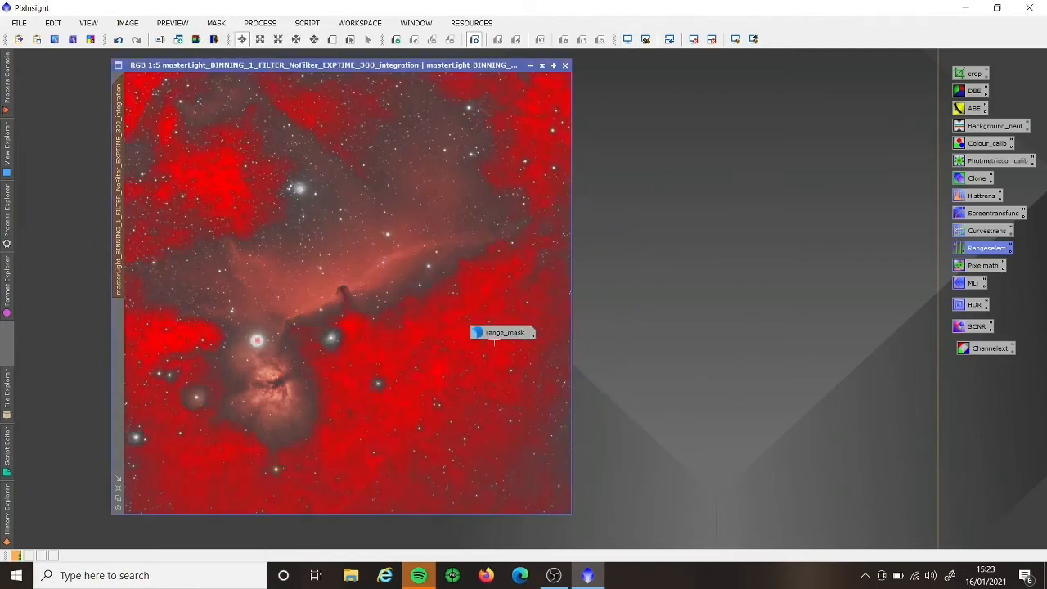
{"action": "left_click_drag", "start_coordinate": [498, 332], "coordinate": [666, 235]}
Step: Invert the colour image's range mask so the nebula is protected, and hide the mask overlay
{"action": "left_click", "coordinate": [216, 22]}
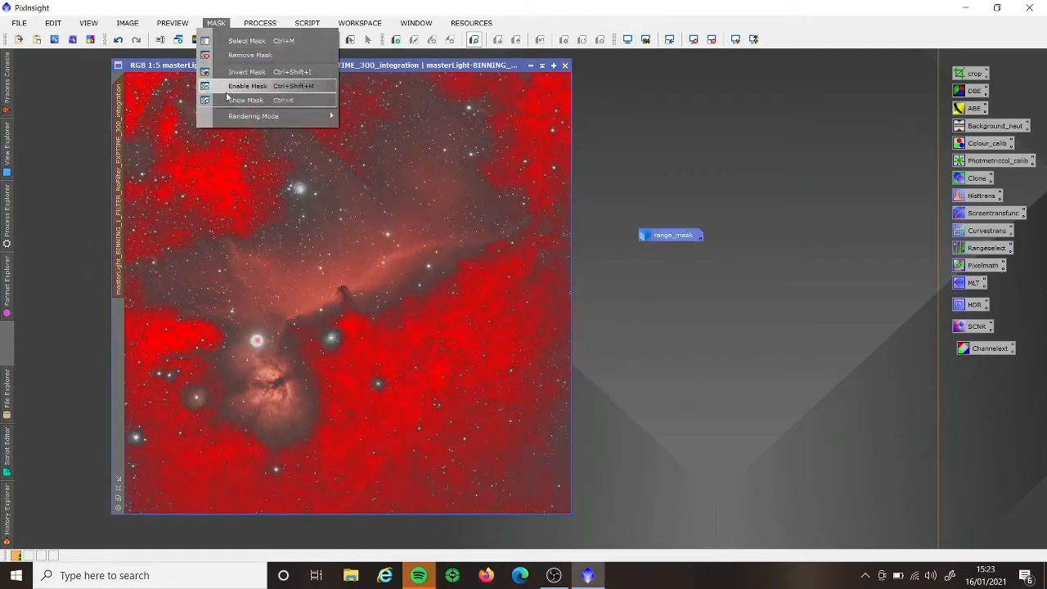
{"action": "left_click", "coordinate": [236, 73]}
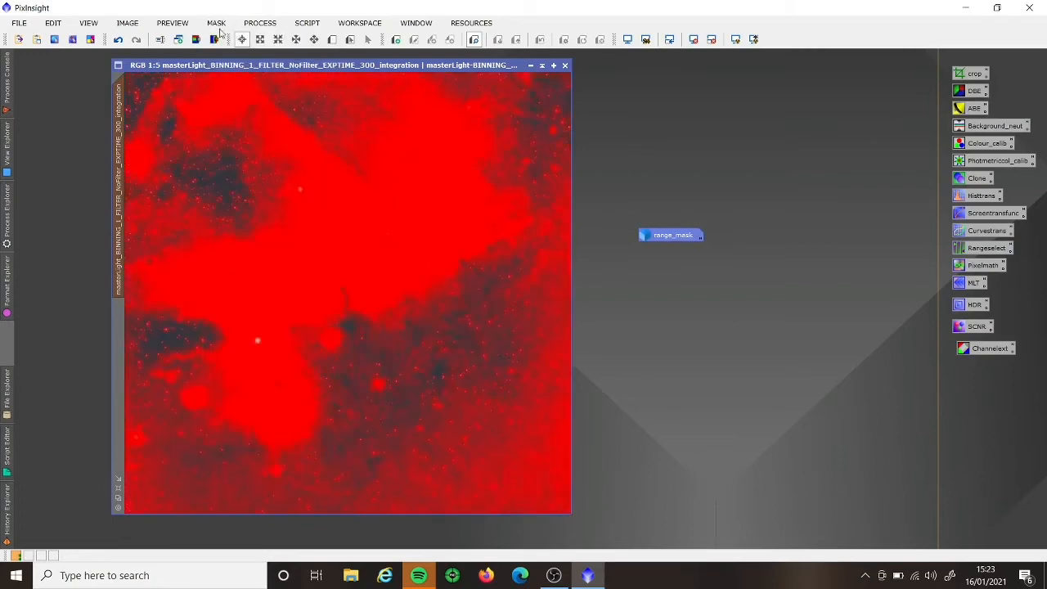
{"action": "left_click", "coordinate": [216, 22]}
{"action": "left_click", "coordinate": [233, 100]}
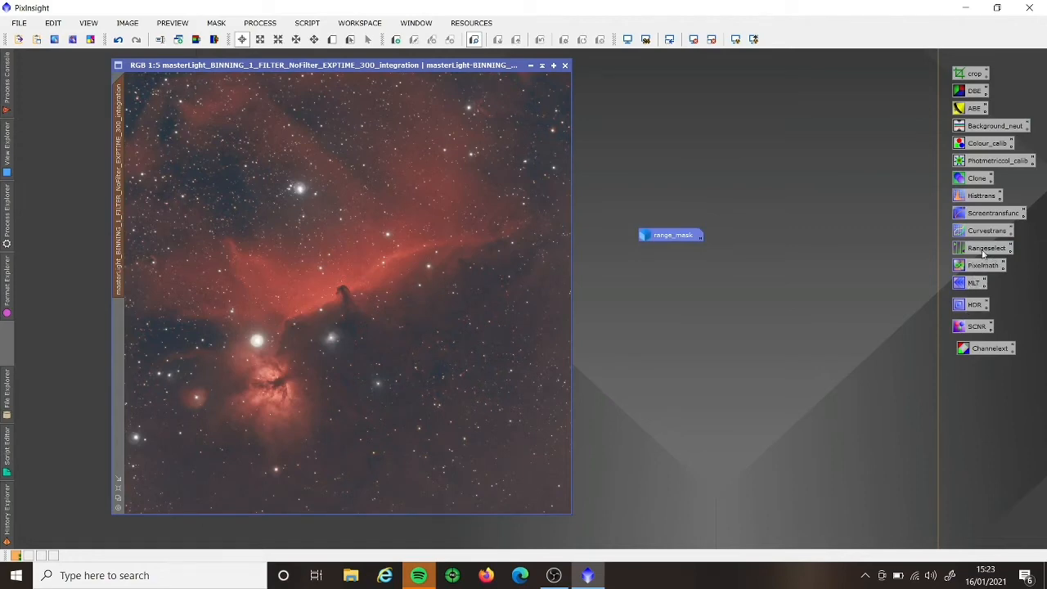
Step: Set up HistogramTransformation with a real-time preview and load the masterLight colour image's histogram
{"action": "double_click", "coordinate": [972, 198]}
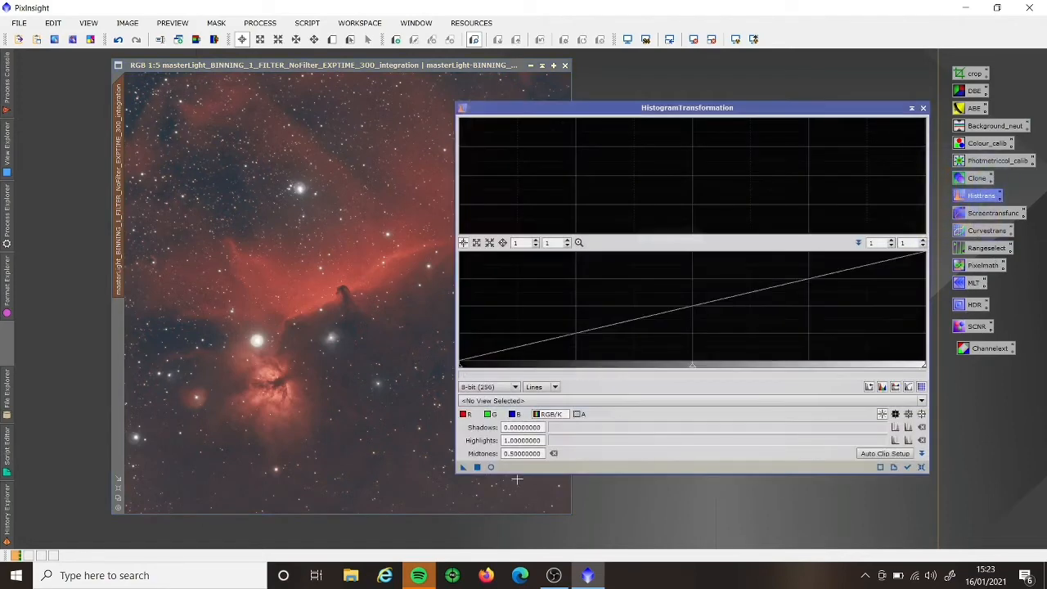
{"action": "left_click", "coordinate": [491, 467]}
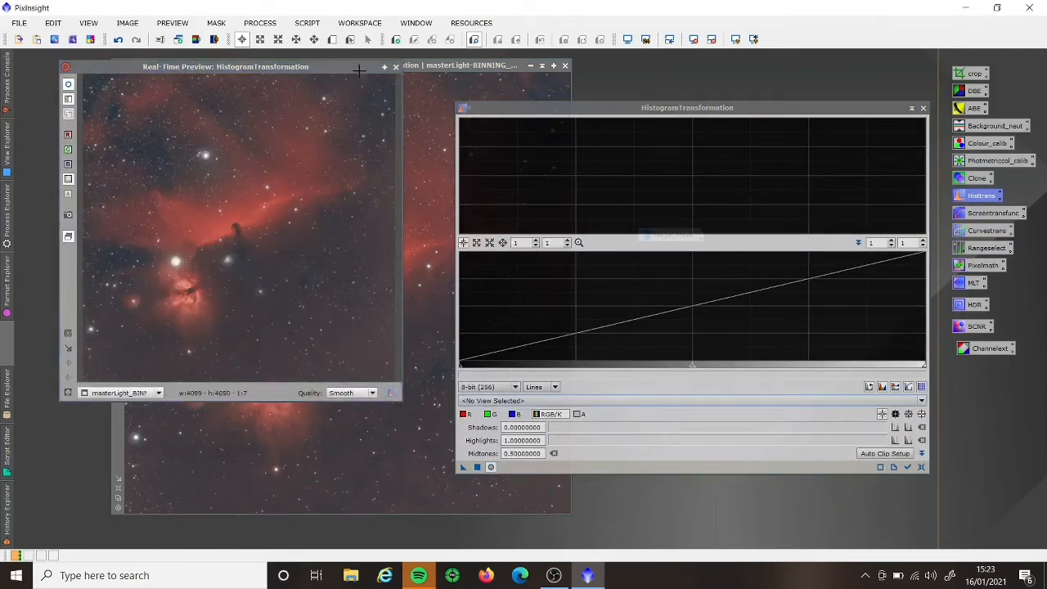
{"action": "left_click_drag", "start_coordinate": [332, 67], "coordinate": [352, 64]}
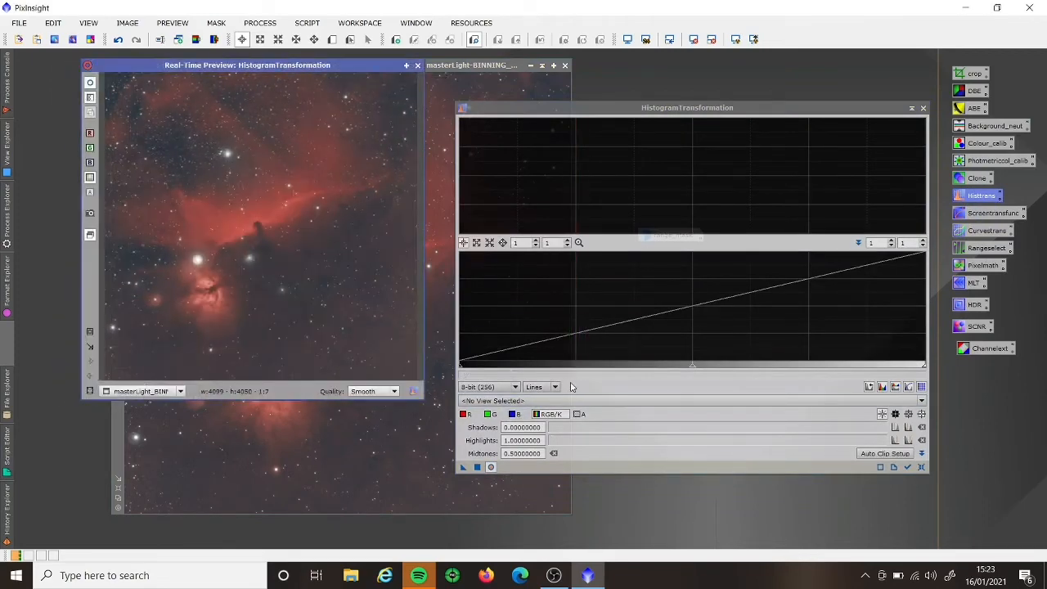
{"action": "left_click", "coordinate": [491, 401]}
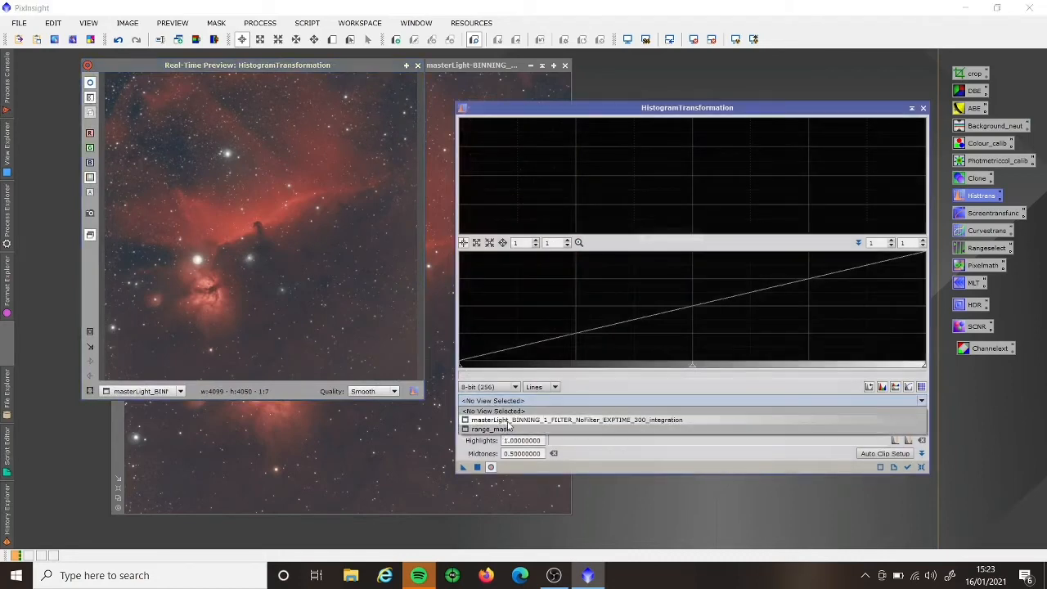
{"action": "left_click", "coordinate": [509, 420]}
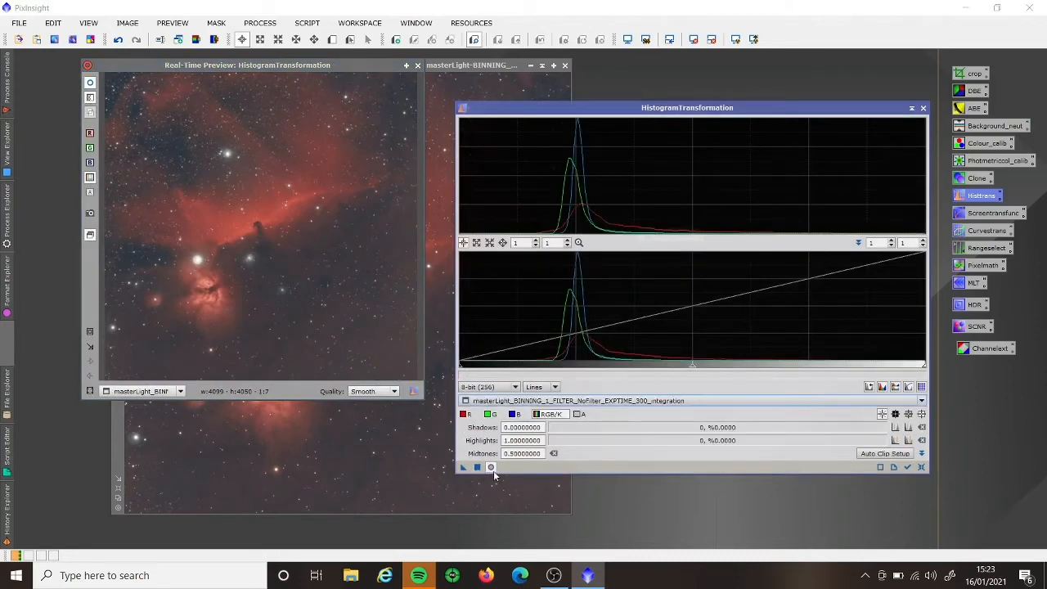
{"action": "left_click", "coordinate": [417, 64]}
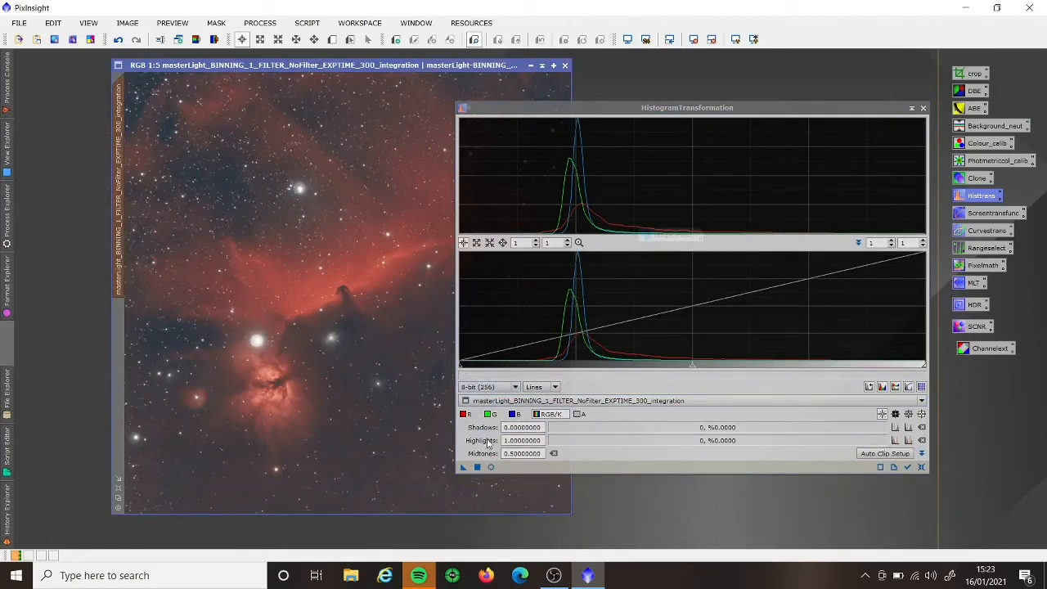
{"action": "left_click", "coordinate": [491, 468]}
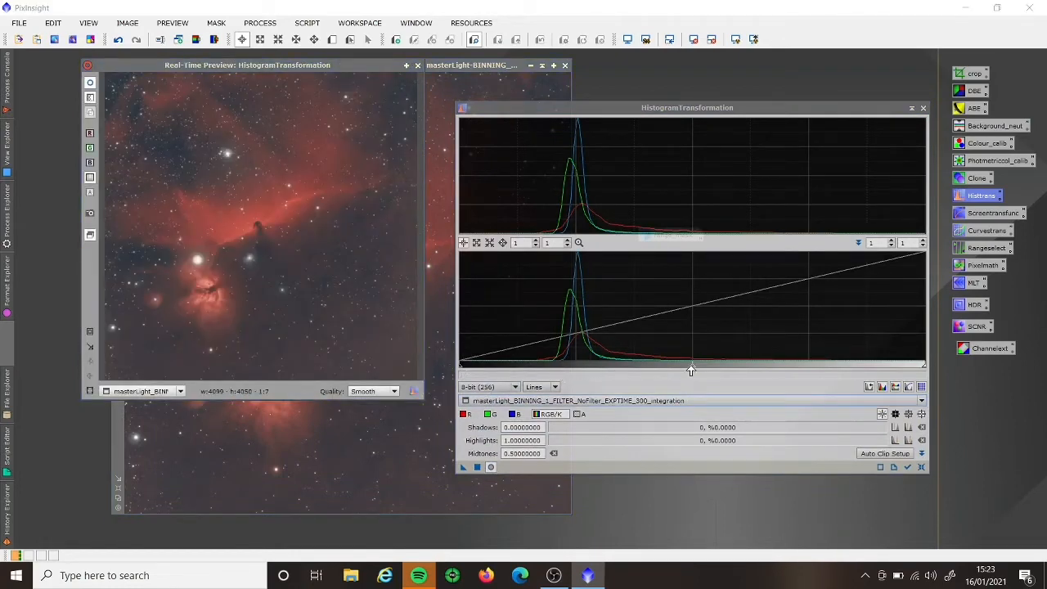
{"action": "left_click_drag", "start_coordinate": [691, 370], "coordinate": [682, 370]}
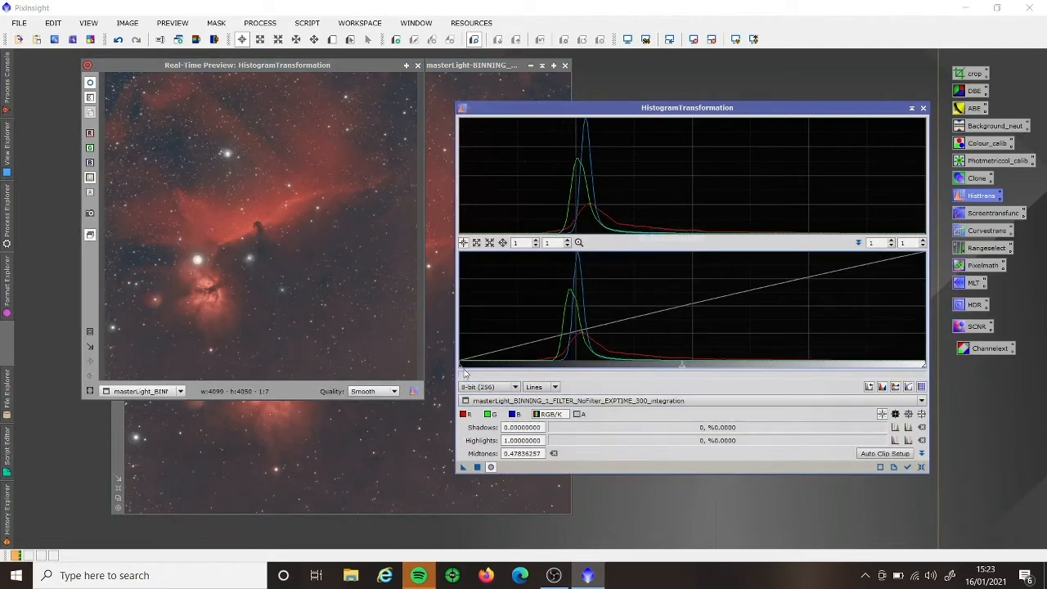
{"action": "mouse_move", "coordinate": [463, 370]}
{"action": "left_mouse_down"}
{"action": "mouse_move", "coordinate": [492, 369]}
{"action": "mouse_move", "coordinate": [463, 371]}
{"action": "mouse_move", "coordinate": [473, 371]}
{"action": "left_mouse_up"}
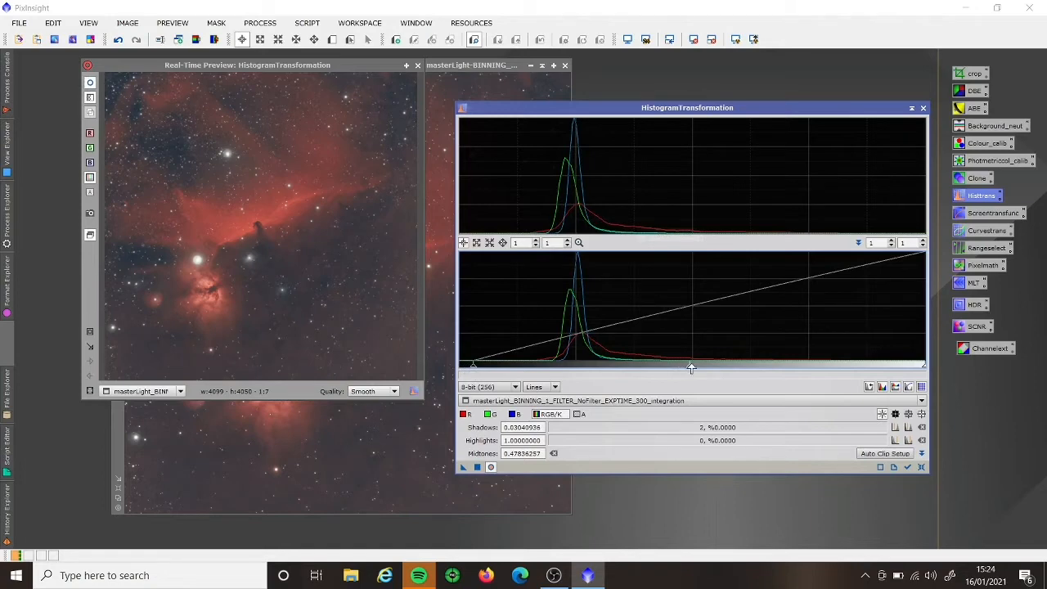
{"action": "mouse_move", "coordinate": [691, 368]}
{"action": "left_mouse_down"}
{"action": "mouse_move", "coordinate": [702, 367]}
{"action": "mouse_move", "coordinate": [666, 373]}
{"action": "mouse_move", "coordinate": [713, 374]}
{"action": "mouse_move", "coordinate": [695, 379]}
{"action": "left_mouse_up"}
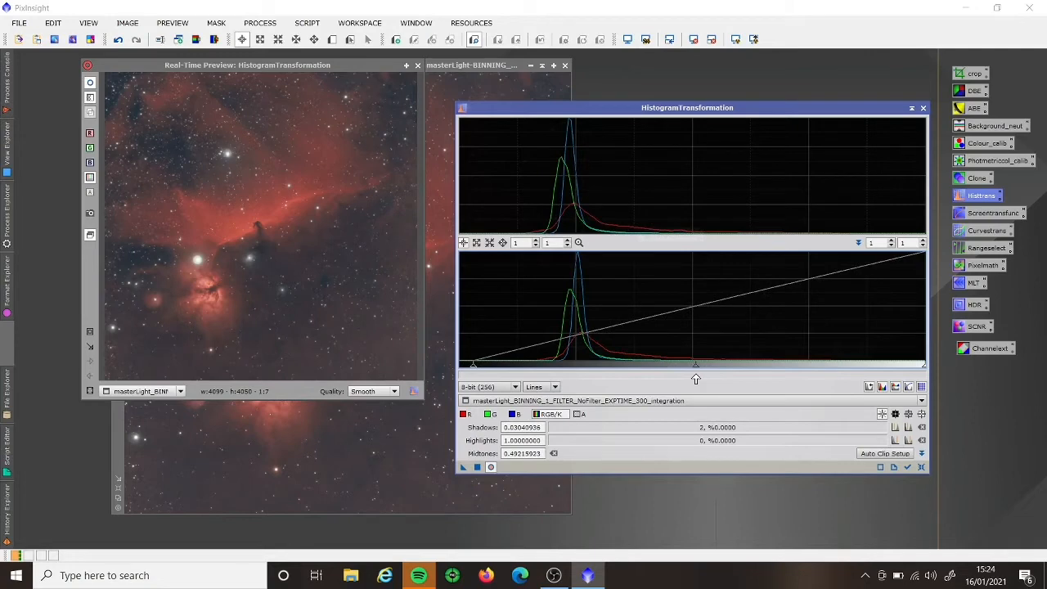
{"action": "left_click", "coordinate": [922, 467]}
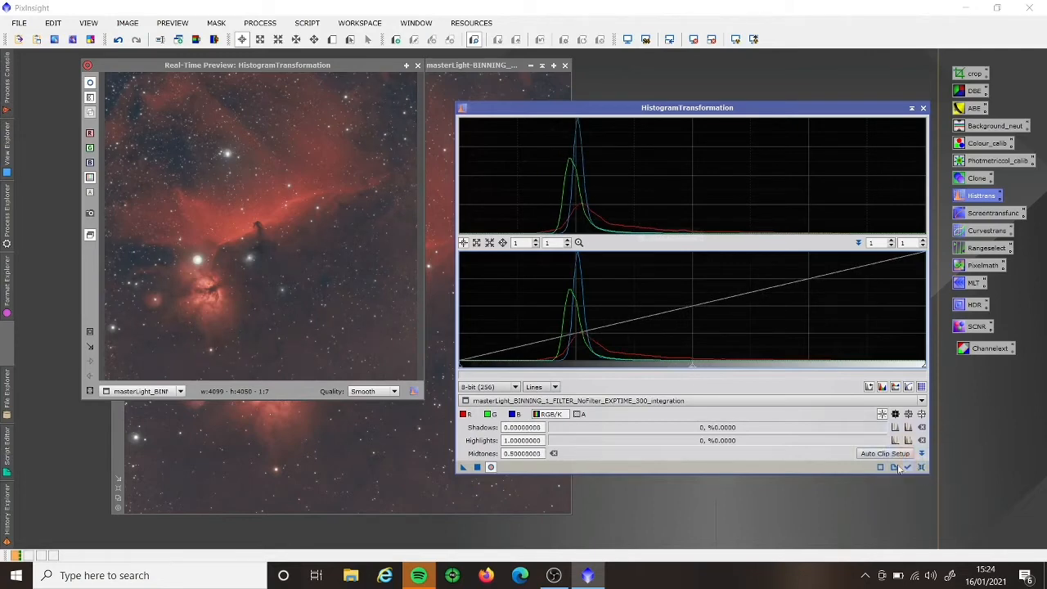
Step: Apply HistogramTransformation to the masked colour image with shadows about 0.050 and midtones about 0.453, and close the process and preview
{"action": "left_click_drag", "start_coordinate": [465, 374], "coordinate": [483, 373]}
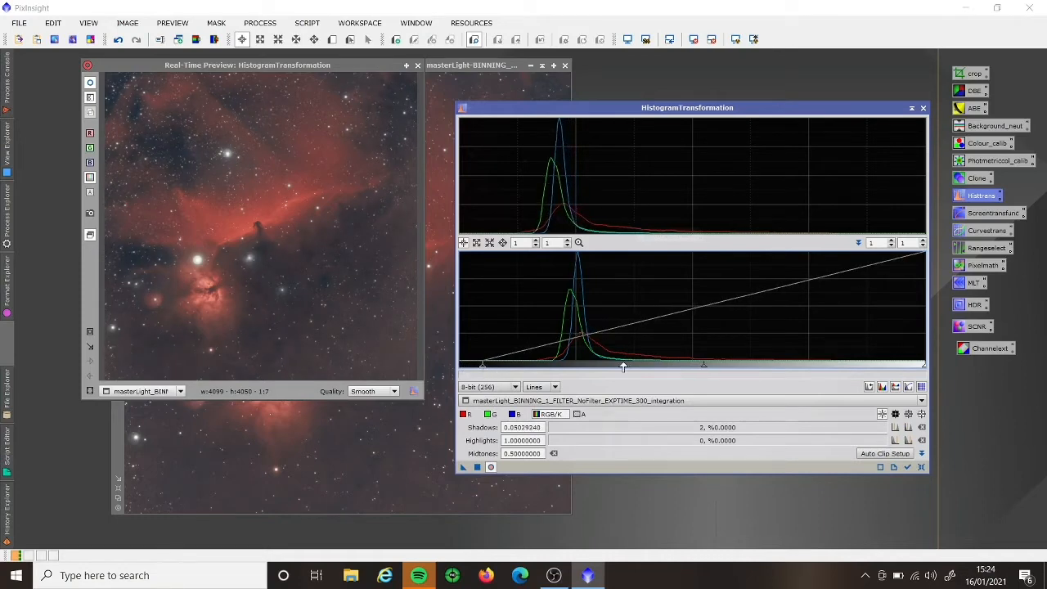
{"action": "left_click_drag", "start_coordinate": [697, 369], "coordinate": [683, 374]}
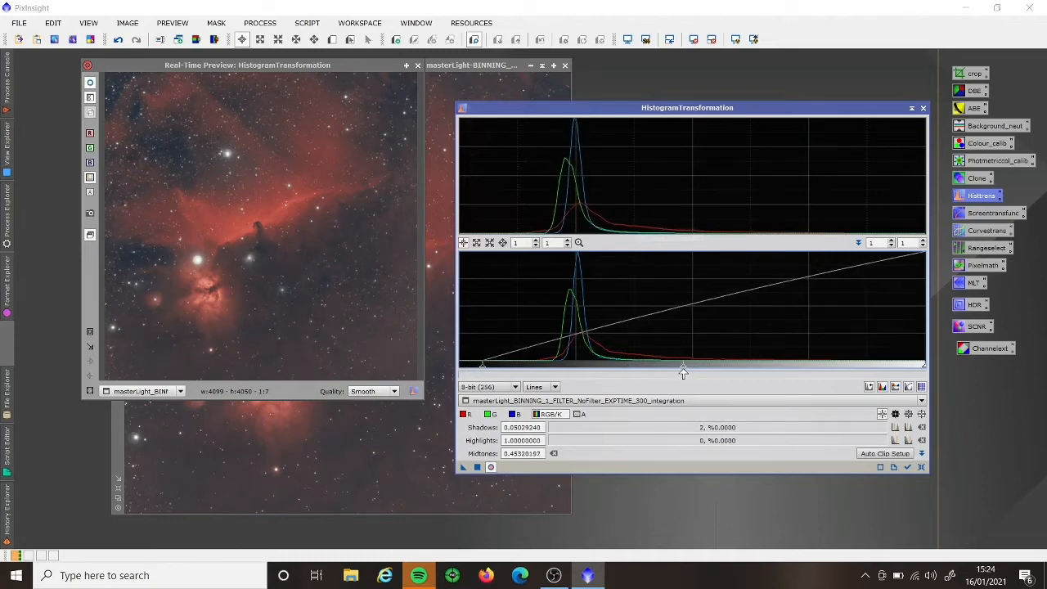
{"action": "left_click", "coordinate": [478, 469]}
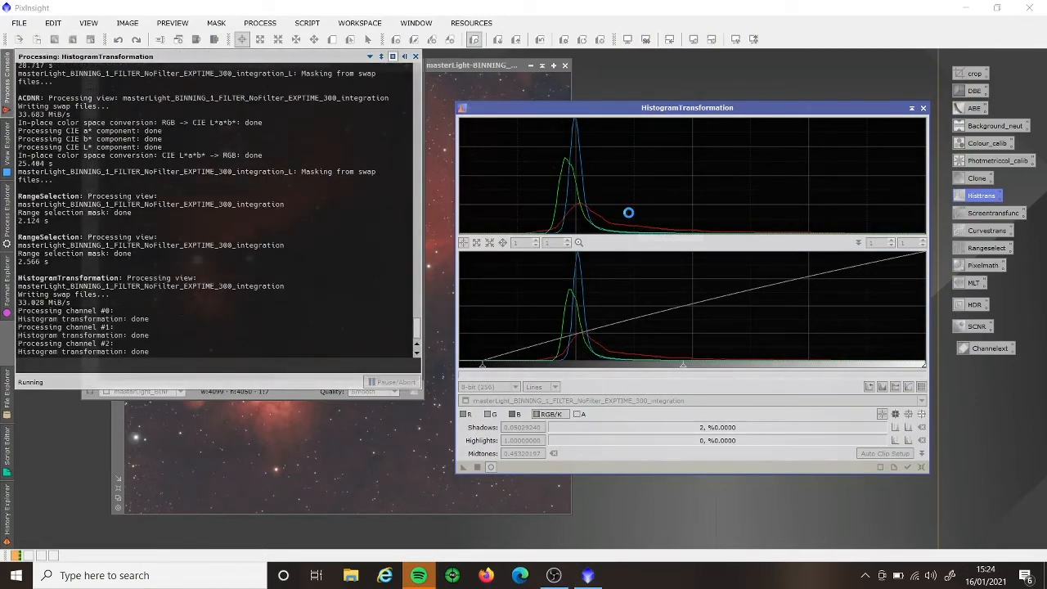
{"action": "left_click", "coordinate": [922, 109]}
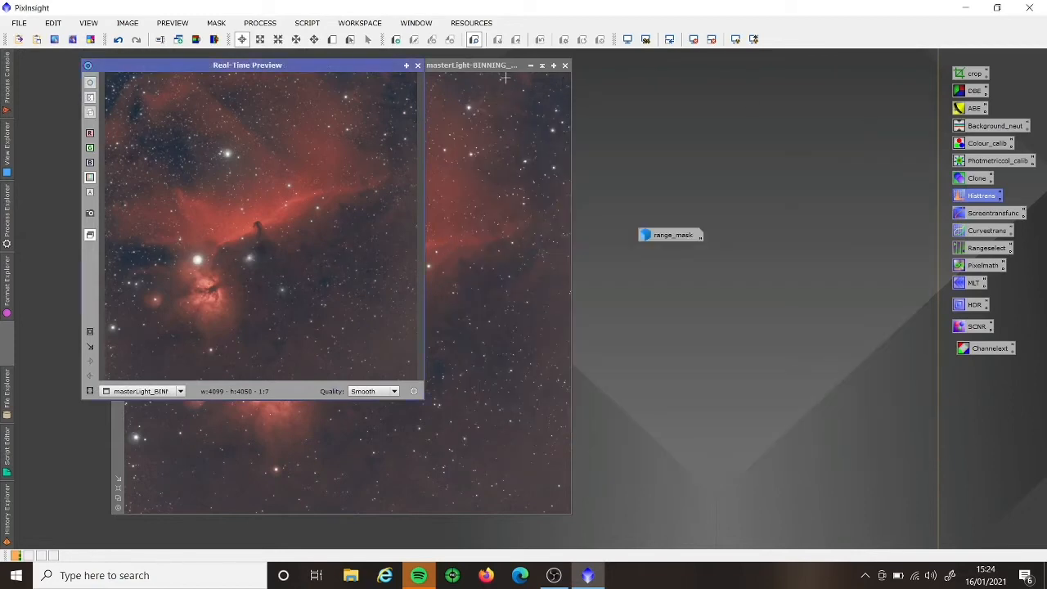
{"action": "left_click", "coordinate": [417, 65]}
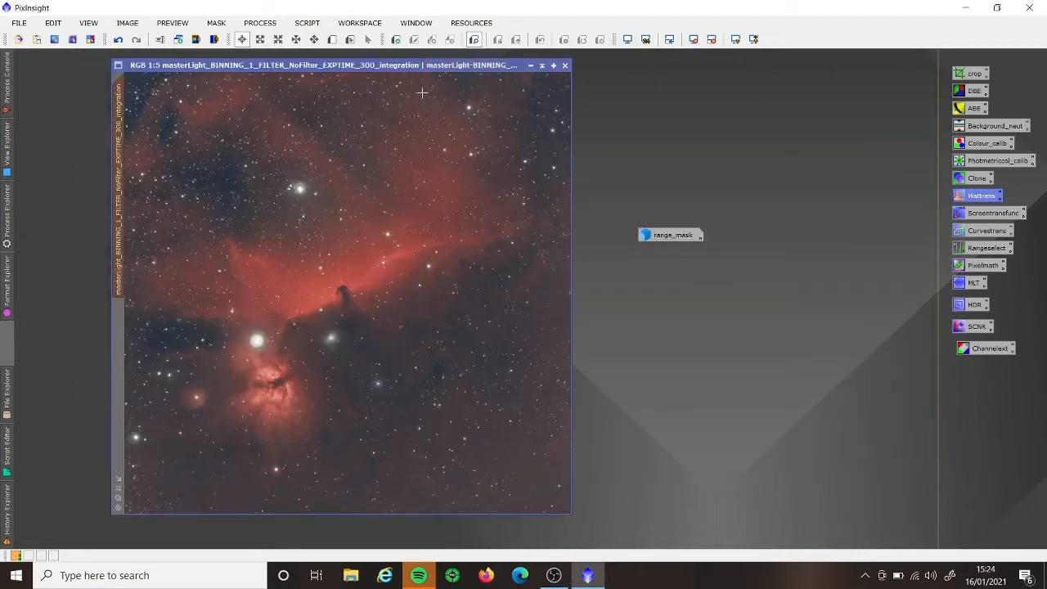
Step: Restore and close the range mask image, confirming that its mask reference on the colour image is broken
{"action": "double_click", "coordinate": [656, 232]}
{"action": "left_click", "coordinate": [630, 167]}
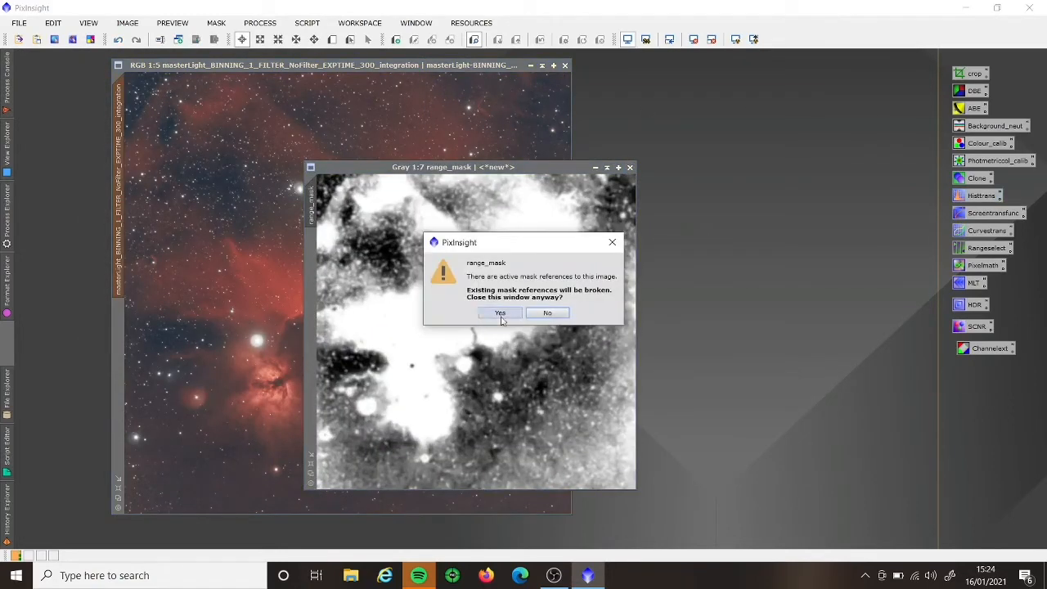
{"action": "left_click", "coordinate": [500, 313]}
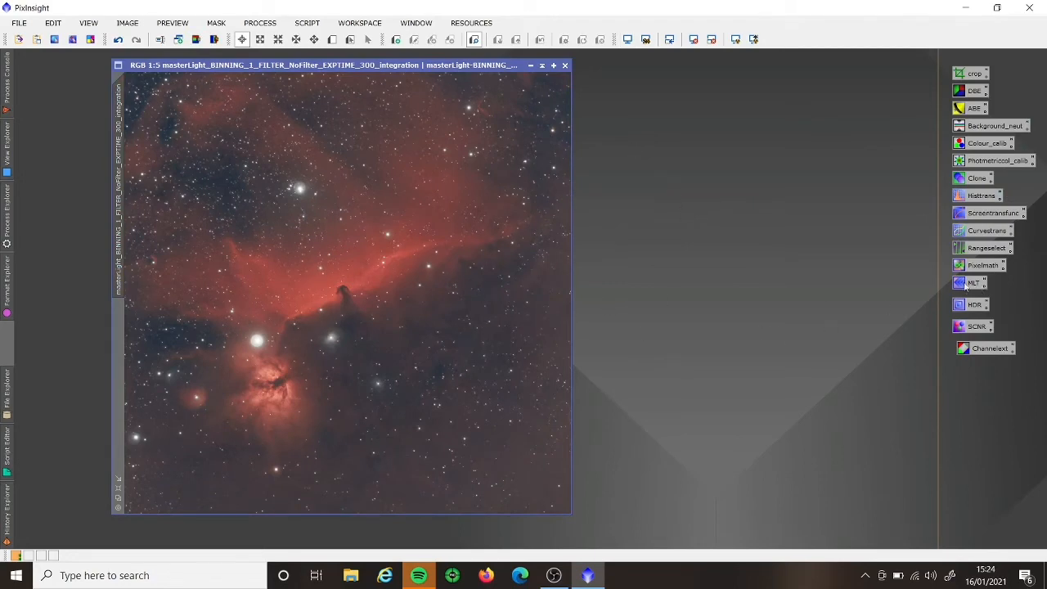
Step: Open CurvesTransformation with a real-time preview of the colour image and move its window clear of the preview
{"action": "double_click", "coordinate": [970, 233]}
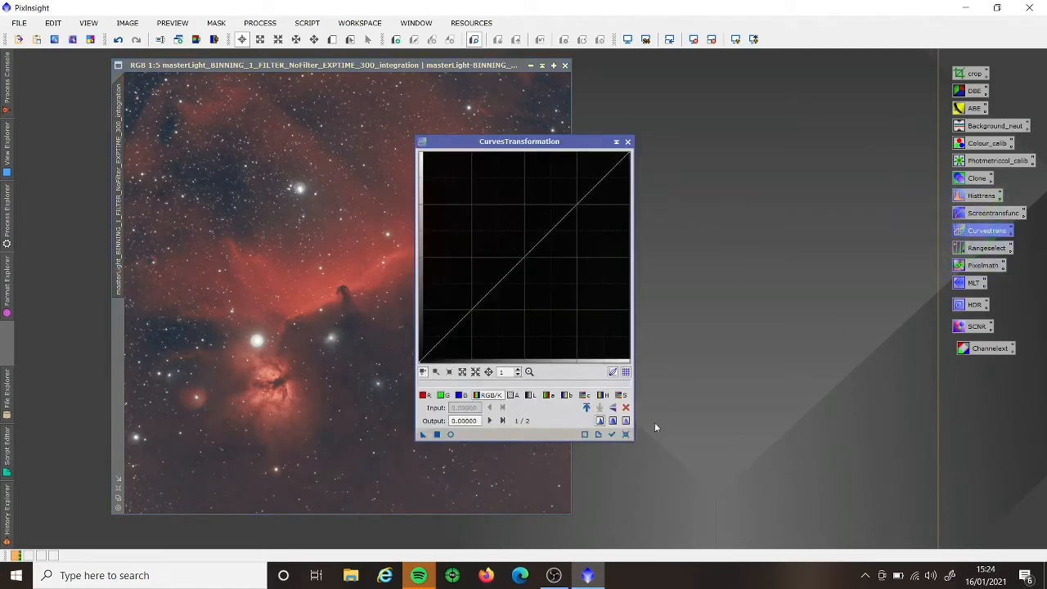
{"action": "left_click", "coordinate": [450, 434]}
{"action": "left_click_drag", "start_coordinate": [508, 141], "coordinate": [633, 109]}
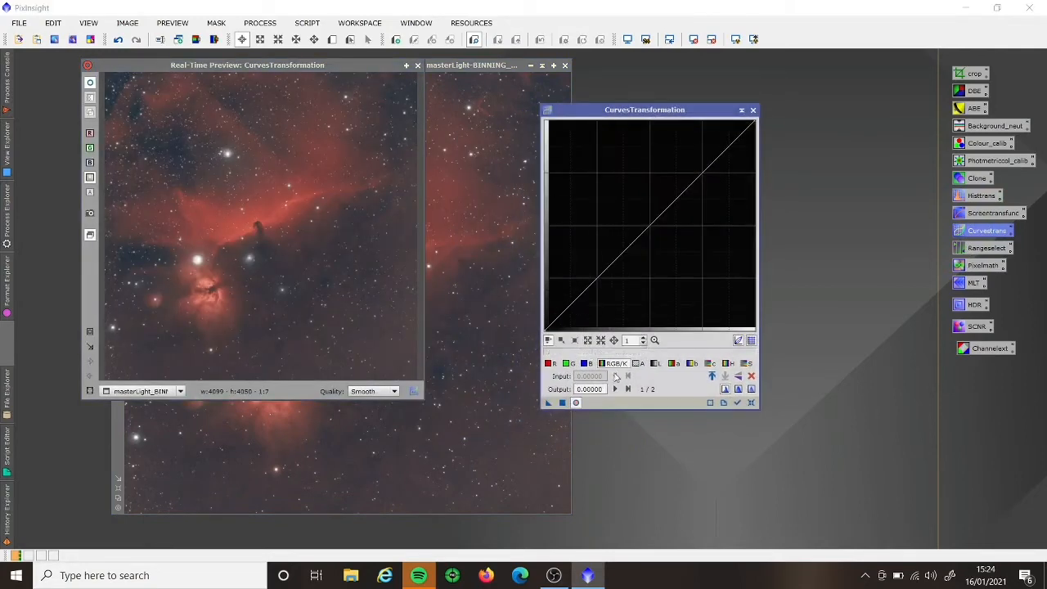
{"action": "left_click", "coordinate": [597, 280]}
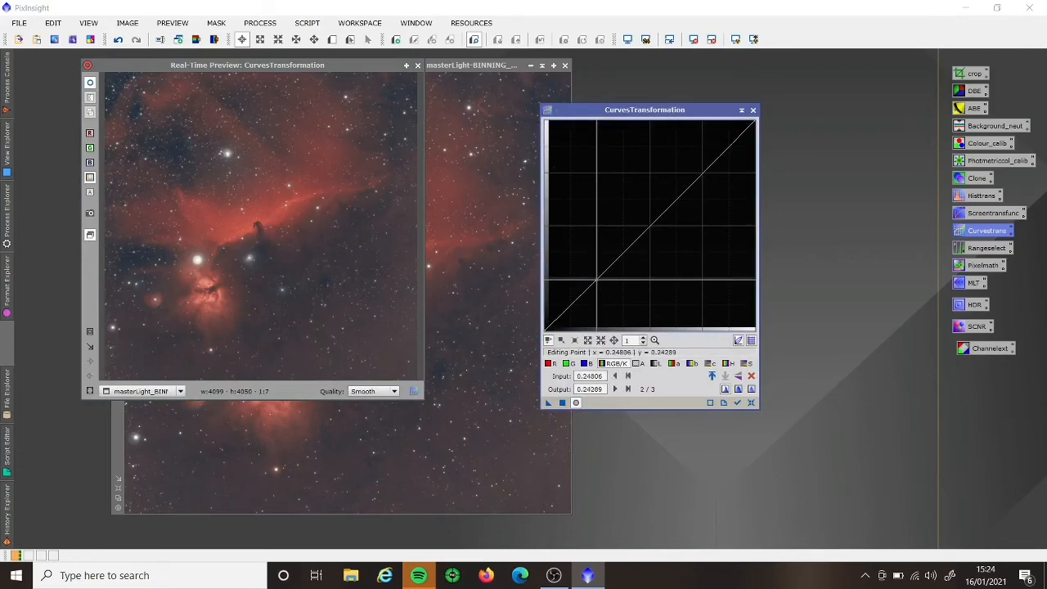
{"action": "left_click_drag", "start_coordinate": [597, 280], "coordinate": [597, 284]}
{"action": "left_click_drag", "start_coordinate": [703, 176], "coordinate": [701, 162]}
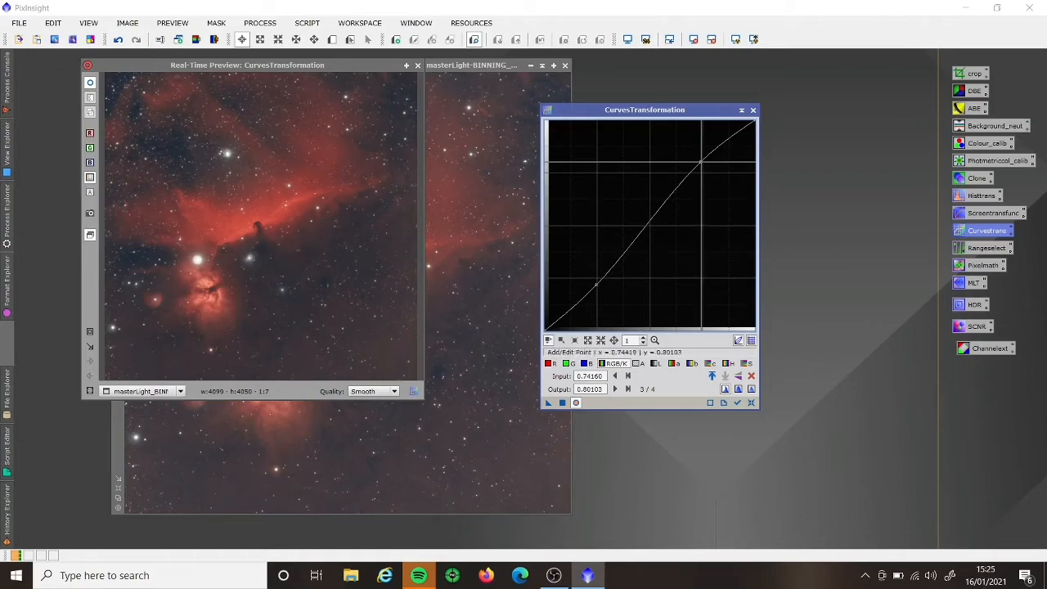
{"action": "left_click", "coordinate": [751, 404]}
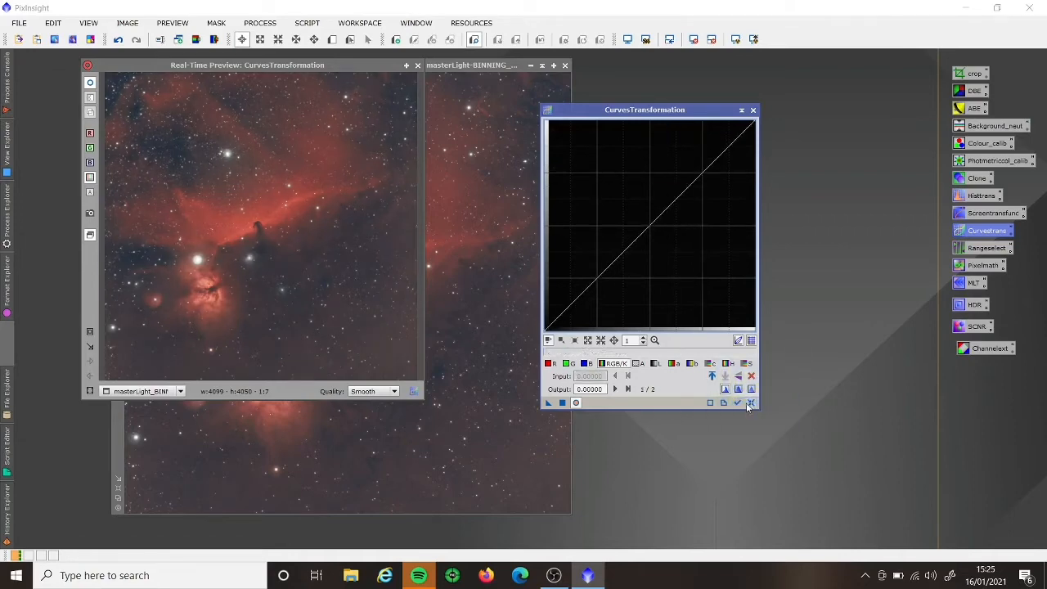
Step: Apply a gentle RGB/K S-curve through about (0.217, 0.199) and (0.749, 0.778) to the colour image, and close CurvesTransformation and the preview
{"action": "left_click_drag", "start_coordinate": [597, 278], "coordinate": [590, 288]}
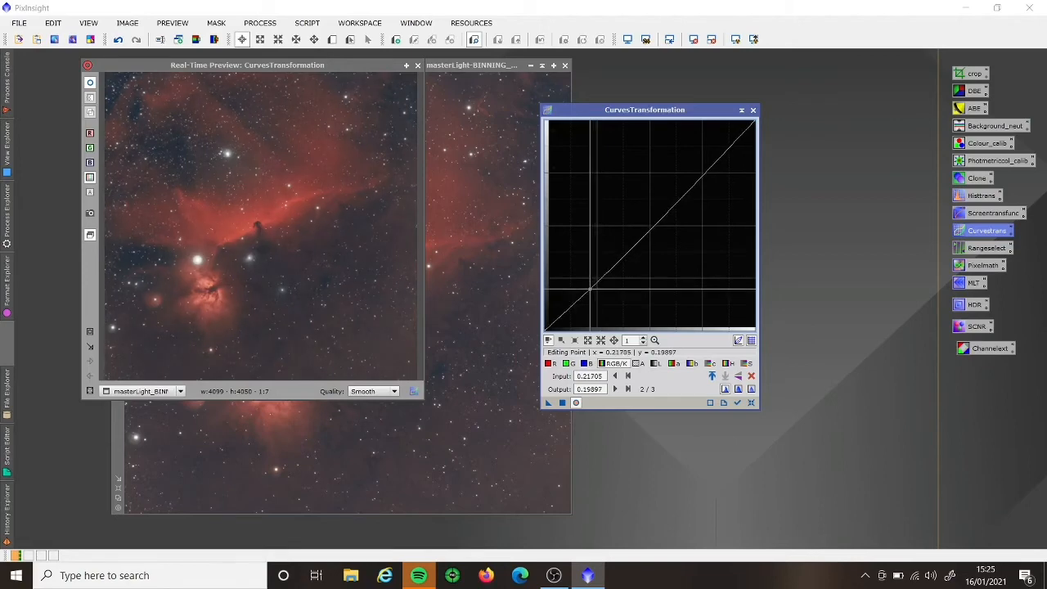
{"action": "left_click", "coordinate": [704, 165]}
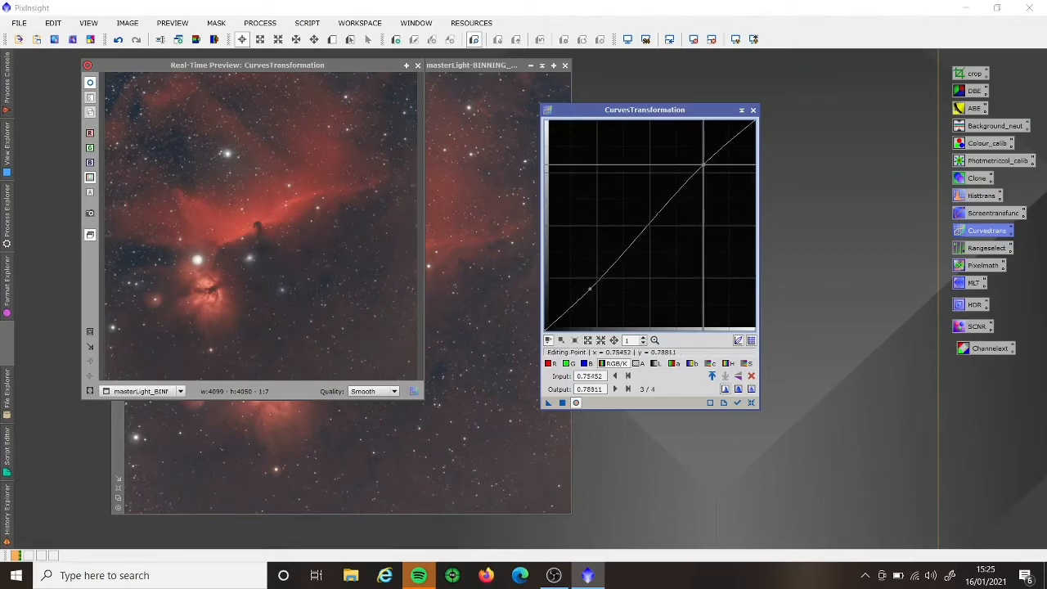
{"action": "left_click_drag", "start_coordinate": [704, 165], "coordinate": [702, 168]}
{"action": "left_click", "coordinate": [562, 403]}
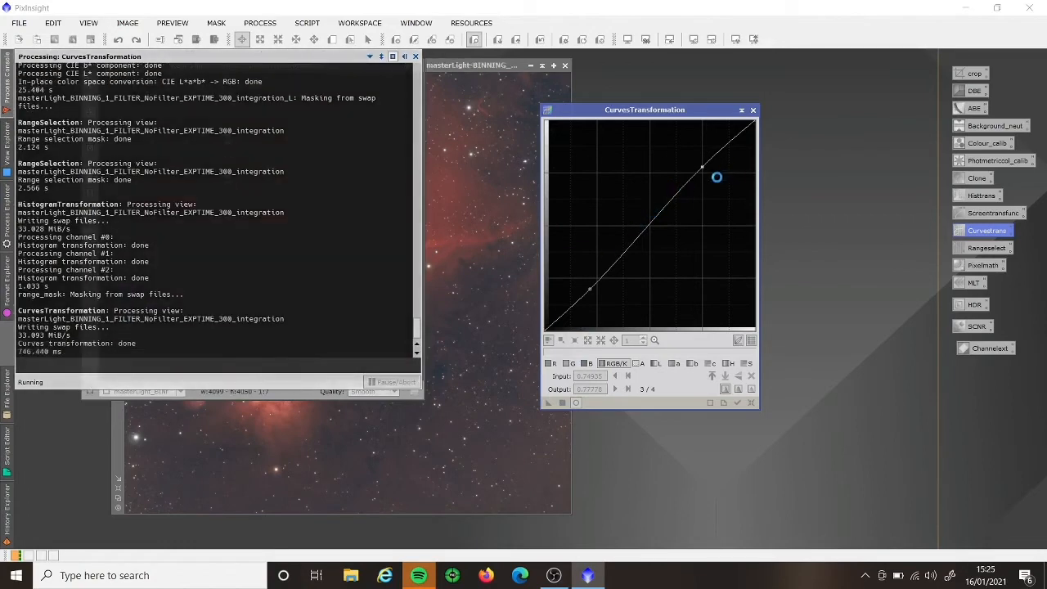
{"action": "left_click", "coordinate": [754, 109]}
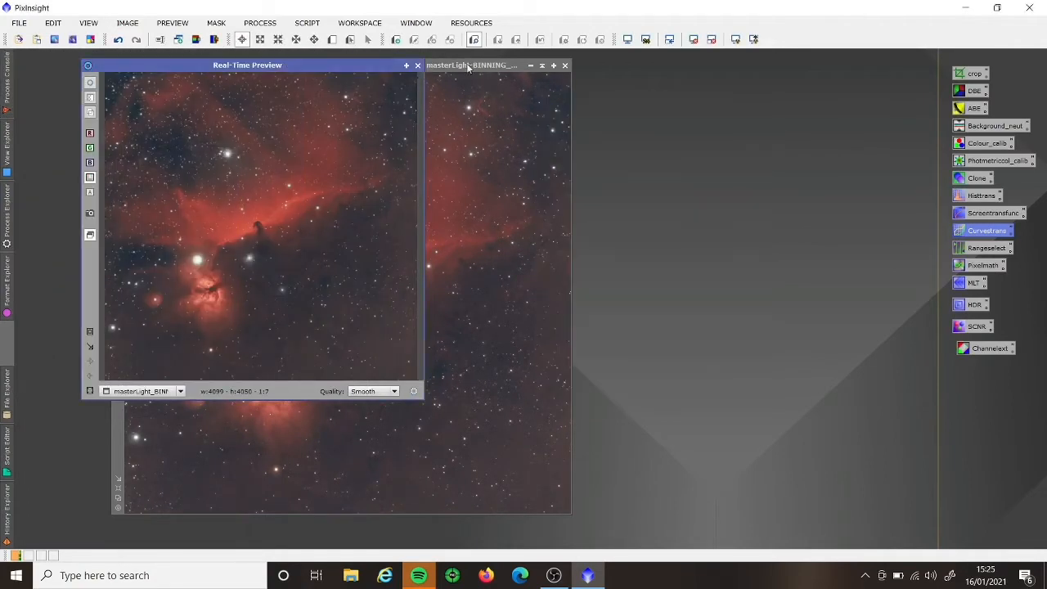
{"action": "left_click", "coordinate": [418, 66]}
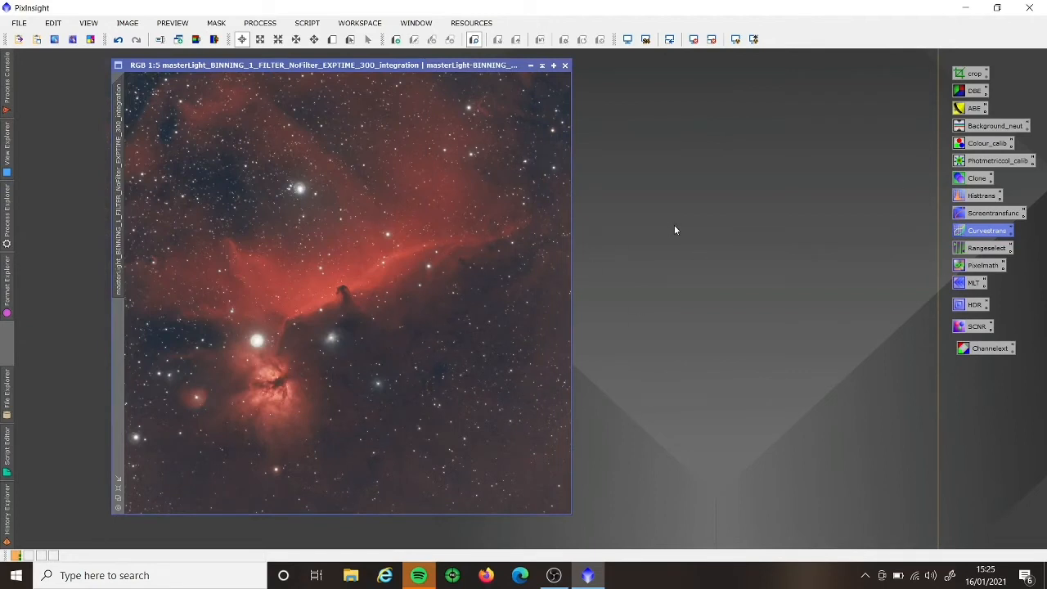
Step: Open MultiscaleLinearTransform, set it to 8 layers, and give layers 5 to 8 a bias of -1.000
{"action": "double_click", "coordinate": [972, 287]}
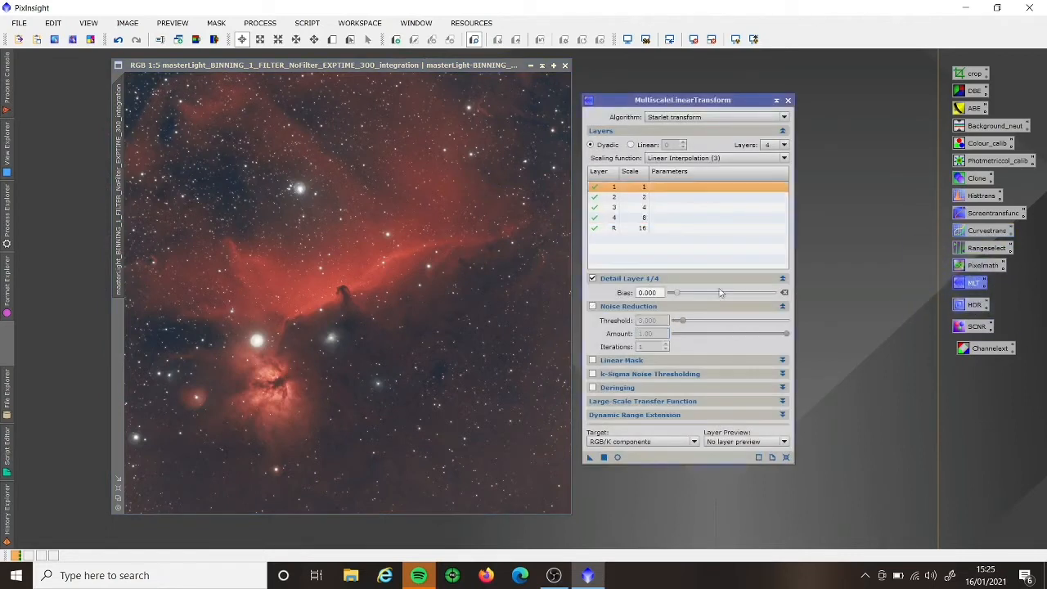
{"action": "left_click", "coordinate": [784, 144]}
{"action": "left_click", "coordinate": [770, 214]}
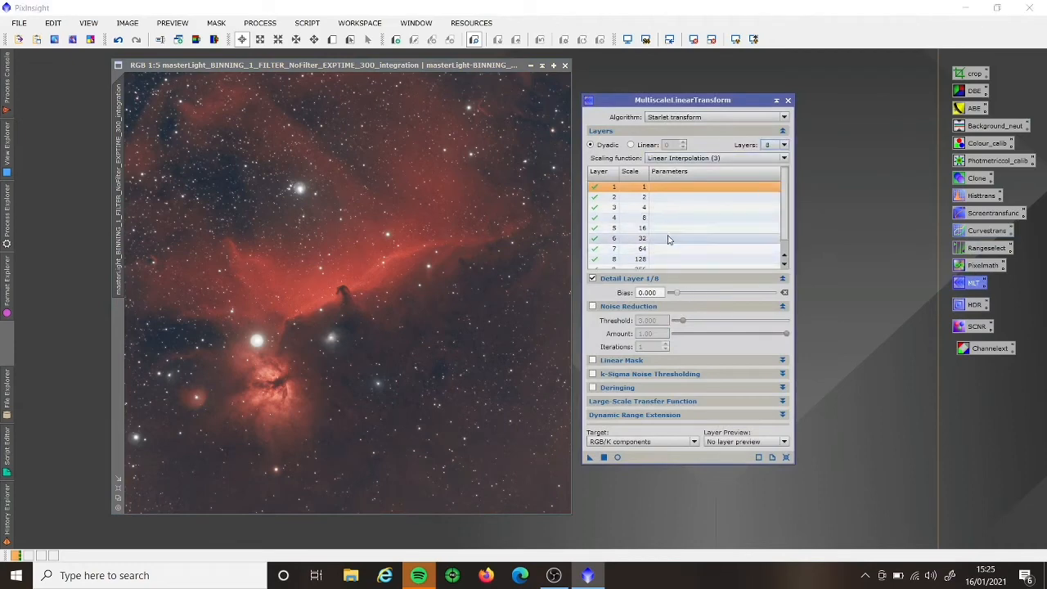
{"action": "left_click", "coordinate": [665, 228]}
{"action": "left_click_drag", "start_coordinate": [674, 297], "coordinate": [670, 297]}
{"action": "left_click", "coordinate": [668, 244]}
{"action": "left_click", "coordinate": [669, 249]}
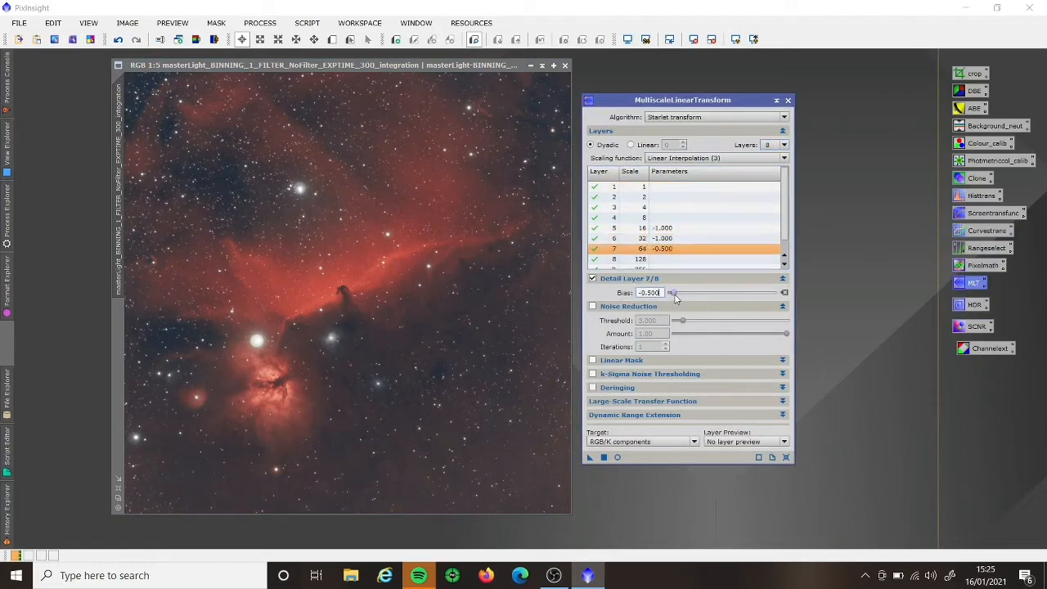
{"action": "key", "text": "Down"}
{"action": "left_click_drag", "start_coordinate": [677, 297], "coordinate": [640, 322]}
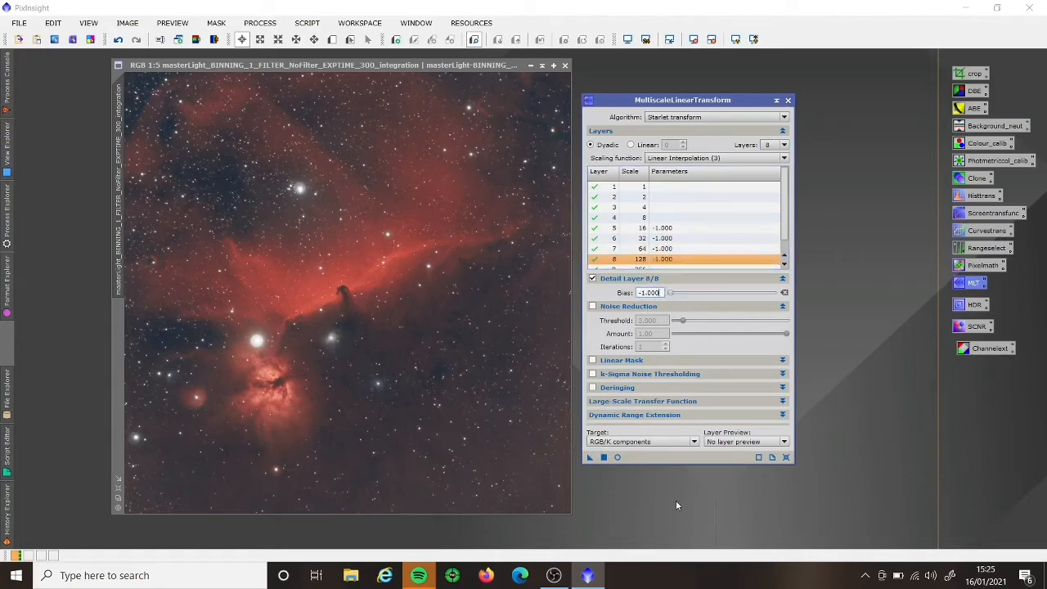
Step: Create a preview covering the Horsehead and the dark area below it, apply MultiscaleLinearTransform to it, and compare before and after
{"action": "left_click", "coordinate": [332, 39]}
{"action": "left_click_drag", "start_coordinate": [320, 233], "coordinate": [544, 447]}
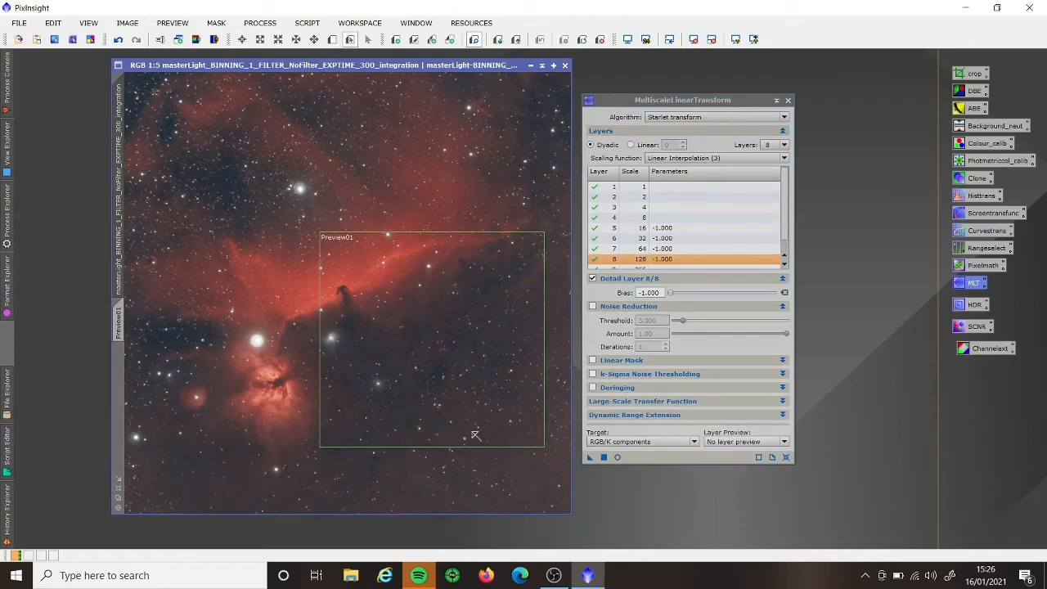
{"action": "left_click", "coordinate": [120, 324]}
{"action": "scroll", "coordinate": [382, 279], "scroll_direction": "down", "scroll_amount": 1}
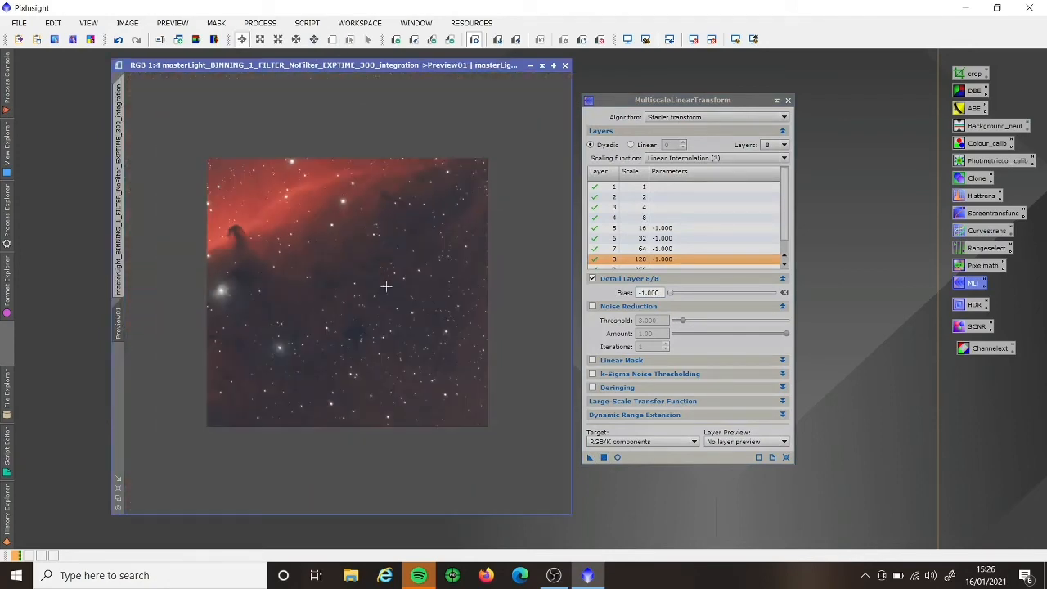
{"action": "left_click", "coordinate": [590, 459]}
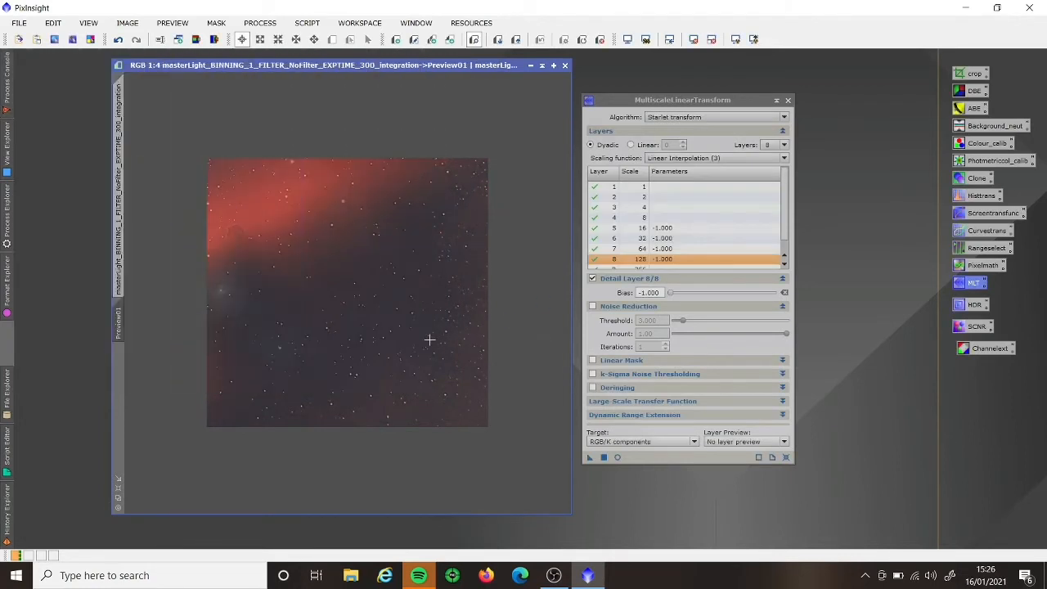
{"action": "key", "text": "ctrl+shift+z"}
{"action": "key", "text": "ctrl+shift+y"}
Step: Reduce MultiscaleLinearTransform to 5 layers and delete the existing preview from the colour image
{"action": "left_click", "coordinate": [784, 145]}
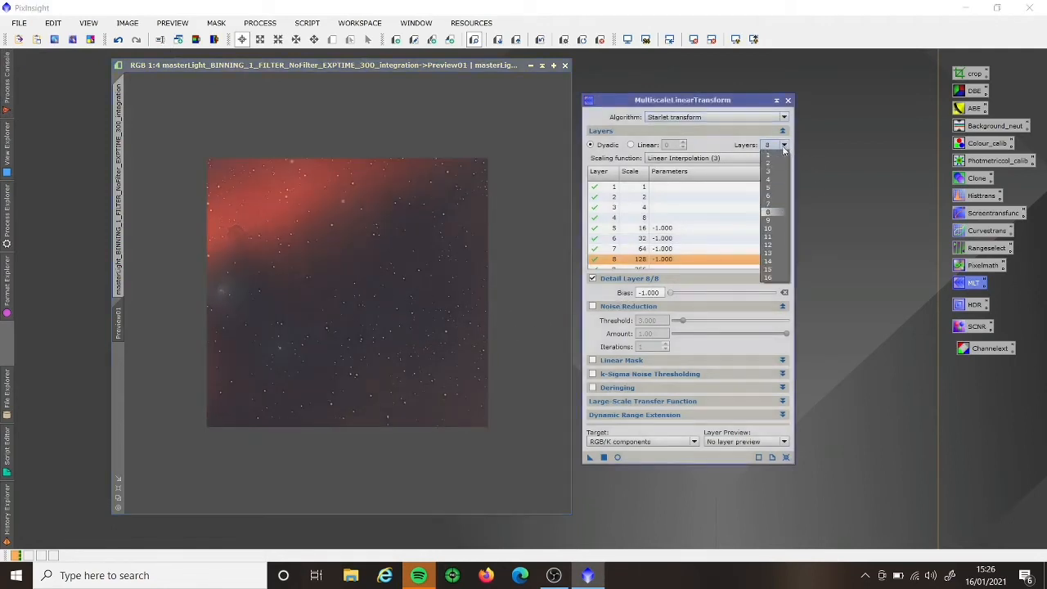
{"action": "left_click", "coordinate": [772, 196]}
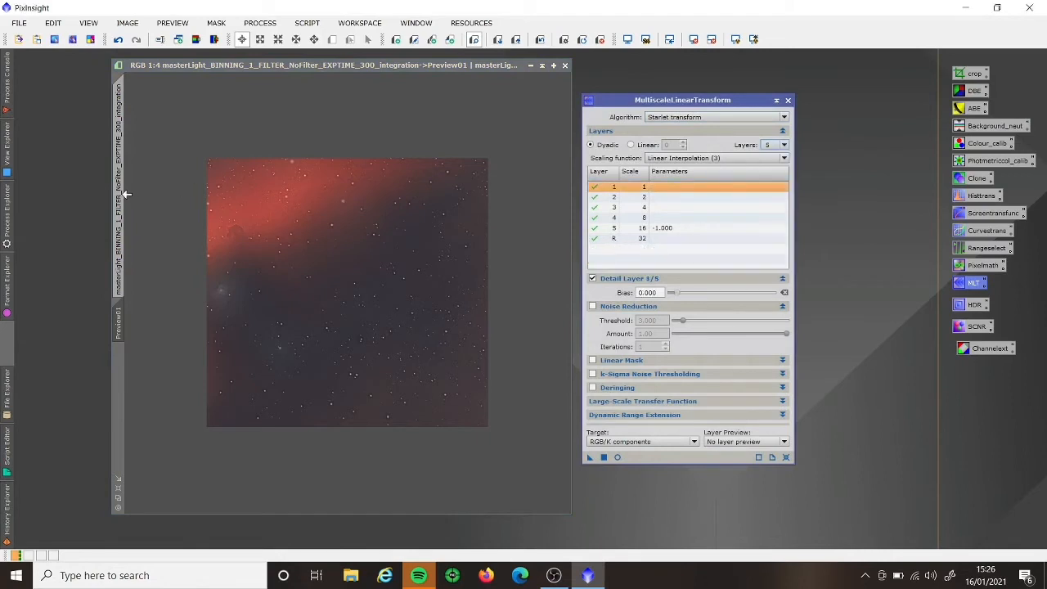
{"action": "left_click", "coordinate": [123, 195]}
{"action": "right_click", "coordinate": [121, 326]}
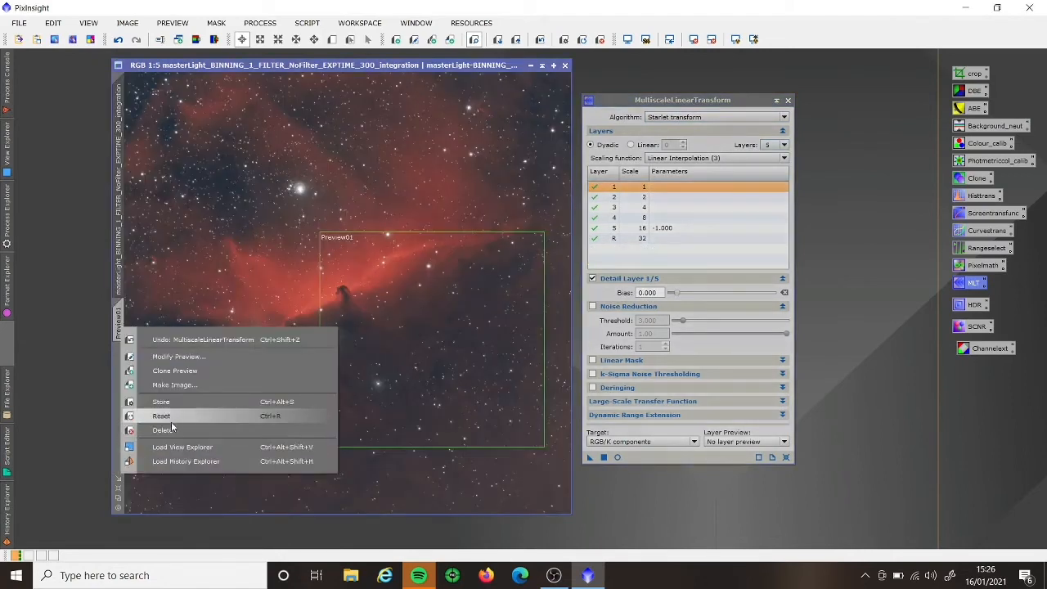
{"action": "left_click", "coordinate": [168, 430]}
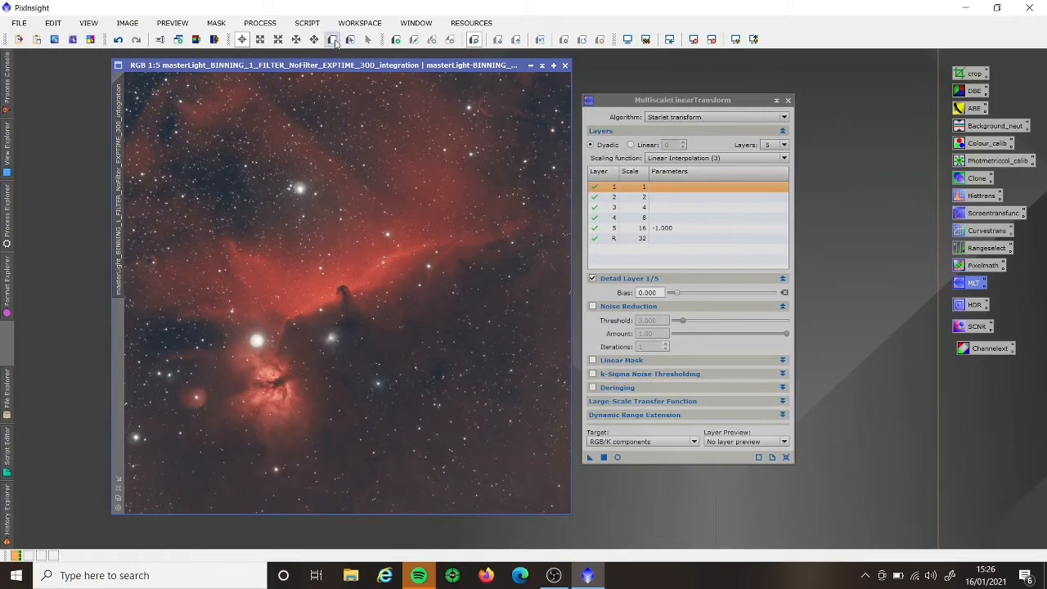
Step: Create a smaller preview around the Horsehead, apply the 5-layer MultiscaleLinearTransform to it, and inspect the detail at several magnifications
{"action": "left_click", "coordinate": [332, 39]}
{"action": "left_click_drag", "start_coordinate": [308, 232], "coordinate": [461, 405]}
{"action": "left_click", "coordinate": [119, 321]}
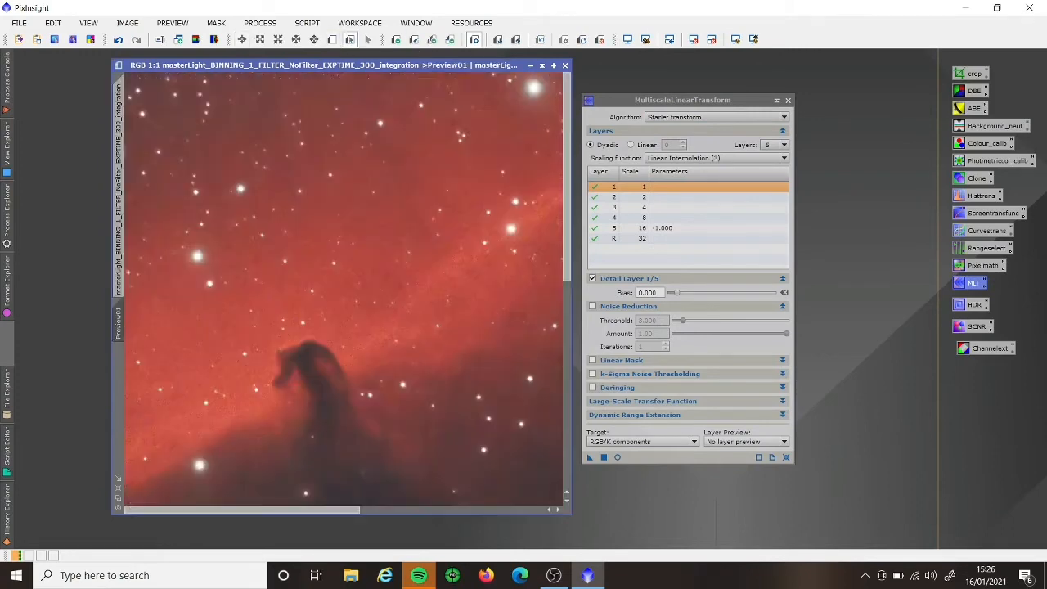
{"action": "left_click_drag", "start_coordinate": [590, 458], "coordinate": [465, 395]}
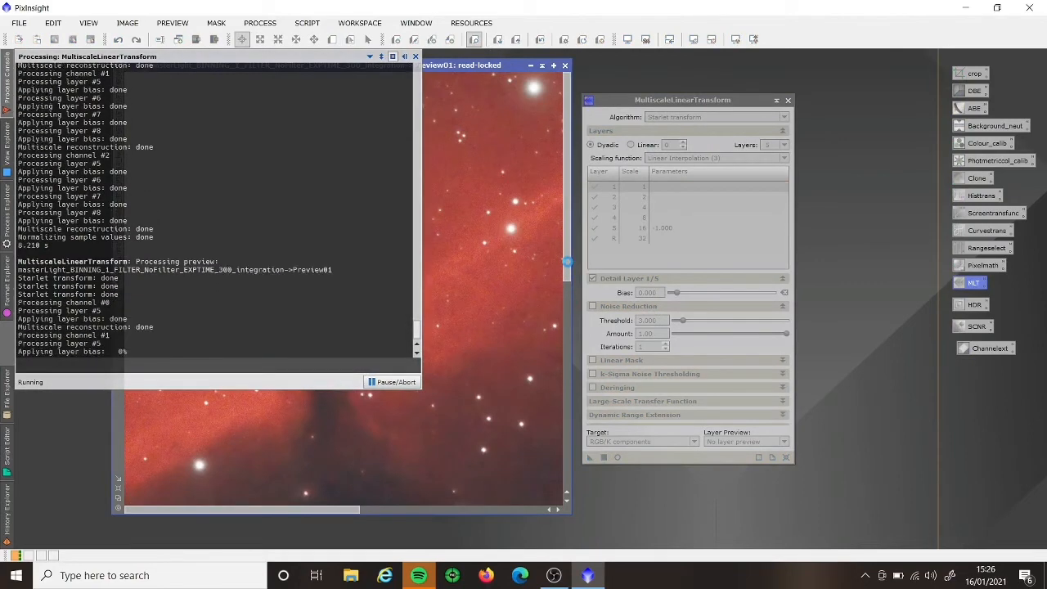
{"action": "scroll", "coordinate": [376, 314], "scroll_direction": "up", "scroll_amount": 1}
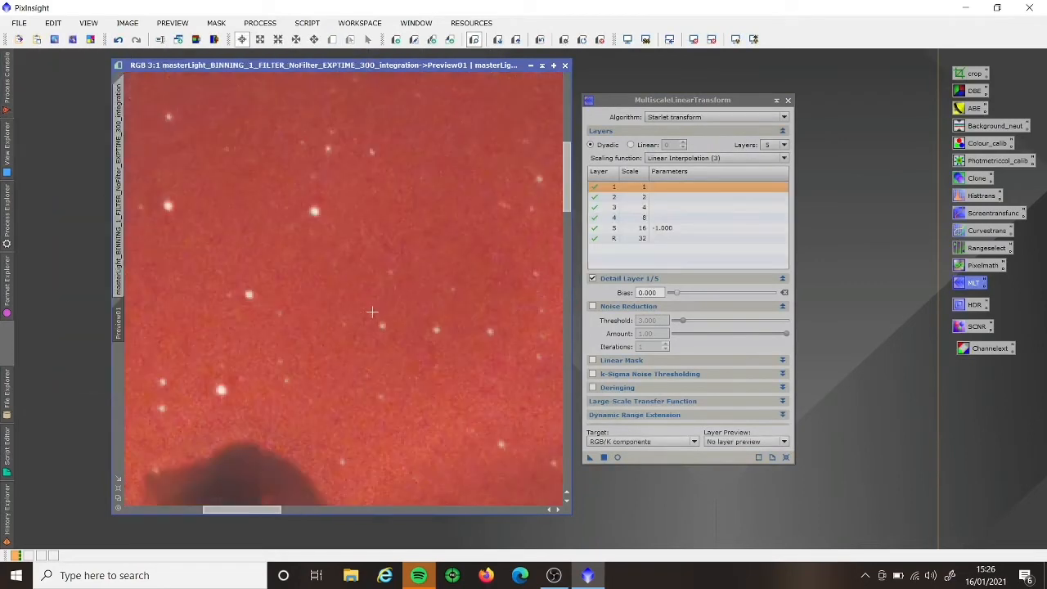
{"action": "scroll", "coordinate": [375, 314], "scroll_direction": "down", "scroll_amount": 4}
{"action": "scroll", "coordinate": [375, 314], "scroll_direction": "up", "scroll_amount": 3}
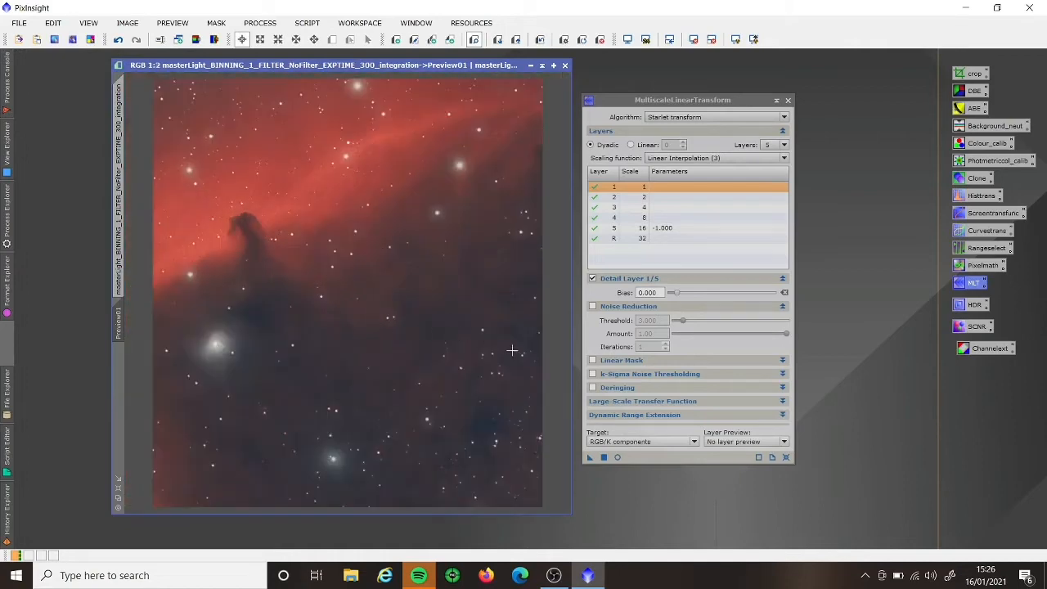
{"action": "scroll", "coordinate": [448, 360], "scroll_direction": "down", "scroll_amount": 1}
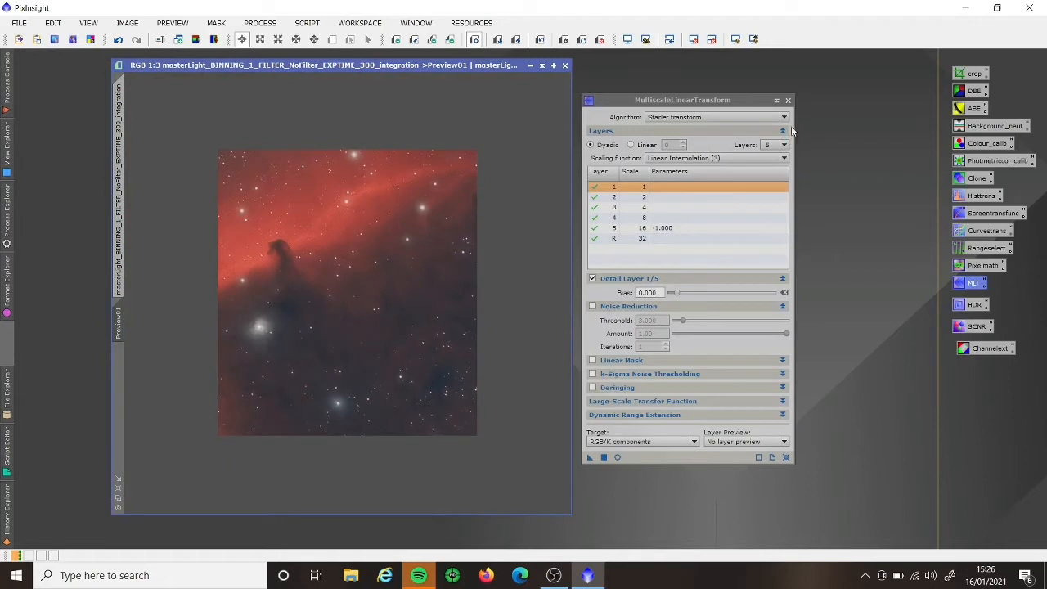
Step: Close MultiscaleLinearTransform and delete the Horsehead preview without applying the process to the full image
{"action": "left_click", "coordinate": [788, 99]}
{"action": "right_click", "coordinate": [118, 188]}
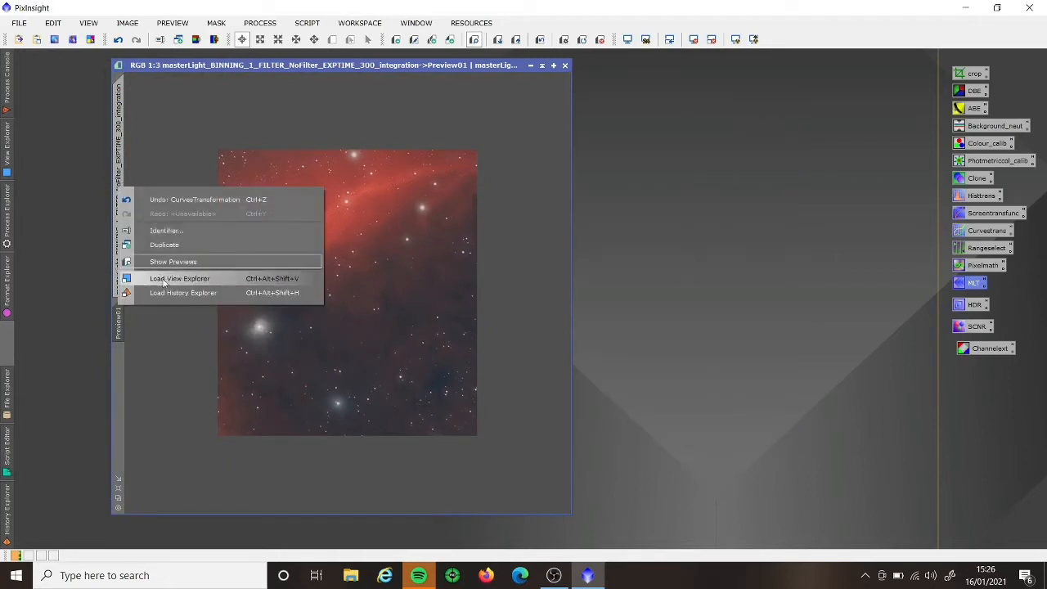
{"action": "left_click", "coordinate": [120, 315]}
{"action": "right_click", "coordinate": [118, 317]}
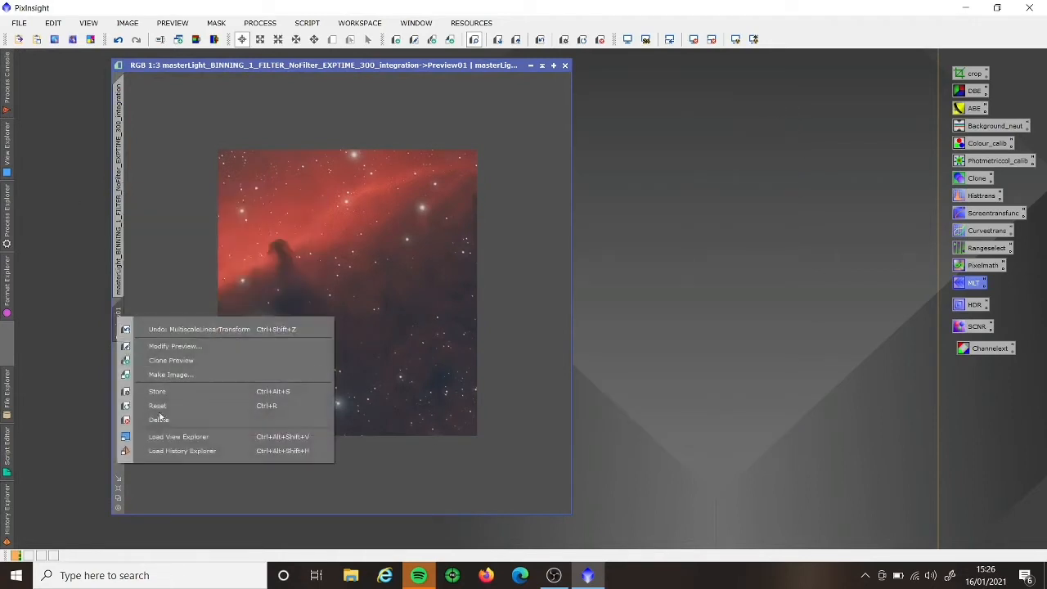
{"action": "left_click", "coordinate": [159, 420]}
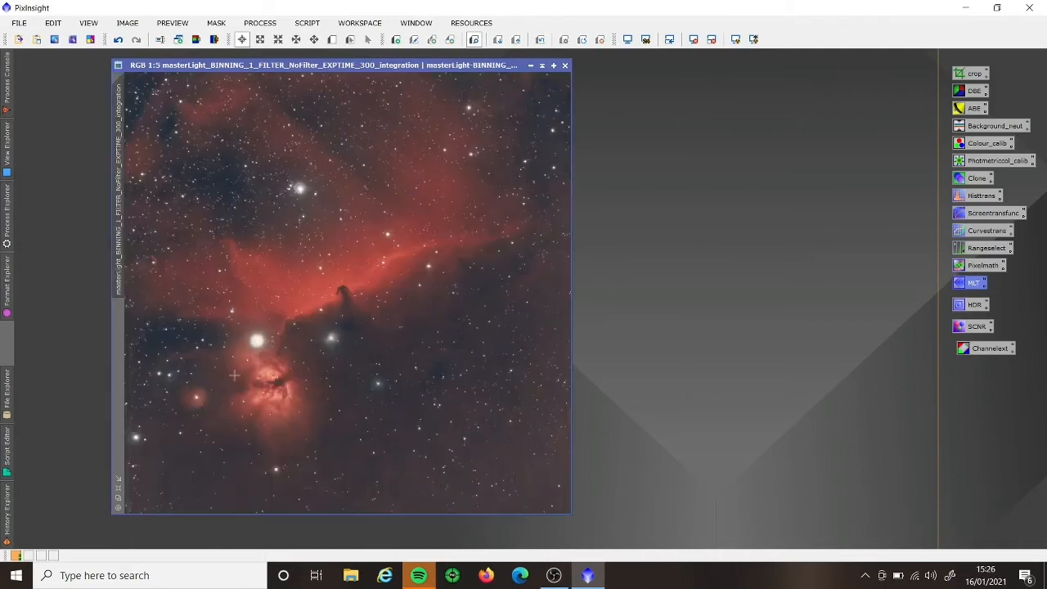
Step: Open HDRMultiscaleTransform and test it with 6 layers on a new preview covering the Horsehead and the dark area below
{"action": "double_click", "coordinate": [967, 307]}
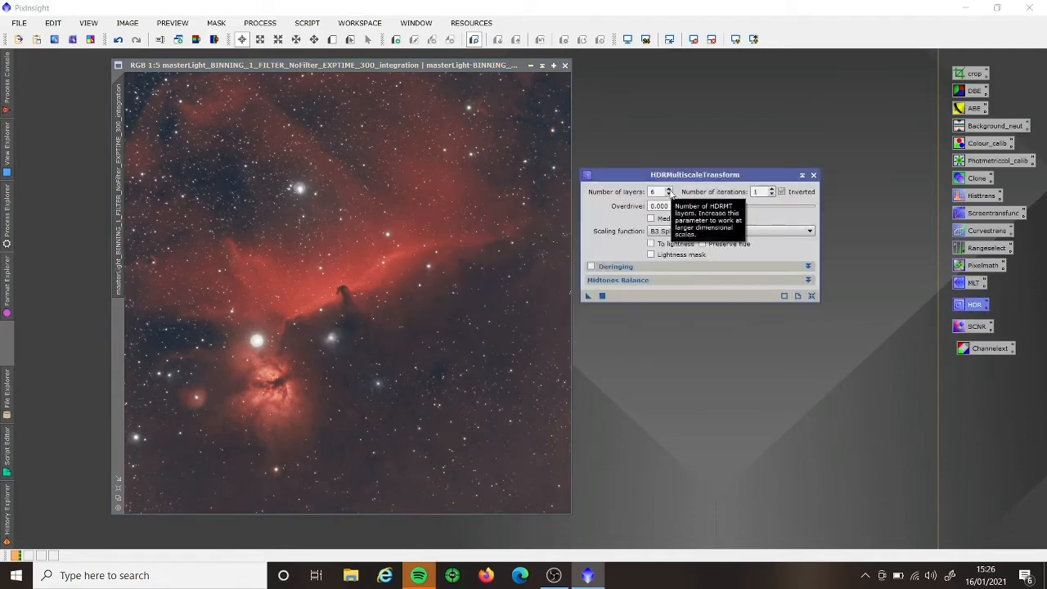
{"action": "left_click", "coordinate": [670, 193]}
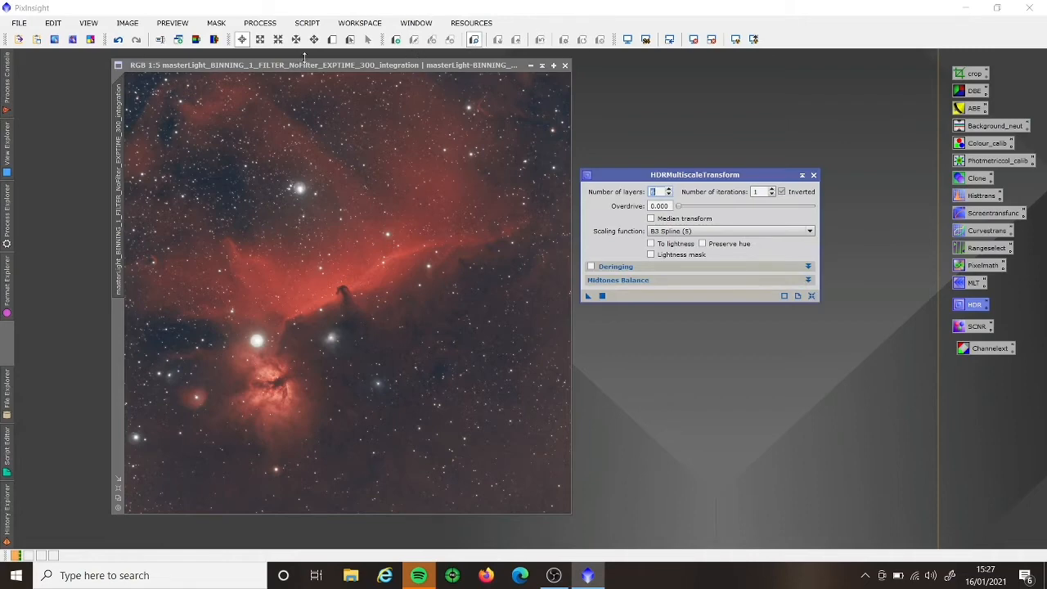
{"action": "left_click", "coordinate": [350, 39]}
{"action": "left_click_drag", "start_coordinate": [313, 246], "coordinate": [475, 451]}
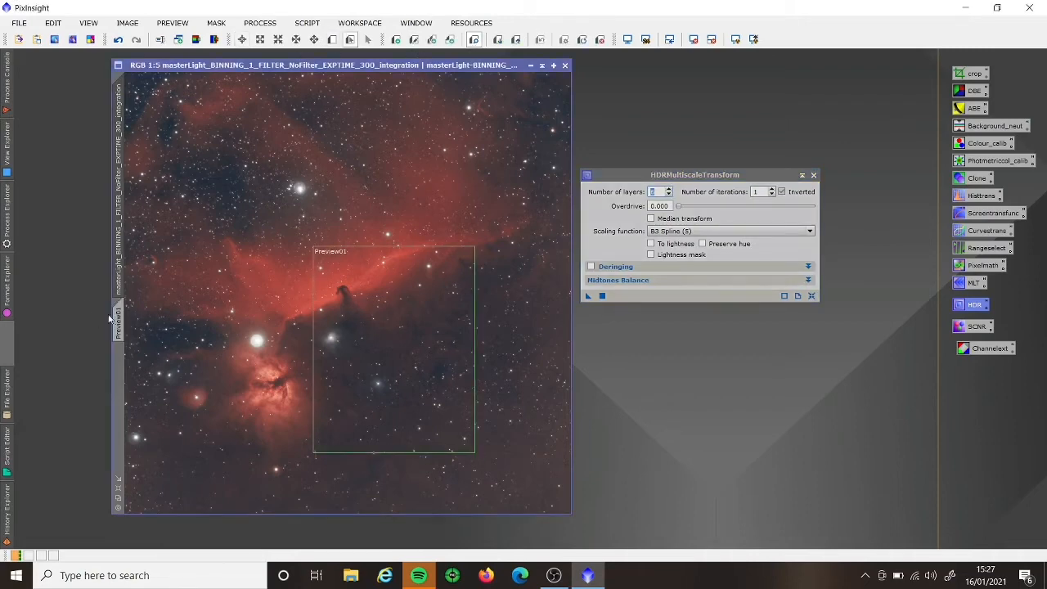
{"action": "left_click", "coordinate": [120, 323]}
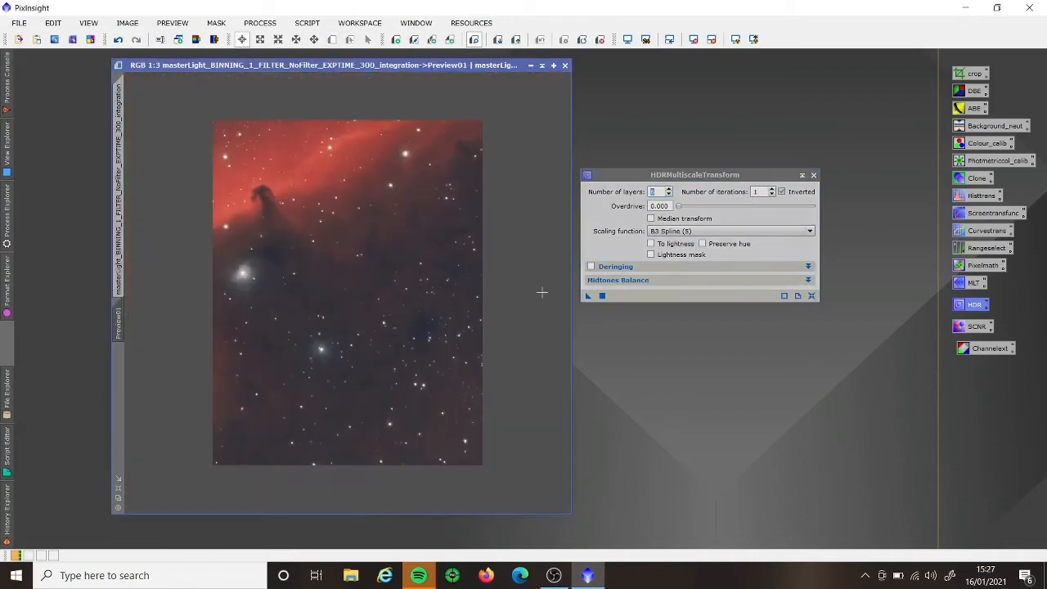
{"action": "left_click", "coordinate": [589, 298]}
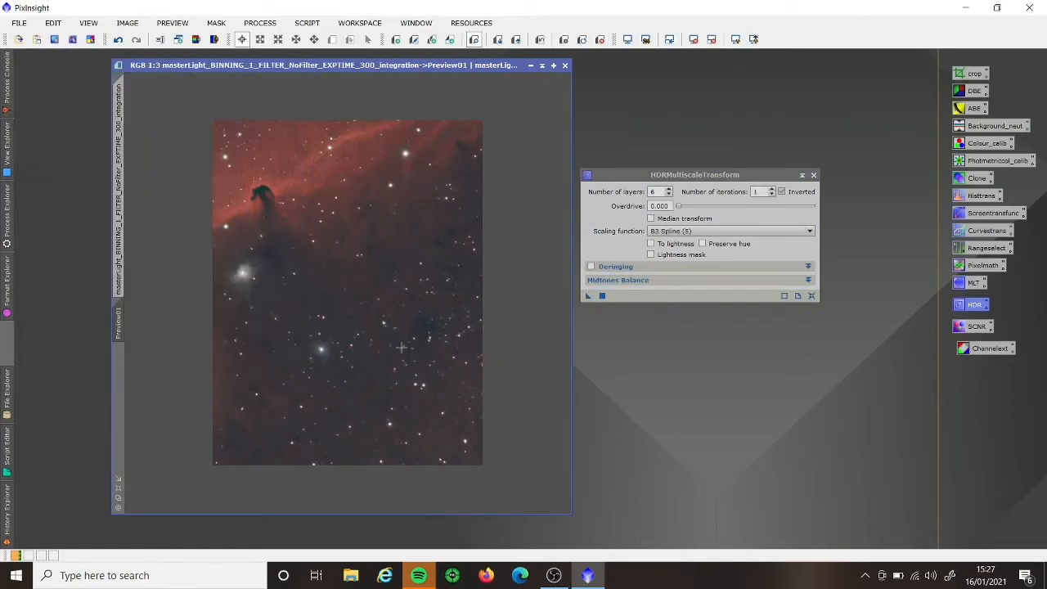
{"action": "scroll", "coordinate": [353, 351], "scroll_direction": "down", "scroll_amount": 1}
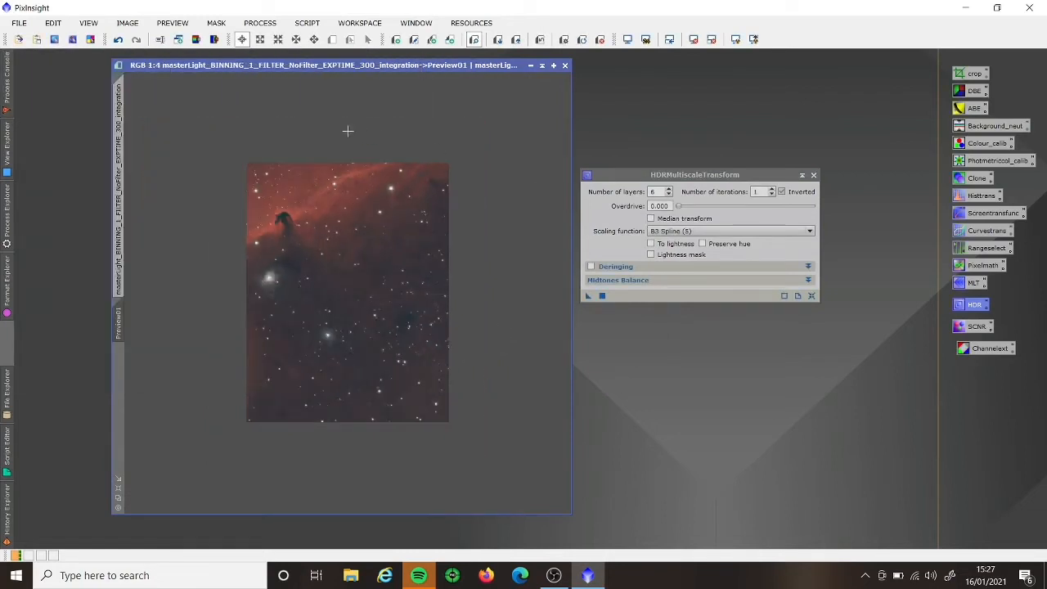
Step: Set HDRMultiscaleTransform to 8 layers and delete the test preview from the colour image
{"action": "left_click", "coordinate": [669, 192]}
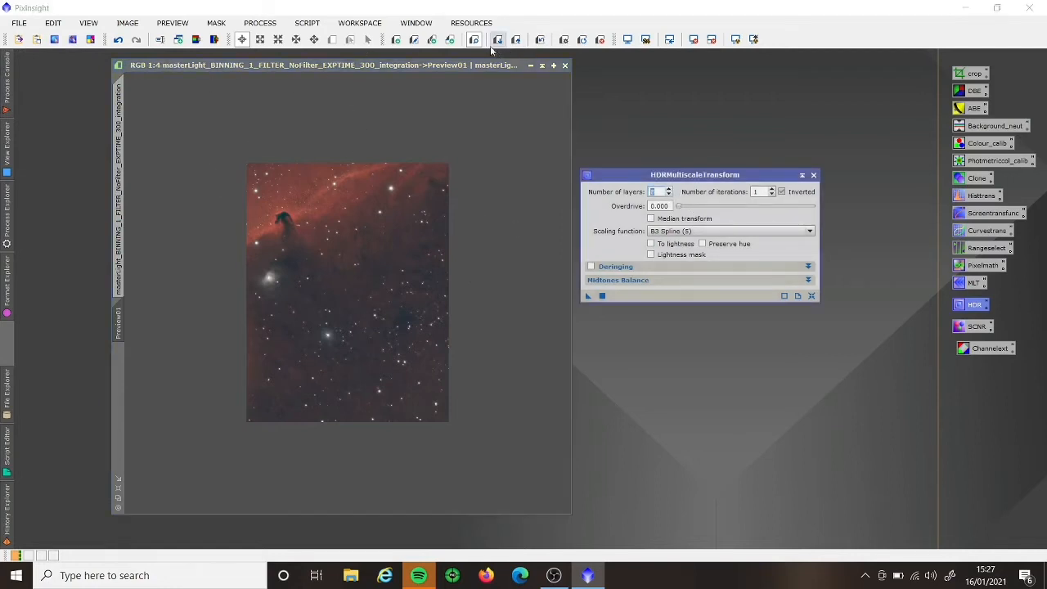
{"action": "left_click", "coordinate": [118, 141]}
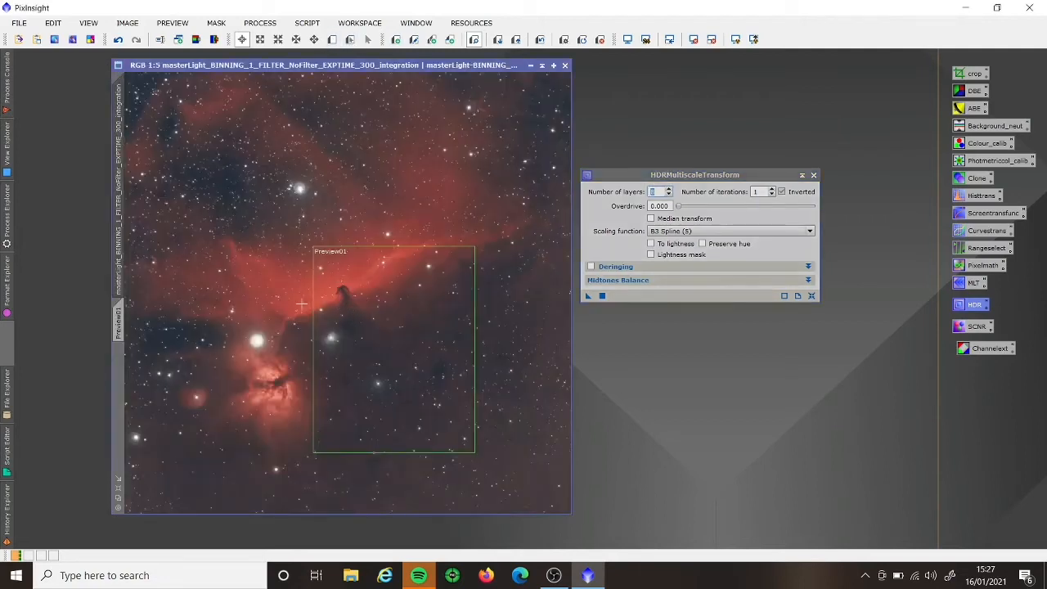
{"action": "right_click", "coordinate": [119, 317]}
{"action": "left_click", "coordinate": [161, 412]}
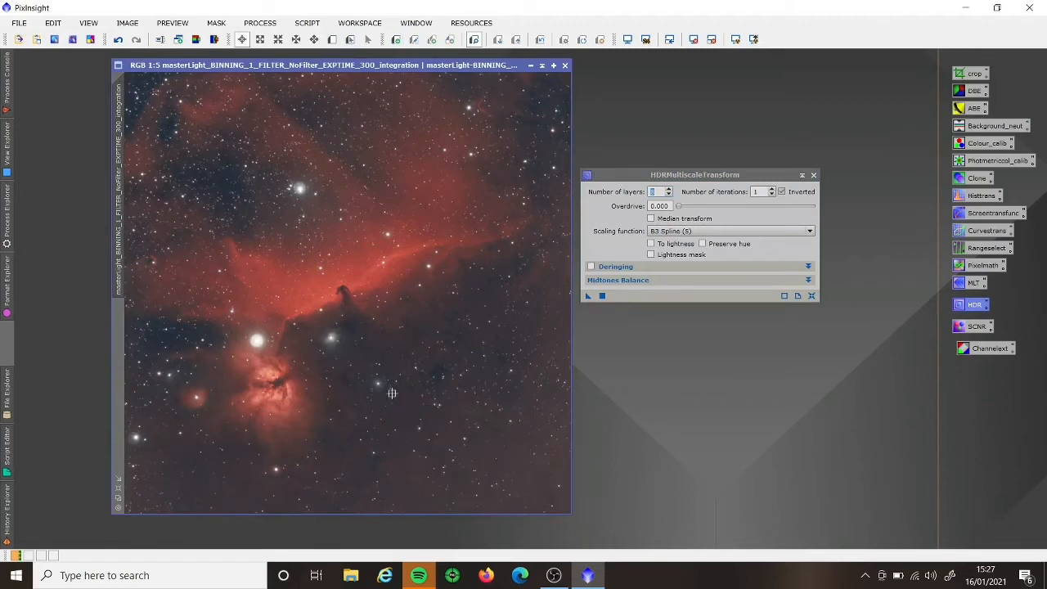
Step: Create a preview spanning the Horsehead and part of the Flame Nebula, and test HDRMultiscaleTransform with 8 layers and Linear Interpolation (3) on it
{"action": "left_click", "coordinate": [332, 39]}
{"action": "left_click_drag", "start_coordinate": [254, 263], "coordinate": [467, 424]}
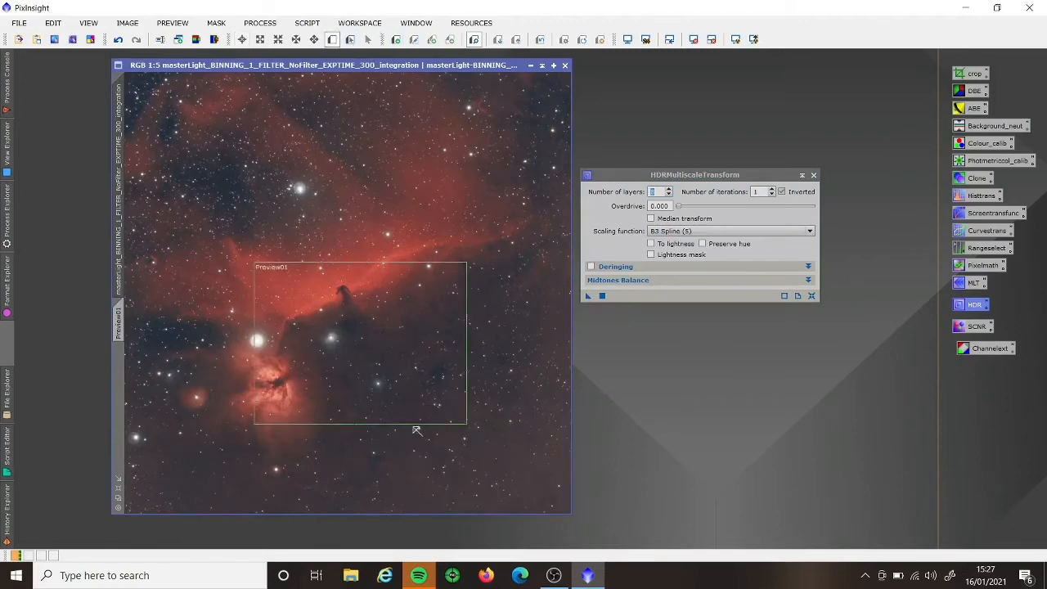
{"action": "left_click", "coordinate": [120, 327]}
{"action": "scroll", "coordinate": [659, 234], "scroll_direction": "up", "scroll_amount": 1}
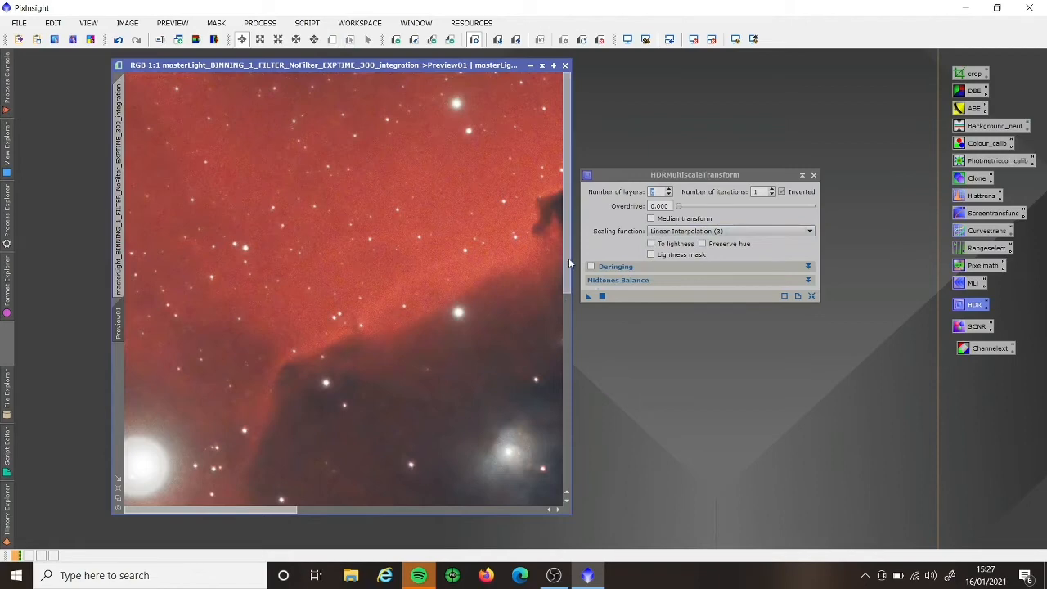
{"action": "scroll", "coordinate": [397, 320], "scroll_direction": "down", "scroll_amount": 1}
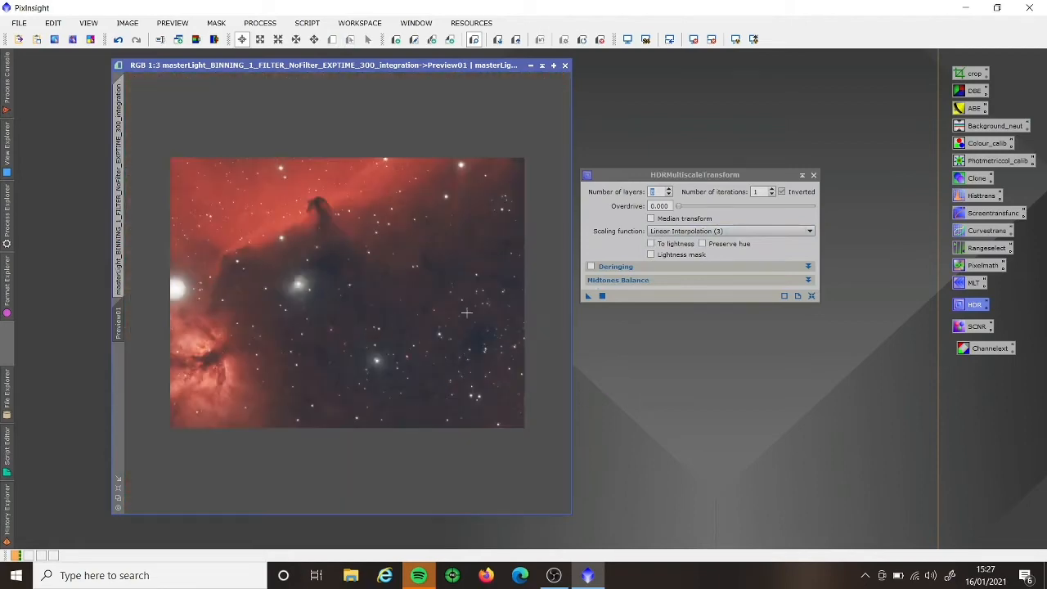
{"action": "left_click", "coordinate": [602, 296]}
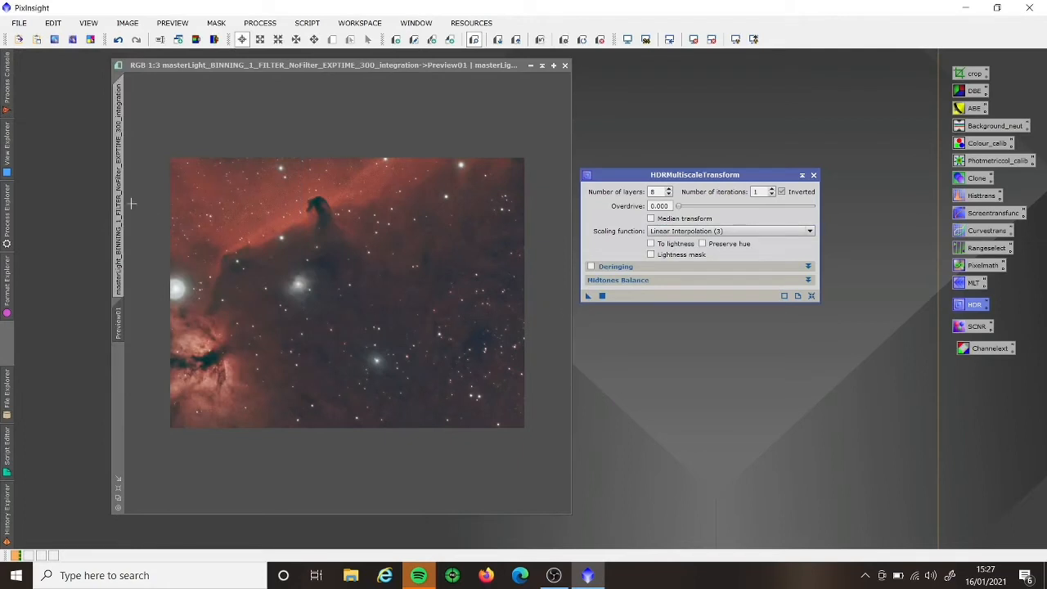
Step: Delete the preview and apply HDRMultiscaleTransform with 8 layers and Linear Interpolation (3) to the full colour image
{"action": "left_click", "coordinate": [120, 200]}
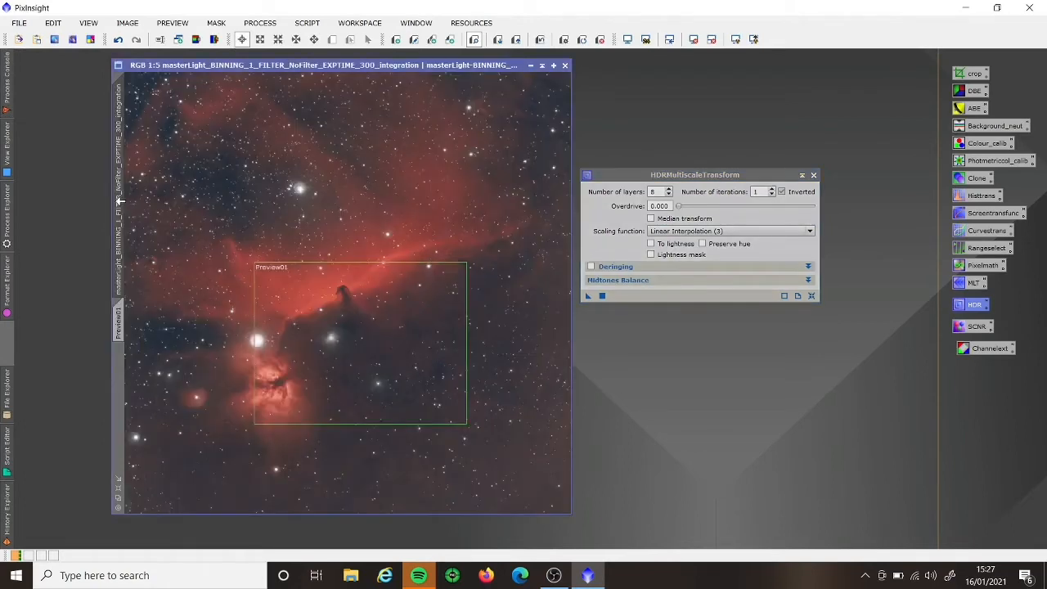
{"action": "right_click", "coordinate": [118, 326]}
{"action": "left_click", "coordinate": [157, 413]}
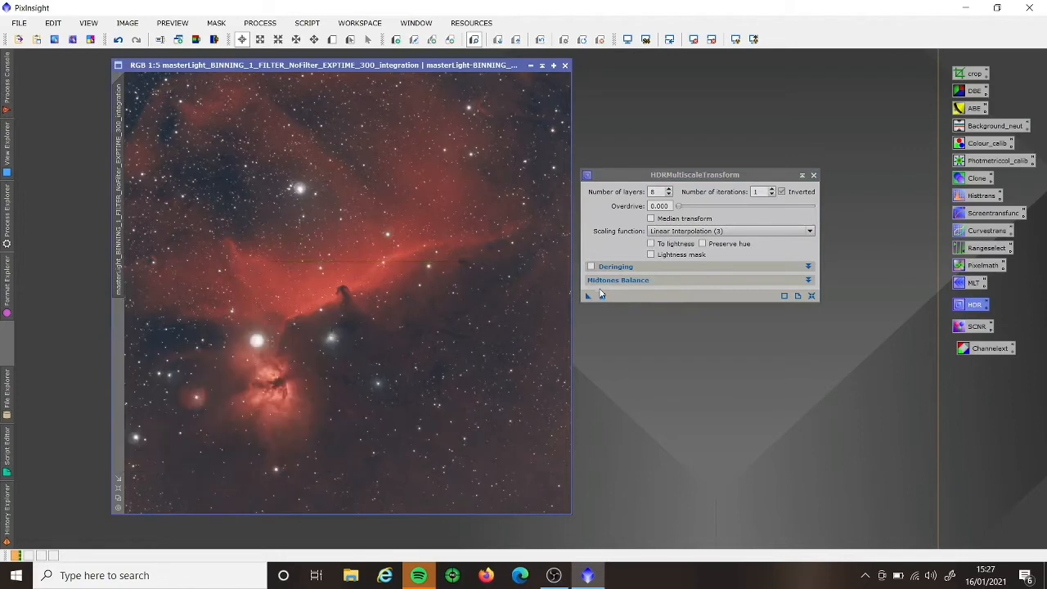
{"action": "left_click_drag", "start_coordinate": [587, 299], "coordinate": [416, 323]}
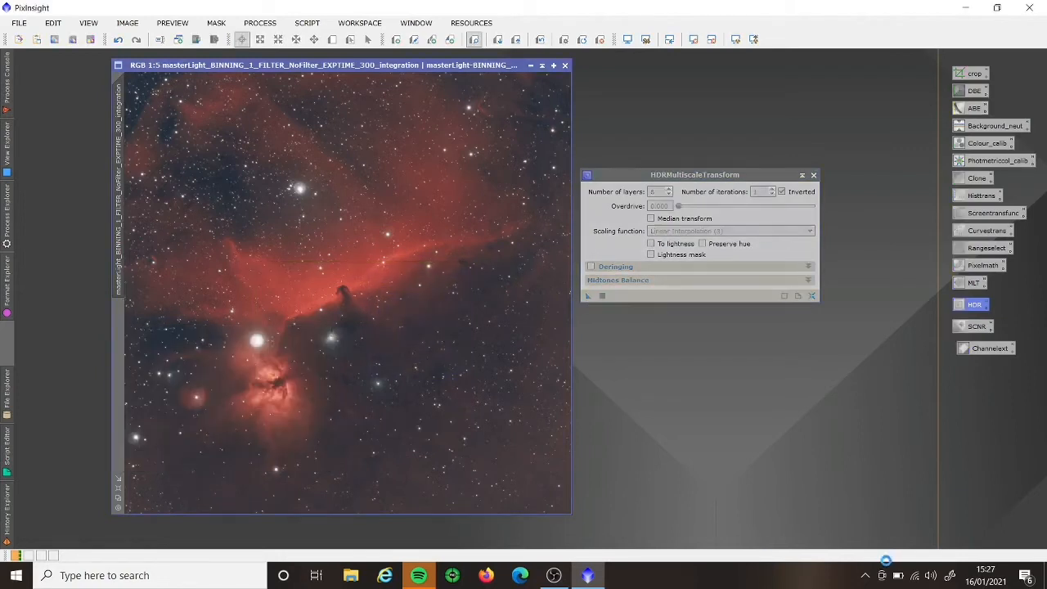
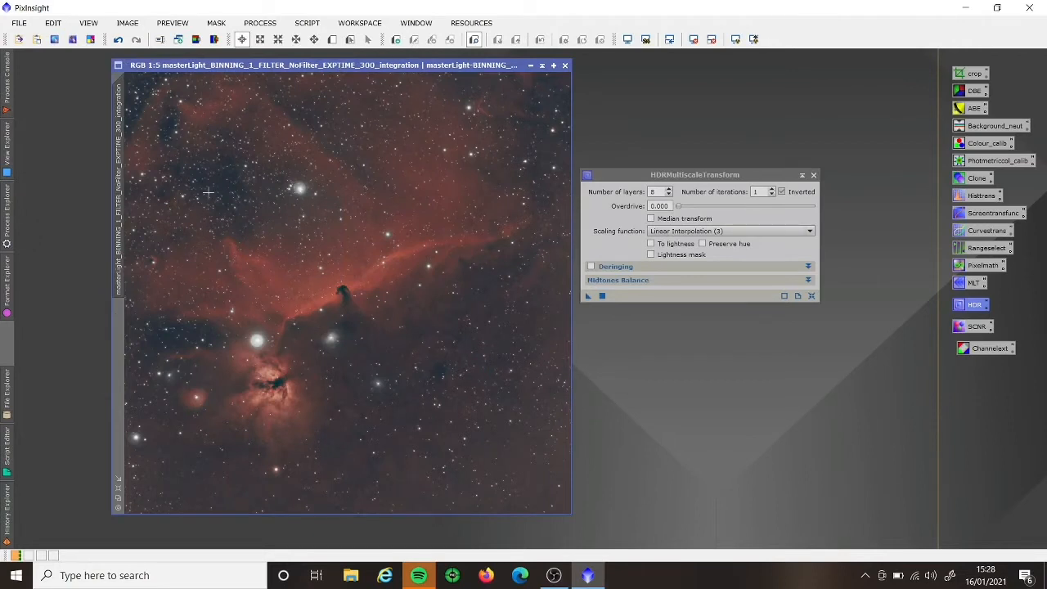
Step: Compare the colour image before and after the 8-layer HDRMultiscaleTransform by undoing and redoing it
{"action": "left_click", "coordinate": [119, 41]}
{"action": "left_click", "coordinate": [119, 41]}
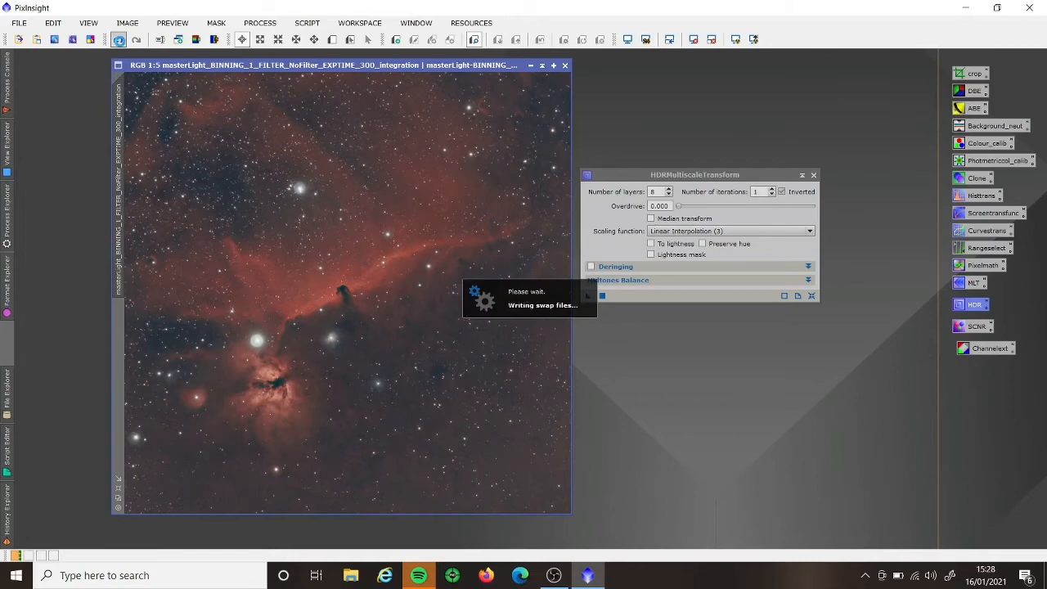
{"action": "left_click", "coordinate": [141, 44]}
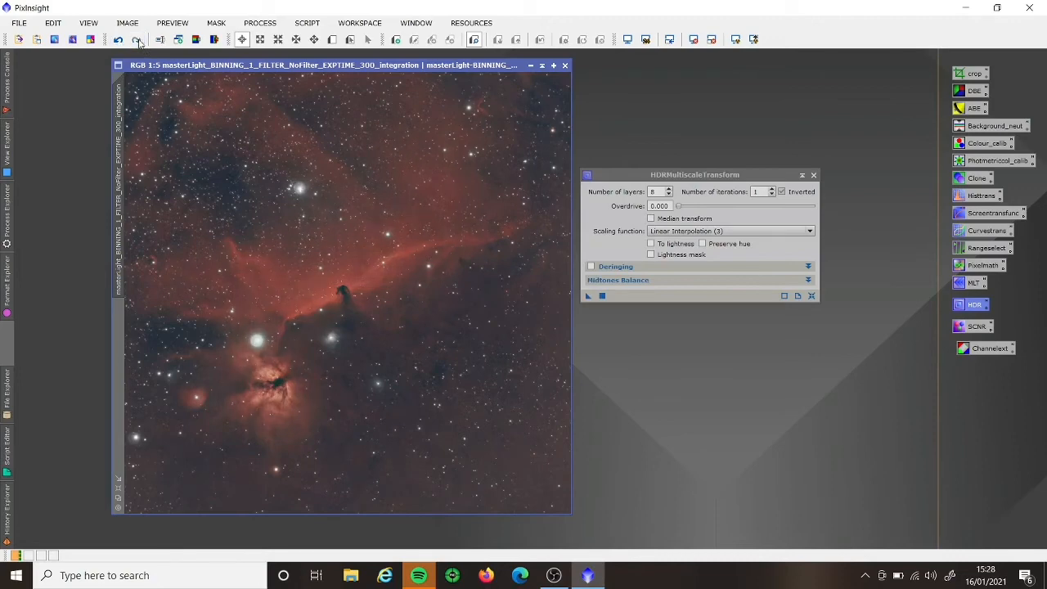
{"action": "left_click", "coordinate": [118, 41]}
{"action": "left_click", "coordinate": [136, 41]}
Step: Undo the 8-layer HDRMultiscaleTransform and apply it to the full colour image with 9 layers
{"action": "left_click", "coordinate": [119, 41]}
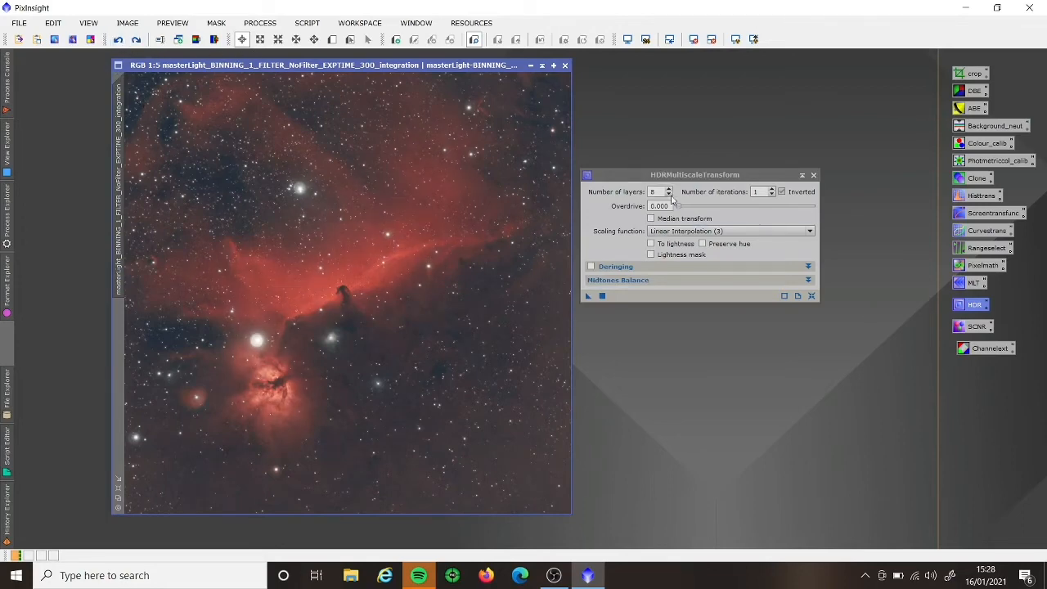
{"action": "double_click", "coordinate": [658, 195]}
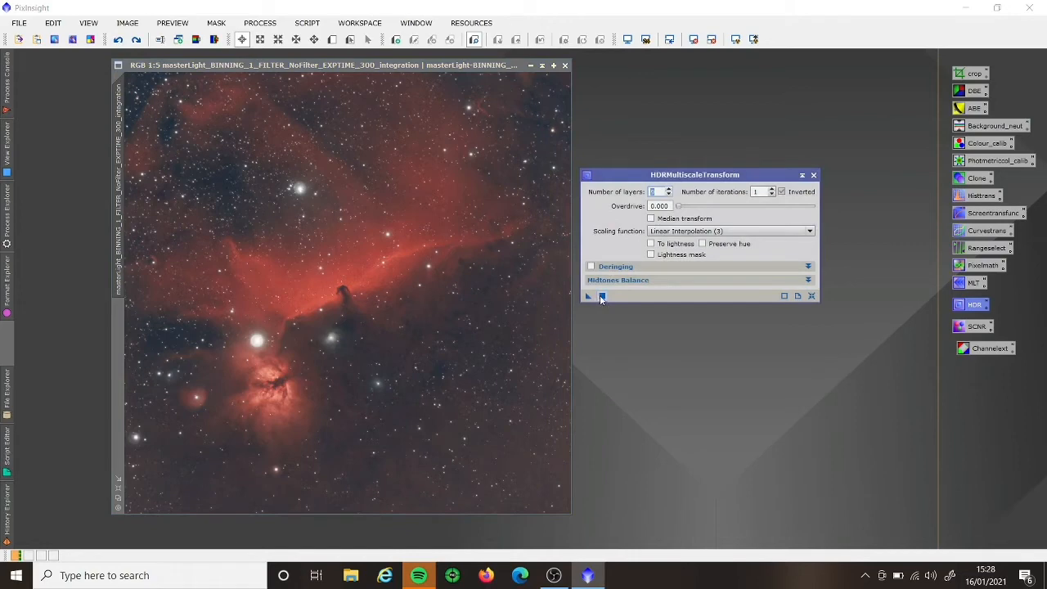
{"action": "left_click", "coordinate": [602, 296]}
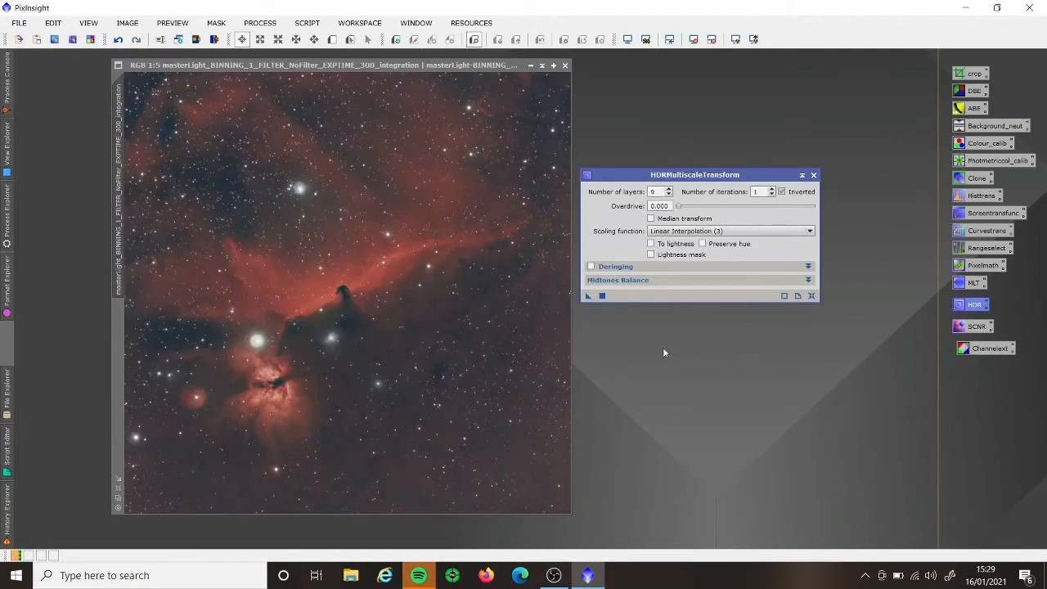
Step: Compare the Horsehead and Flame Nebula before and after the 9-layer transform, keep it applied, and close HDRMultiscaleTransform
{"action": "left_click", "coordinate": [119, 40]}
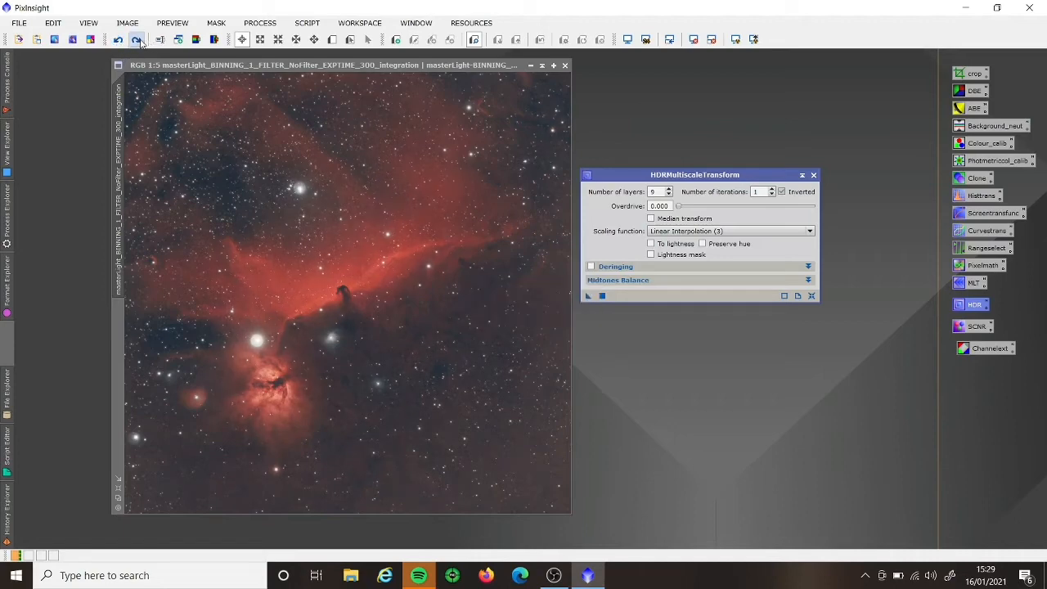
{"action": "left_click", "coordinate": [137, 40]}
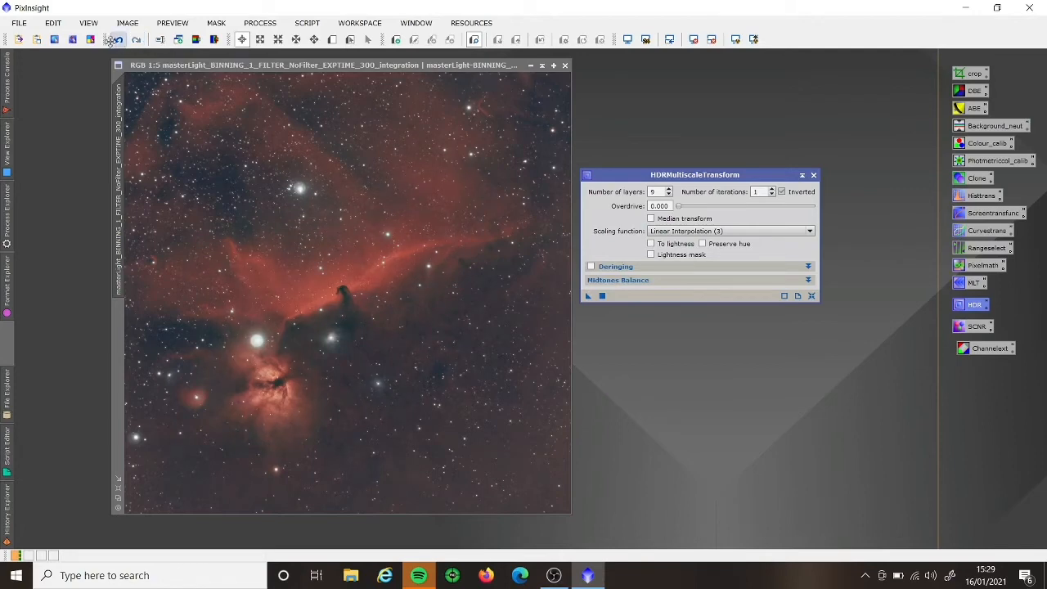
{"action": "left_click", "coordinate": [119, 40]}
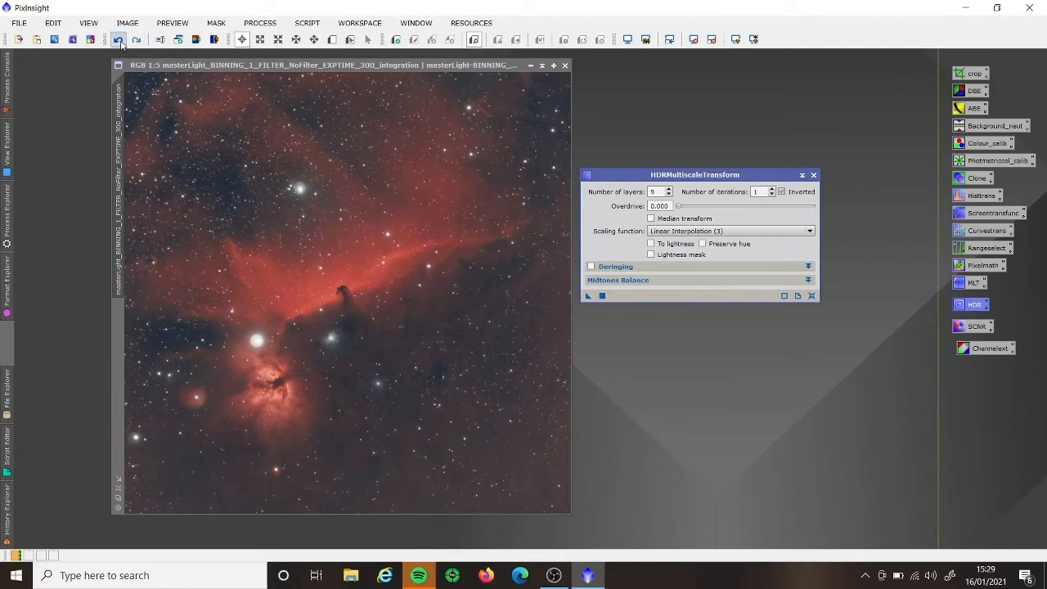
{"action": "left_click", "coordinate": [136, 40]}
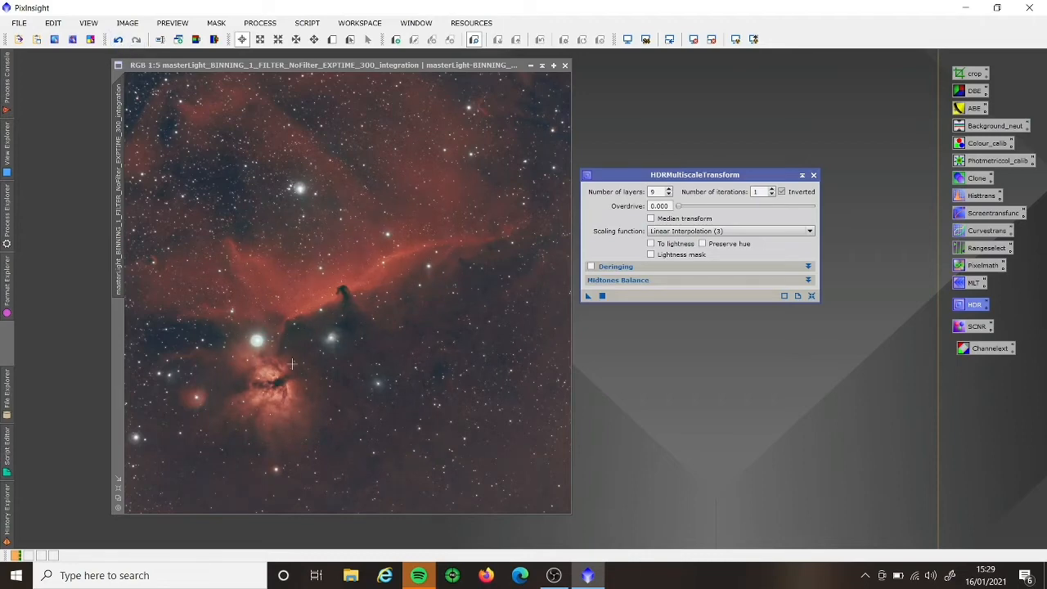
{"action": "left_click", "coordinate": [119, 43]}
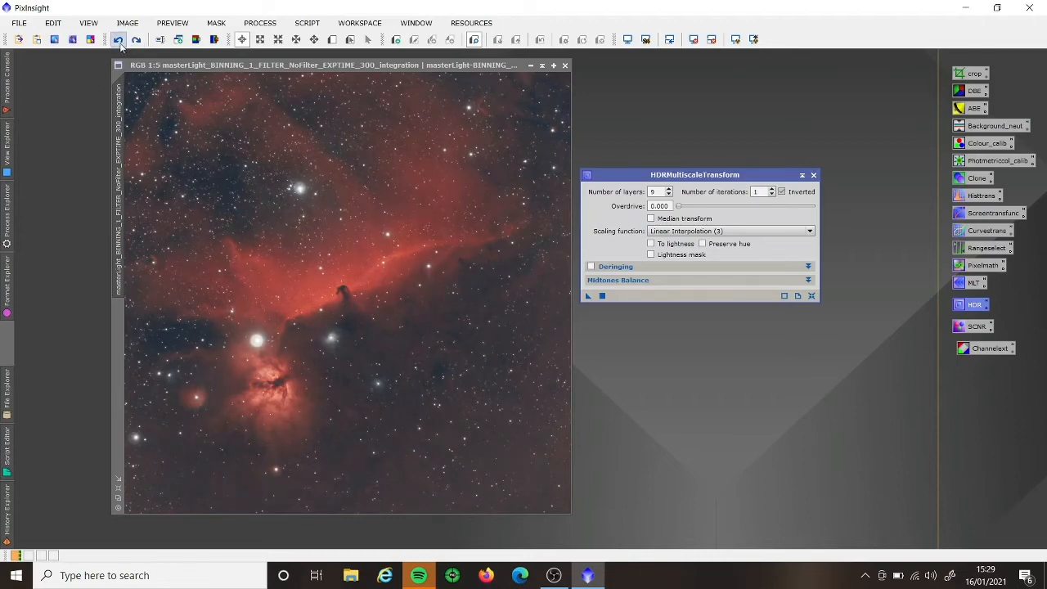
{"action": "left_click", "coordinate": [136, 41]}
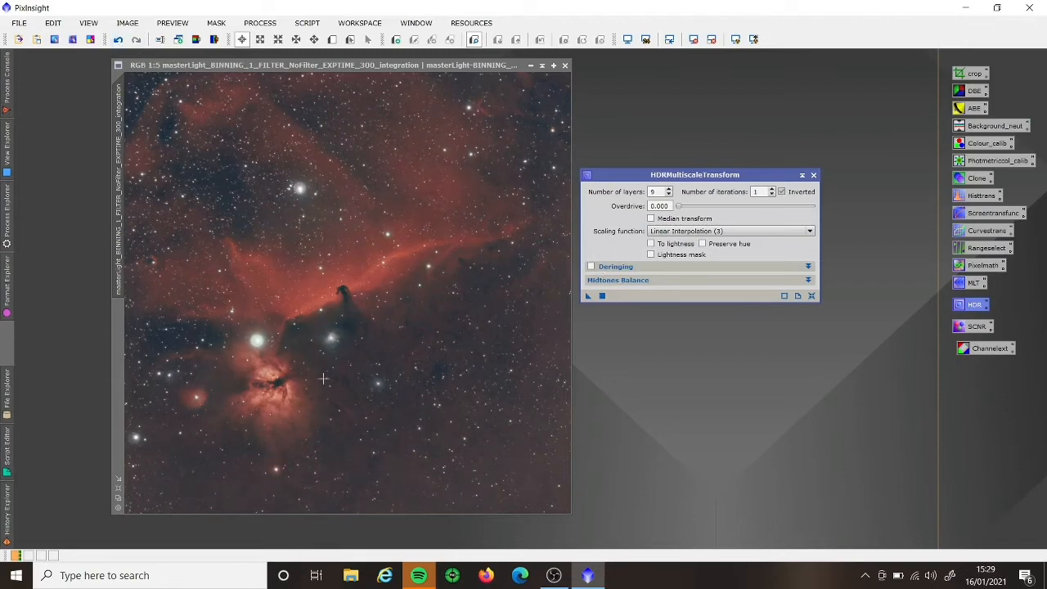
{"action": "left_click", "coordinate": [118, 42]}
{"action": "left_click", "coordinate": [137, 40]}
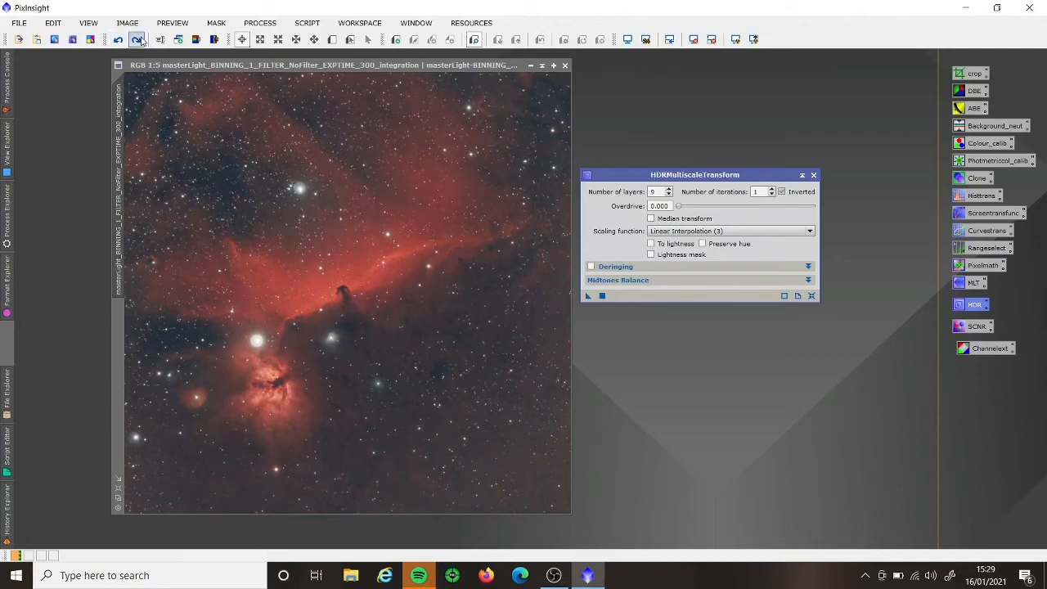
{"action": "left_click", "coordinate": [813, 175]}
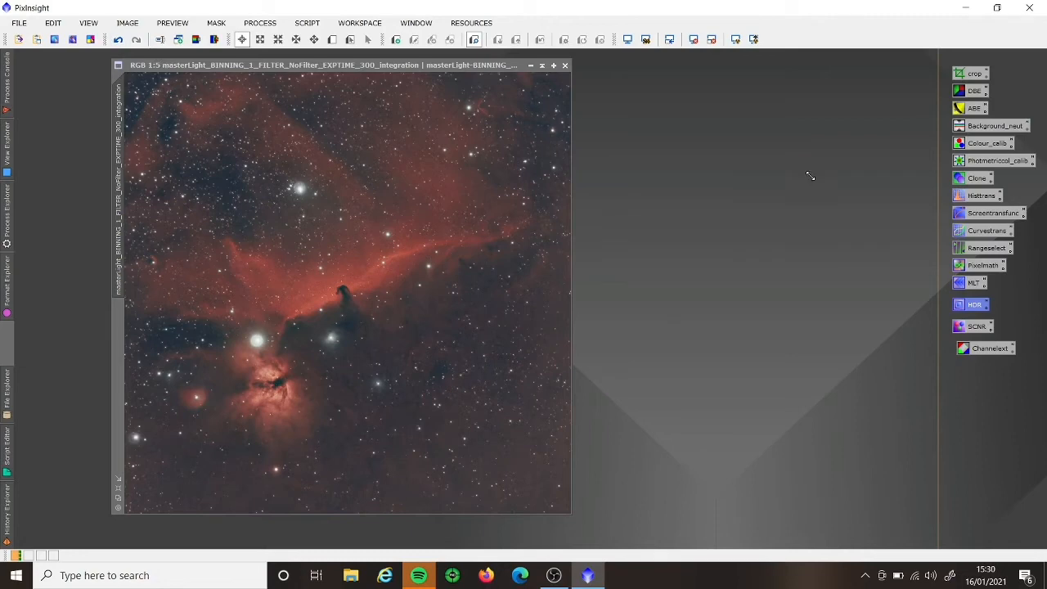
Step: Sharpen the colour image with MultiscaleLinearTransform, using a bias of 0.100 on detail layers 2 and 3, and close the process
{"action": "double_click", "coordinate": [974, 282]}
{"action": "left_click", "coordinate": [681, 200]}
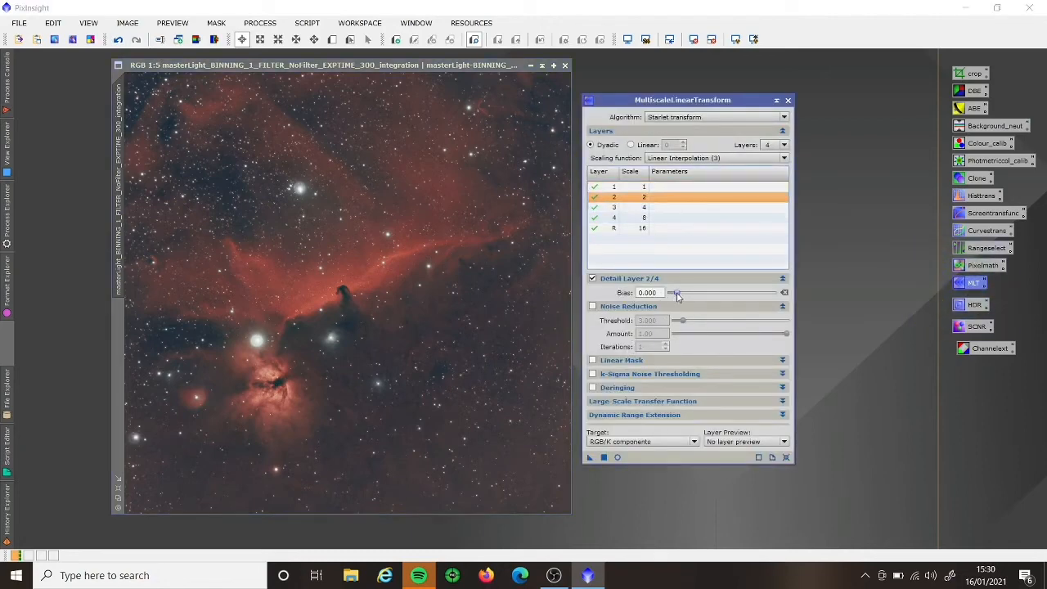
{"action": "left_click_drag", "start_coordinate": [678, 296], "coordinate": [678, 297]}
{"action": "left_click", "coordinate": [666, 210]}
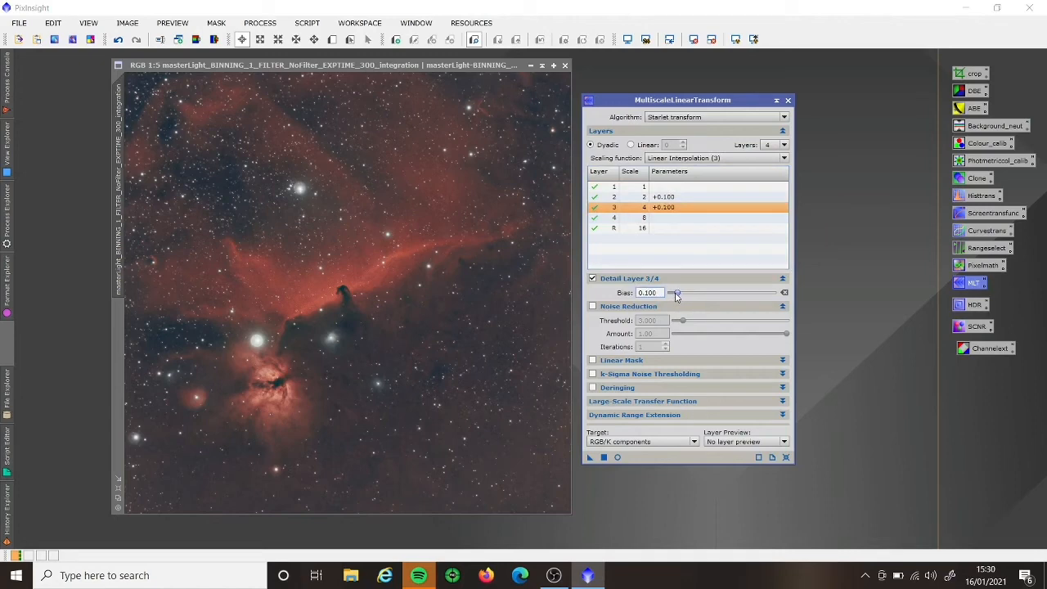
{"action": "left_click_drag", "start_coordinate": [591, 458], "coordinate": [553, 410]}
{"action": "left_click_drag", "start_coordinate": [462, 65], "coordinate": [528, 67]}
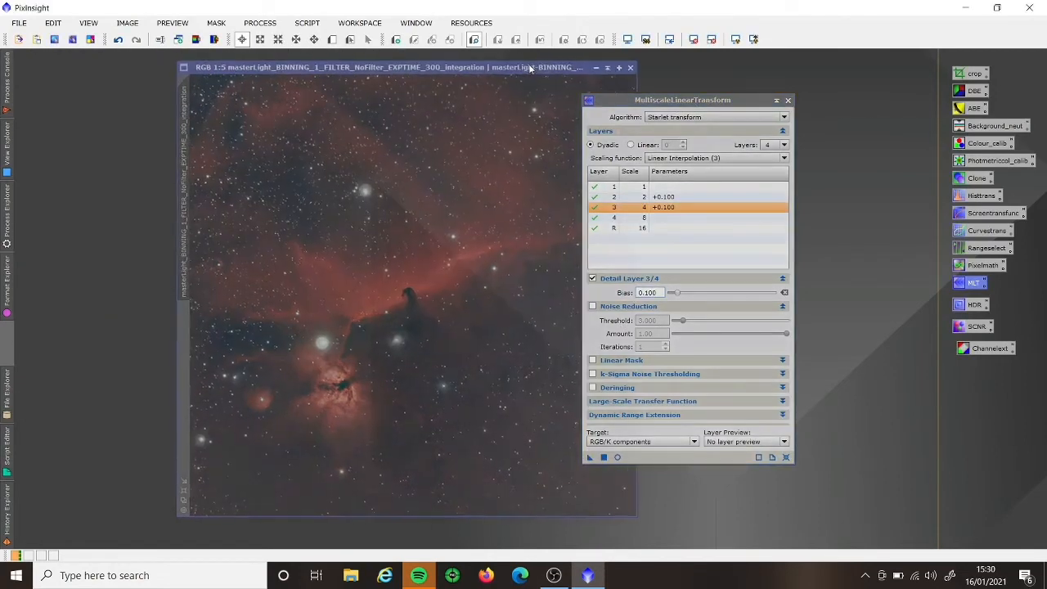
{"action": "left_click", "coordinate": [788, 101]}
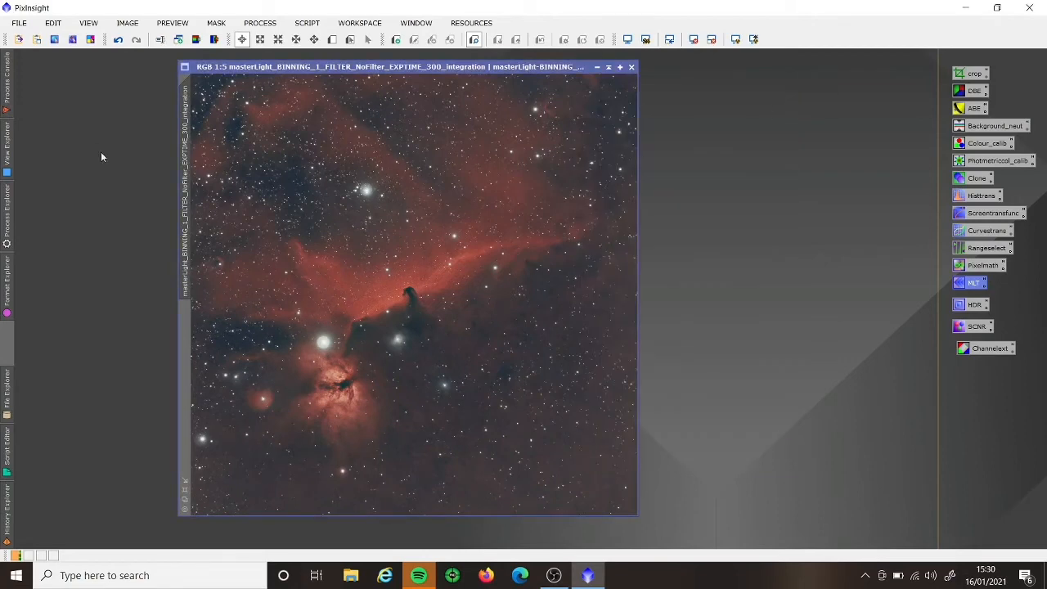
Step: Examine the Horsehead and Flame Nebula up close with the MultiscaleLinearTransform sharpening undone and redone, leaving it applied
{"action": "left_click", "coordinate": [119, 41]}
{"action": "left_click", "coordinate": [136, 40]}
{"action": "scroll", "coordinate": [332, 303], "scroll_direction": "up", "scroll_amount": 2}
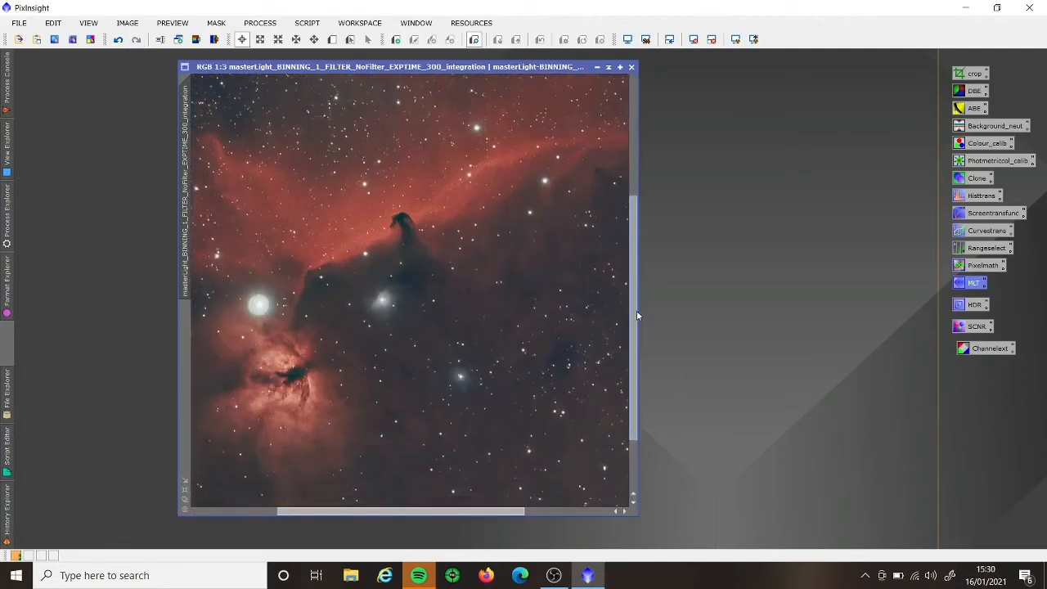
{"action": "left_click_drag", "start_coordinate": [637, 316], "coordinate": [635, 340]}
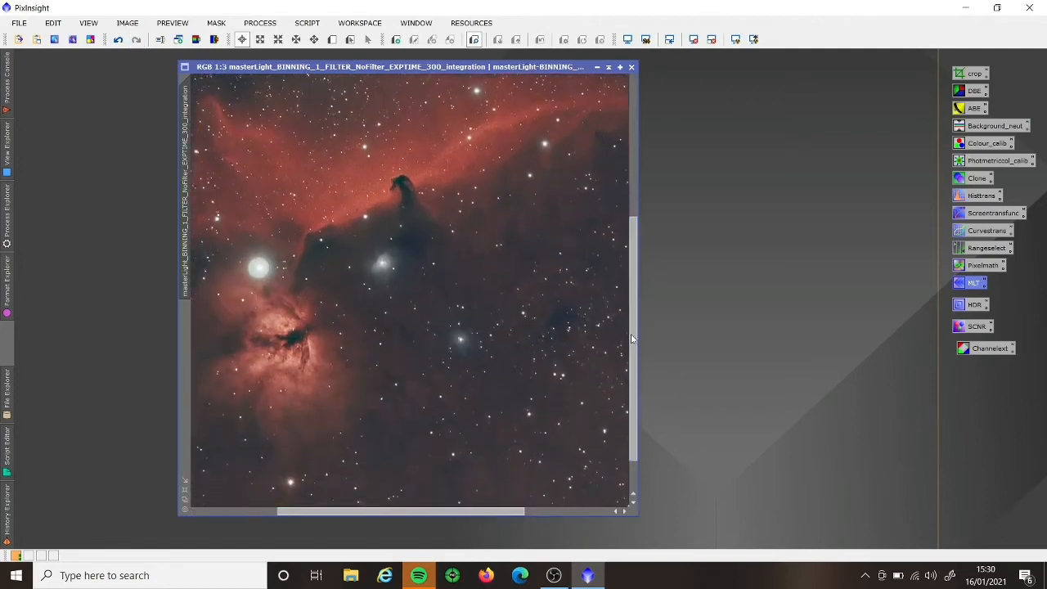
{"action": "left_click", "coordinate": [117, 41]}
{"action": "scroll", "coordinate": [268, 366], "scroll_direction": "up", "scroll_amount": 1}
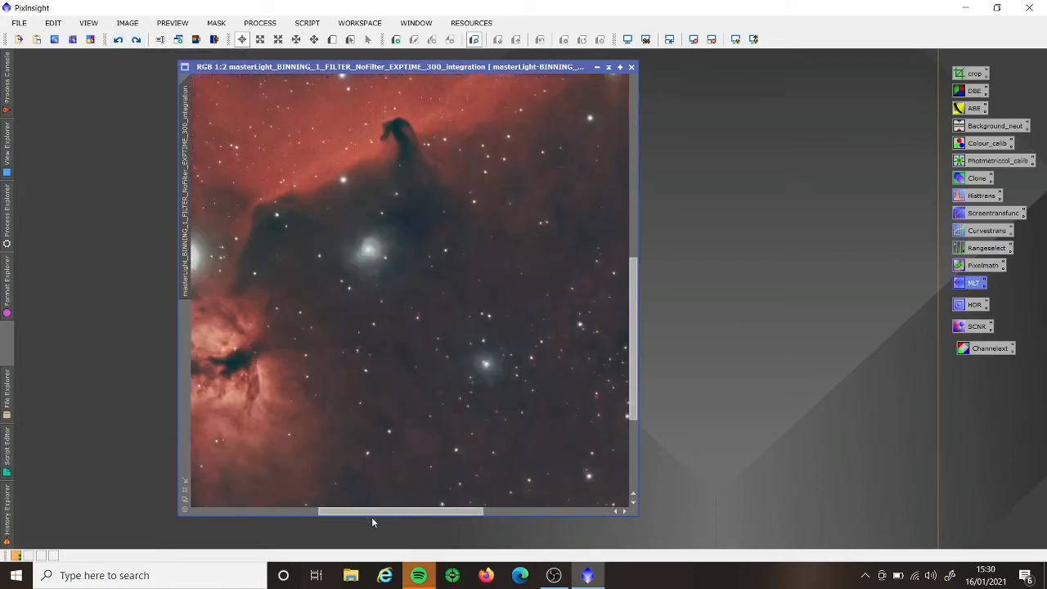
{"action": "left_click_drag", "start_coordinate": [362, 513], "coordinate": [323, 513]}
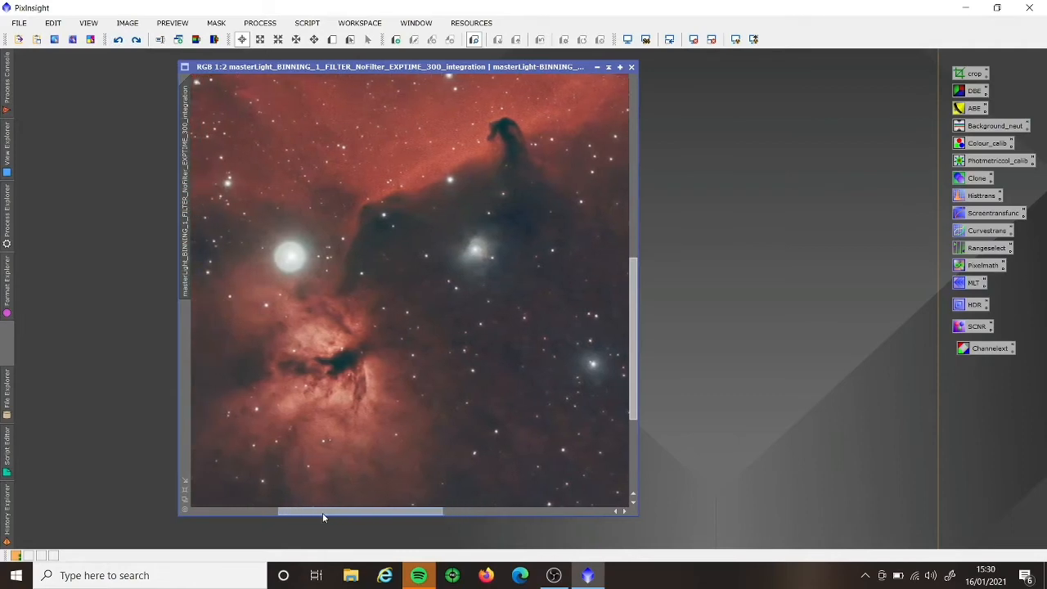
{"action": "left_click", "coordinate": [136, 45]}
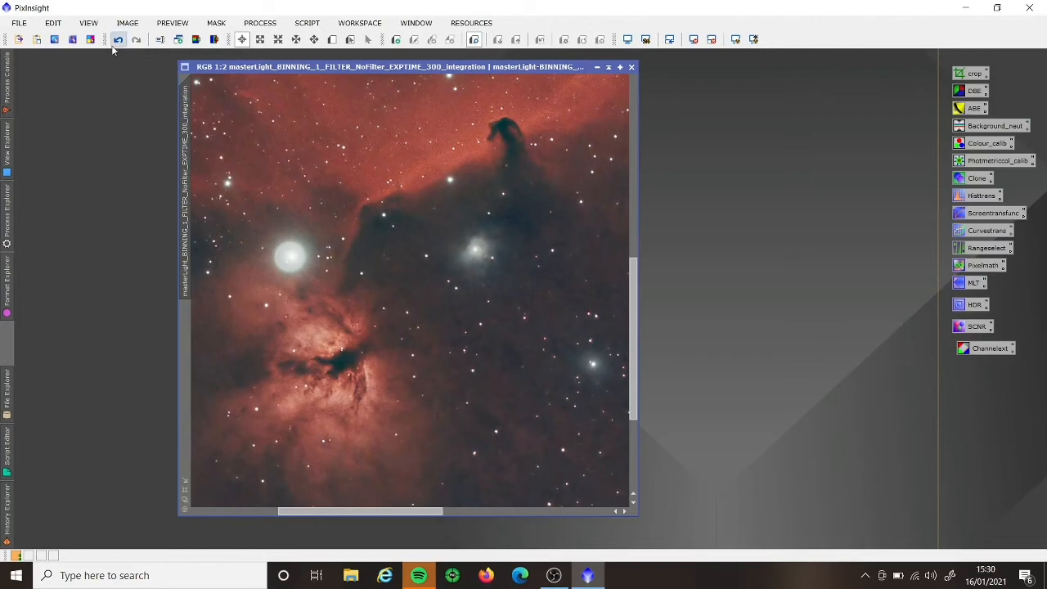
{"action": "left_click", "coordinate": [119, 41]}
{"action": "scroll", "coordinate": [444, 374], "scroll_direction": "down", "scroll_amount": 4}
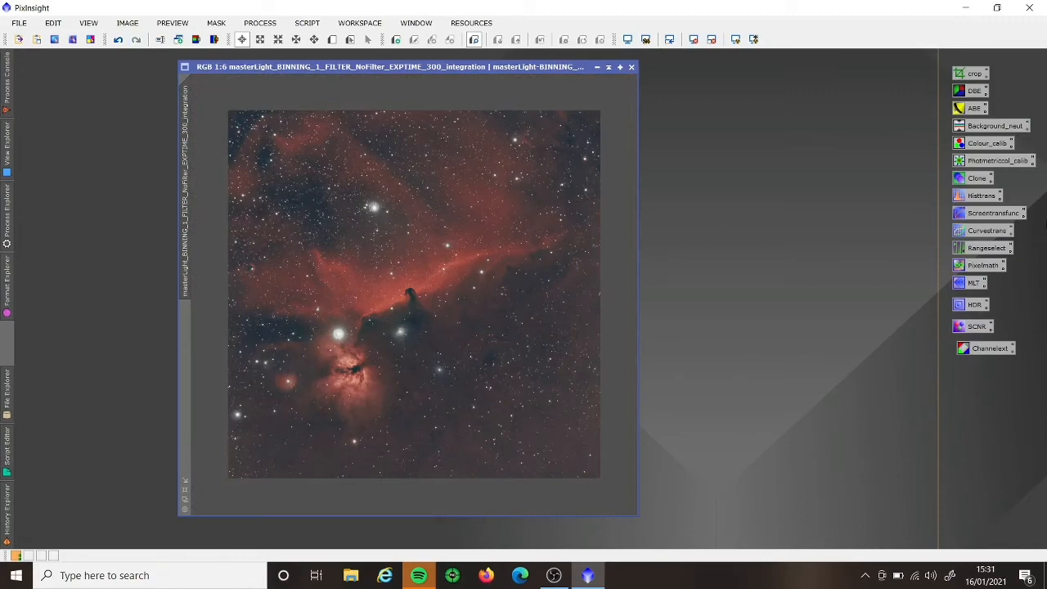
Step: Open LocalHistogramEqualization with a real-time preview of the colour image and set its amount to 0.220
{"action": "left_click", "coordinate": [261, 23]}
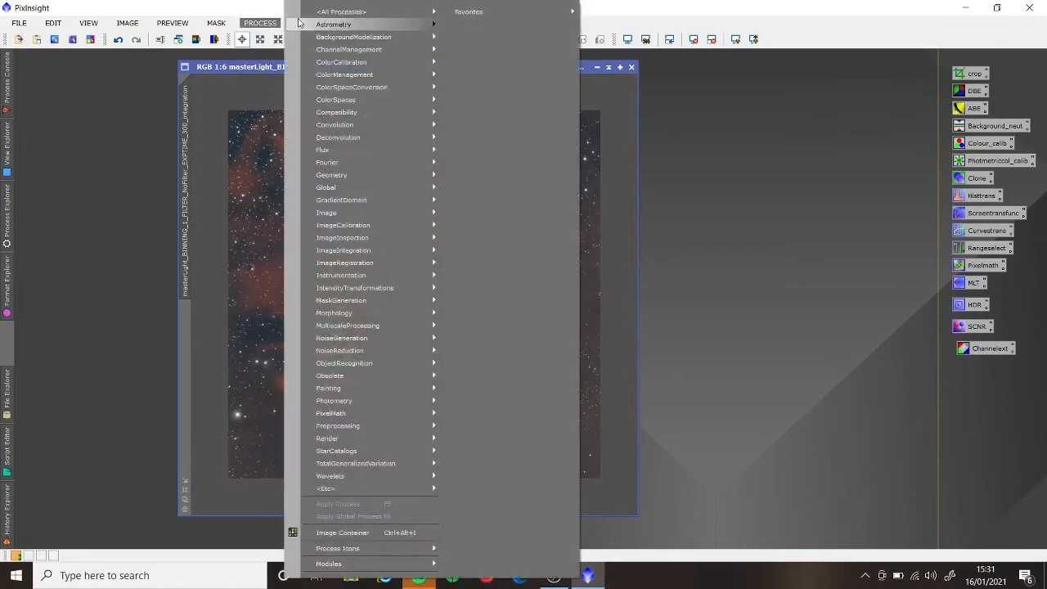
{"action": "mouse_move", "coordinate": [319, 13]}
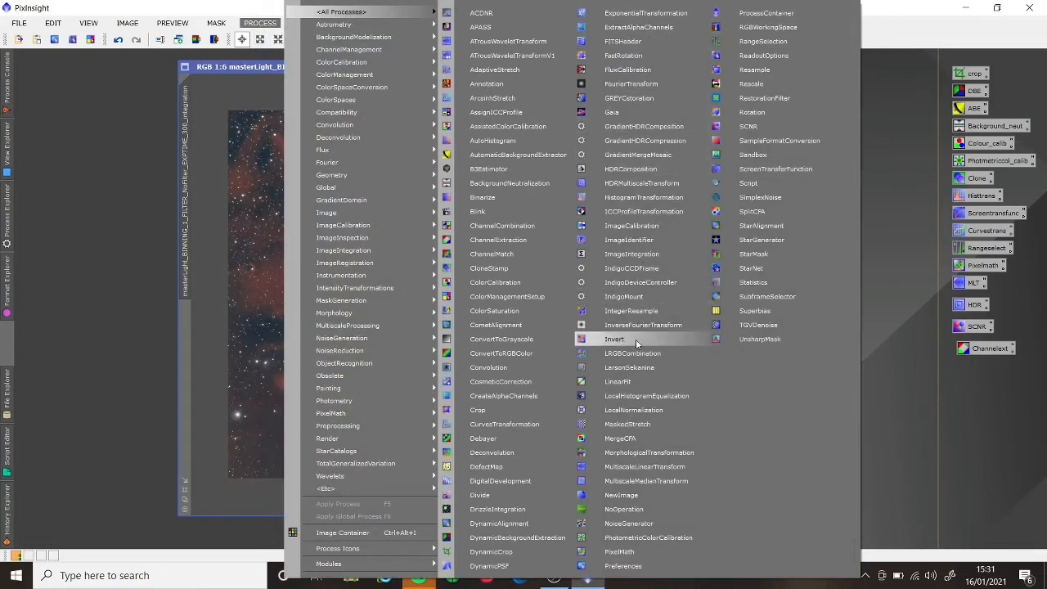
{"action": "left_click", "coordinate": [634, 396]}
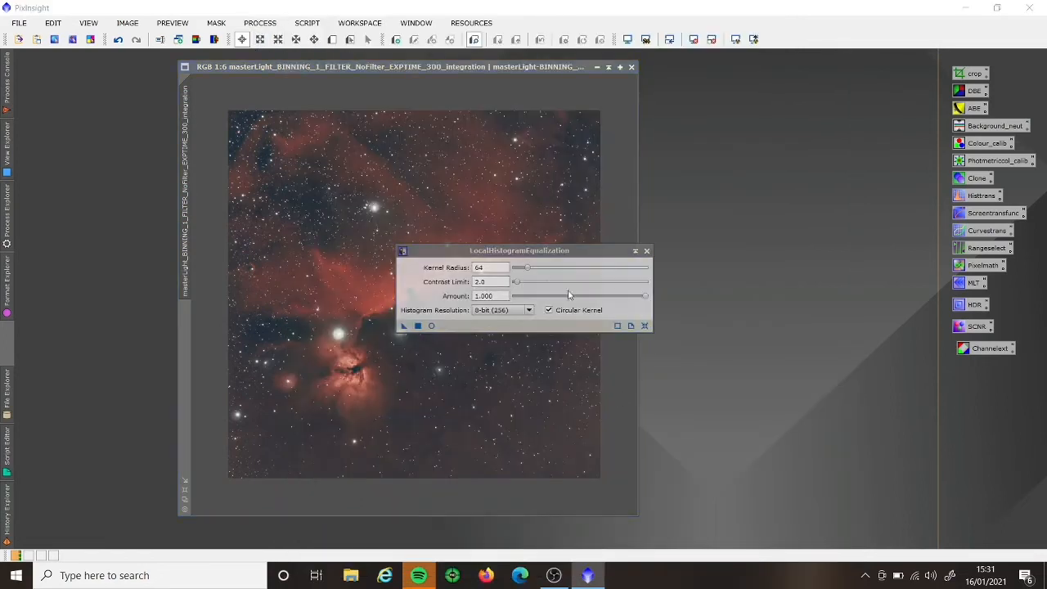
{"action": "left_click_drag", "start_coordinate": [573, 256], "coordinate": [772, 176]}
{"action": "left_click", "coordinate": [633, 245]}
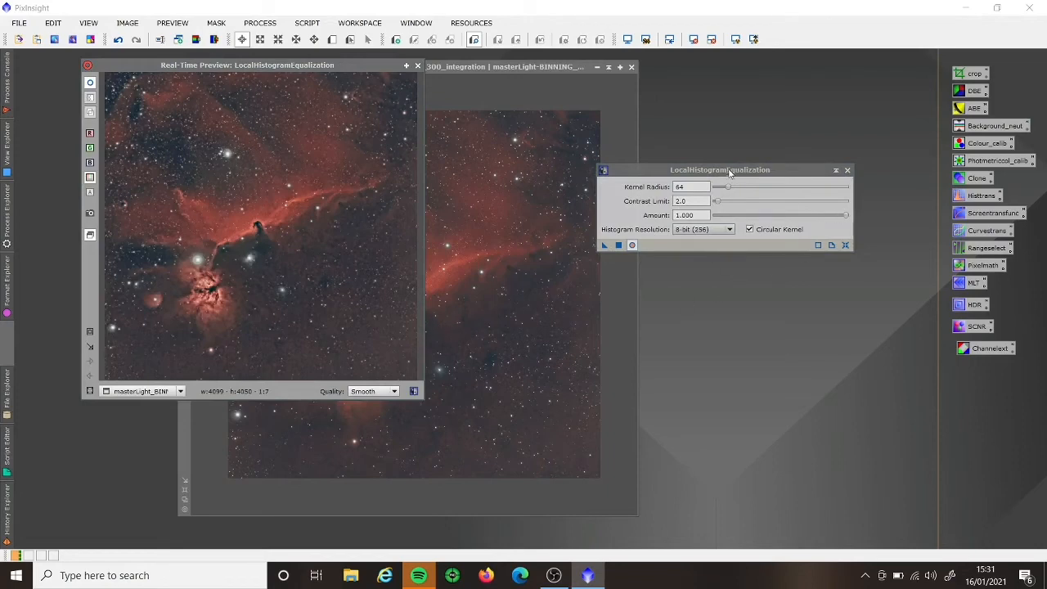
{"action": "left_click_drag", "start_coordinate": [846, 215], "coordinate": [687, 227]}
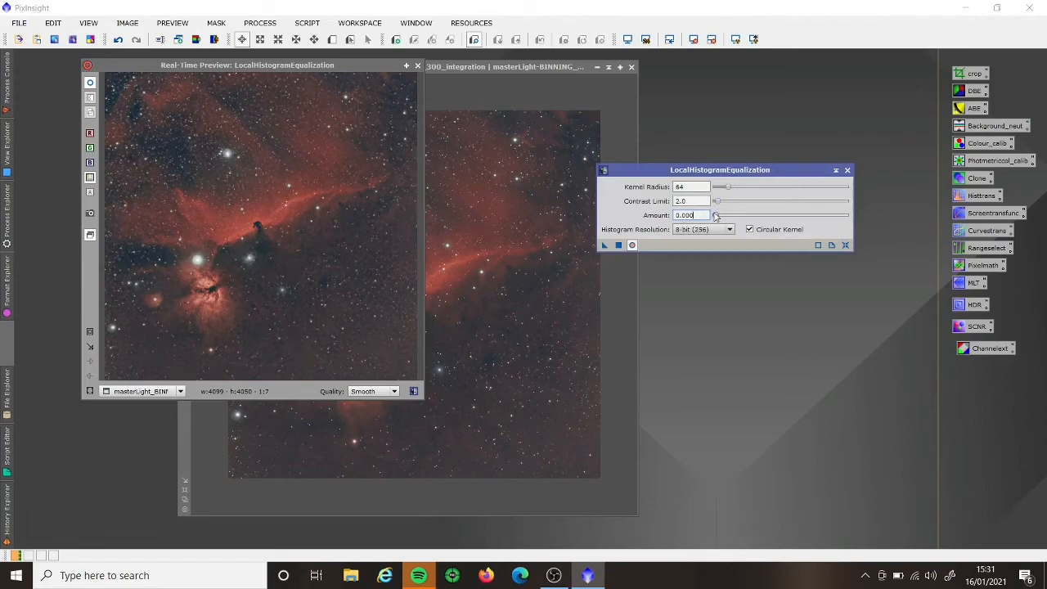
{"action": "left_click", "coordinate": [716, 215]}
{"action": "left_click", "coordinate": [716, 216]}
{"action": "left_click_drag", "start_coordinate": [716, 217], "coordinate": [745, 217]}
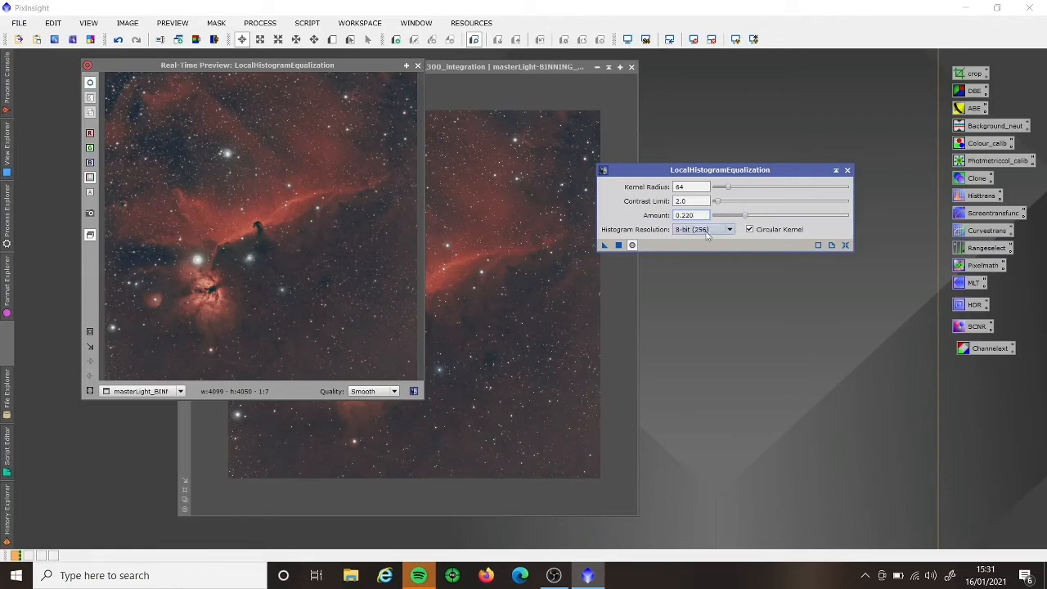
Step: Close the real-time preview, apply LocalHistogramEqualization to the full colour image, and close the process
{"action": "left_click", "coordinate": [420, 72]}
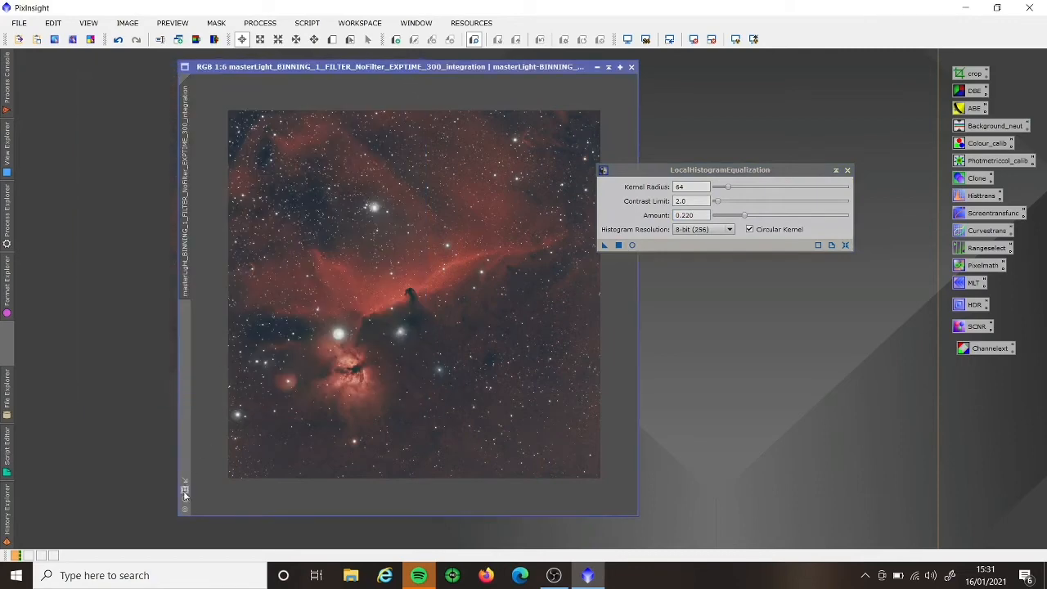
{"action": "left_click", "coordinate": [185, 490]}
{"action": "left_click", "coordinate": [619, 244]}
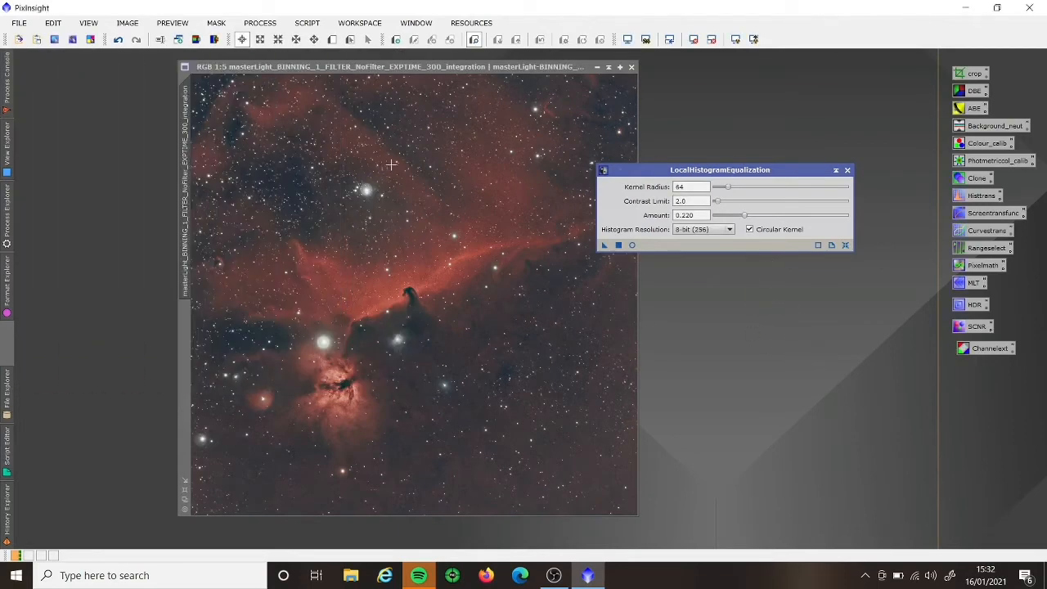
{"action": "left_click", "coordinate": [847, 170]}
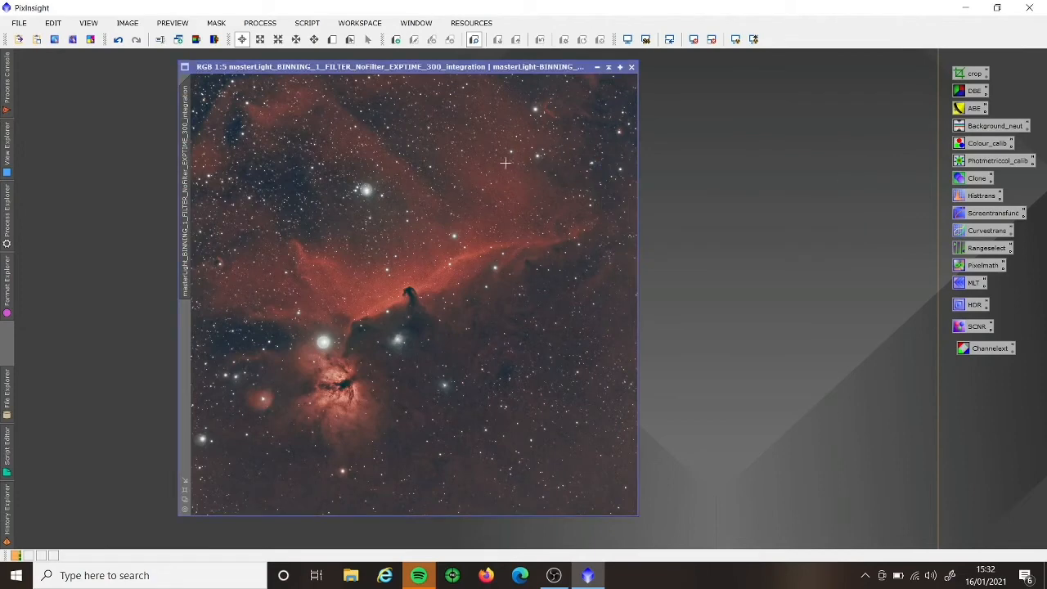
Step: Compare the Horsehead and Flame Nebula up close with the LocalHistogramEqualization undone and redone
{"action": "left_click", "coordinate": [119, 41]}
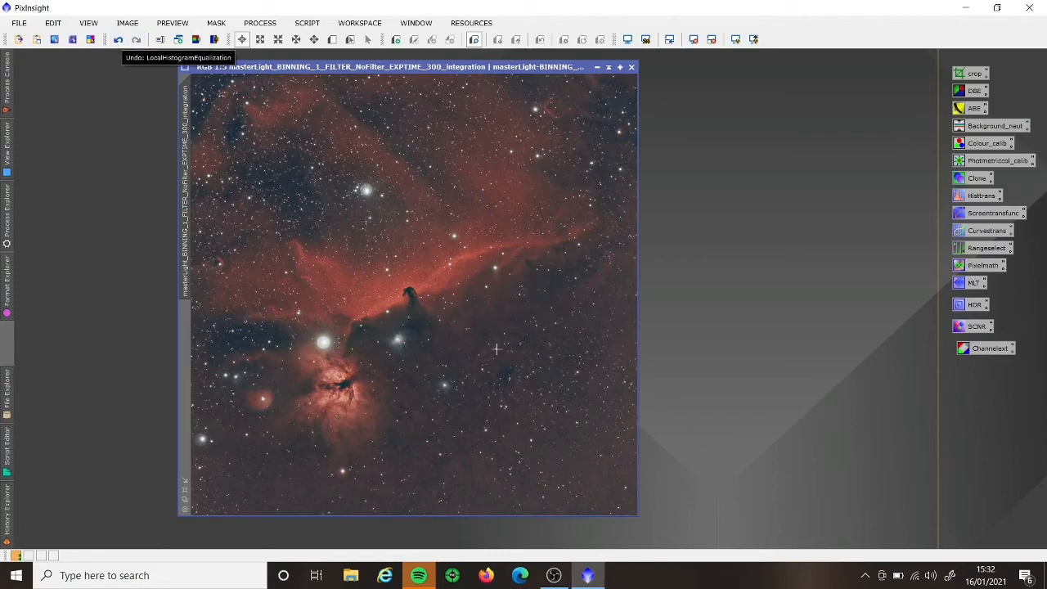
{"action": "scroll", "coordinate": [491, 348], "scroll_direction": "up", "scroll_amount": 2}
{"action": "left_click_drag", "start_coordinate": [634, 342], "coordinate": [645, 380]}
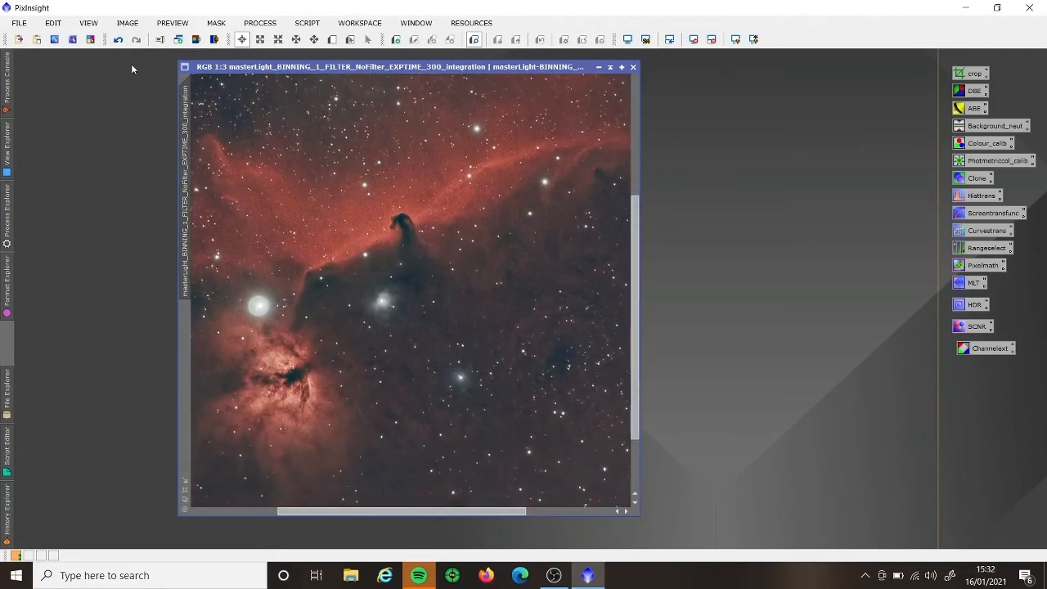
{"action": "left_click", "coordinate": [119, 45]}
{"action": "scroll", "coordinate": [598, 288], "scroll_direction": "down", "scroll_amount": 2}
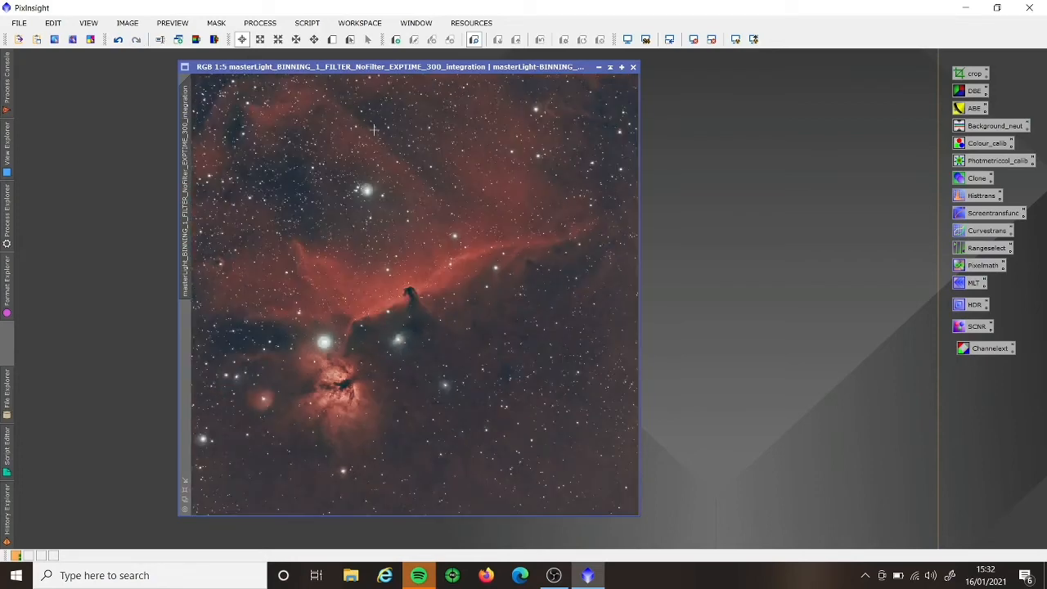
Step: Run the DarkStructureEnhance script on the colour image with 8 layers to remove, amount 0.40 and 1 iteration
{"action": "left_click", "coordinate": [310, 23]}
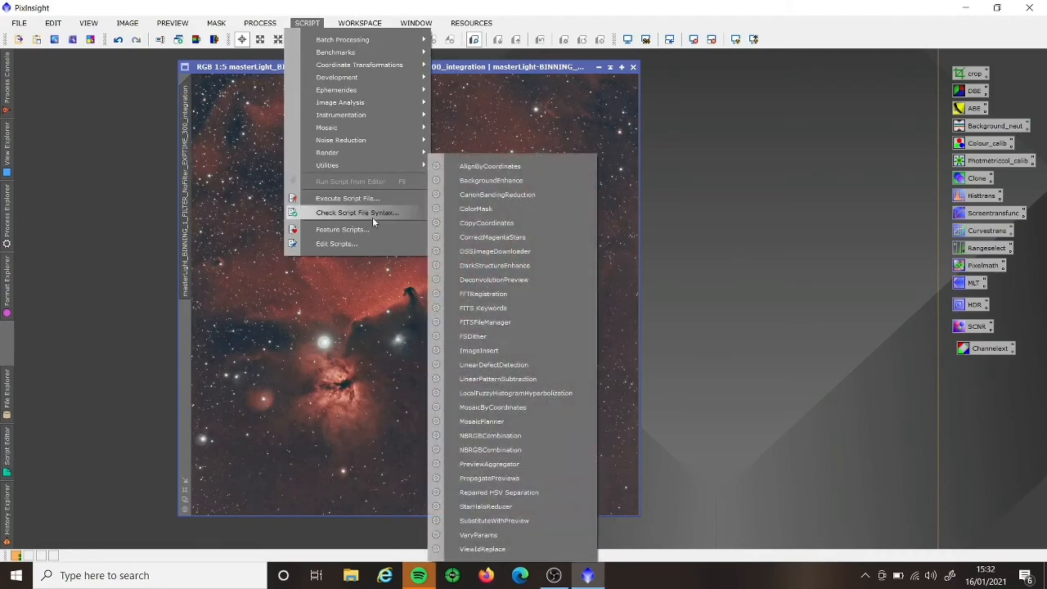
{"action": "mouse_move", "coordinate": [348, 172]}
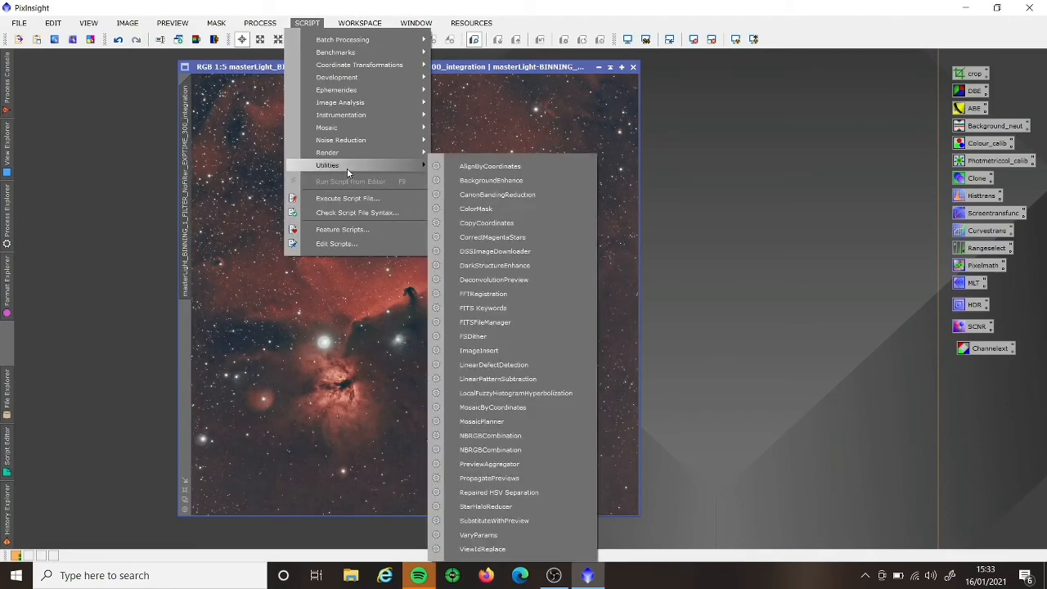
{"action": "left_click", "coordinate": [499, 267]}
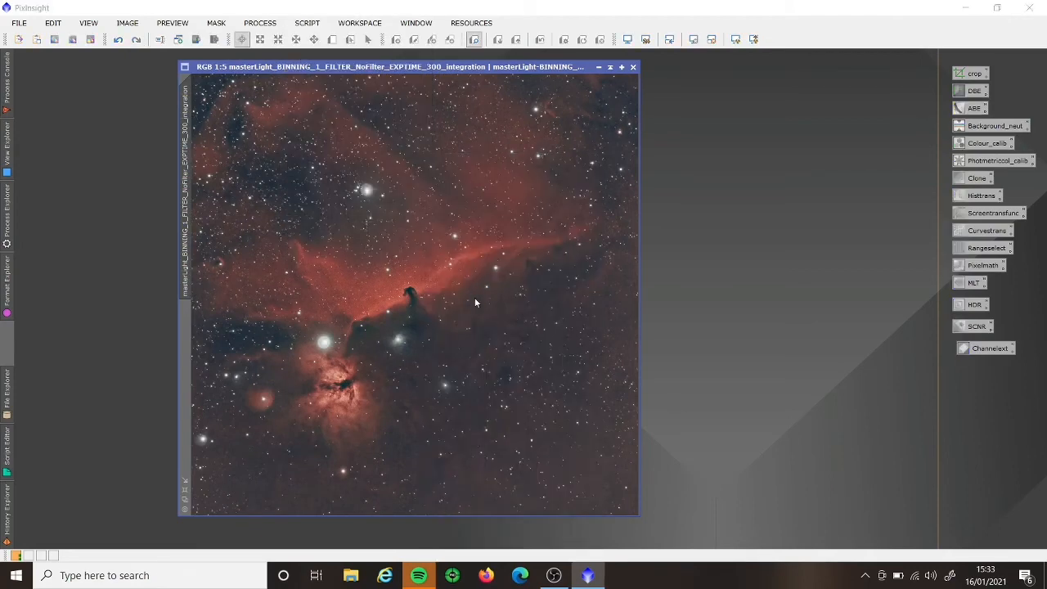
{"action": "left_click_drag", "start_coordinate": [497, 192], "coordinate": [656, 152]}
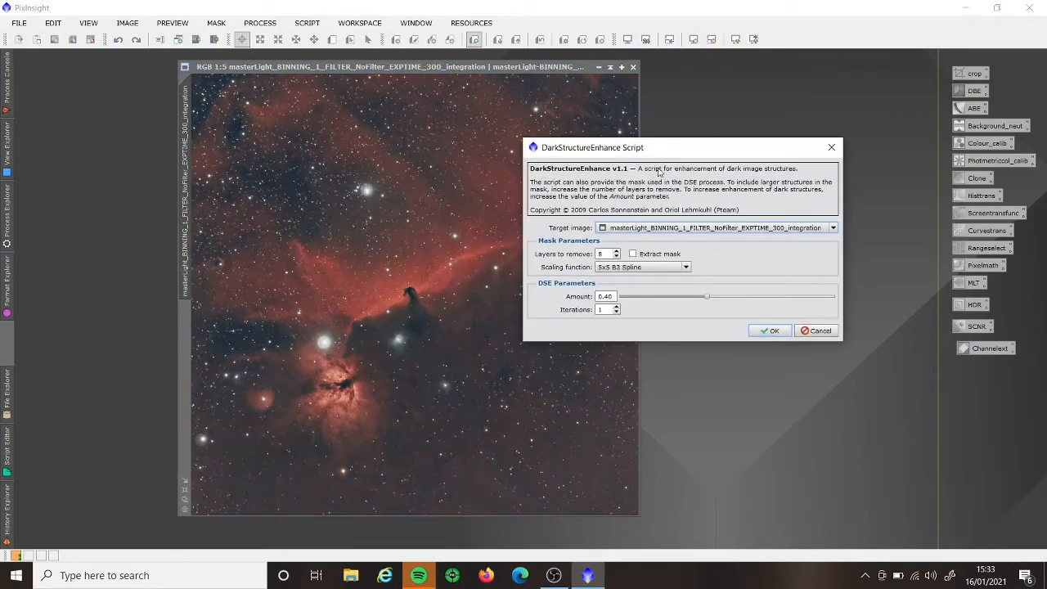
{"action": "left_click", "coordinate": [769, 331]}
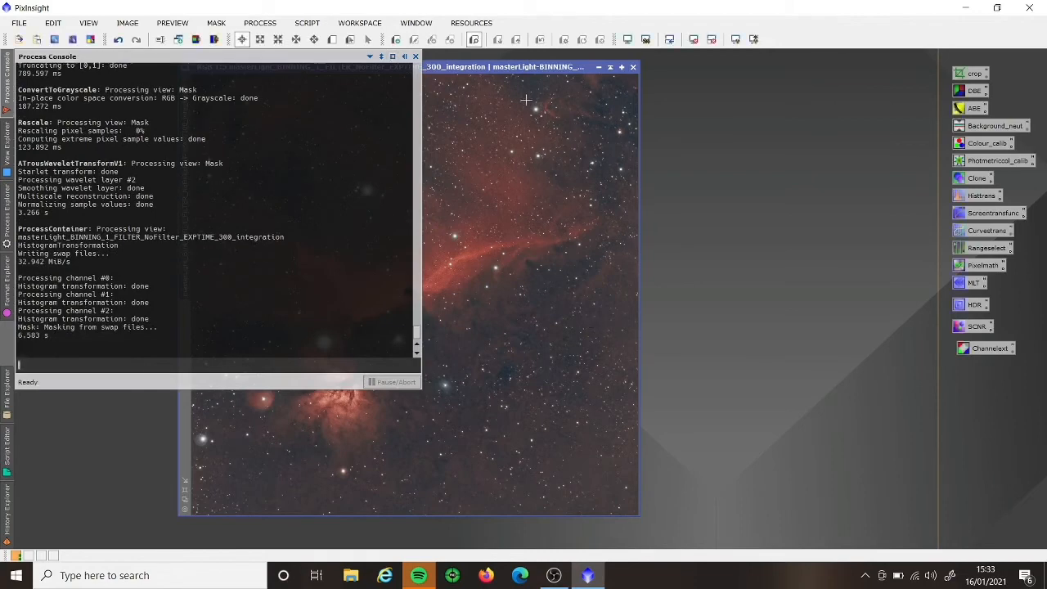
Step: Inspect the dark Horsehead structures at several zoom levels with DarkStructureEnhance undone and redone, leaving it applied
{"action": "left_click", "coordinate": [510, 70]}
{"action": "left_click_drag", "start_coordinate": [516, 71], "coordinate": [576, 66]}
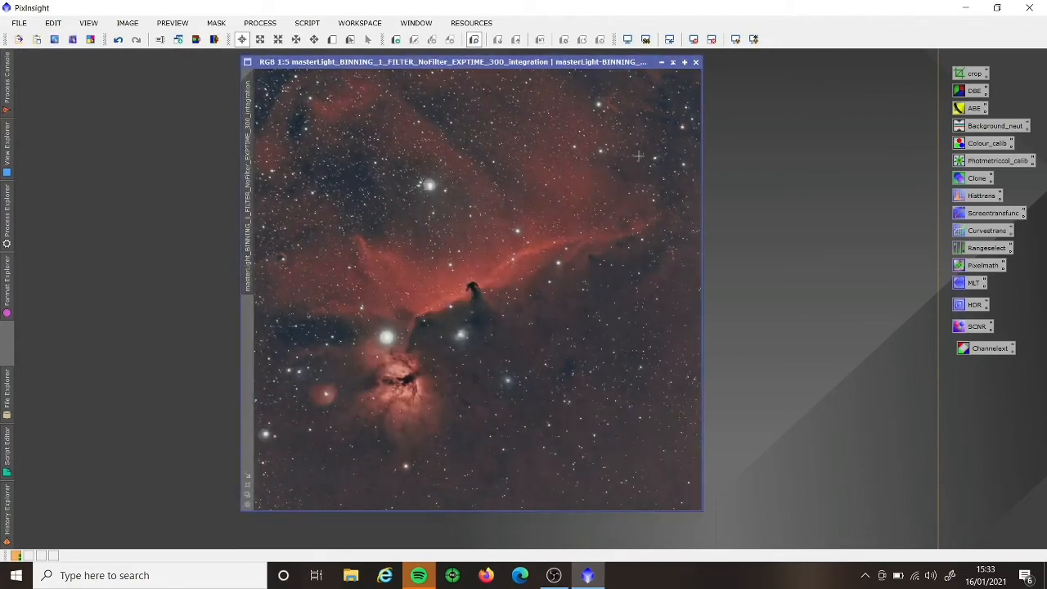
{"action": "left_click", "coordinate": [121, 45]}
{"action": "left_click", "coordinate": [119, 40]}
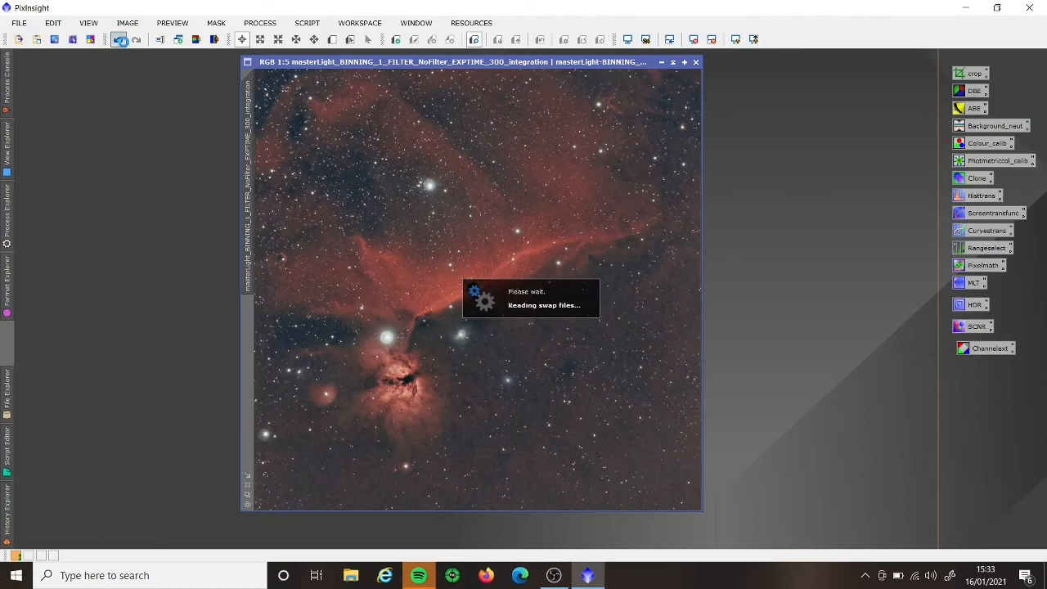
{"action": "scroll", "coordinate": [472, 299], "scroll_direction": "up", "scroll_amount": 1}
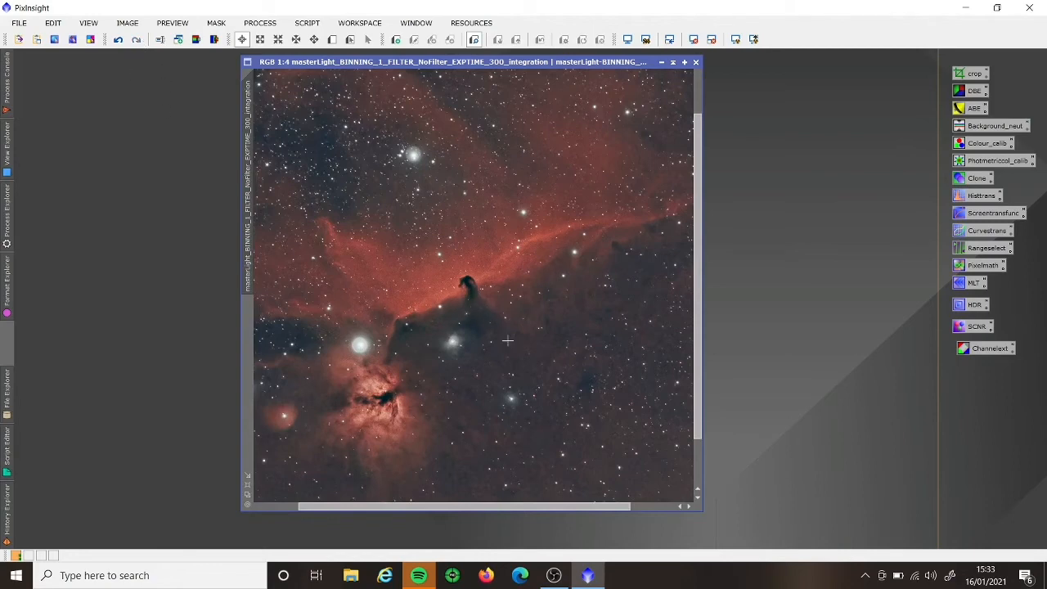
{"action": "left_click", "coordinate": [120, 42]}
{"action": "left_click", "coordinate": [138, 41]}
{"action": "scroll", "coordinate": [505, 288], "scroll_direction": "up", "scroll_amount": 2}
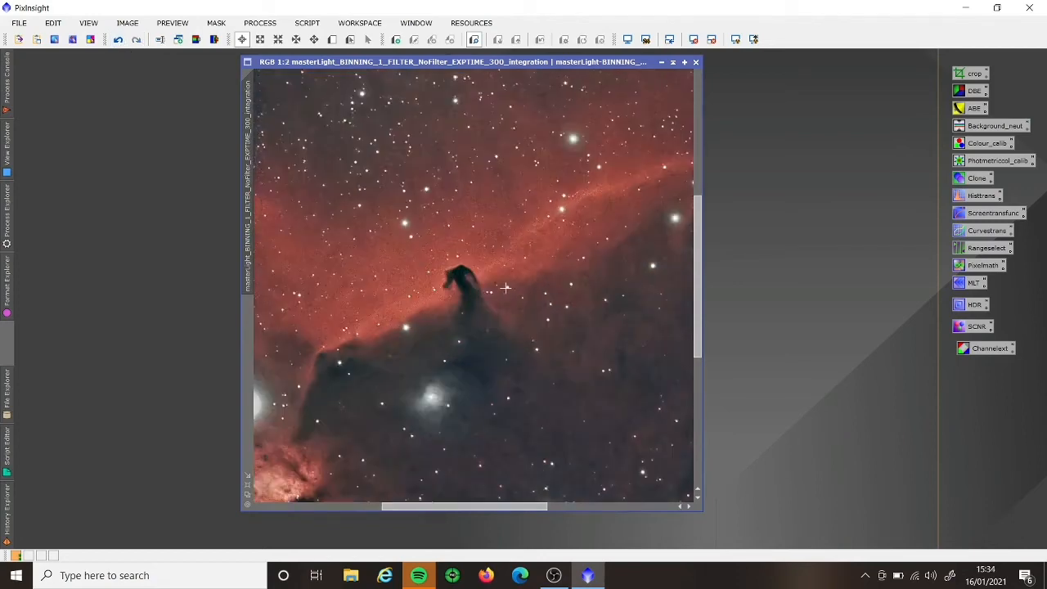
{"action": "scroll", "coordinate": [506, 288], "scroll_direction": "up", "scroll_amount": 2}
{"action": "left_click", "coordinate": [118, 39]}
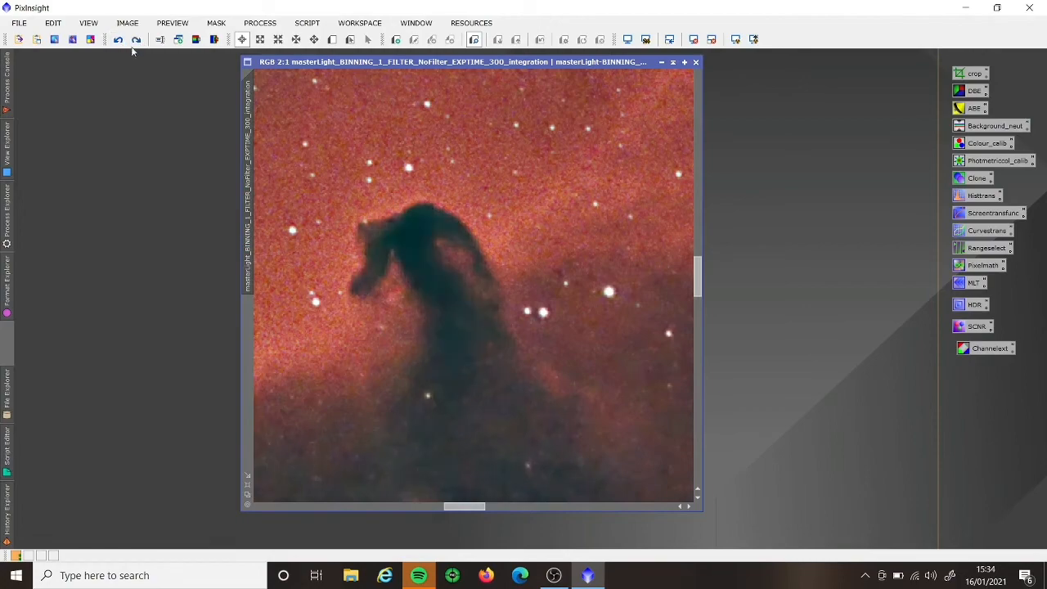
{"action": "left_click", "coordinate": [136, 39]}
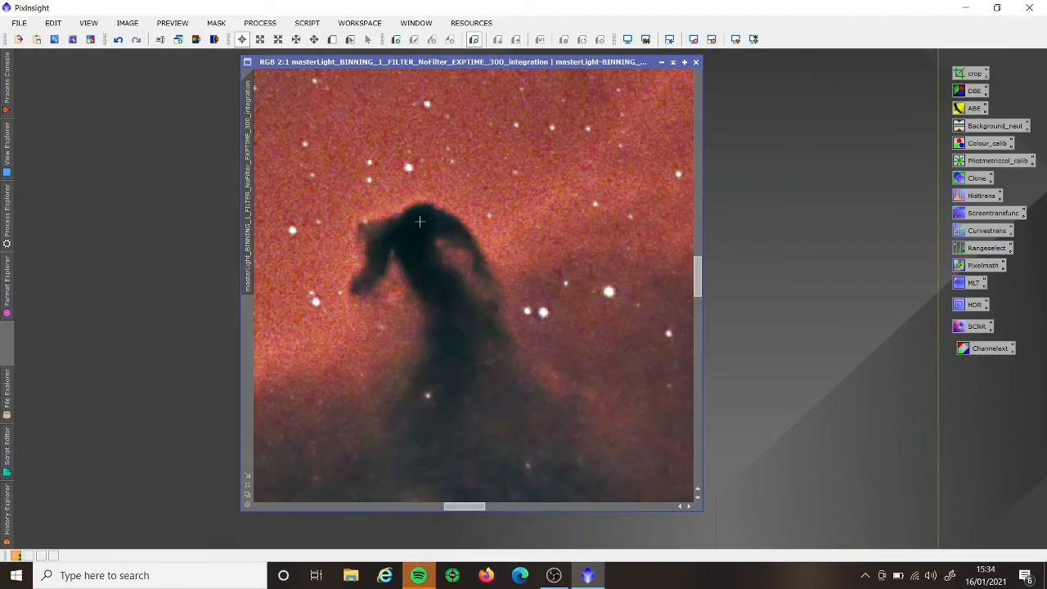
{"action": "scroll", "coordinate": [505, 249], "scroll_direction": "down", "scroll_amount": 2}
{"action": "scroll", "coordinate": [540, 260], "scroll_direction": "down", "scroll_amount": 4}
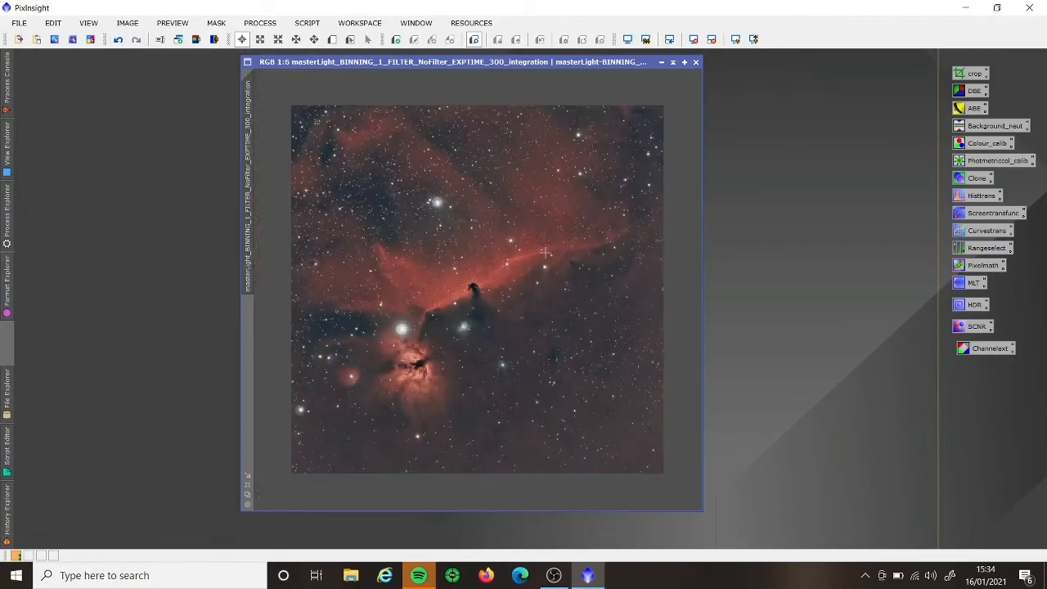
Step: Run the DarkStructureEnhance script on the colour image a second time
{"action": "left_click", "coordinate": [307, 23]}
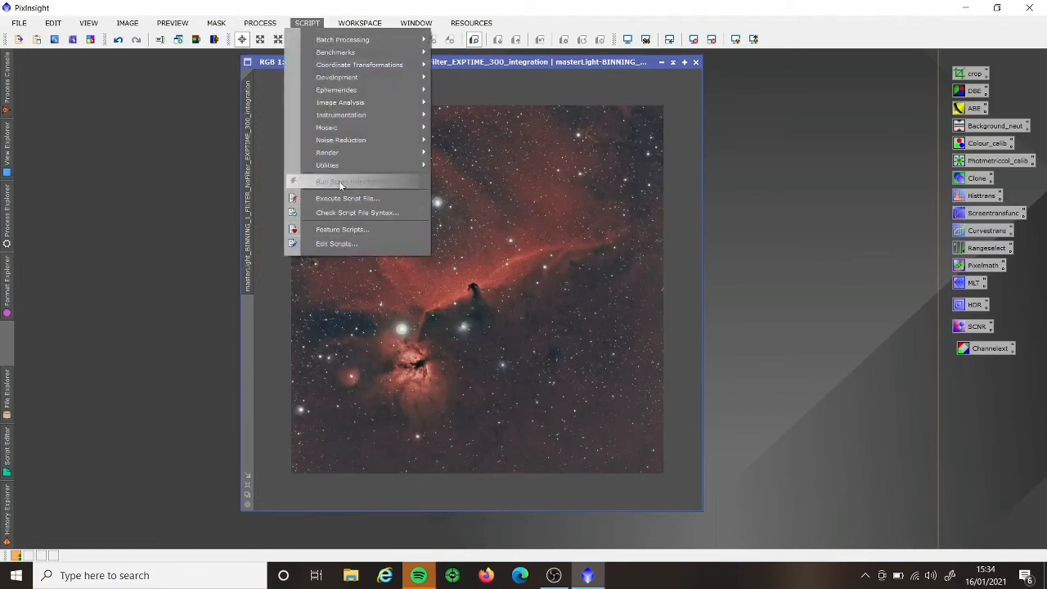
{"action": "mouse_move", "coordinate": [401, 168]}
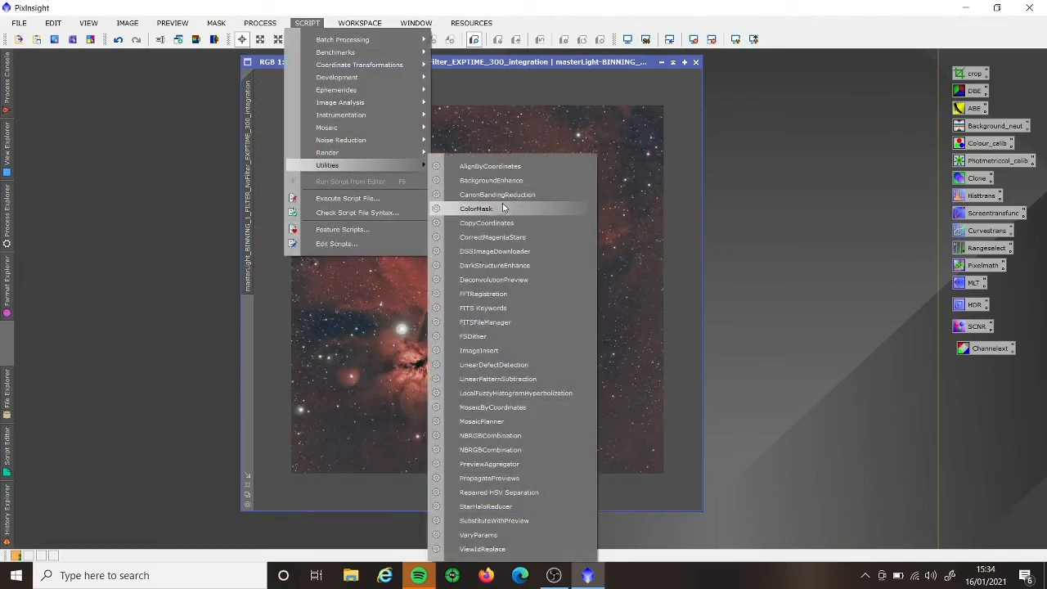
{"action": "left_click", "coordinate": [476, 265]}
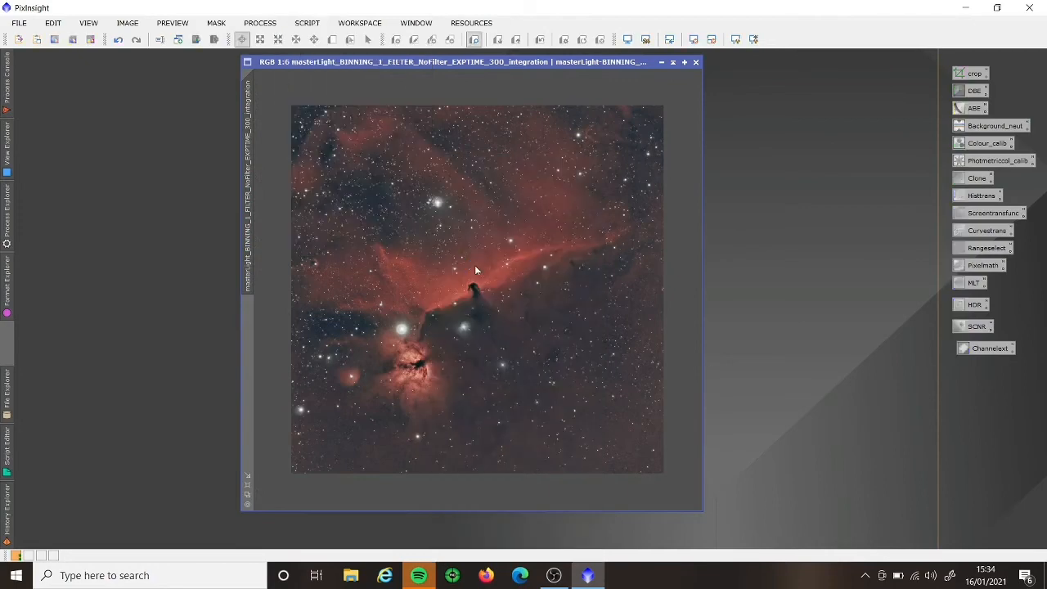
{"action": "left_click", "coordinate": [610, 370]}
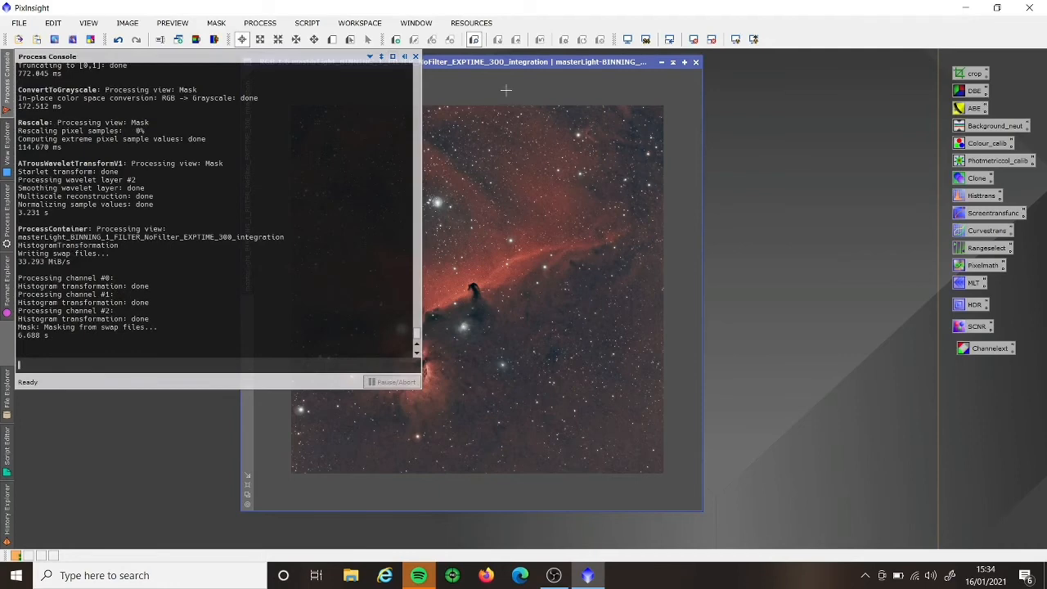
Step: Compare the nebula up close and in full with the second DarkStructureEnhance pass undone and redone, leaving it applied
{"action": "scroll", "coordinate": [558, 209], "scroll_direction": "up", "scroll_amount": 4}
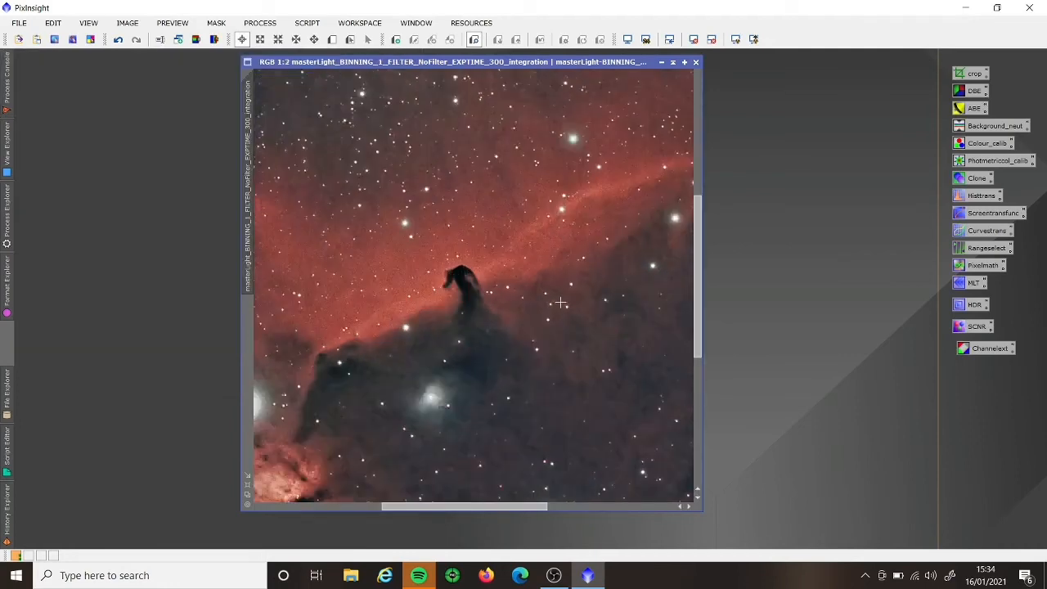
{"action": "scroll", "coordinate": [561, 303], "scroll_direction": "down", "scroll_amount": 1}
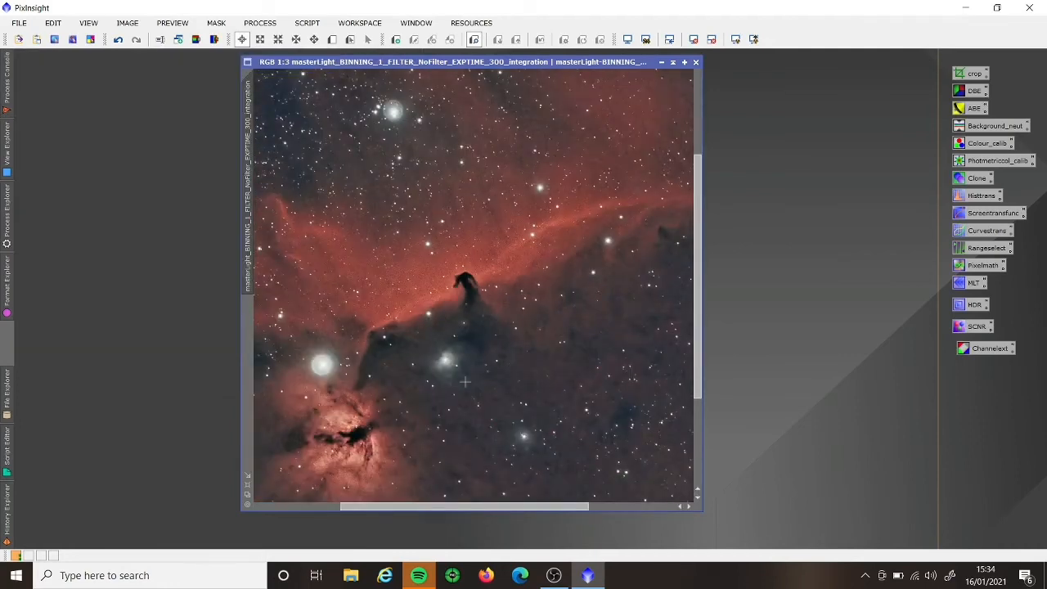
{"action": "left_click", "coordinate": [117, 41]}
{"action": "key", "text": "ctrl+y"}
{"action": "key", "text": "ctrl+z"}
{"action": "left_click", "coordinate": [118, 40]}
{"action": "scroll", "coordinate": [515, 272], "scroll_direction": "down", "scroll_amount": 3}
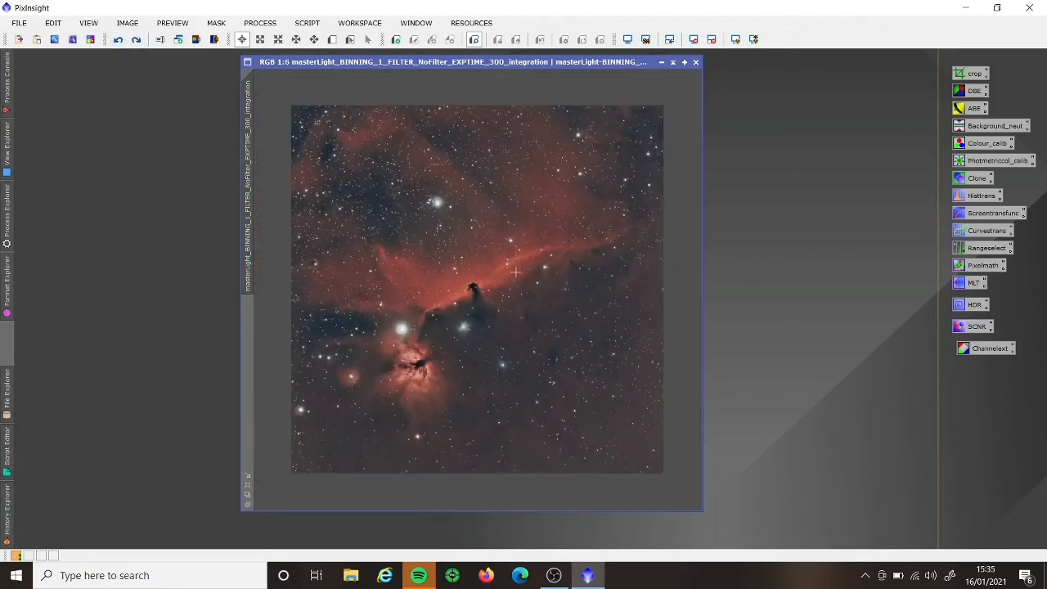
{"action": "left_click", "coordinate": [136, 41]}
{"action": "scroll", "coordinate": [671, 343], "scroll_direction": "up", "scroll_amount": 1}
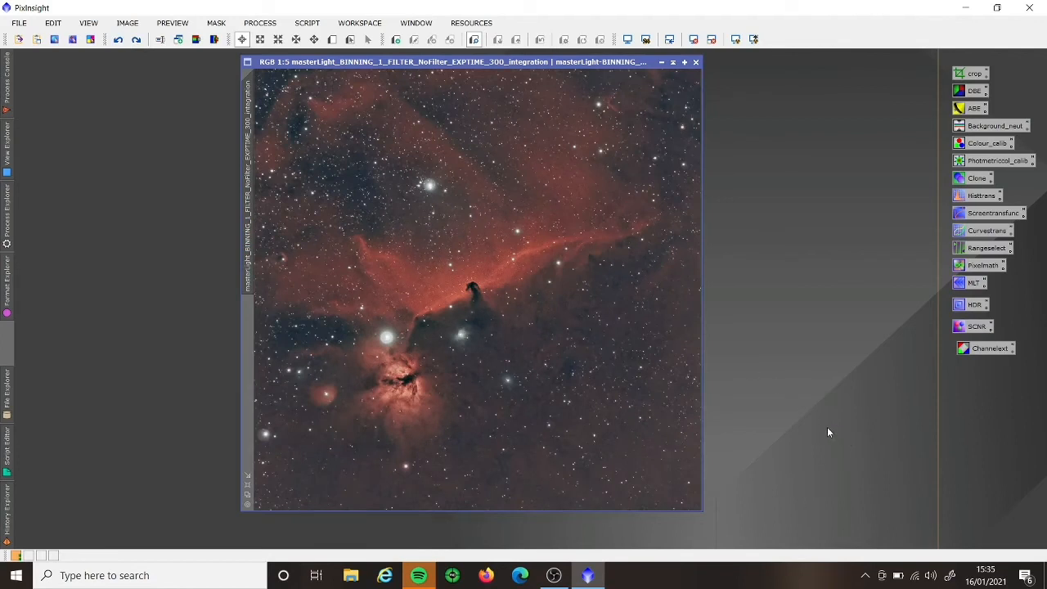
Step: Open CurvesTransformation with a real-time preview of the colour image
{"action": "scroll", "coordinate": [468, 358], "scroll_direction": "down", "scroll_amount": 1}
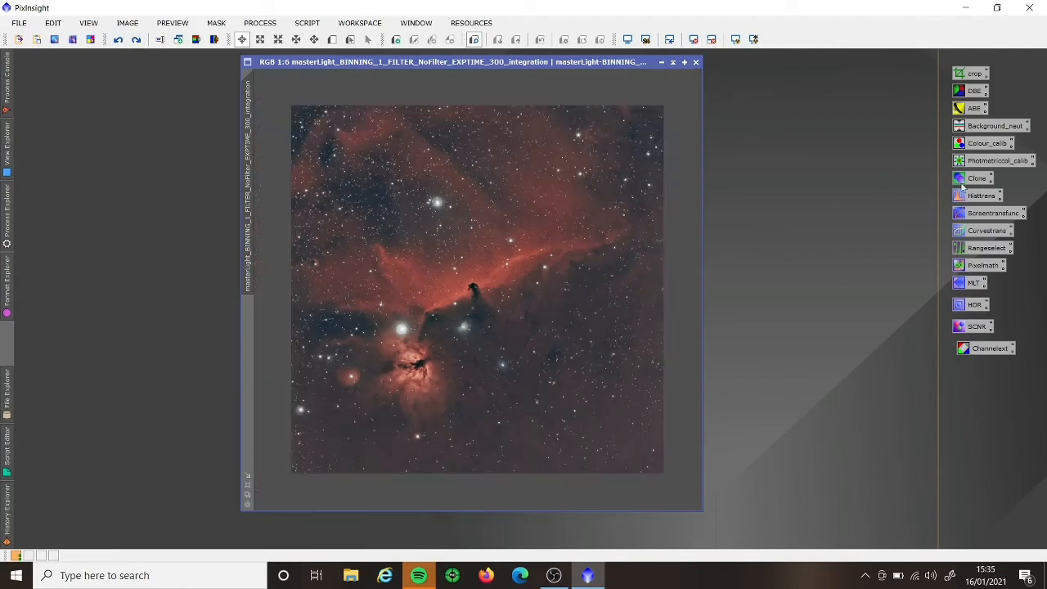
{"action": "double_click", "coordinate": [976, 232]}
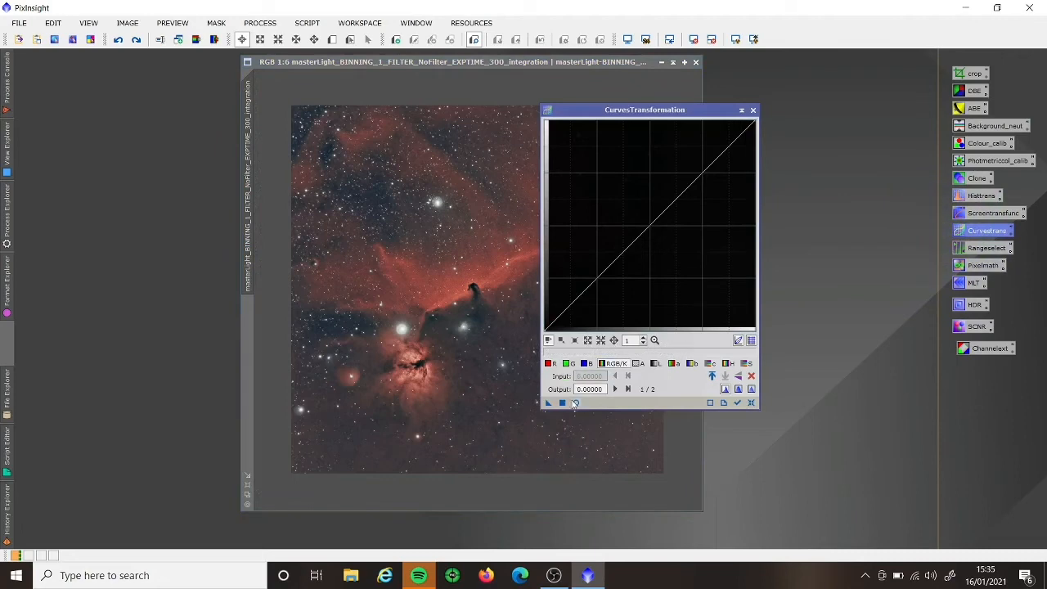
{"action": "left_click", "coordinate": [576, 403]}
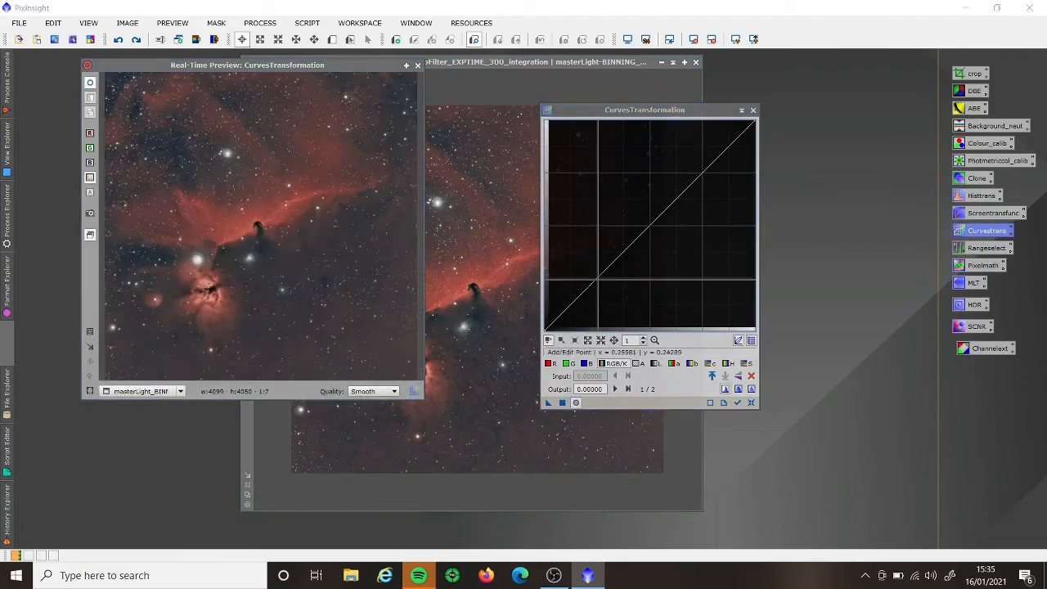
{"action": "left_click", "coordinate": [598, 279]}
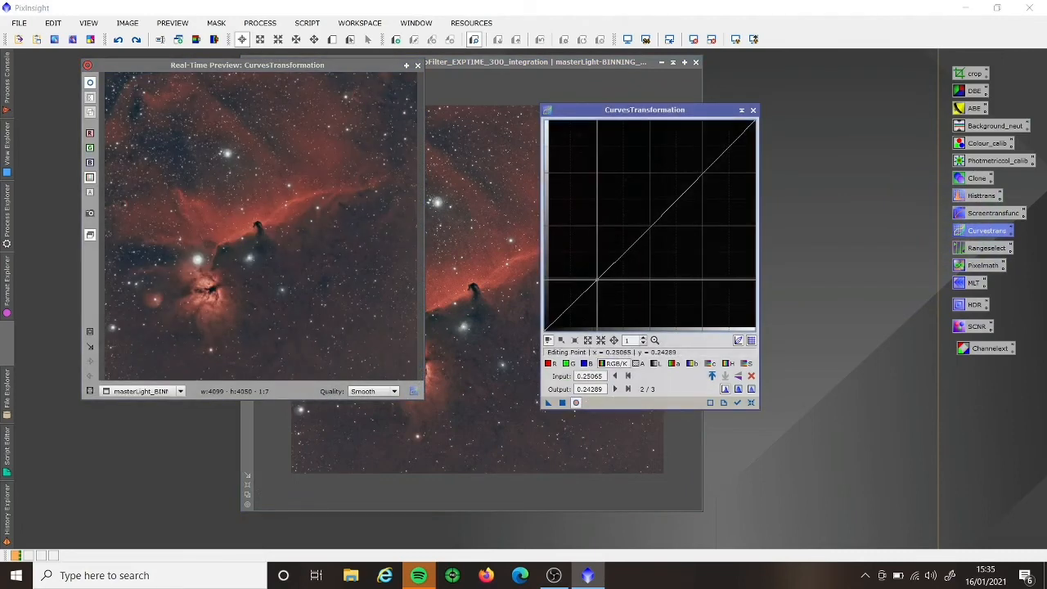
{"action": "left_click_drag", "start_coordinate": [598, 279], "coordinate": [596, 284]}
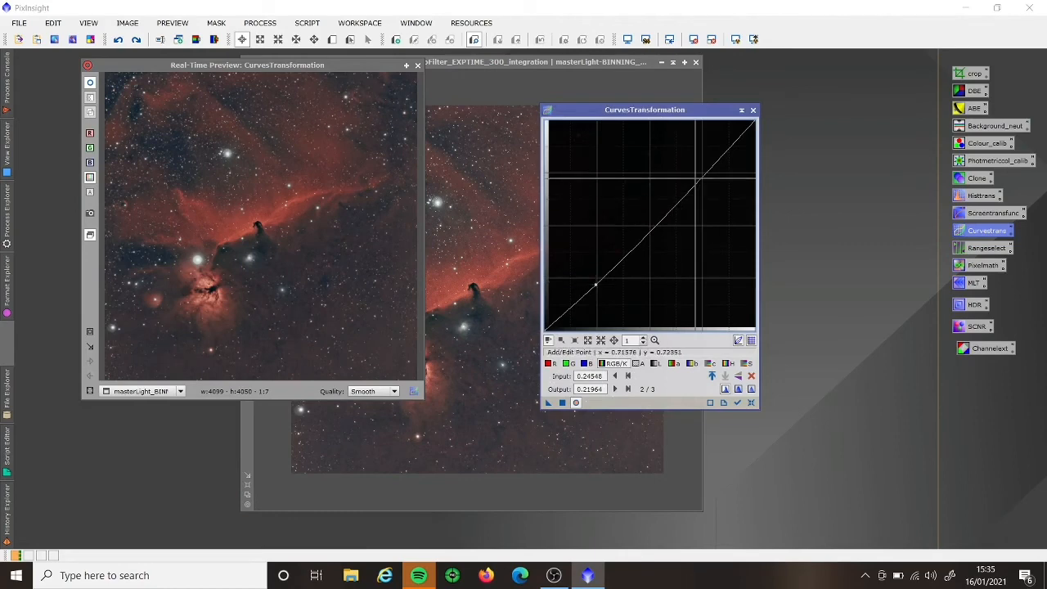
{"action": "mouse_move", "coordinate": [706, 170]}
{"action": "left_mouse_down"}
{"action": "mouse_move", "coordinate": [706, 158]}
{"action": "mouse_move", "coordinate": [704, 169]}
{"action": "left_mouse_up"}
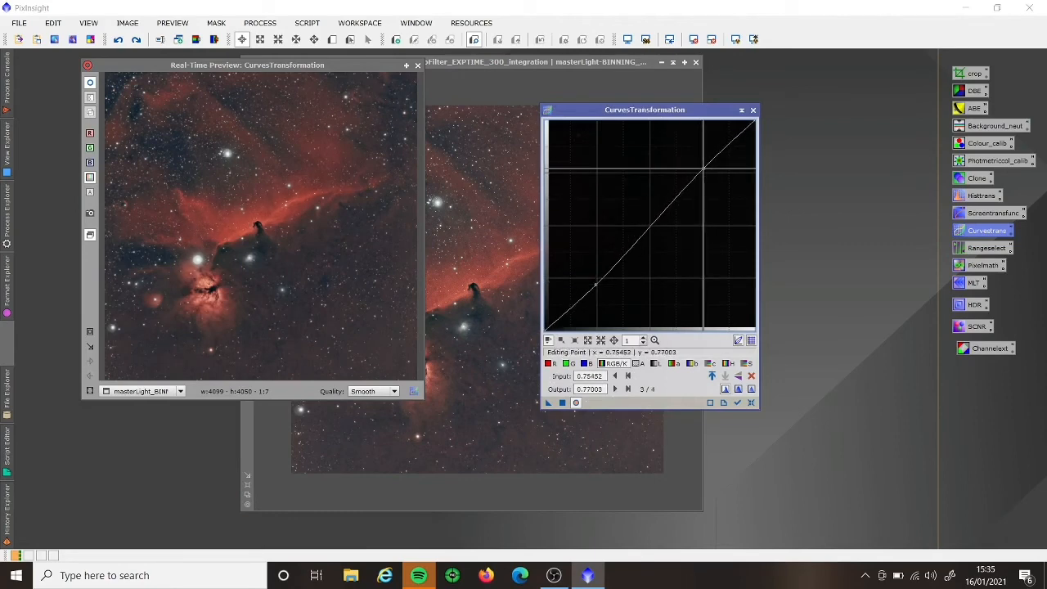
{"action": "left_click", "coordinate": [753, 404]}
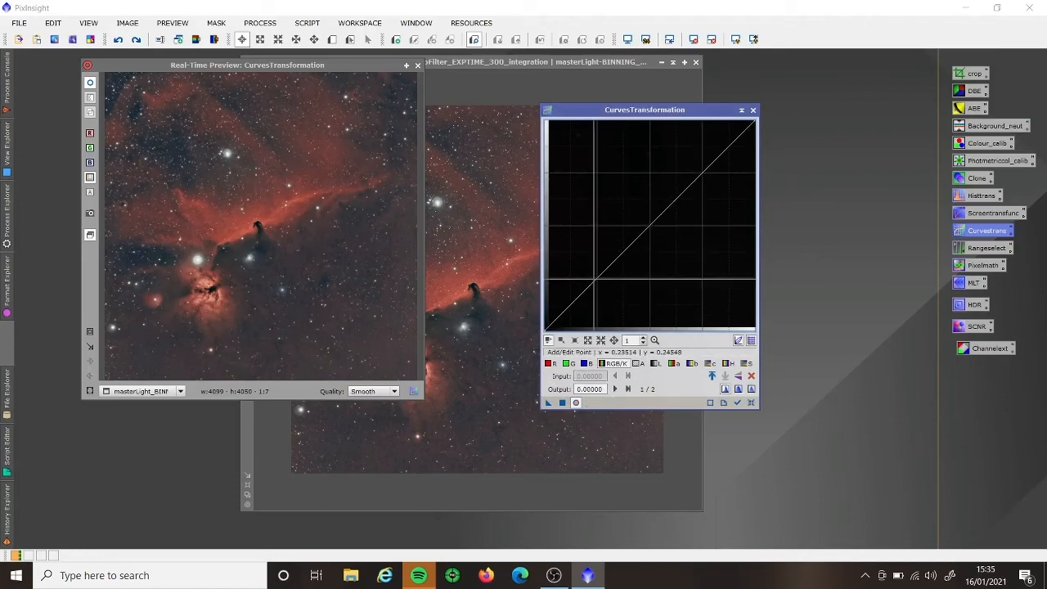
Step: Shape a gentle RGB/K S-curve through about (0.240, 0.214) and (0.755, 0.767), and apply it to the colour image
{"action": "left_click_drag", "start_coordinate": [595, 280], "coordinate": [595, 286]}
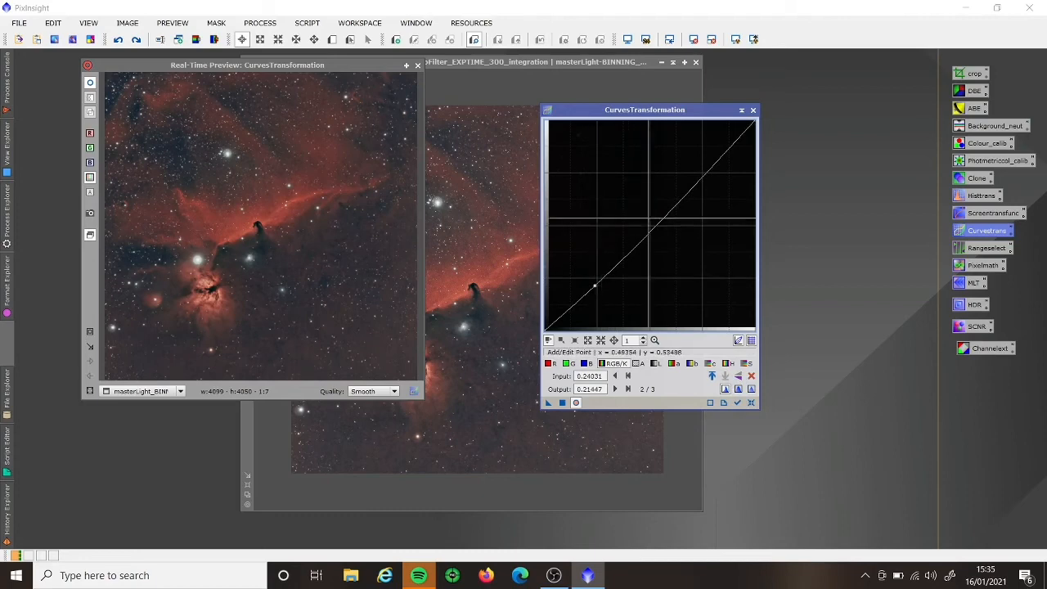
{"action": "left_click_drag", "start_coordinate": [703, 172], "coordinate": [703, 170]}
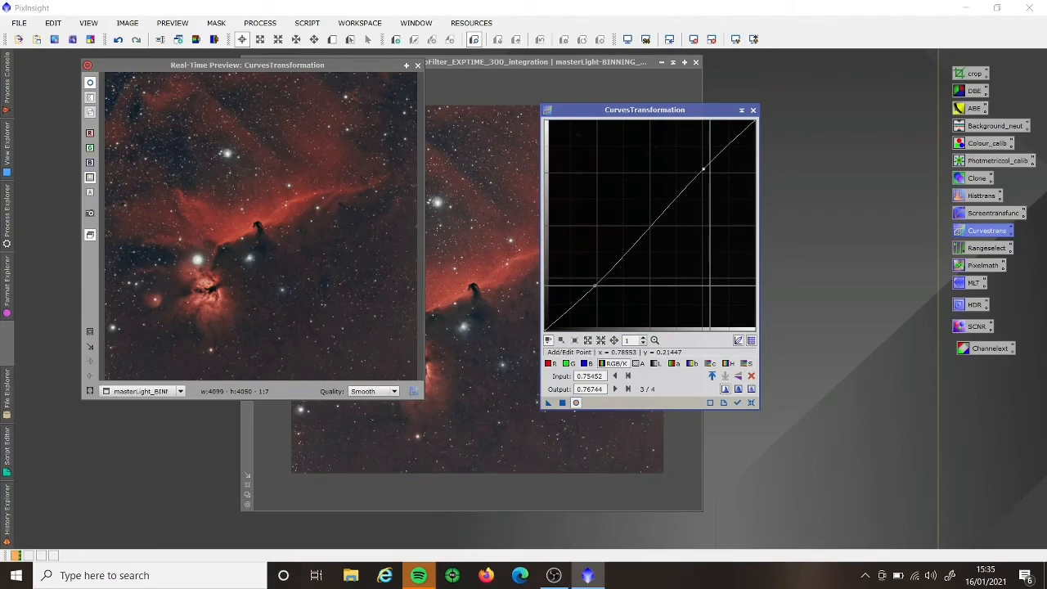
{"action": "left_click", "coordinate": [563, 402]}
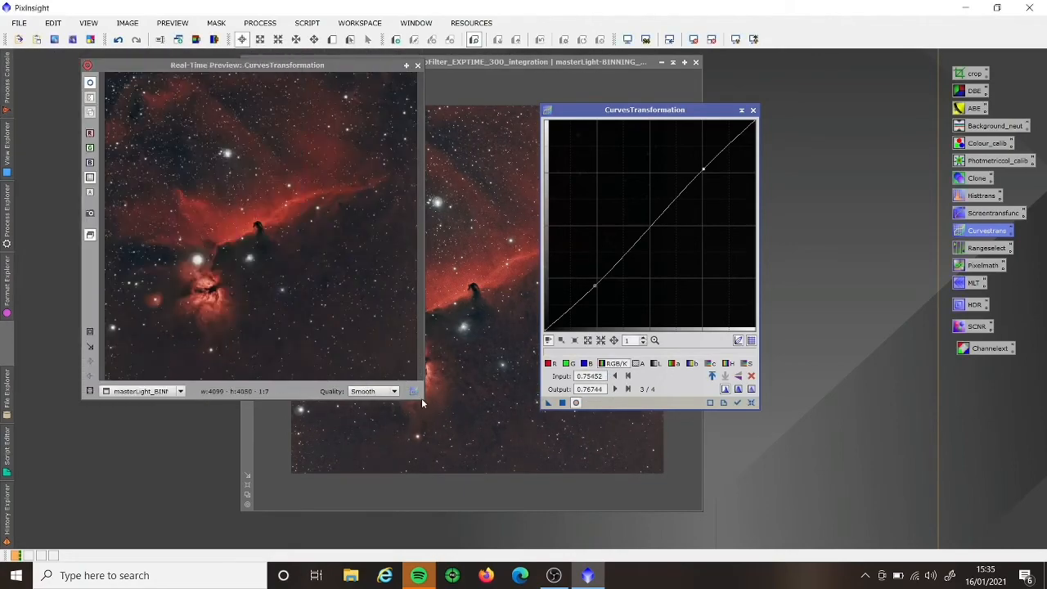
Step: Enlarge the real-time preview window and reset the curves to a straight line
{"action": "left_click_drag", "start_coordinate": [421, 398], "coordinate": [532, 502]}
{"action": "left_click", "coordinate": [751, 402]}
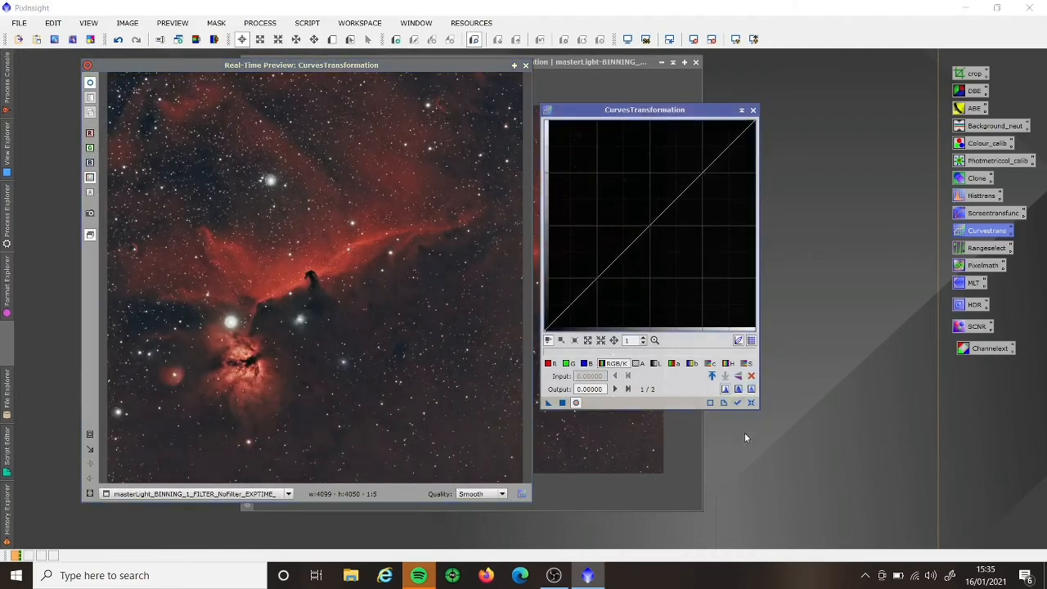
Step: Try a saturation curve through about (0.243, 0.243) and (0.755, 0.705), and reset it
{"action": "left_click", "coordinate": [748, 364]}
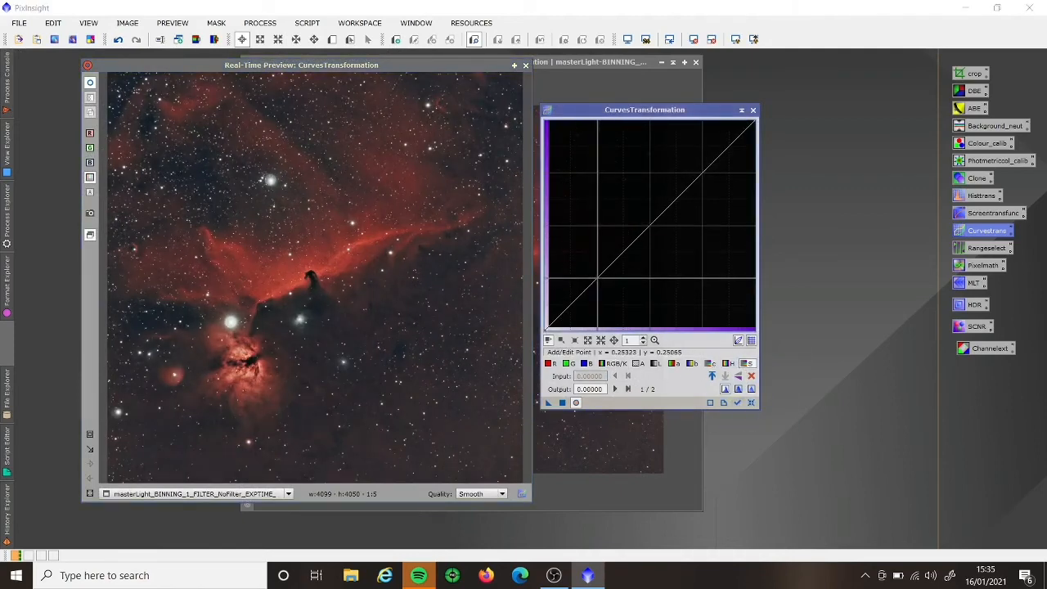
{"action": "mouse_move", "coordinate": [597, 278]}
{"action": "left_mouse_down"}
{"action": "mouse_move", "coordinate": [597, 269]}
{"action": "mouse_move", "coordinate": [595, 280]}
{"action": "left_mouse_up"}
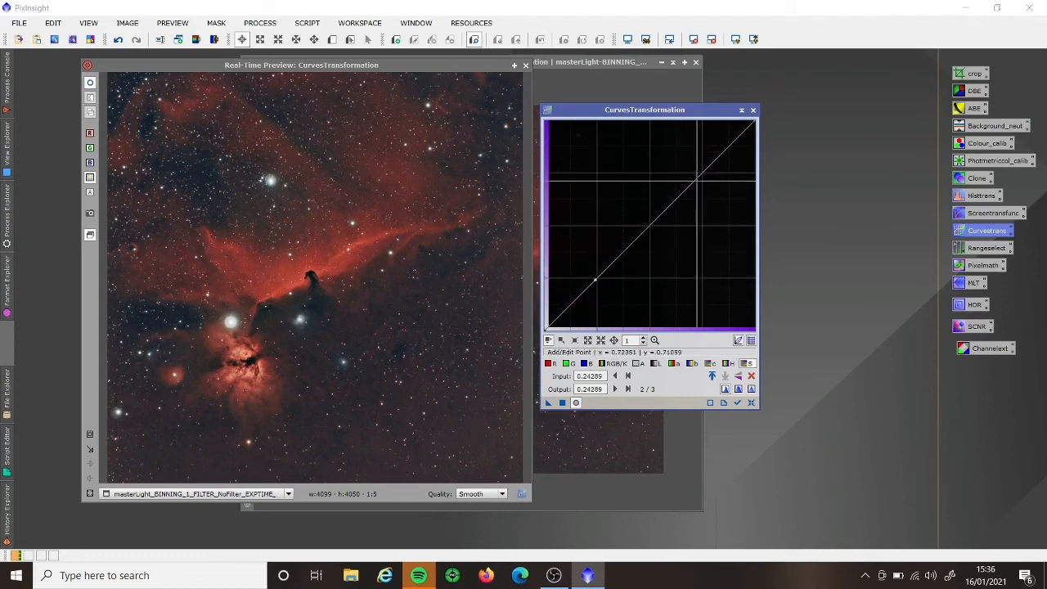
{"action": "mouse_move", "coordinate": [697, 178]}
{"action": "left_mouse_down"}
{"action": "mouse_move", "coordinate": [702, 169]}
{"action": "mouse_move", "coordinate": [702, 181]}
{"action": "left_mouse_up"}
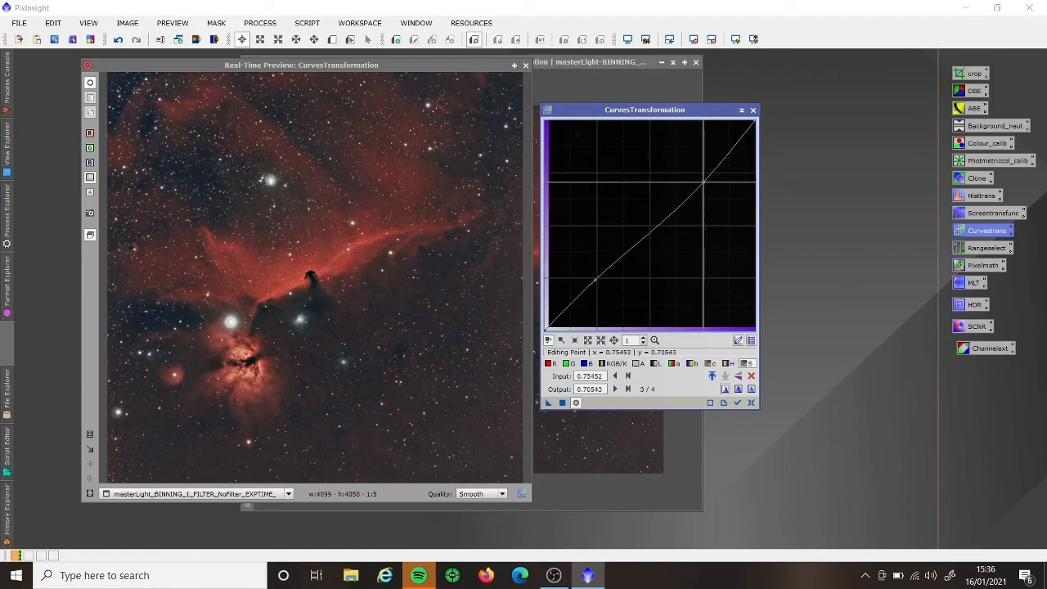
{"action": "left_click", "coordinate": [750, 403]}
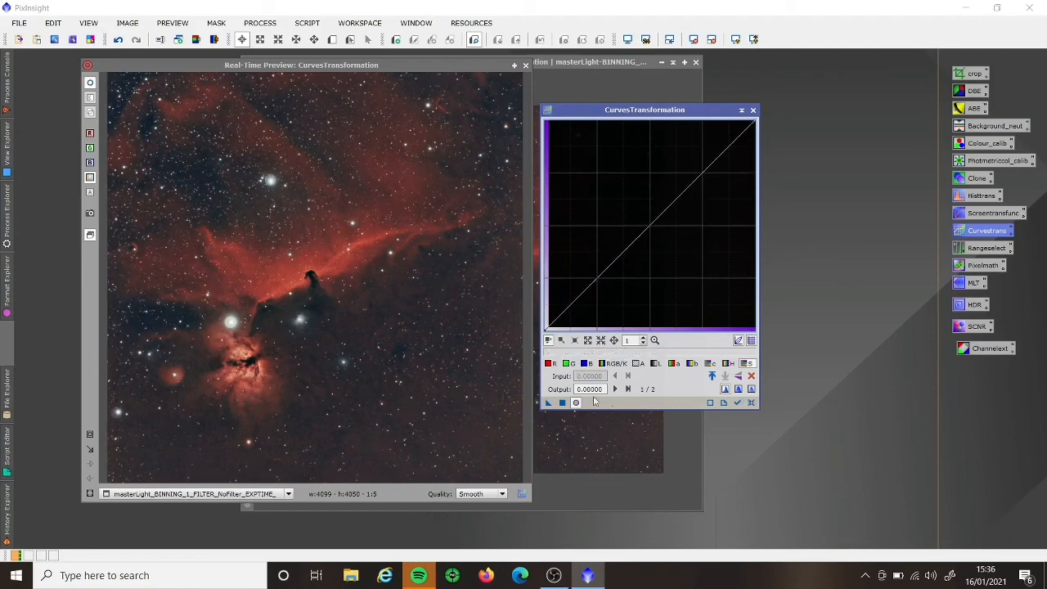
Step: Try lifting the red channel curve at about (0.258, 0.276), and reset it
{"action": "left_click", "coordinate": [549, 363]}
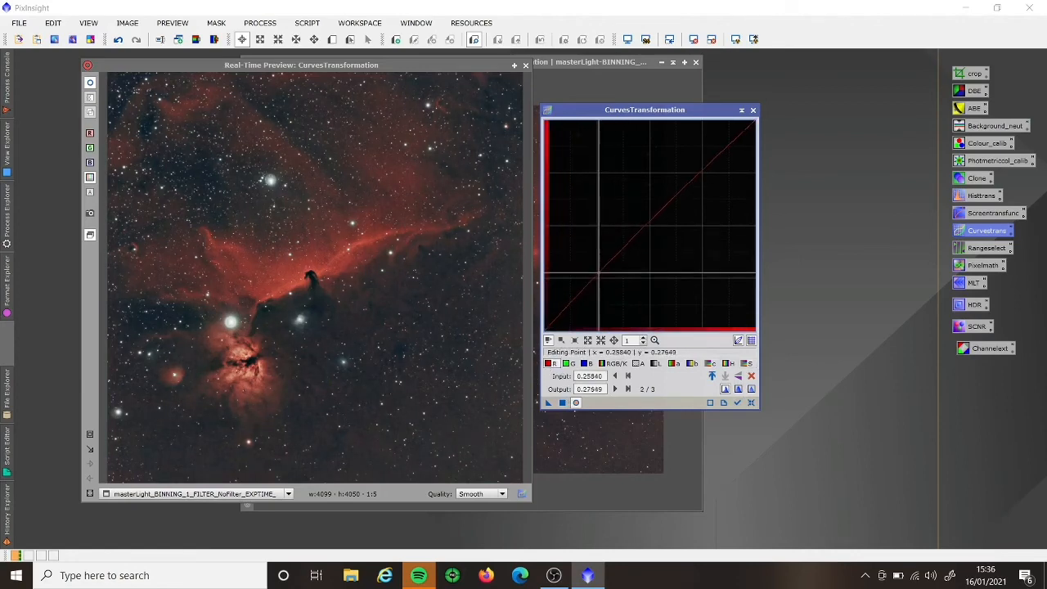
{"action": "left_click", "coordinate": [600, 270]}
{"action": "left_click_drag", "start_coordinate": [599, 270], "coordinate": [598, 271]}
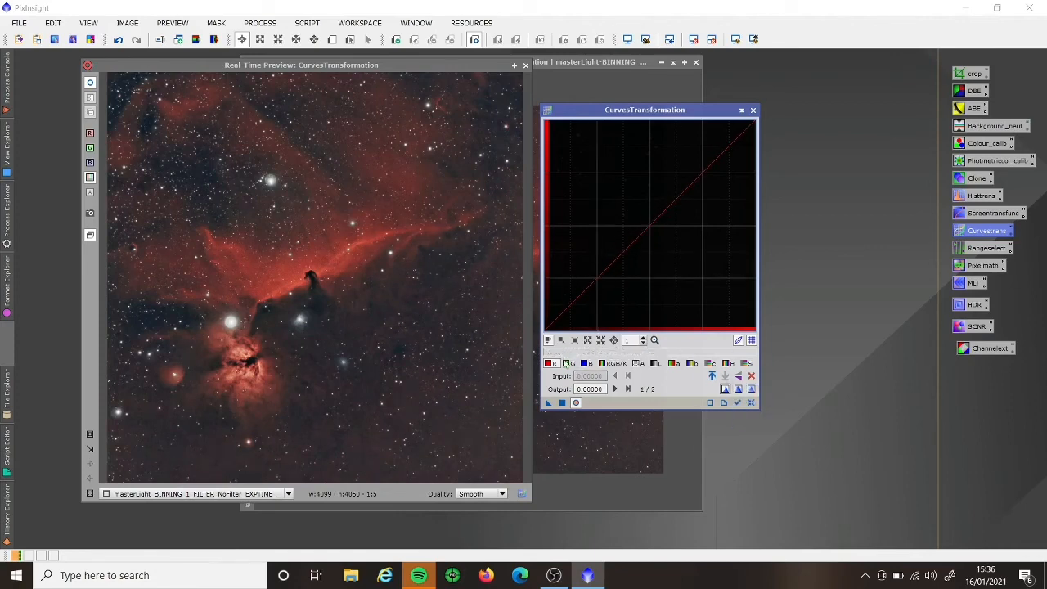
Step: Try lifting the green curve's shadows and its highlights to about (0.744, 0.775), and a separate midpoint near (0.504, 0.494), resetting each attempt
{"action": "left_click", "coordinate": [566, 363]}
{"action": "left_click", "coordinate": [600, 281]}
{"action": "left_click_drag", "start_coordinate": [599, 281], "coordinate": [598, 276]}
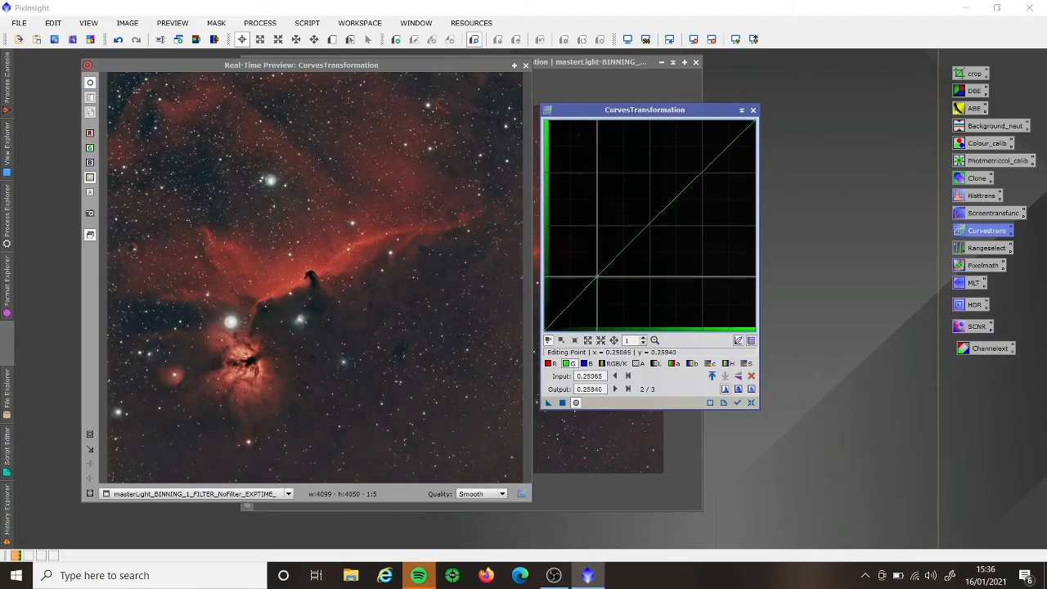
{"action": "left_click", "coordinate": [702, 171]}
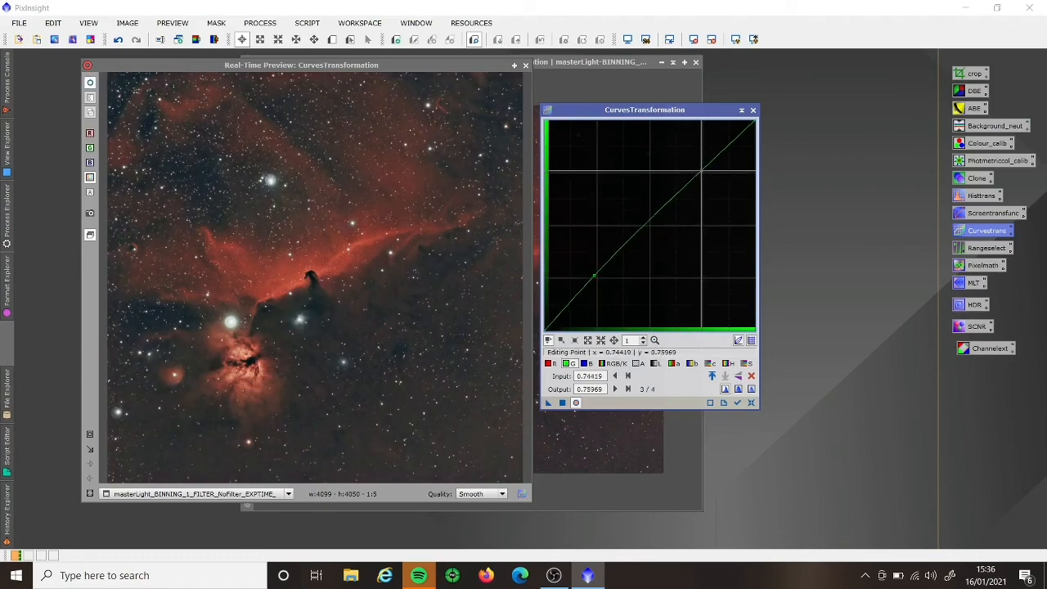
{"action": "left_click_drag", "start_coordinate": [701, 169], "coordinate": [701, 168]}
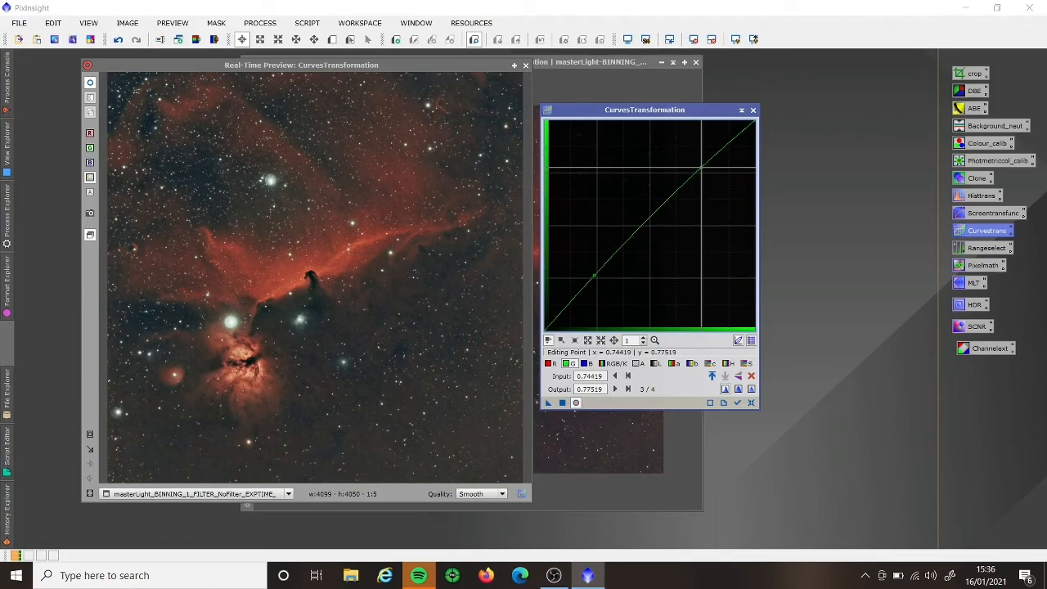
{"action": "left_click", "coordinate": [752, 403]}
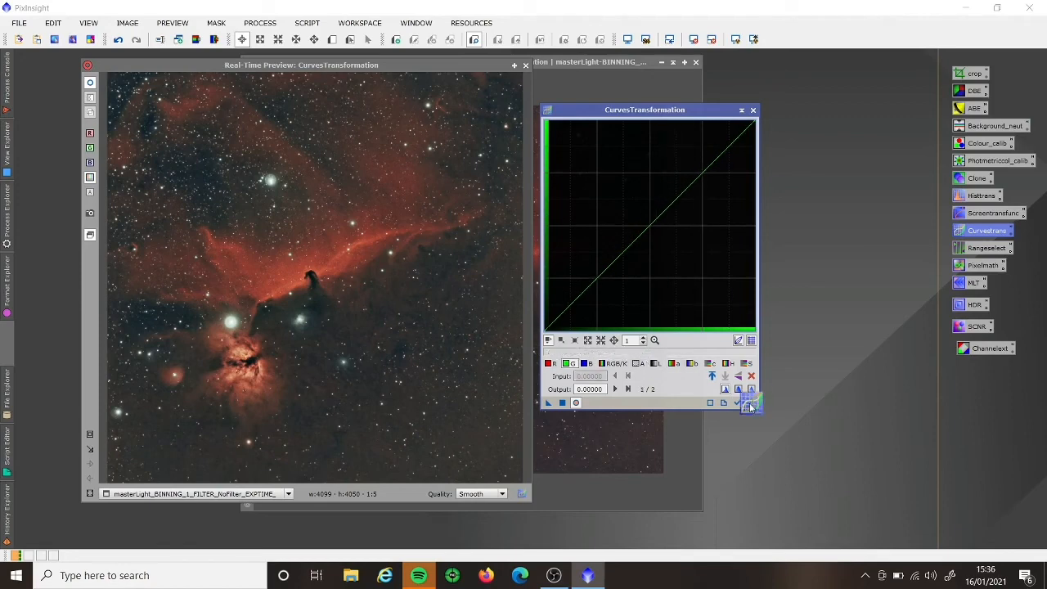
{"action": "left_click", "coordinate": [646, 223]}
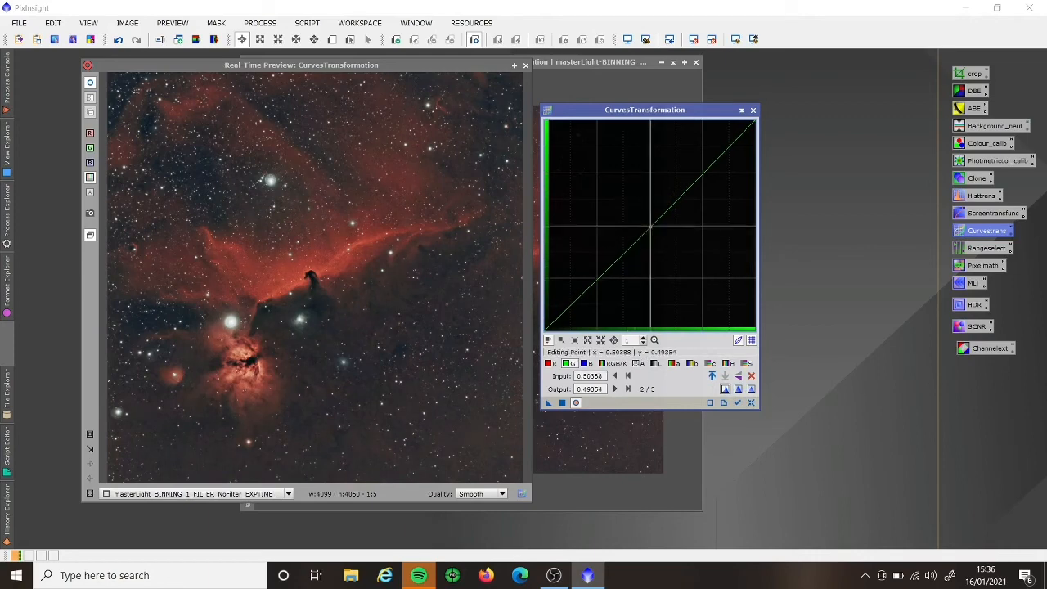
{"action": "left_click", "coordinate": [752, 403]}
Step: Shape the green curve through about (0.251, 0.271) and (0.752, 0.747), apply it to the colour image, and reset the curves
{"action": "left_click", "coordinate": [600, 280]}
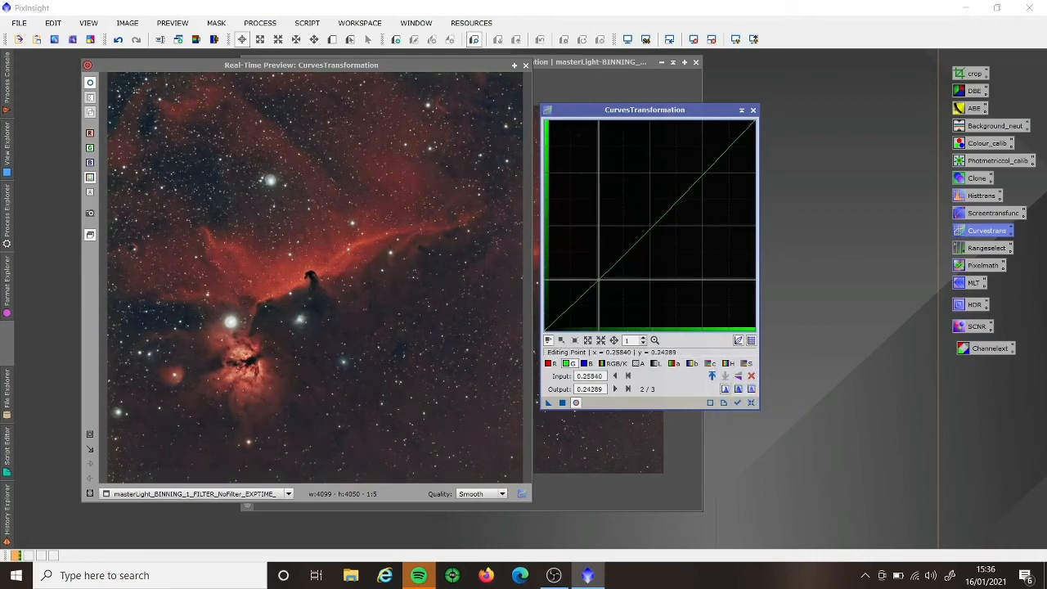
{"action": "left_click_drag", "start_coordinate": [600, 280], "coordinate": [598, 273]}
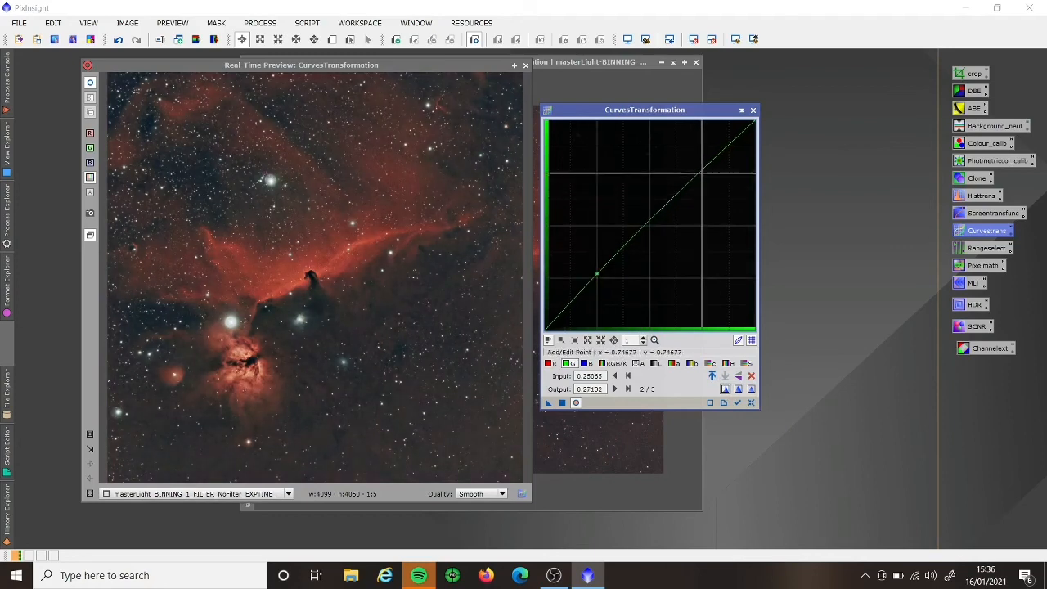
{"action": "left_click", "coordinate": [704, 175]}
{"action": "left_click_drag", "start_coordinate": [706, 175], "coordinate": [703, 172]}
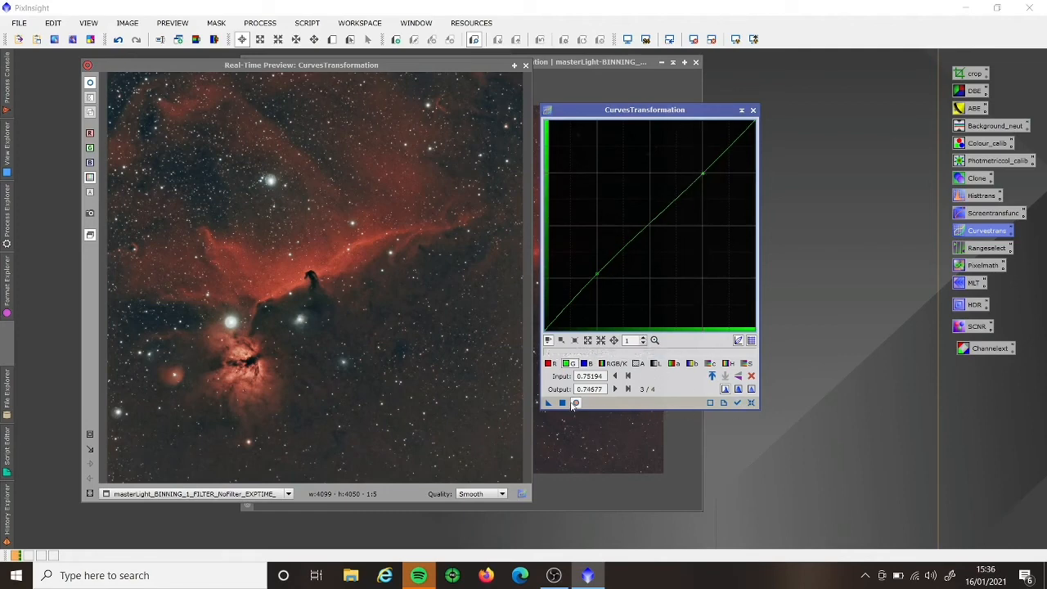
{"action": "left_click", "coordinate": [575, 404]}
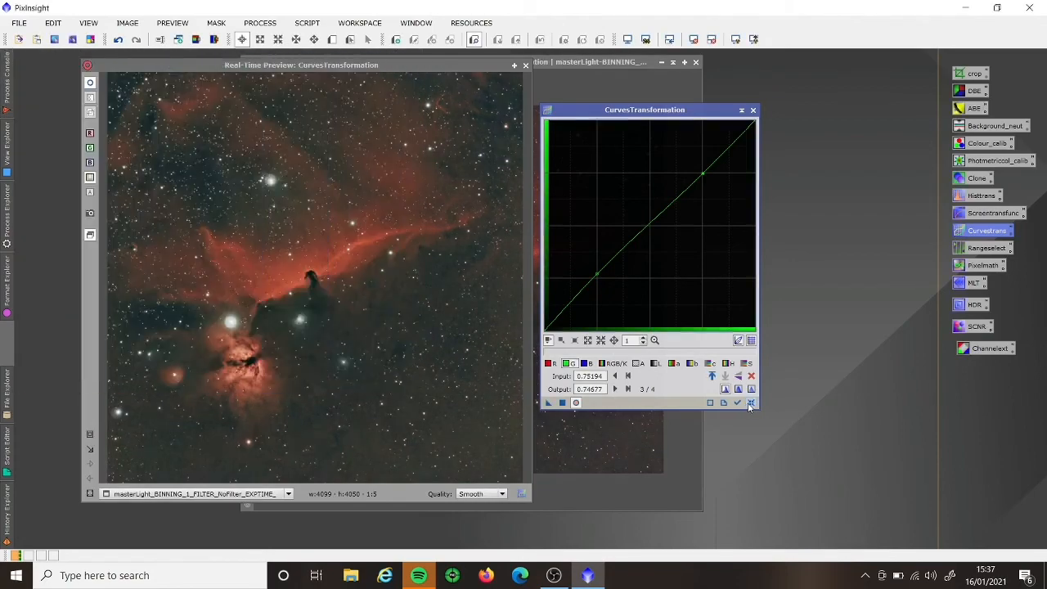
{"action": "left_click", "coordinate": [751, 403]}
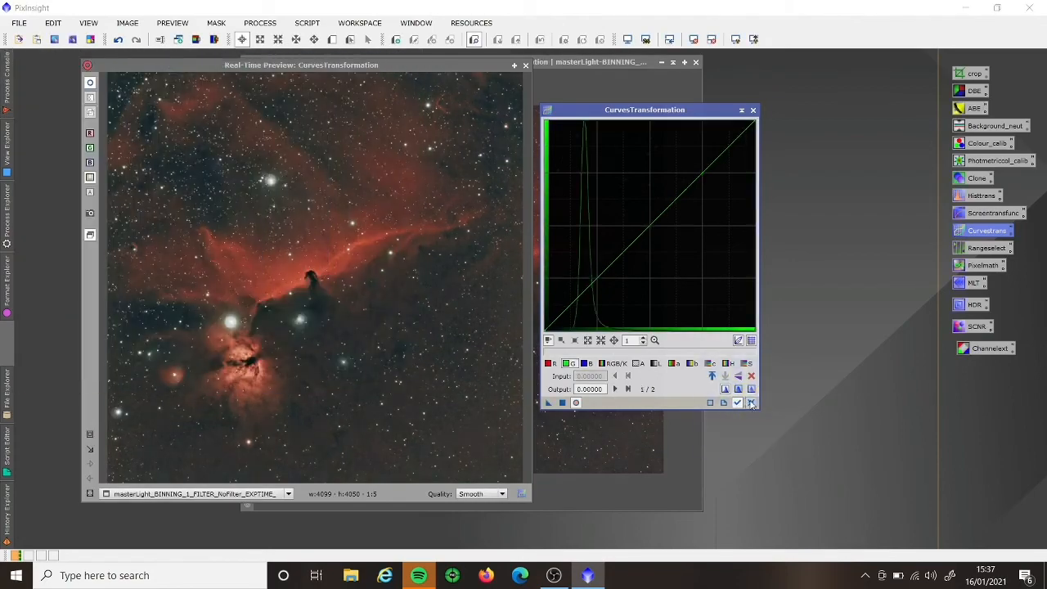
Step: Try raising the lightness (L) curve with points including about (0.465, 0.517) and (0.731, 0.814), and reset it
{"action": "left_click", "coordinate": [654, 363]}
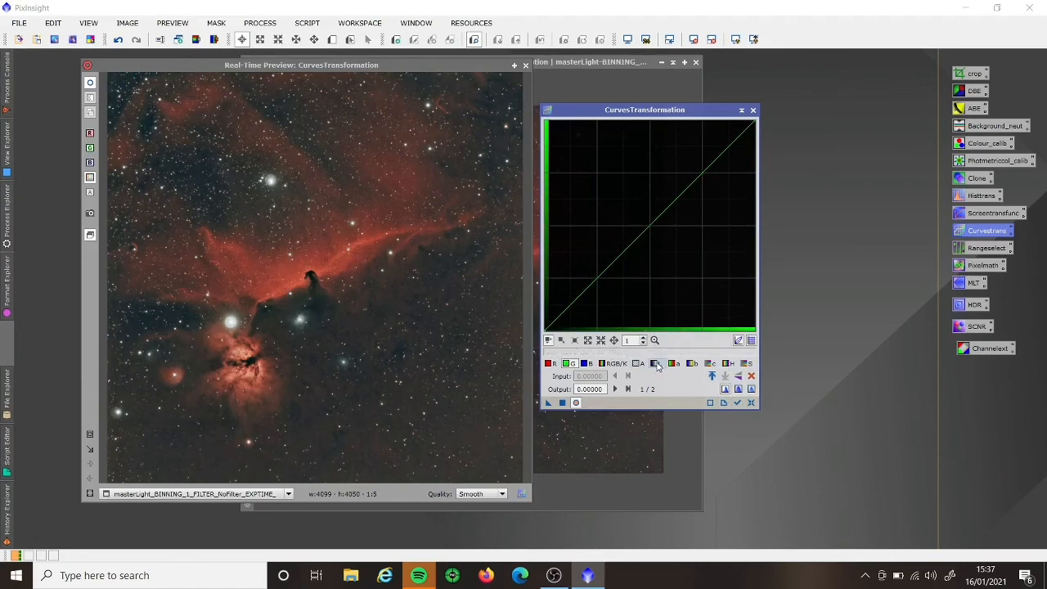
{"action": "left_click_drag", "start_coordinate": [586, 286], "coordinate": [584, 243]}
{"action": "left_click", "coordinate": [749, 404]}
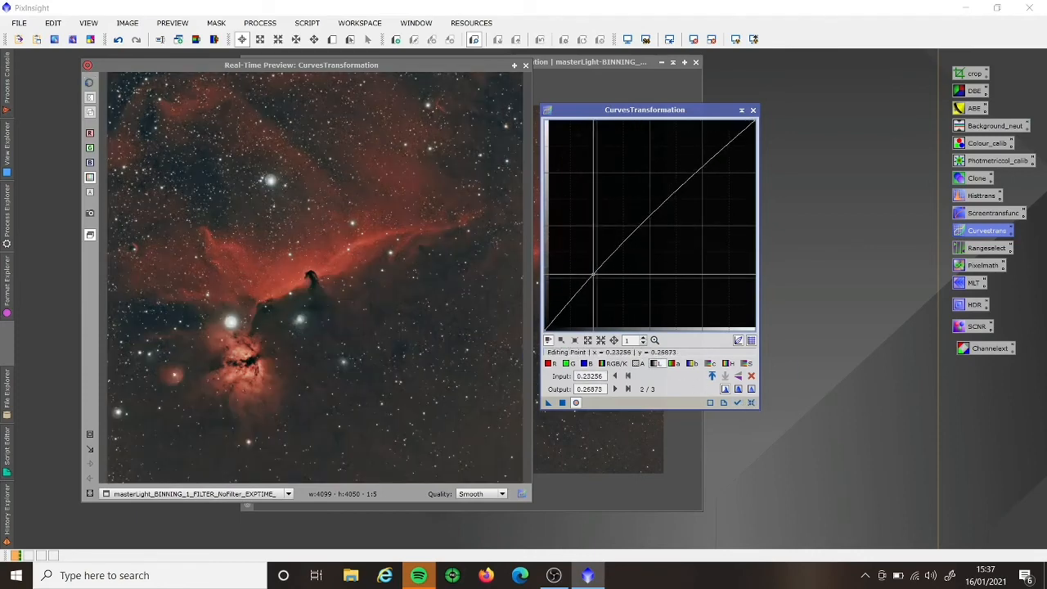
{"action": "left_click_drag", "start_coordinate": [591, 277], "coordinate": [593, 271]}
{"action": "left_click", "coordinate": [645, 220]}
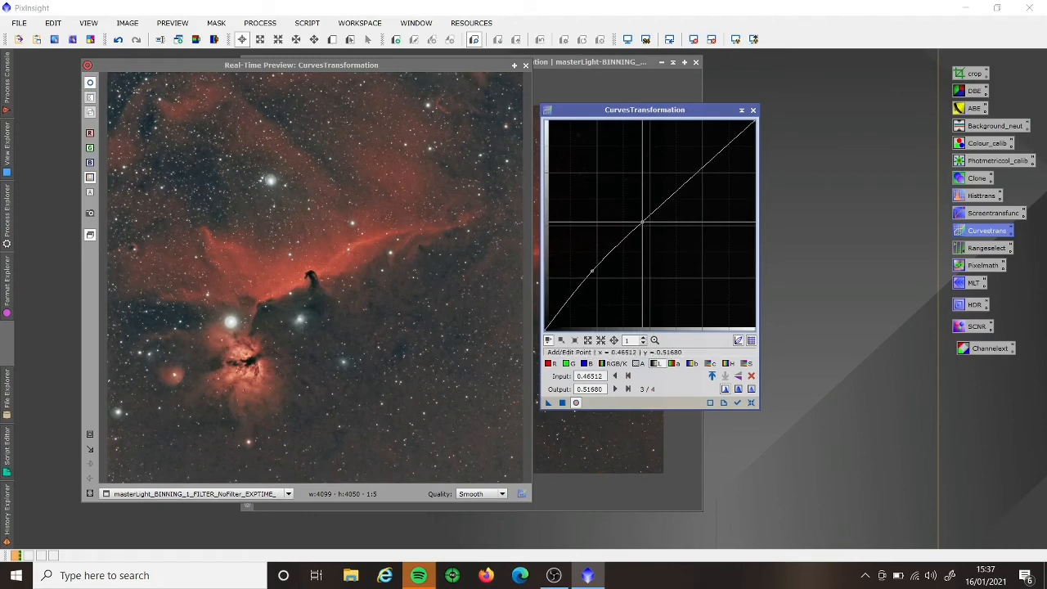
{"action": "mouse_move", "coordinate": [712, 164]}
{"action": "left_mouse_down"}
{"action": "mouse_move", "coordinate": [711, 182]}
{"action": "mouse_move", "coordinate": [698, 158]}
{"action": "left_mouse_up"}
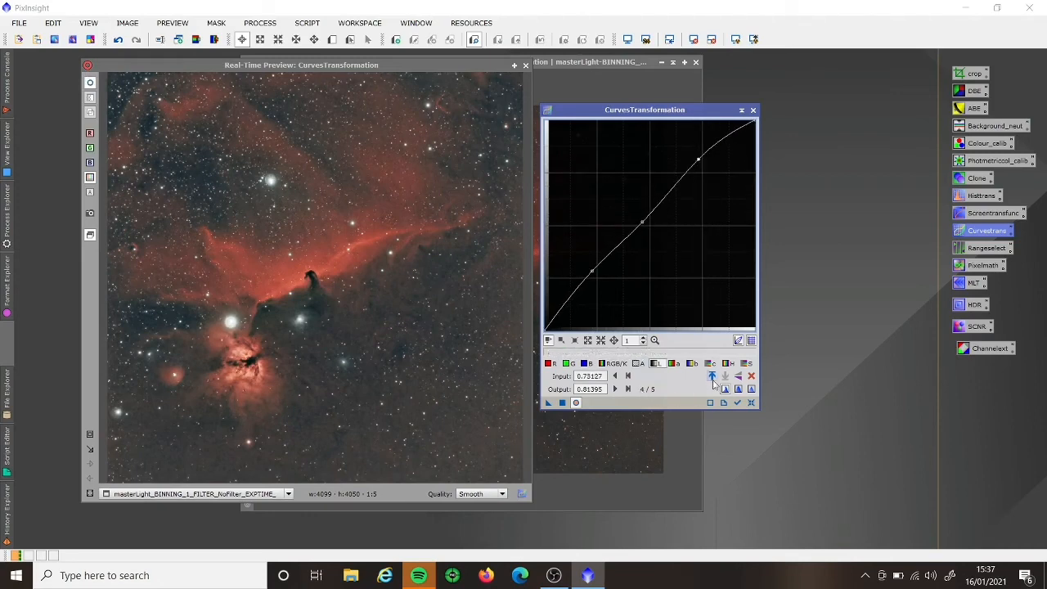
{"action": "left_click", "coordinate": [750, 403]}
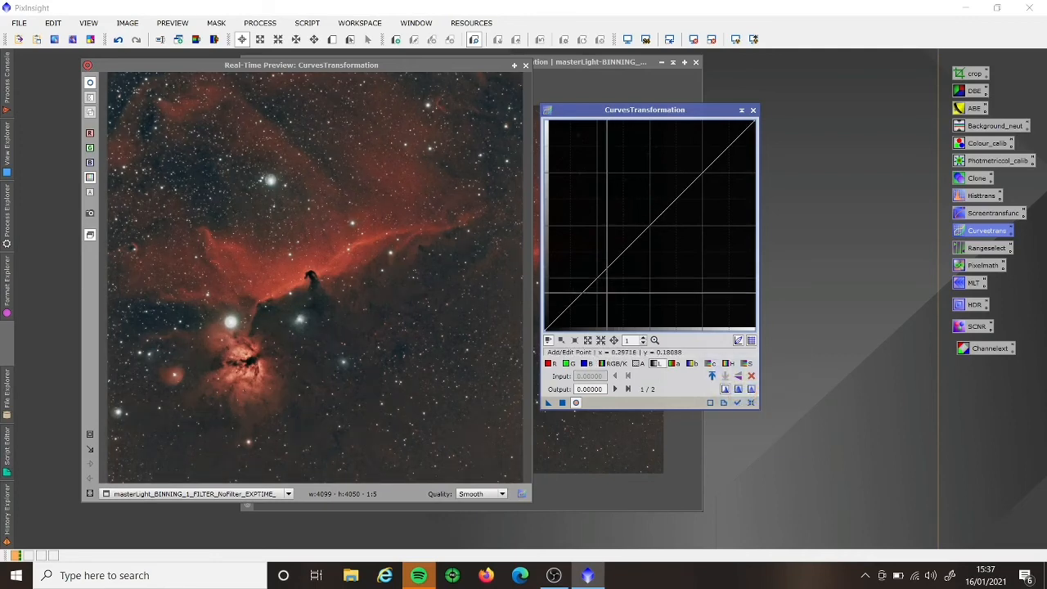
Step: Raise the lightness (L) curve through about (0.235, 0.271) and (0.718, 0.791), and apply it to the colour image
{"action": "left_click", "coordinate": [598, 279]}
{"action": "left_click_drag", "start_coordinate": [598, 279], "coordinate": [595, 273]}
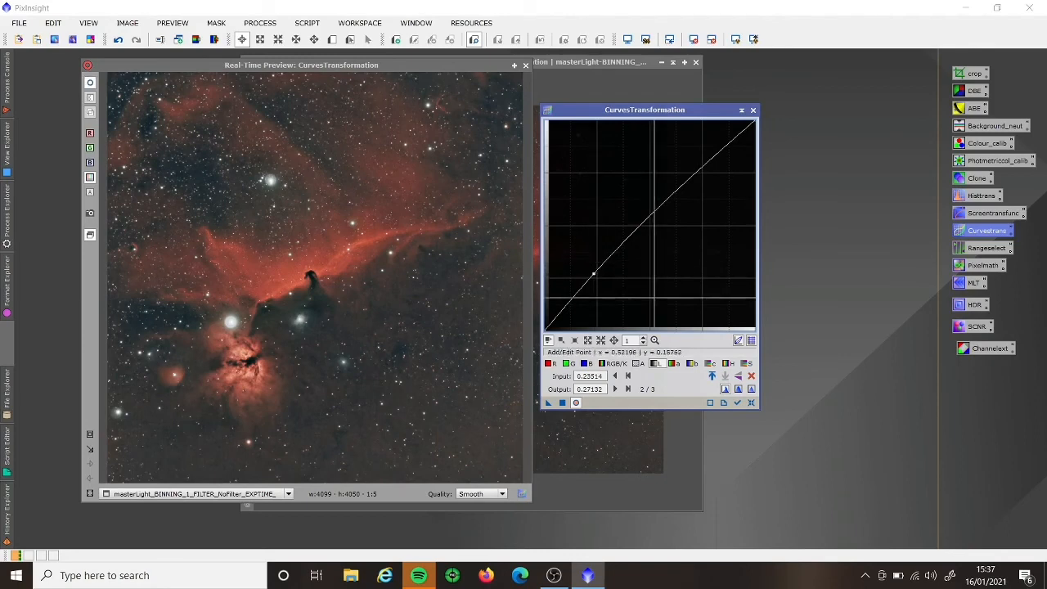
{"action": "left_click_drag", "start_coordinate": [698, 170], "coordinate": [700, 166]}
{"action": "left_click_drag", "start_coordinate": [695, 160], "coordinate": [696, 165]}
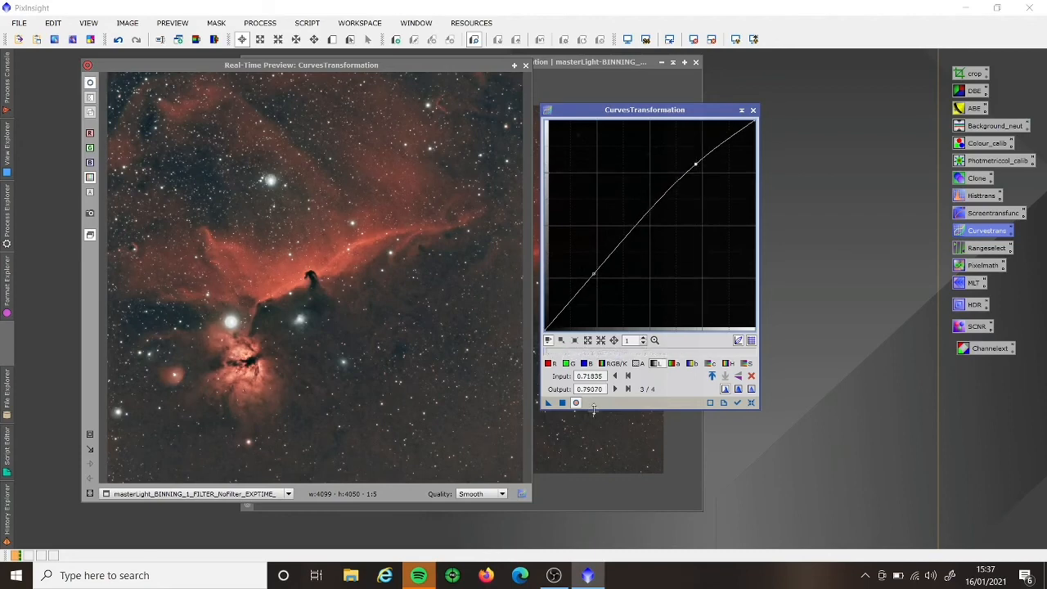
{"action": "left_click", "coordinate": [562, 403]}
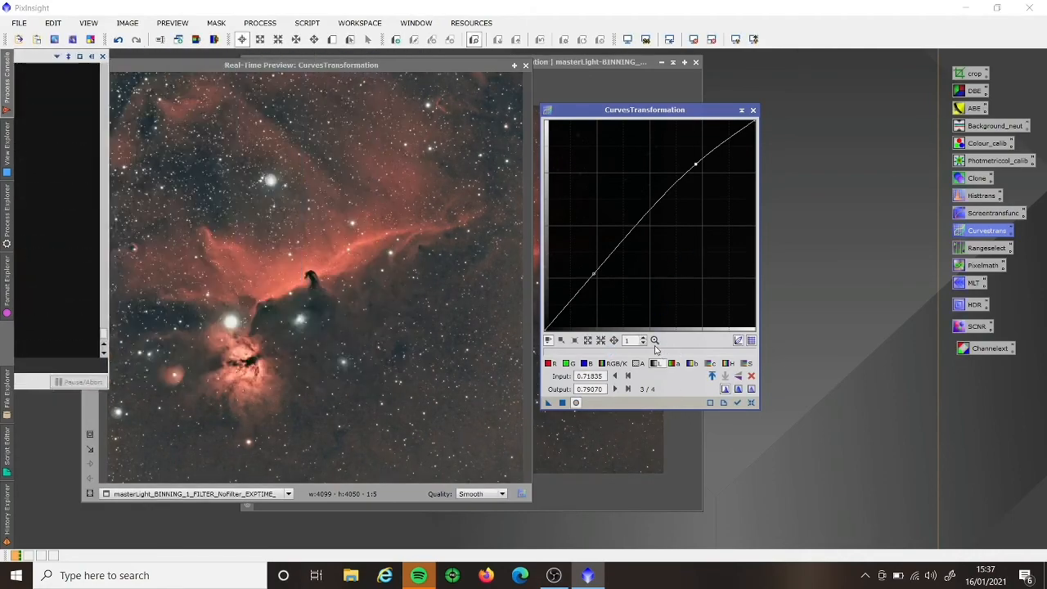
Step: Close CurvesTransformation and the real-time preview, and fit the colour image in its window at a larger zoom
{"action": "left_click", "coordinate": [754, 111]}
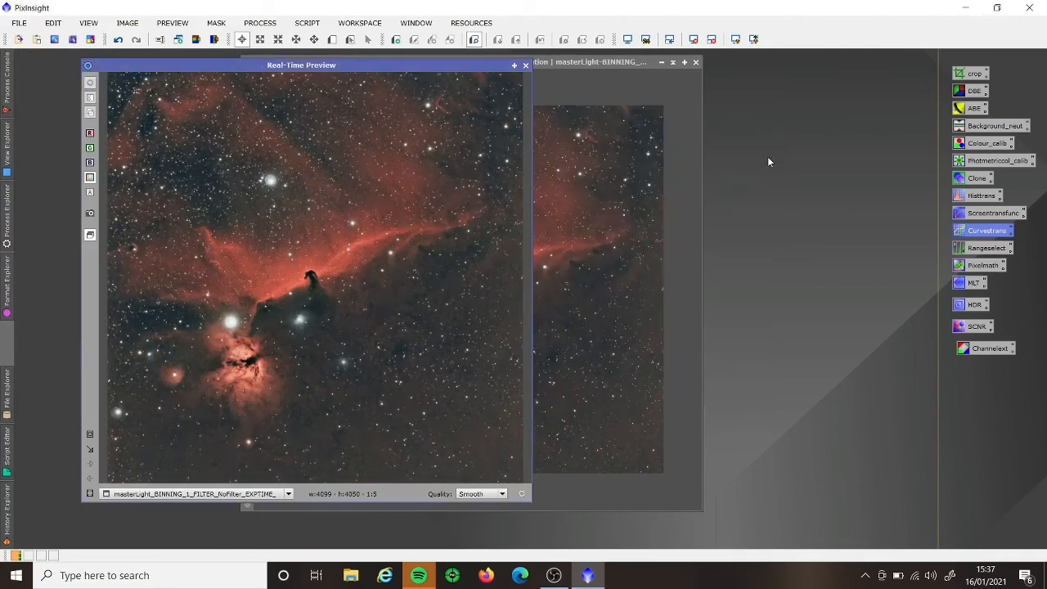
{"action": "left_click", "coordinate": [525, 65]}
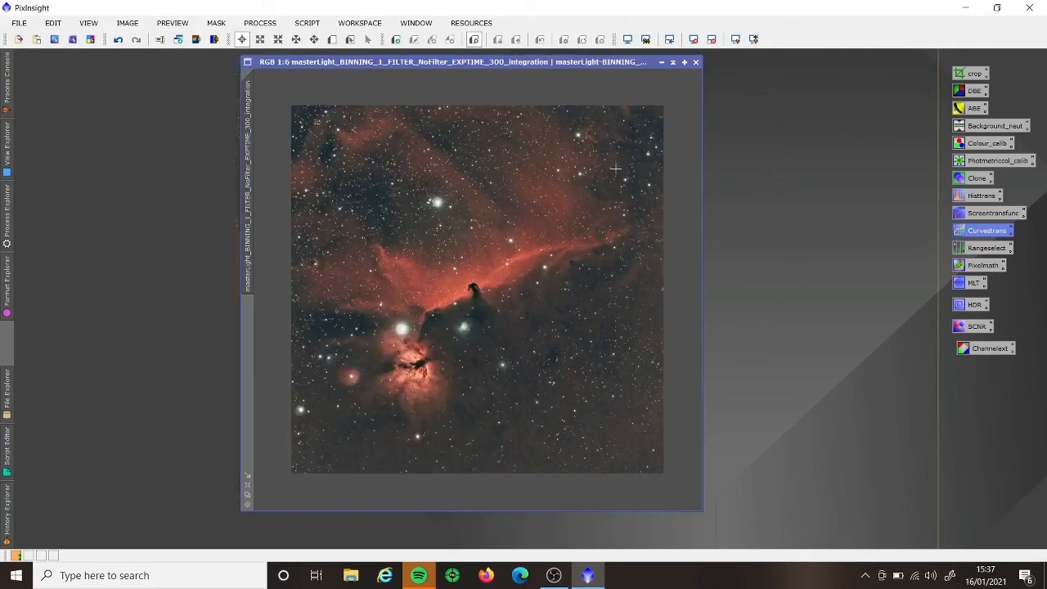
{"action": "left_click", "coordinate": [248, 485]}
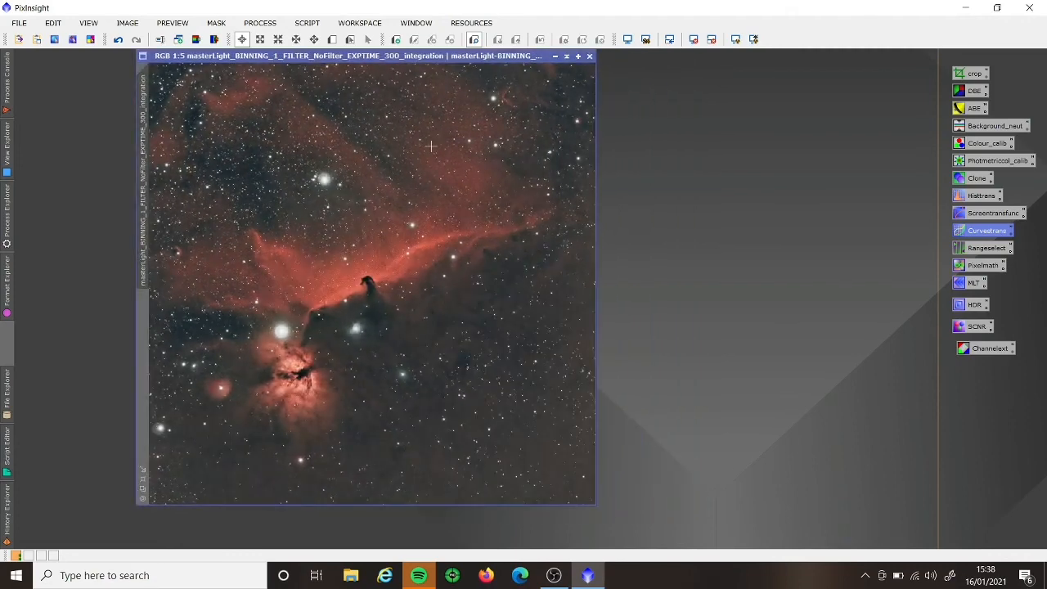
Step: Generate a star mask from the colour image using StarMask with shadows and midtones both set to 0.01
{"action": "left_click", "coordinate": [258, 23]}
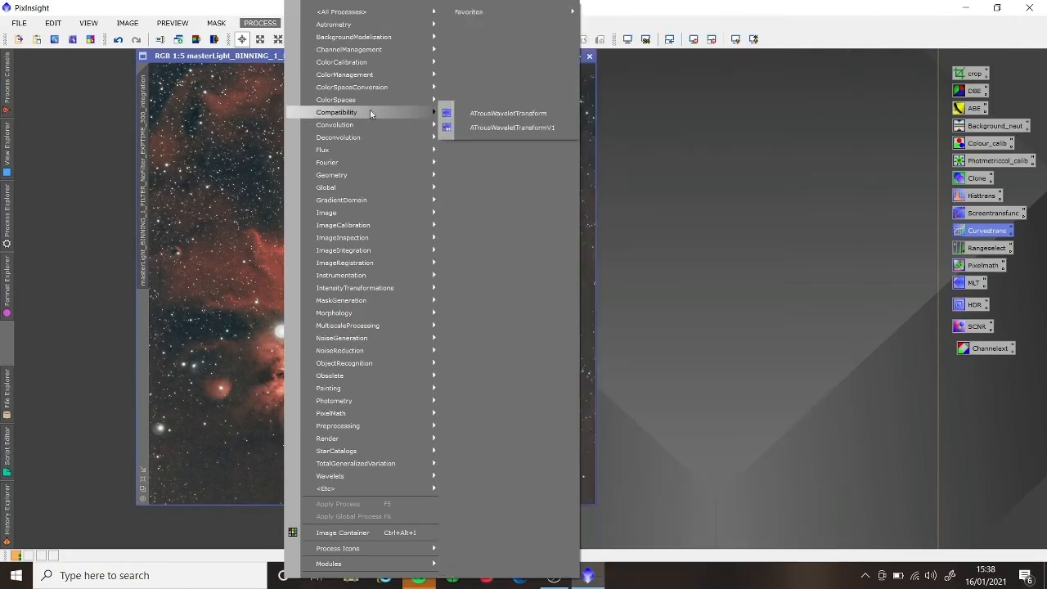
{"action": "mouse_move", "coordinate": [322, 12]}
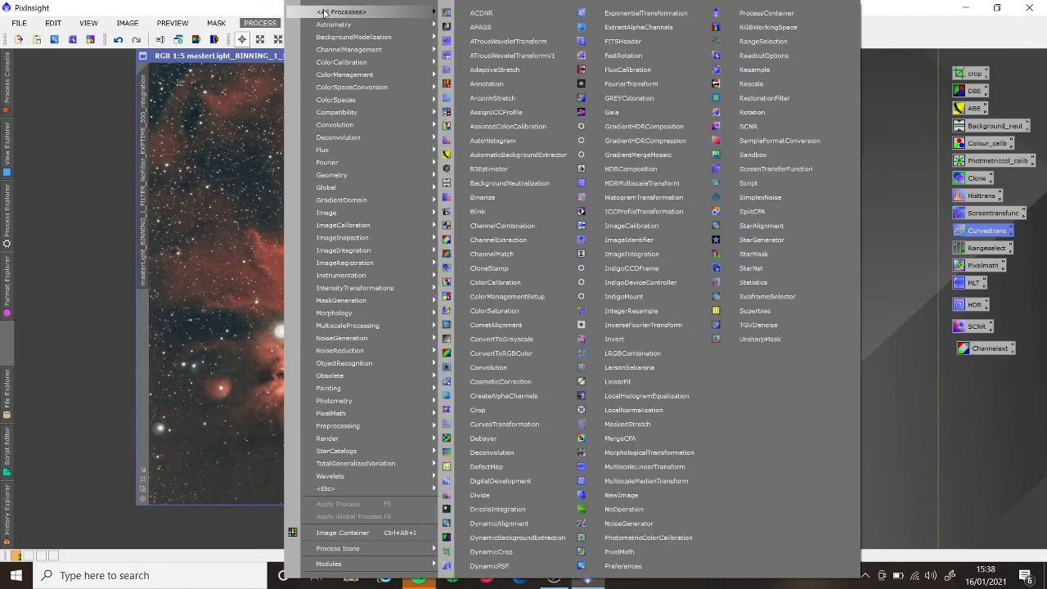
{"action": "left_click", "coordinate": [770, 254]}
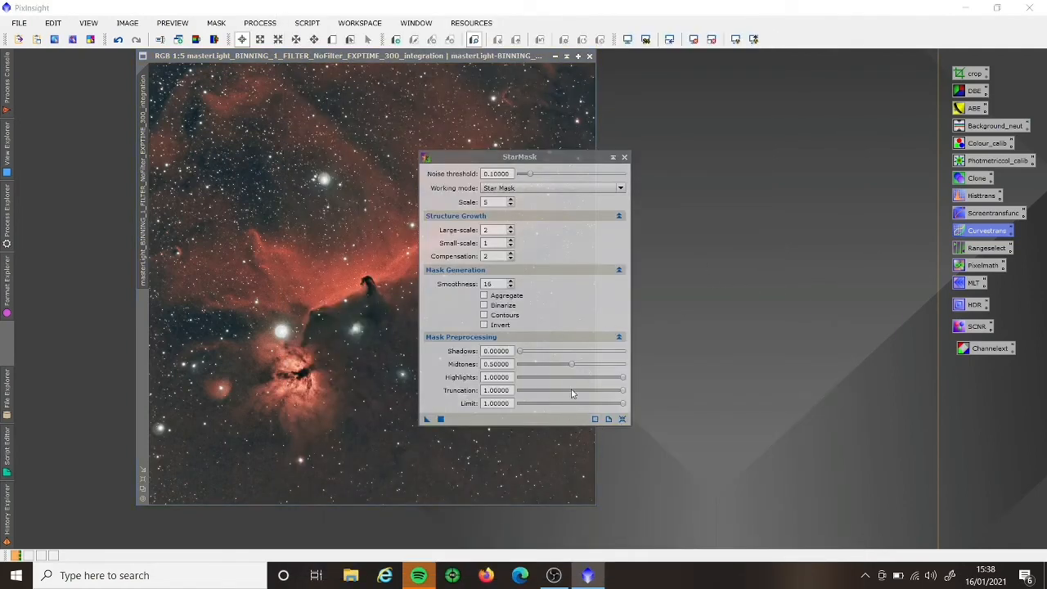
{"action": "left_click_drag", "start_coordinate": [551, 161], "coordinate": [737, 108]}
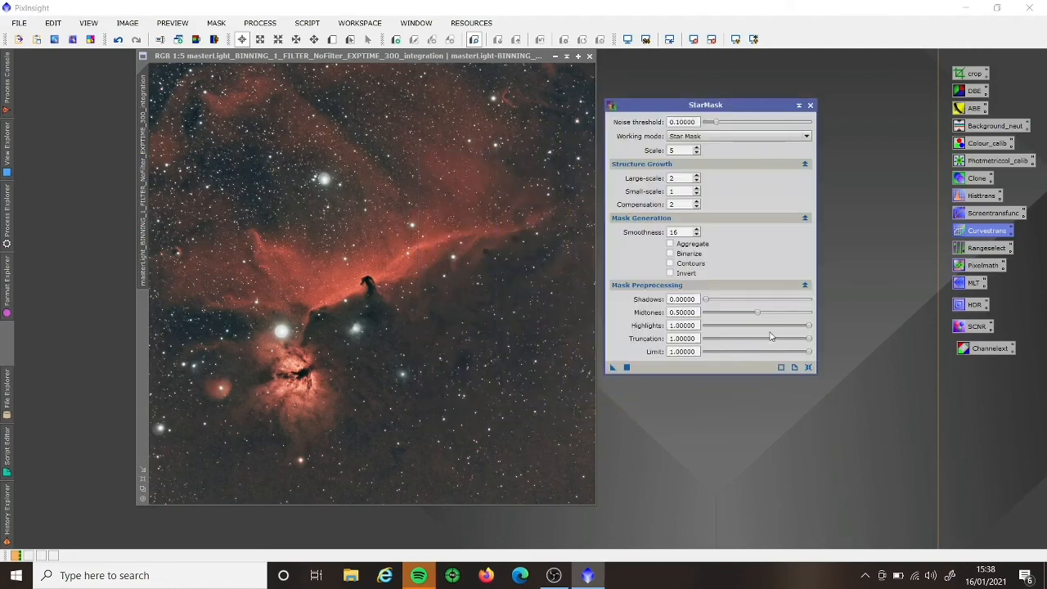
{"action": "left_click_drag", "start_coordinate": [757, 313], "coordinate": [708, 300]}
{"action": "left_click", "coordinate": [627, 368]}
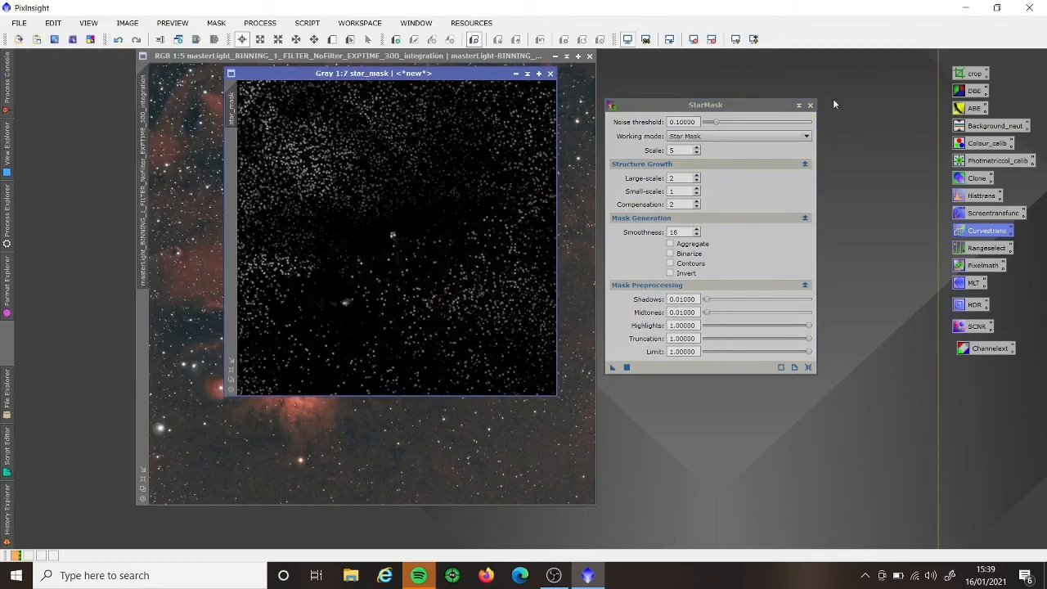
Step: Close StarMask, minimise the star_mask image, and place its icon in the free workspace beside the colour image
{"action": "left_click", "coordinate": [810, 104]}
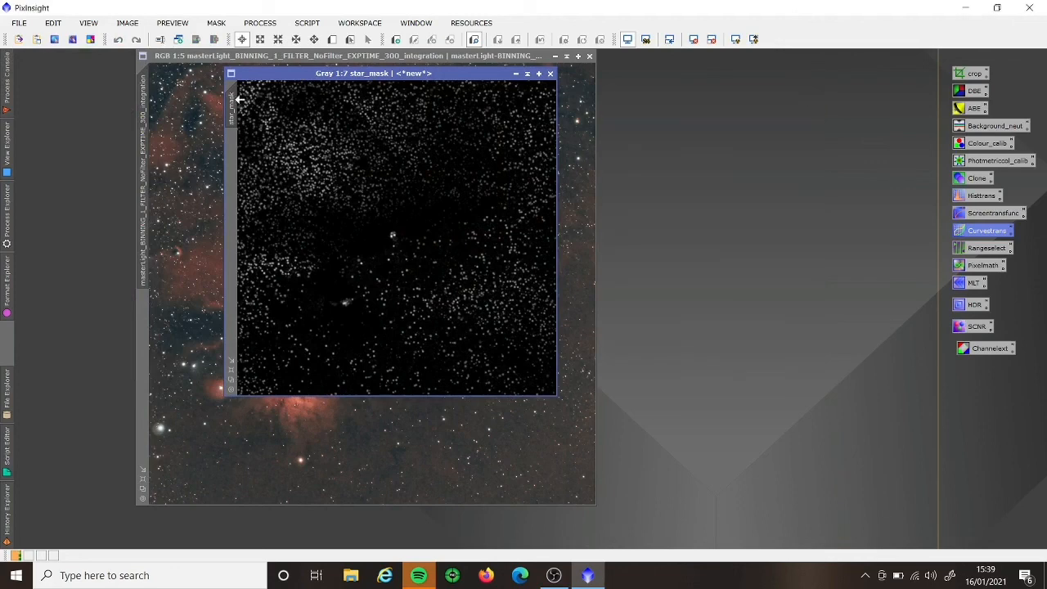
{"action": "left_click", "coordinate": [515, 74]}
{"action": "left_click_drag", "start_coordinate": [420, 238], "coordinate": [730, 147]}
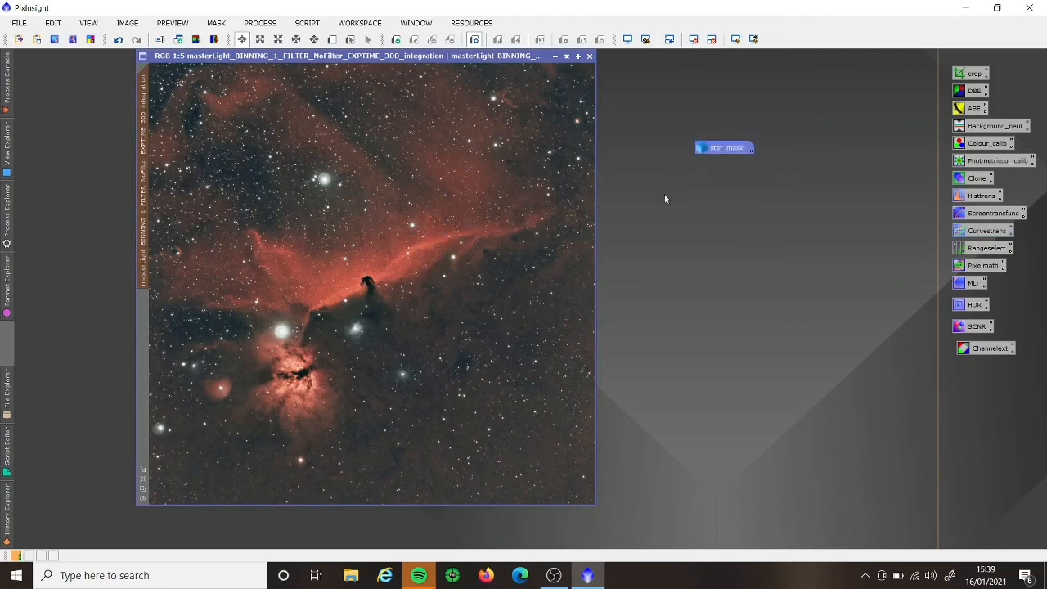
Step: Open MorphologicalTransformation beside the colour image and set its structuring element size to 9 (81 elements), with the Erosion (Minimum) operator
{"action": "left_click", "coordinate": [259, 22]}
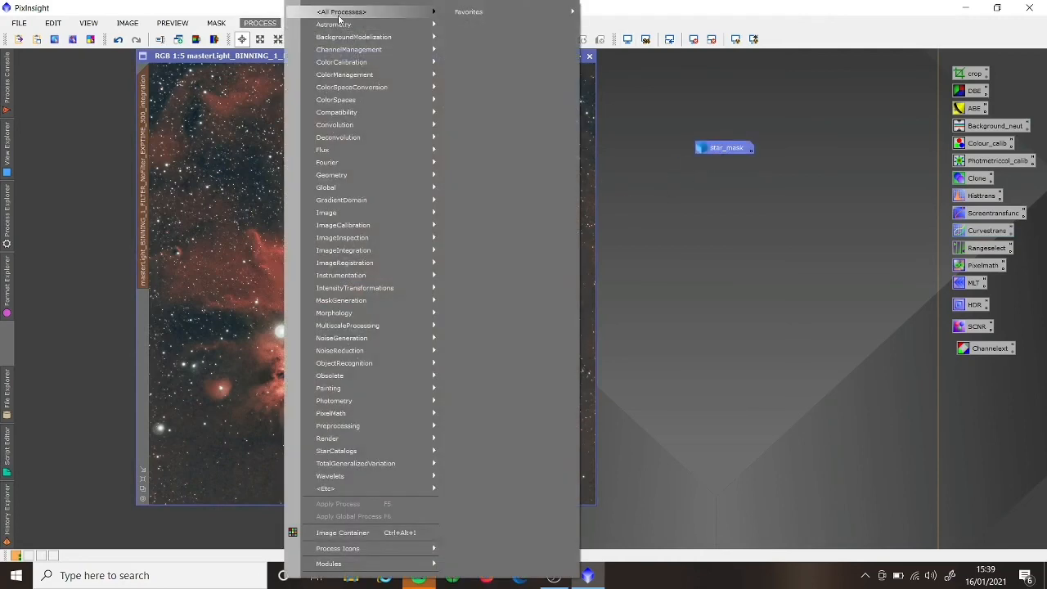
{"action": "mouse_move", "coordinate": [339, 15]}
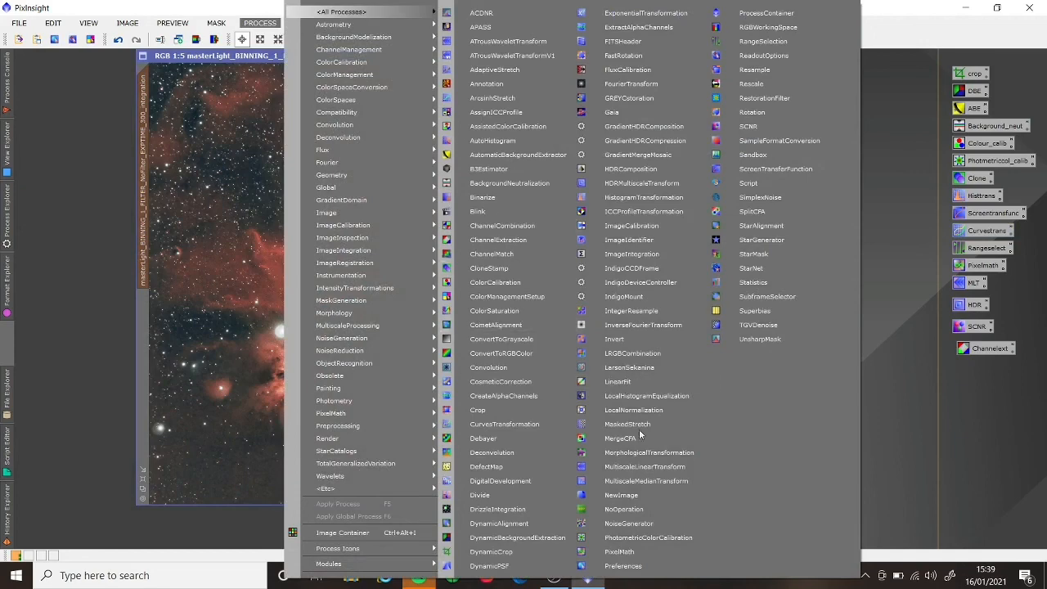
{"action": "left_click", "coordinate": [647, 453]}
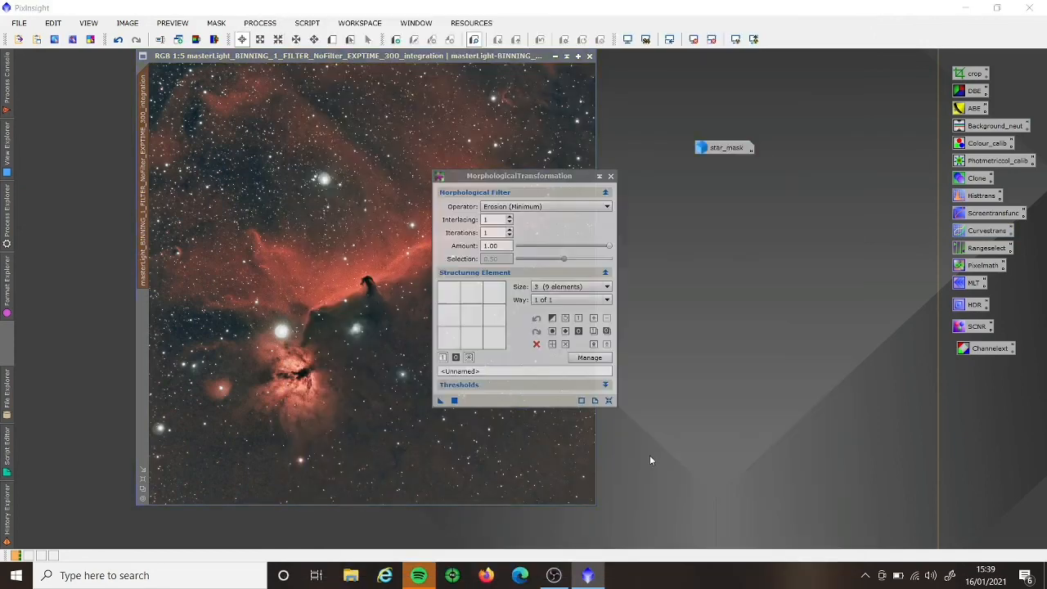
{"action": "left_click_drag", "start_coordinate": [553, 178], "coordinate": [755, 177]}
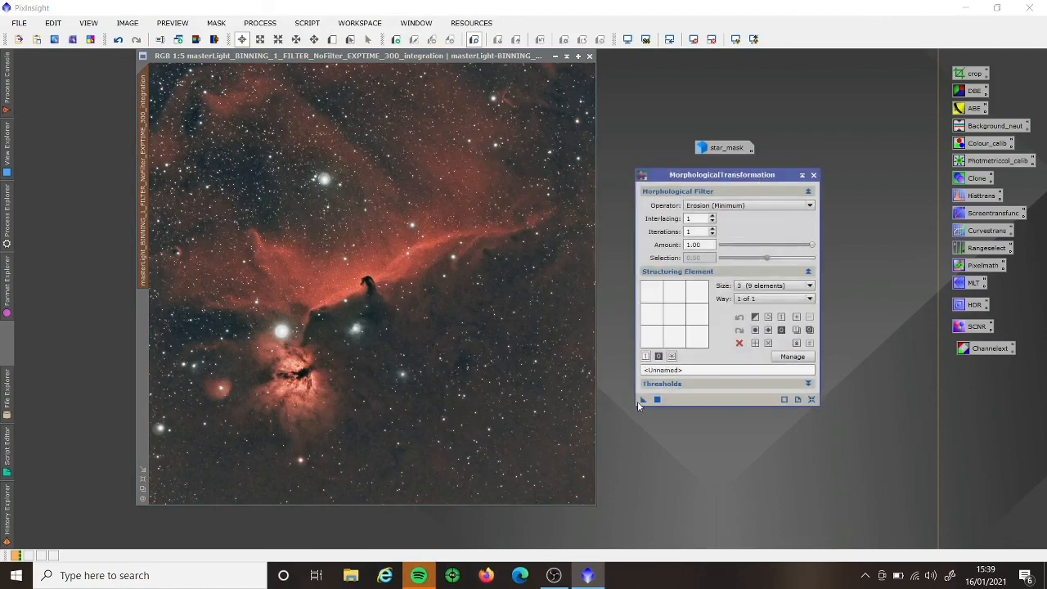
{"action": "left_click", "coordinate": [765, 285]}
{"action": "left_click", "coordinate": [750, 319]}
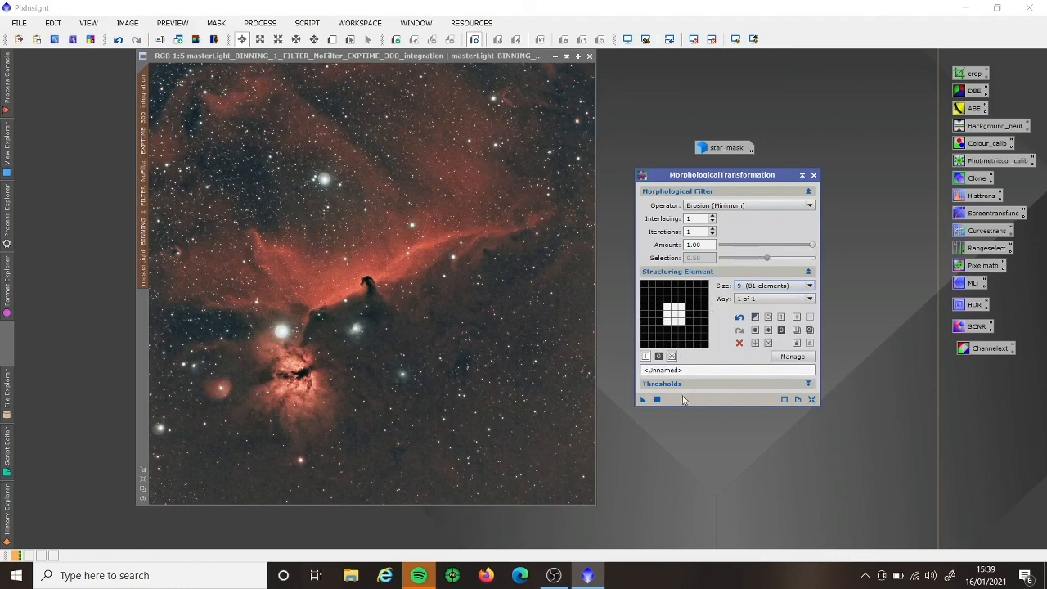
Step: Apply the erosion to the star-masked colour image, and compare before and after by undoing and redoing it
{"action": "left_click", "coordinate": [658, 400]}
{"action": "left_click", "coordinate": [119, 42]}
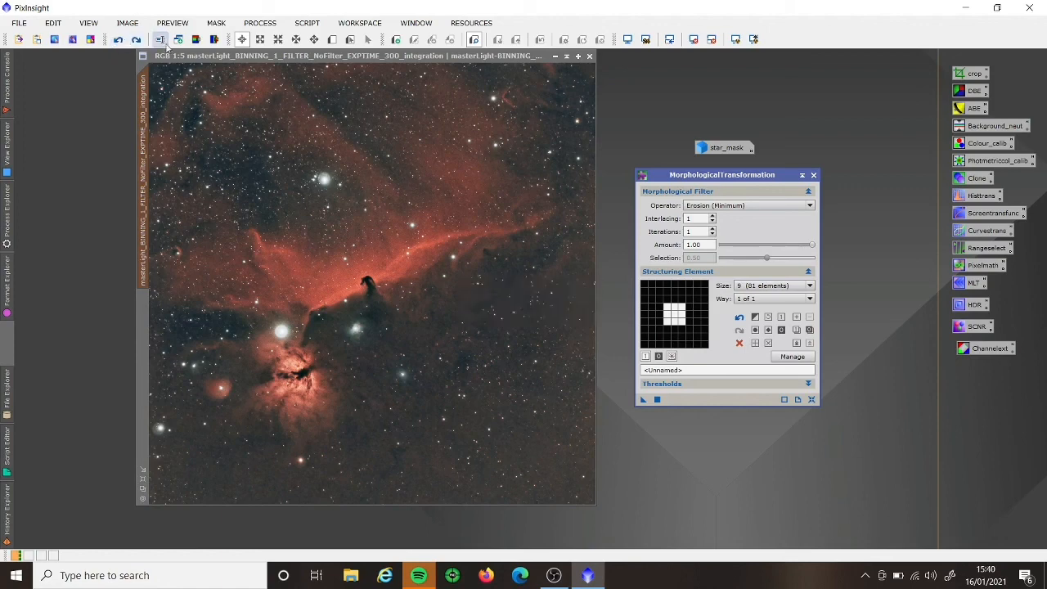
{"action": "left_click", "coordinate": [137, 41]}
Step: Apply the erosion to the colour image with a circular structuring element, check it against the previous state, and close MorphologicalTransformation
{"action": "left_click", "coordinate": [769, 330]}
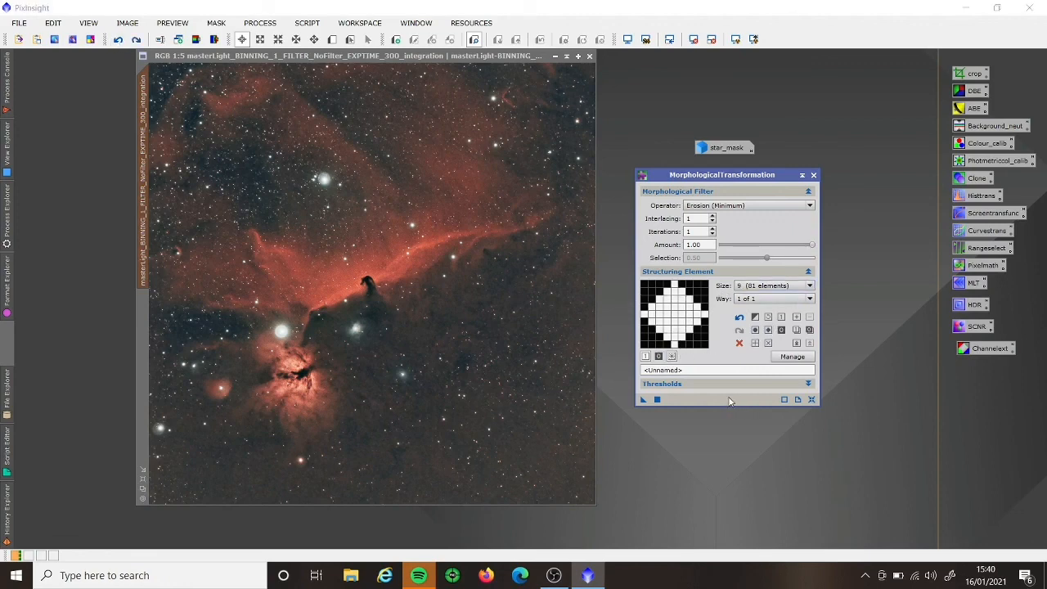
{"action": "left_click", "coordinate": [755, 330]}
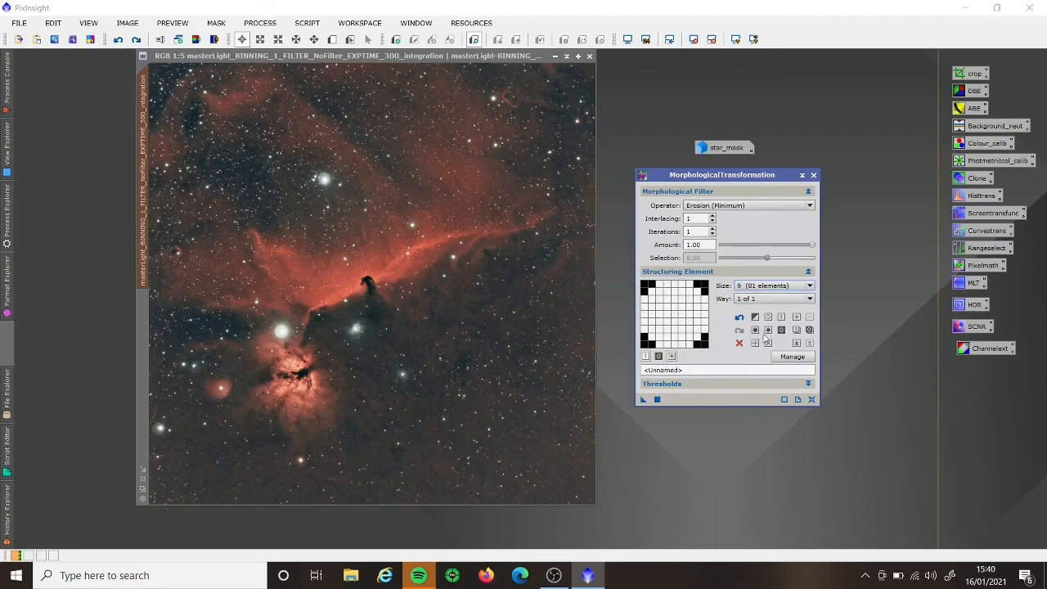
{"action": "left_click", "coordinate": [657, 399]}
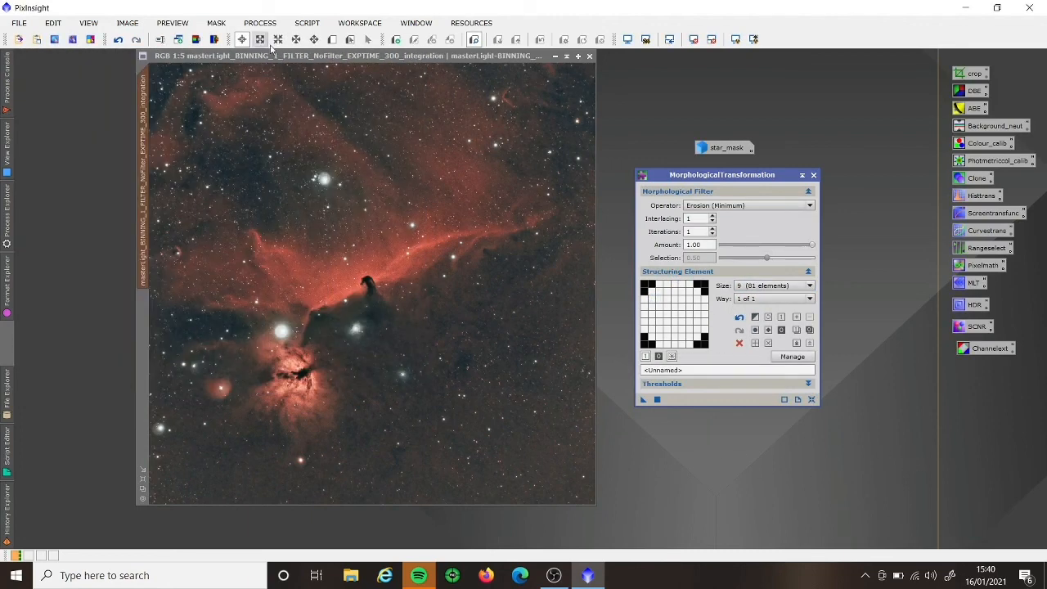
{"action": "left_click", "coordinate": [118, 40]}
{"action": "left_click", "coordinate": [814, 177]}
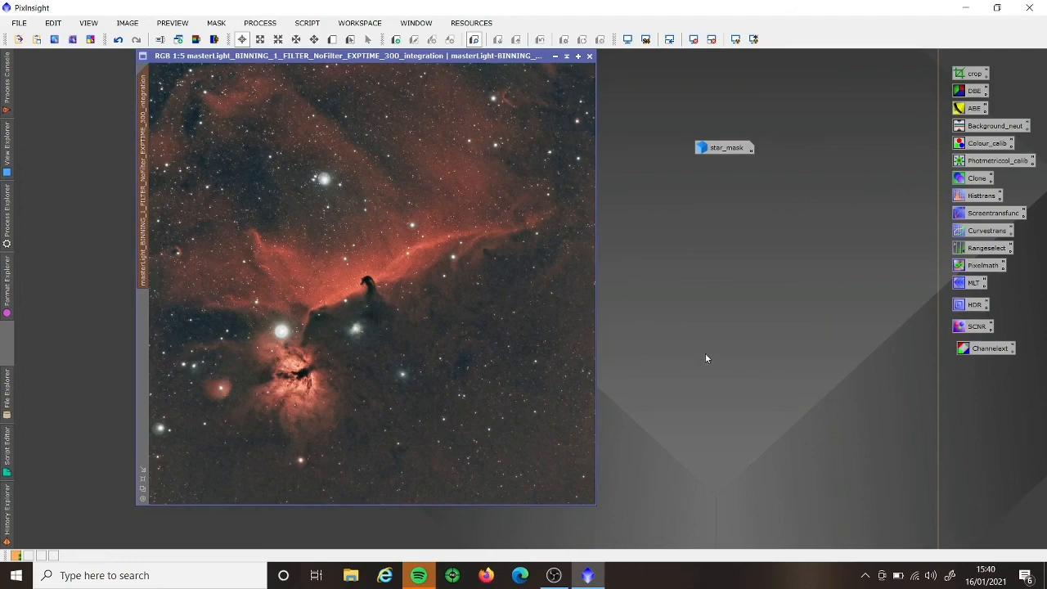
Step: Restore the star_mask image and close it, accepting that its mask reference to the colour image is broken
{"action": "double_click", "coordinate": [724, 149]}
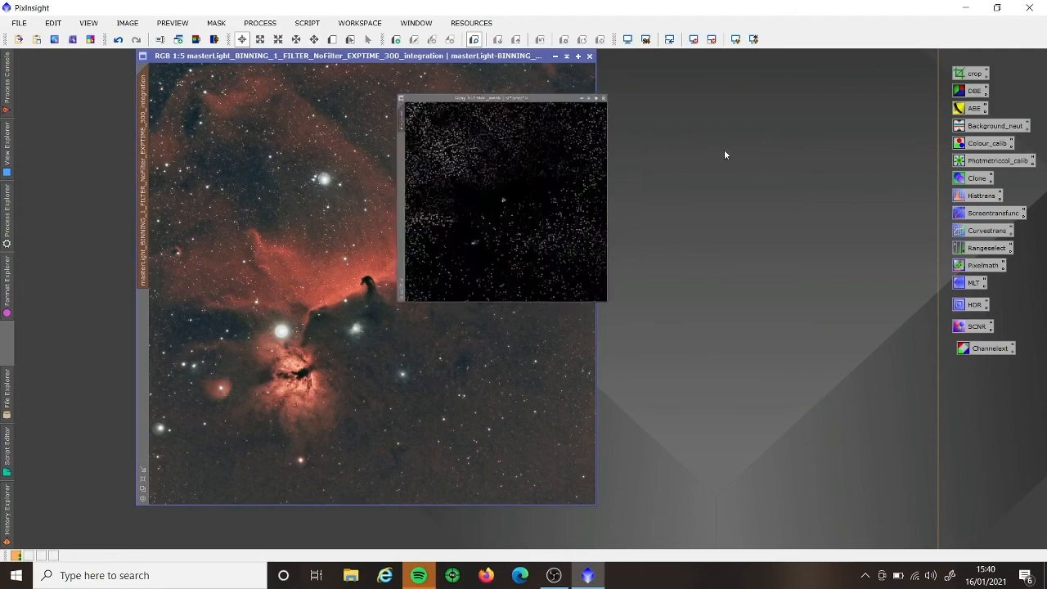
{"action": "left_click", "coordinate": [550, 72]}
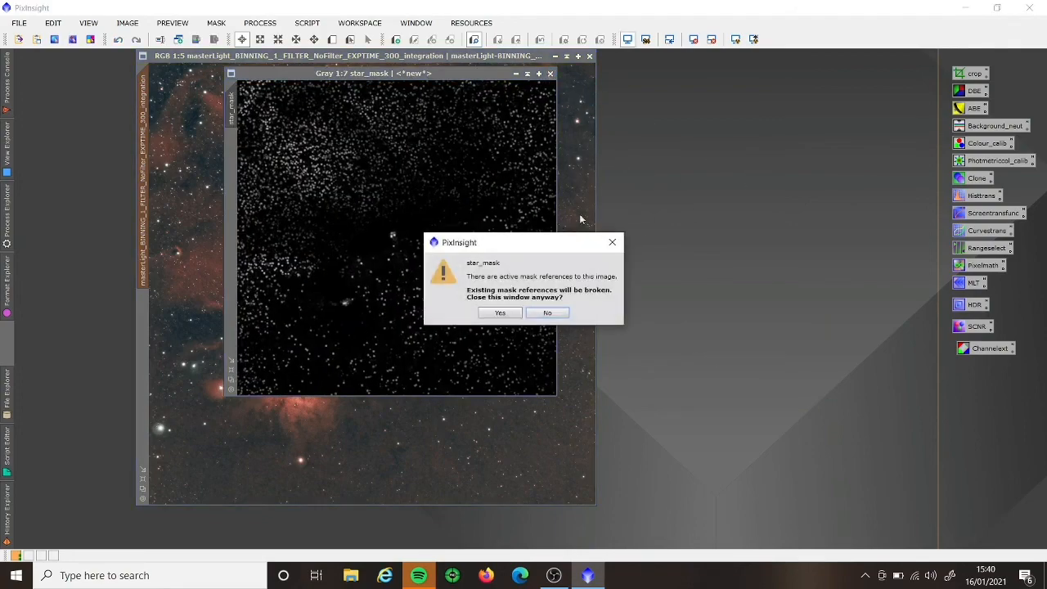
{"action": "left_click", "coordinate": [501, 313]}
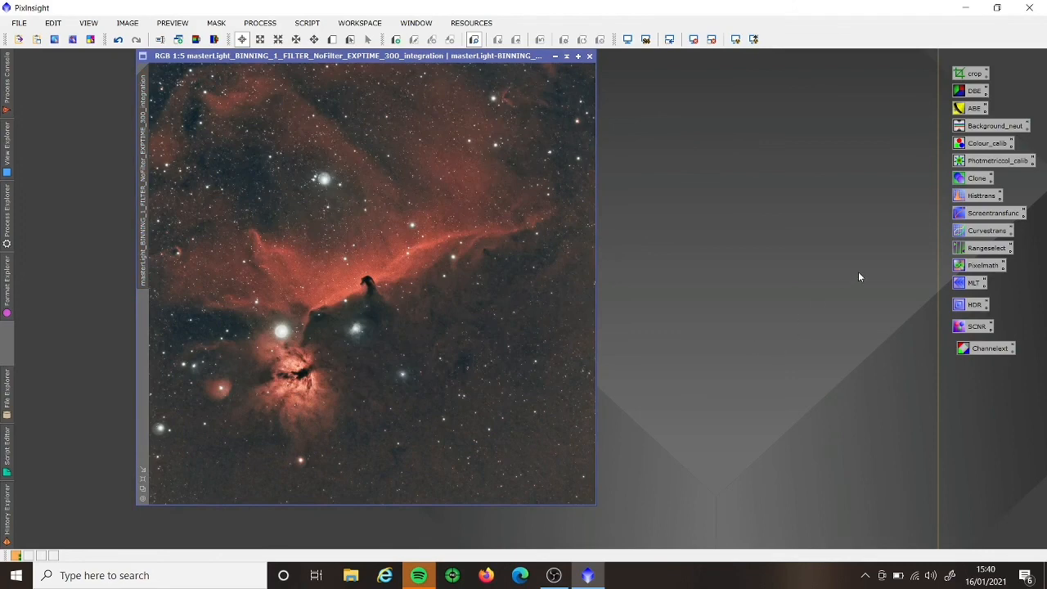